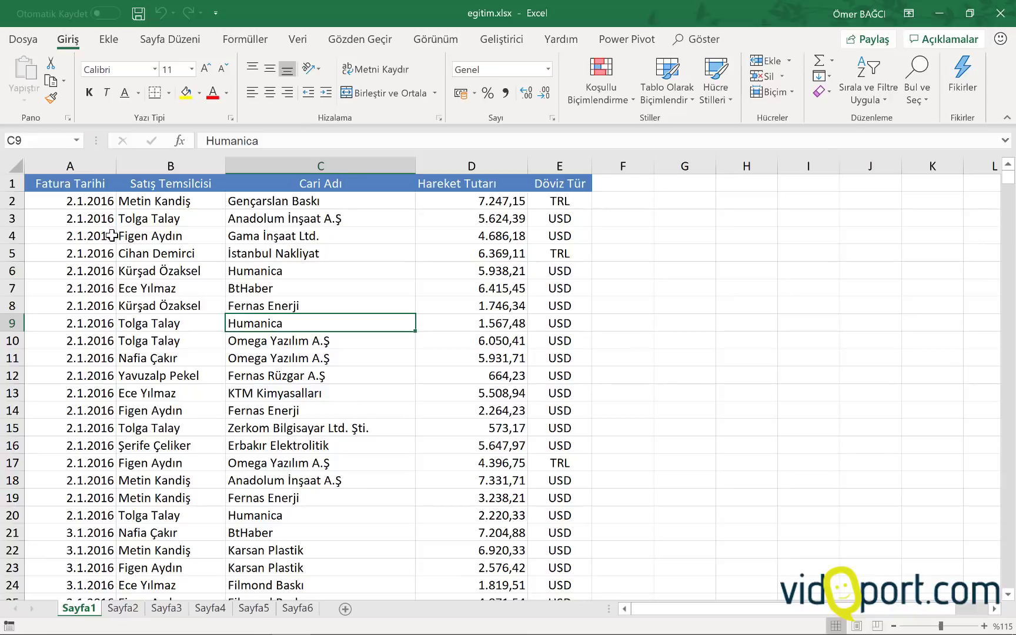
Inspect the customer and sales rep cells, and select amounts D5:D12 to view their totals
{"action": "left_click", "coordinate": [175, 253]}
{"action": "left_click", "coordinate": [317, 242]}
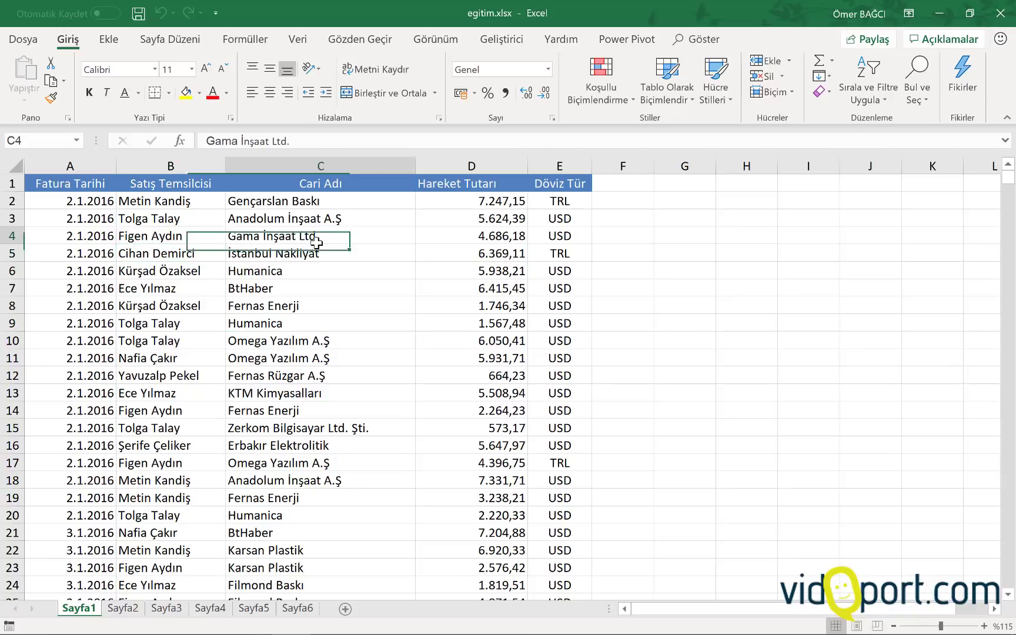
{"action": "left_click", "coordinate": [310, 272]}
{"action": "left_click_drag", "start_coordinate": [179, 235], "coordinate": [179, 286]}
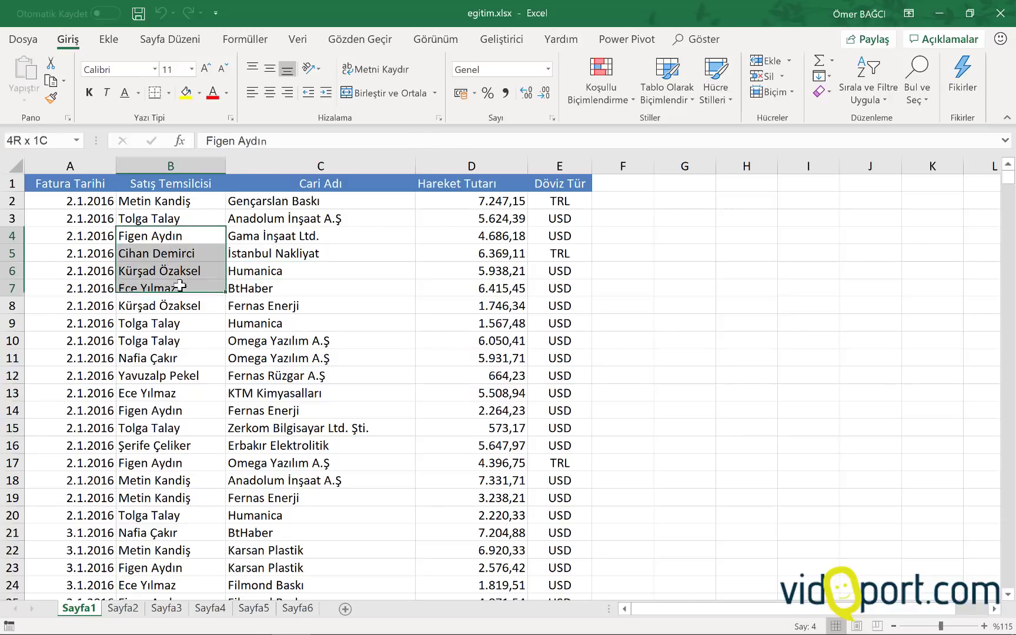
{"action": "left_click_drag", "start_coordinate": [479, 254], "coordinate": [479, 356]}
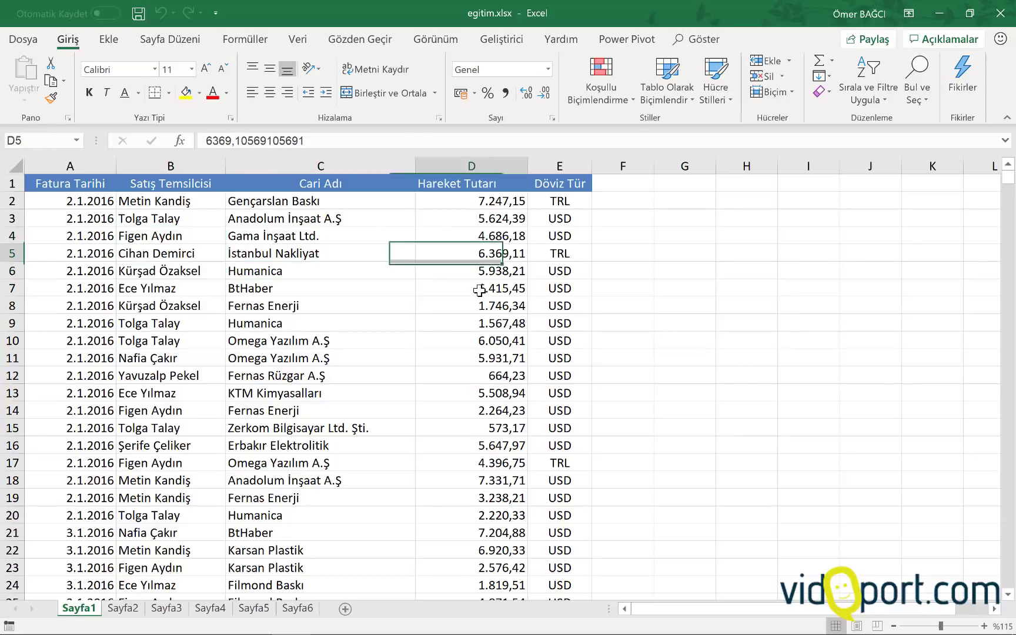
{"action": "left_click", "coordinate": [479, 357]}
Delete the Döviz Tür currency column
{"action": "left_click", "coordinate": [583, 306]}
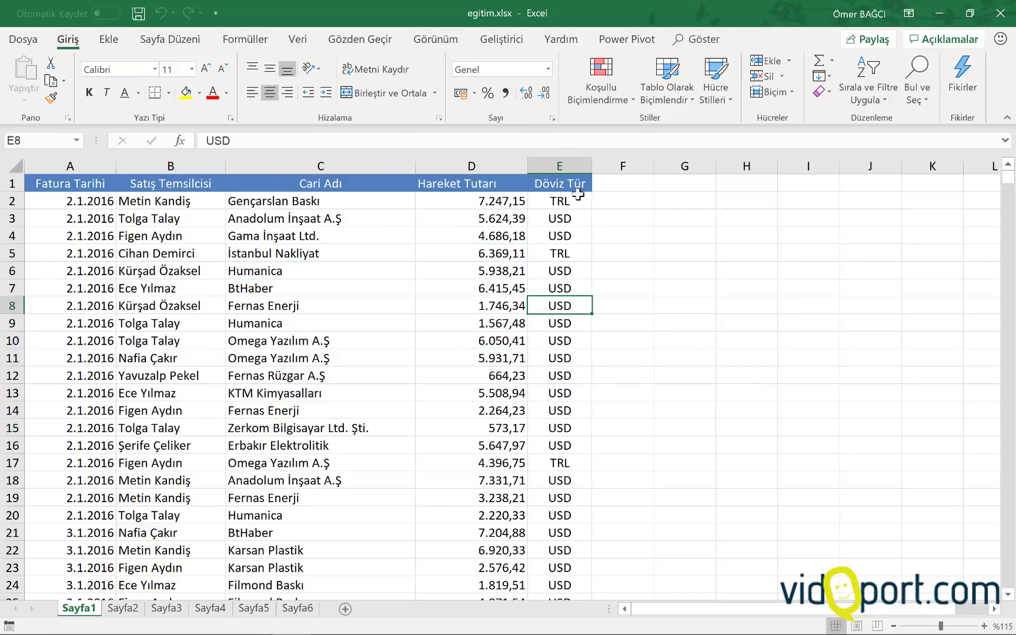
{"action": "right_click", "coordinate": [568, 166]}
{"action": "left_click", "coordinate": [599, 295]}
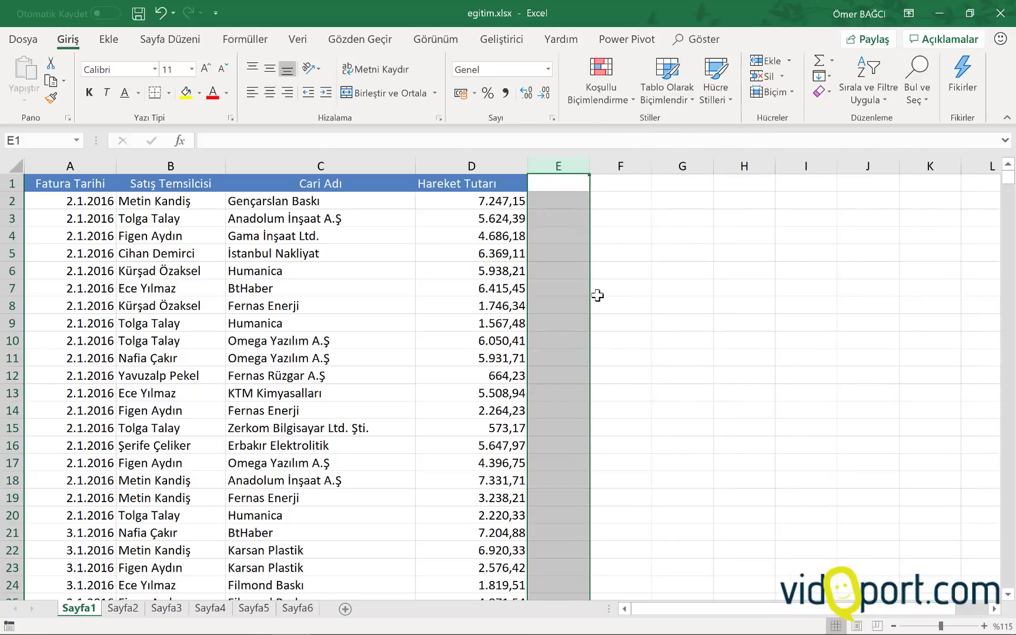
Undo an accidental copy of the Cari Adı column into column L
{"action": "left_click", "coordinate": [330, 165]}
{"action": "mouse_move", "coordinate": [412, 236]}
{"action": "left_mouse_down"}
{"action": "mouse_move", "coordinate": [911, 257]}
{"action": "mouse_move", "coordinate": [968, 250]}
{"action": "left_mouse_up"}
{"action": "left_click", "coordinate": [900, 277]}
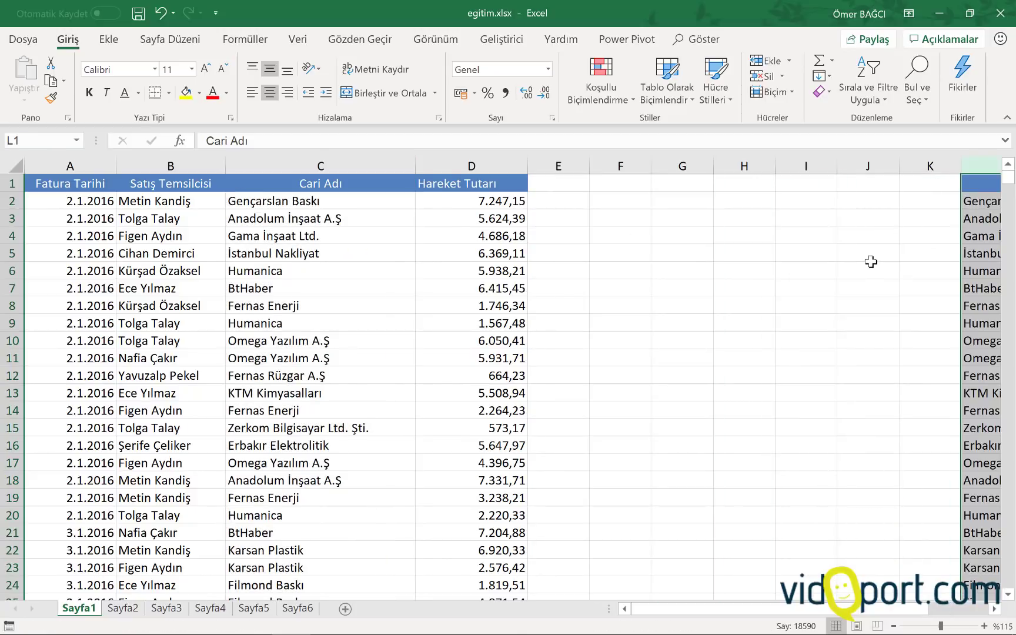
{"action": "key", "text": "ctrl+z"}
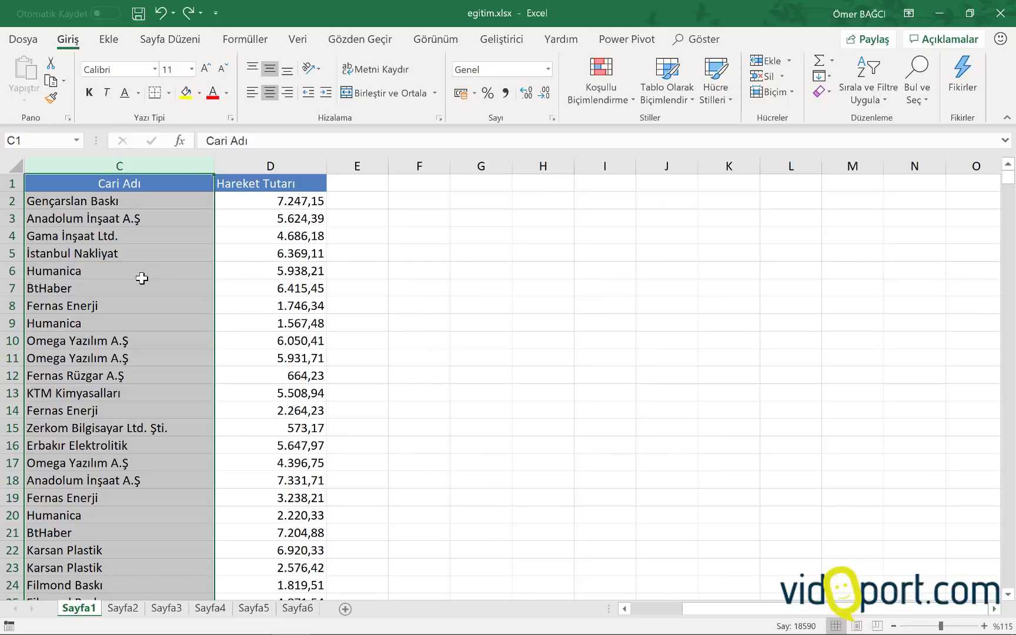
{"action": "left_click", "coordinate": [141, 278]}
{"action": "key", "text": "Left"}
{"action": "key", "text": "Left"}
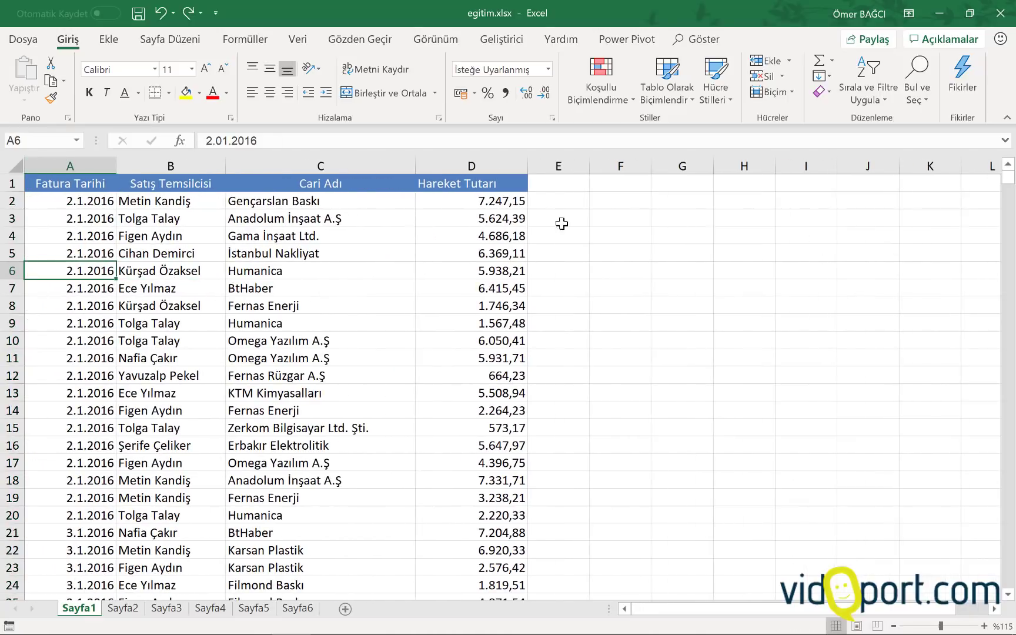
{"action": "left_click", "coordinate": [570, 200]}
{"action": "type", "text": "www"}
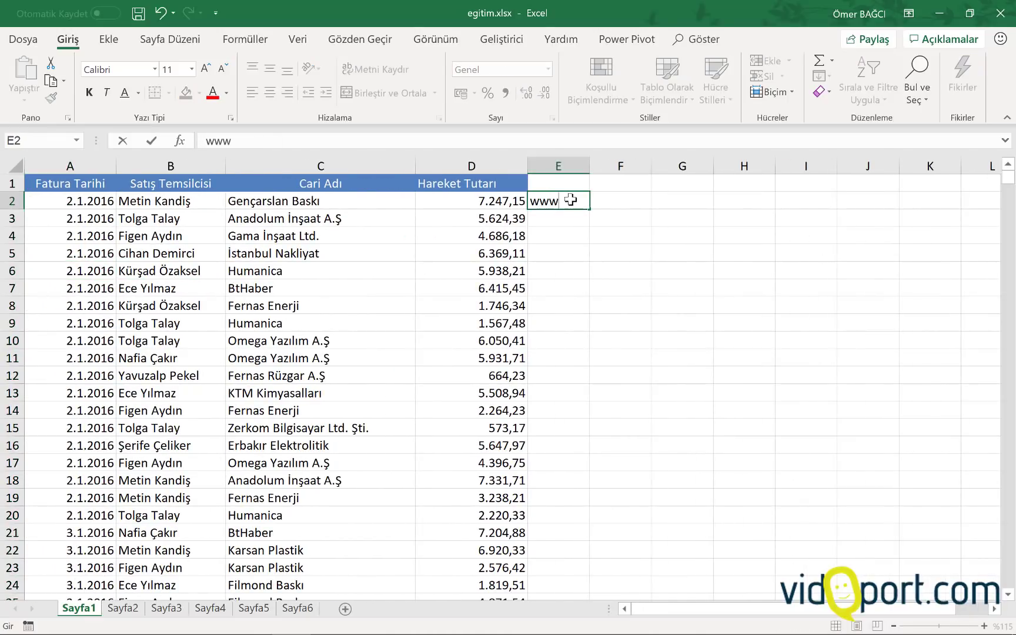
{"action": "type", "text": ".vidoport.com/e"}
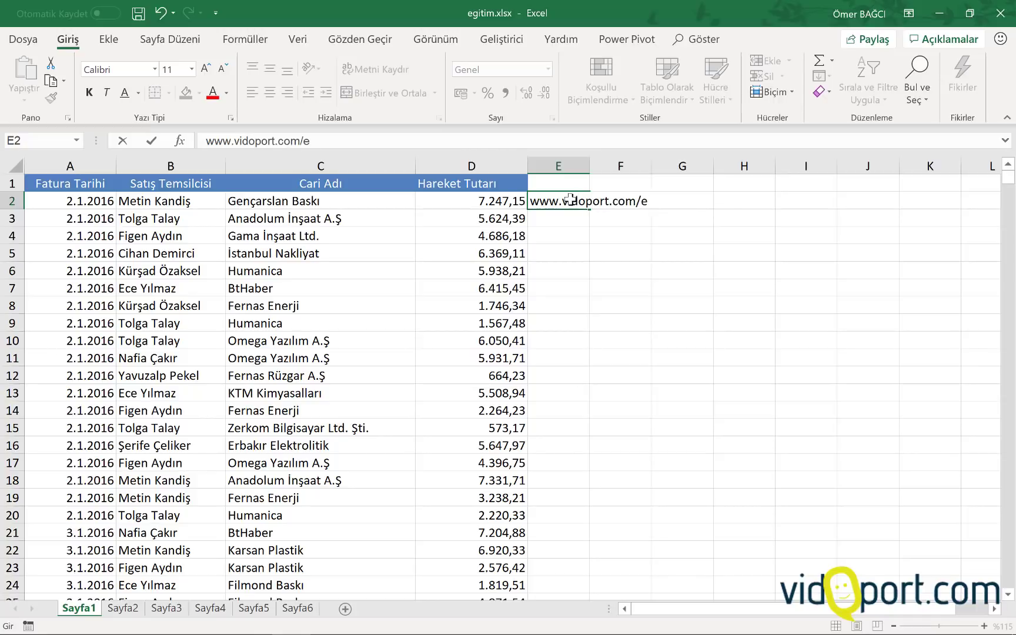
{"action": "type", "text": "gitim.xlsx"}
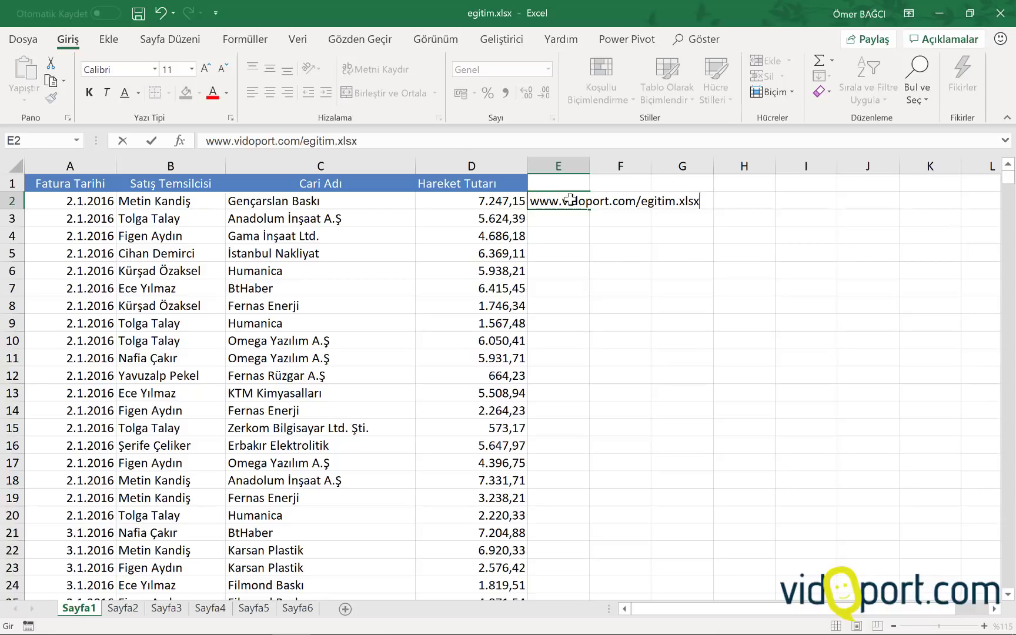
{"action": "key", "text": "Return"}
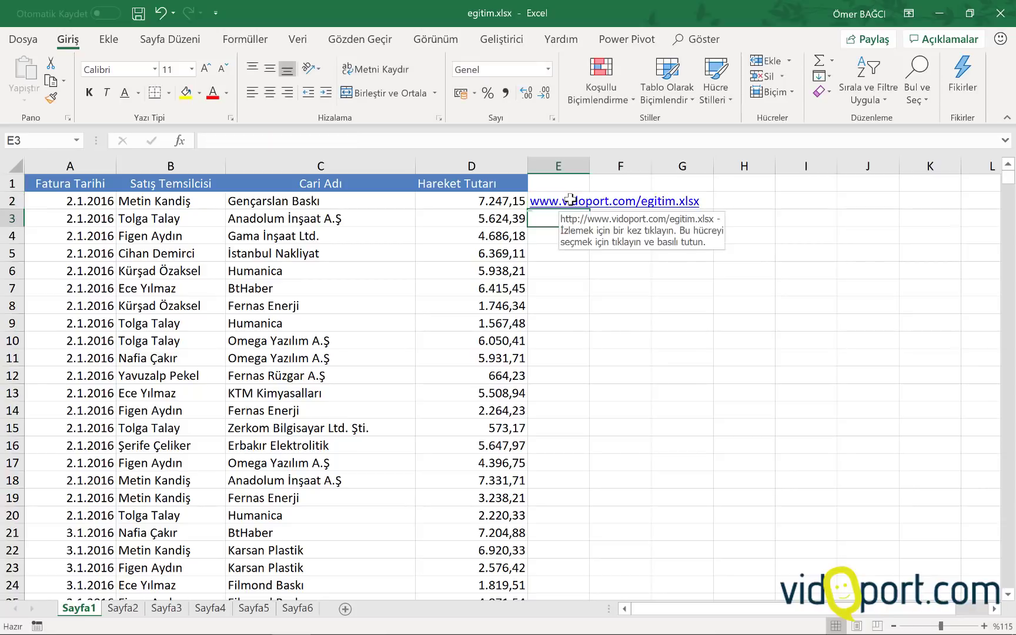
{"action": "key", "text": "Up"}
{"action": "right_click", "coordinate": [568, 203]}
{"action": "key", "text": "Escape"}
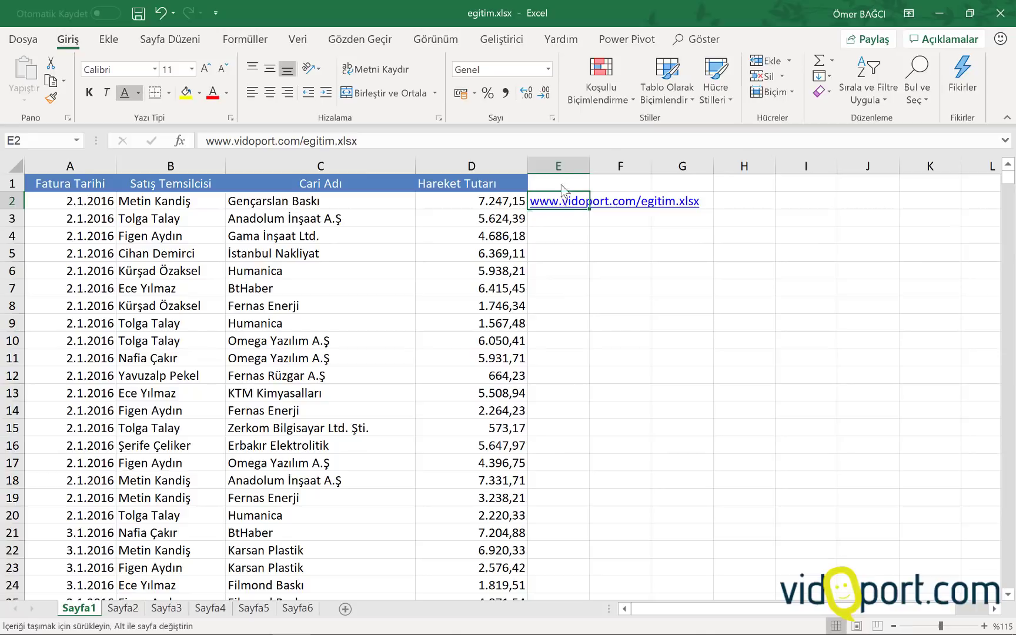
Move the hyperlink from E2 up to cell E1
{"action": "left_click_drag", "start_coordinate": [563, 193], "coordinate": [563, 176]}
{"action": "left_click", "coordinate": [560, 203]}
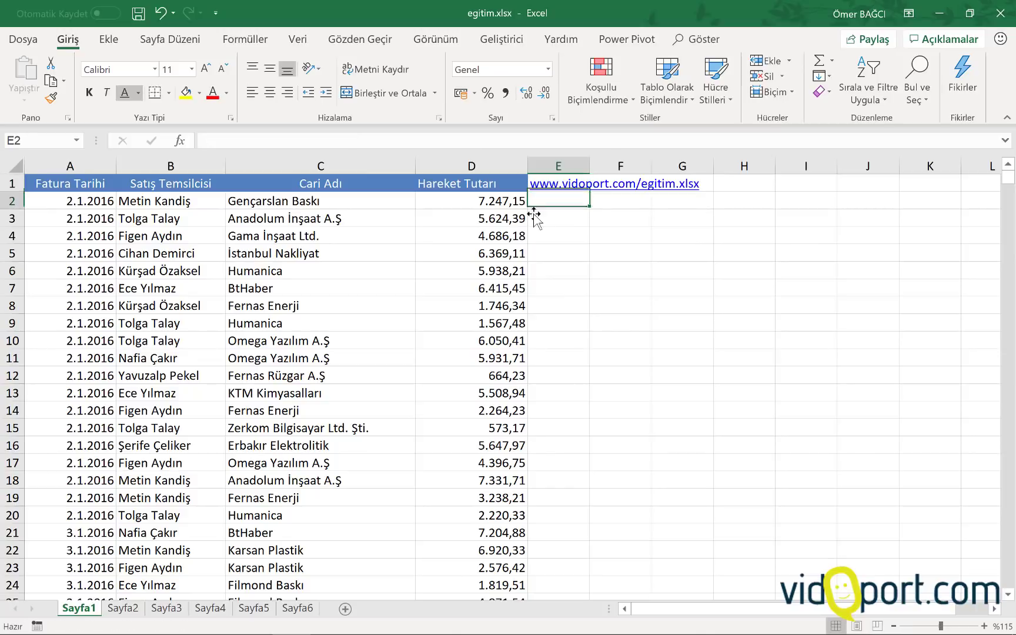
{"action": "left_click", "coordinate": [215, 303]}
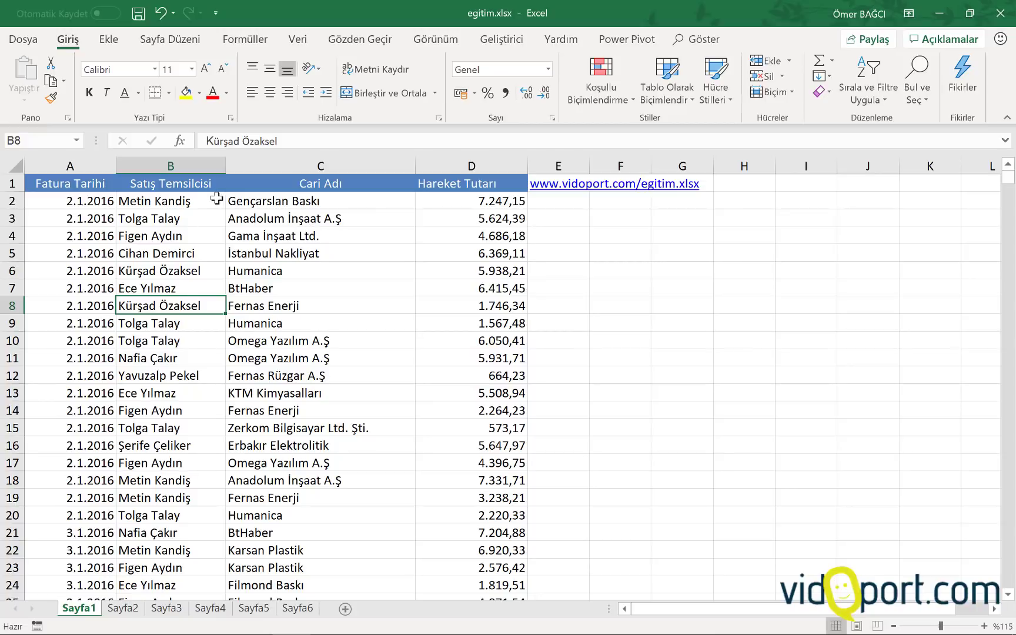
Select various cells and empty ranges around the table, such as G5:G13, I4:I10 and E2:E19
{"action": "left_click", "coordinate": [306, 164]}
{"action": "left_click", "coordinate": [747, 179]}
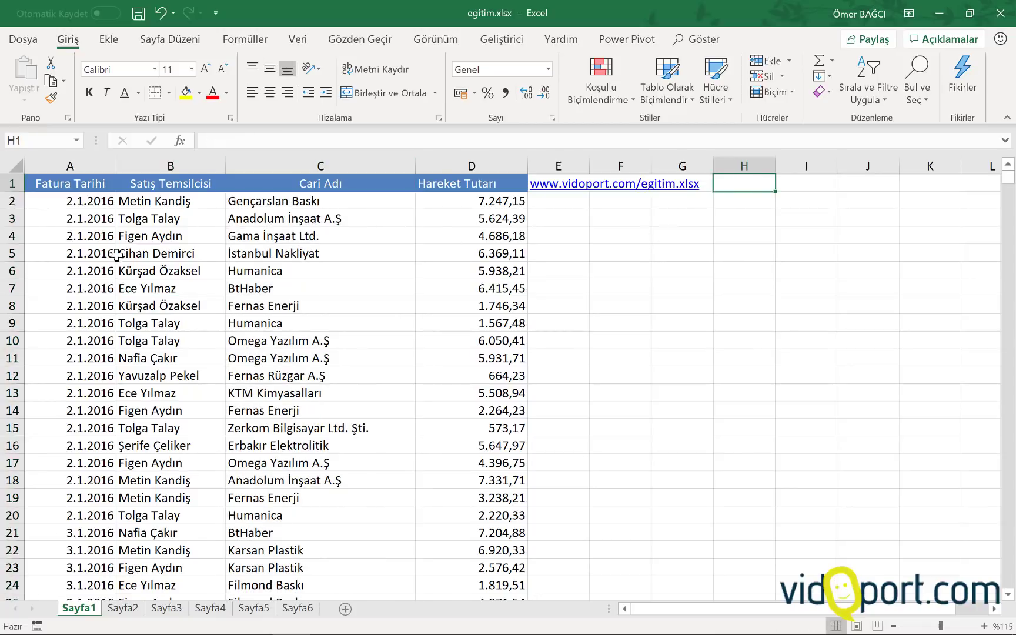
{"action": "left_click", "coordinate": [147, 183]}
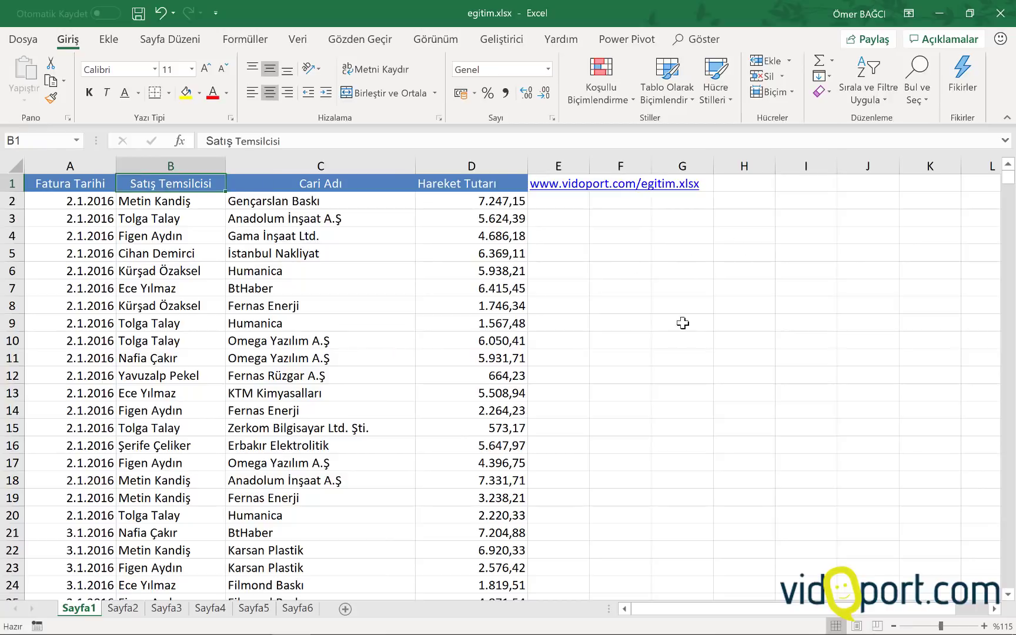
{"action": "left_click_drag", "start_coordinate": [683, 253], "coordinate": [682, 403]}
{"action": "left_click", "coordinate": [263, 254]}
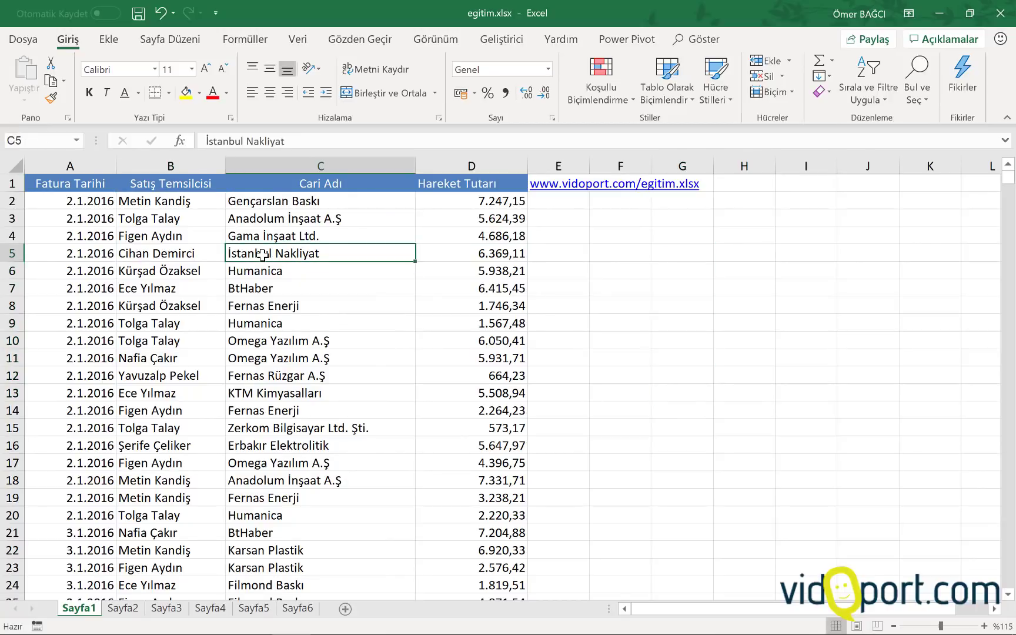
{"action": "left_click", "coordinate": [163, 261]}
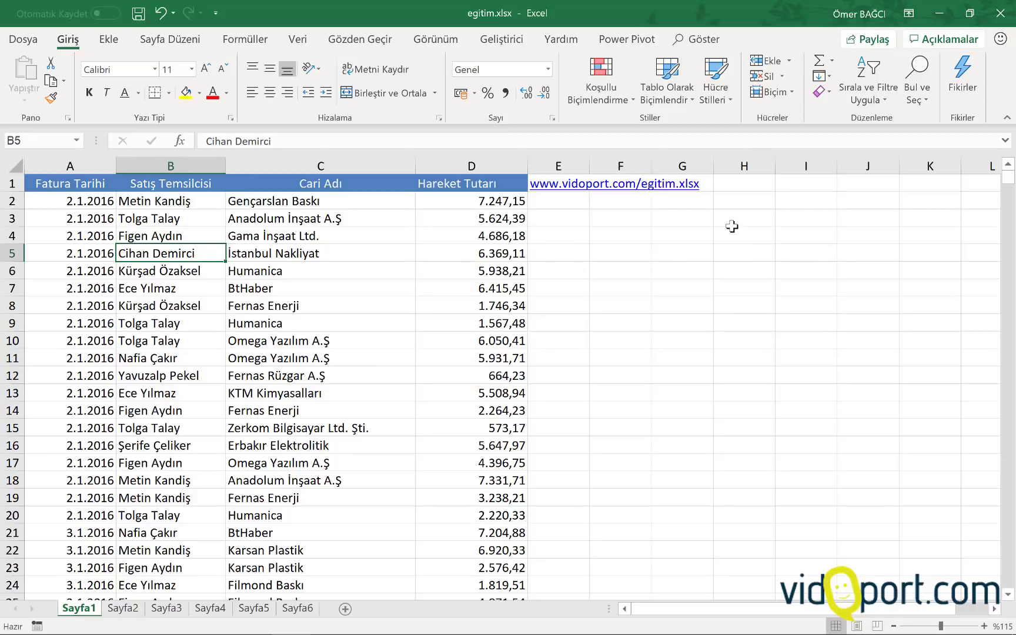
{"action": "left_click_drag", "start_coordinate": [787, 230], "coordinate": [803, 345]}
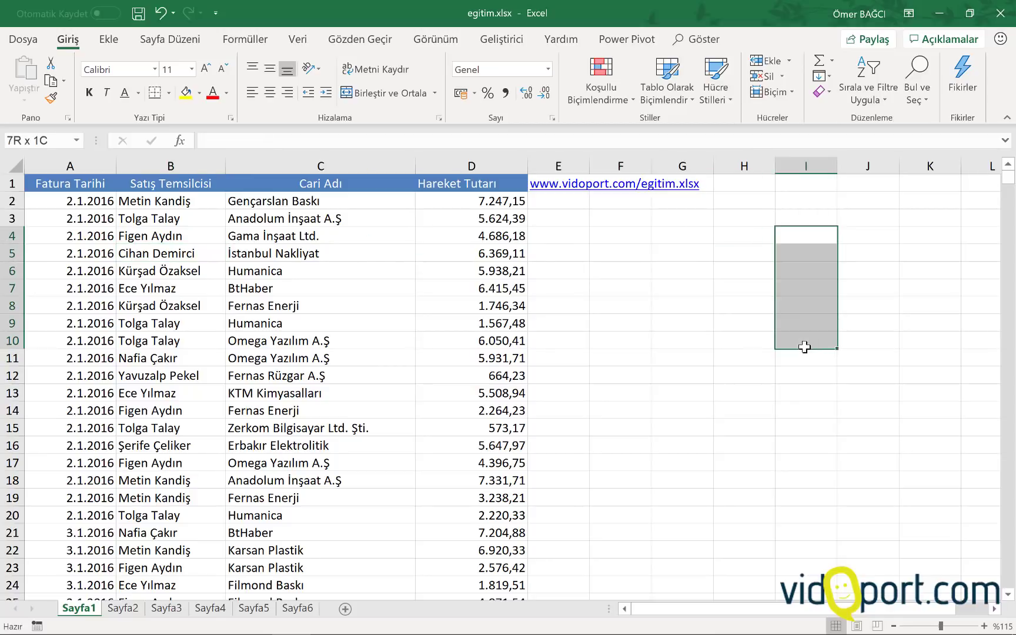
{"action": "left_click", "coordinate": [798, 242]}
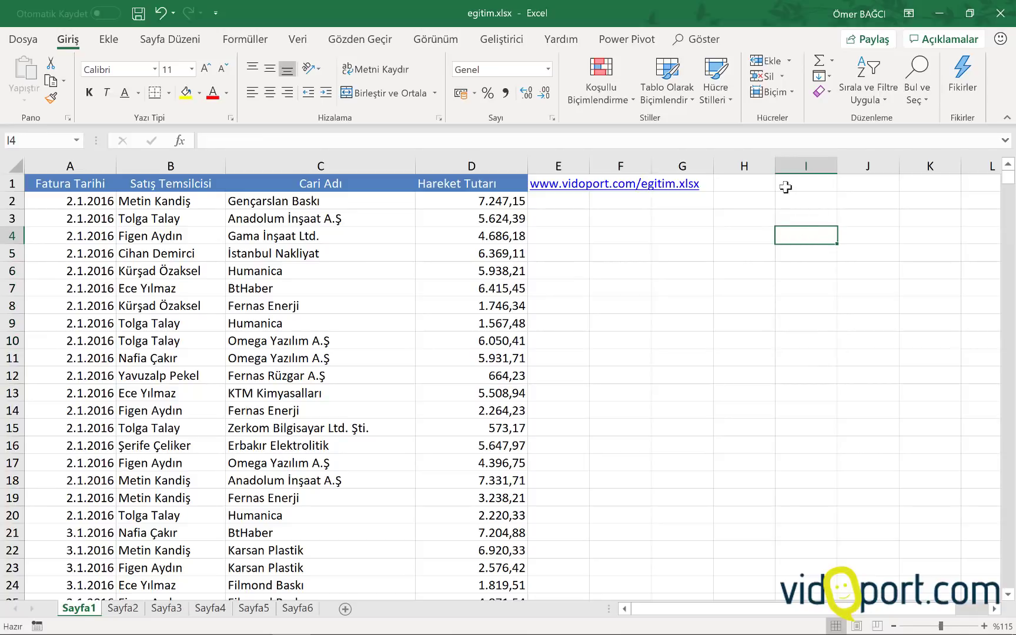
{"action": "key", "text": "Up"}
{"action": "key", "text": "Up"}
{"action": "key", "text": "Up"}
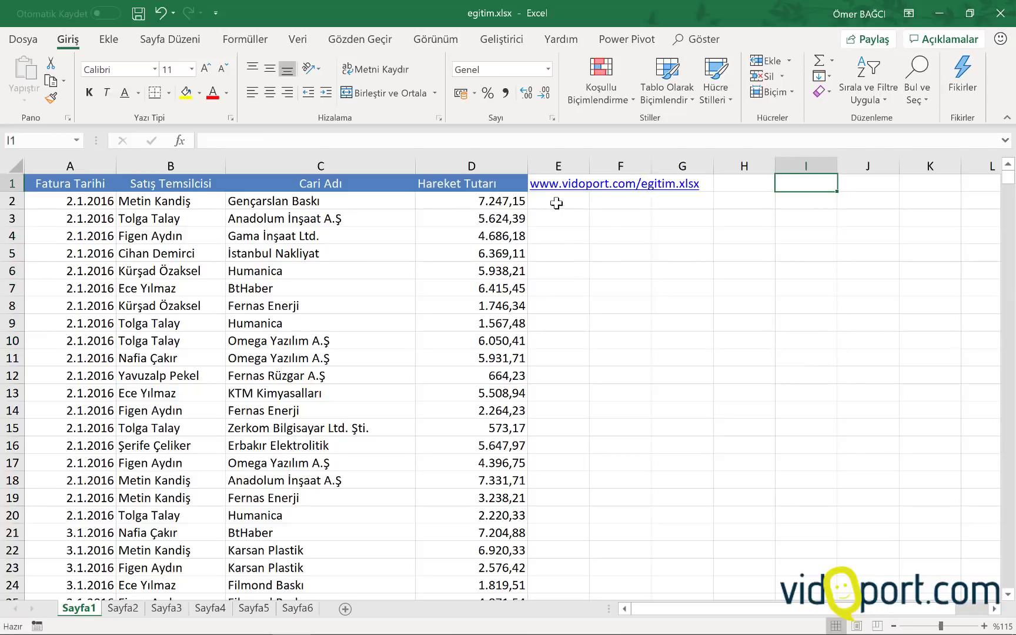
{"action": "left_click_drag", "start_coordinate": [557, 203], "coordinate": [547, 468]}
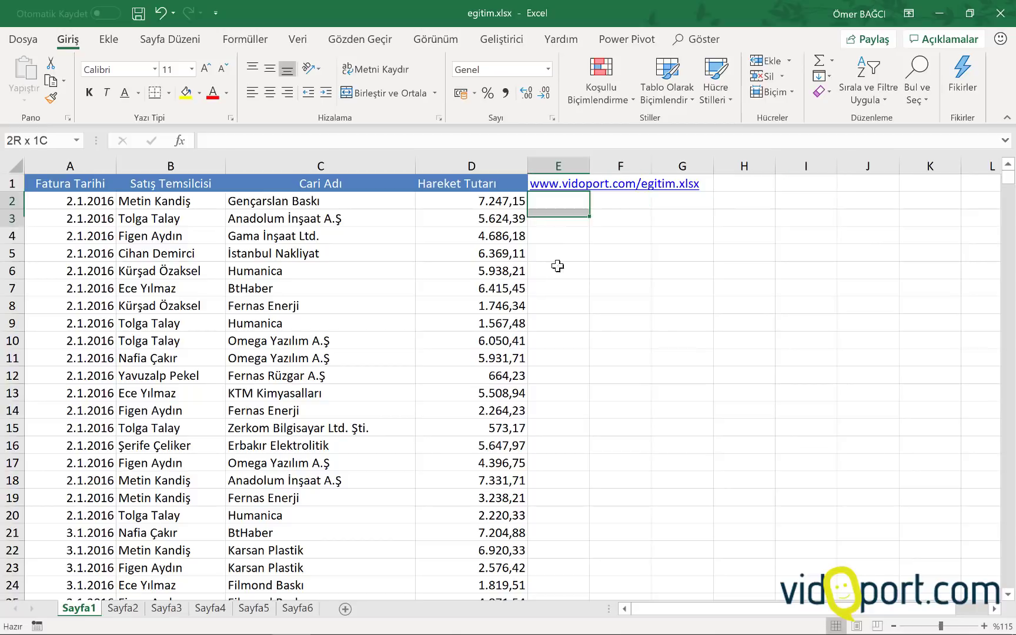
{"action": "left_click", "coordinate": [555, 411]}
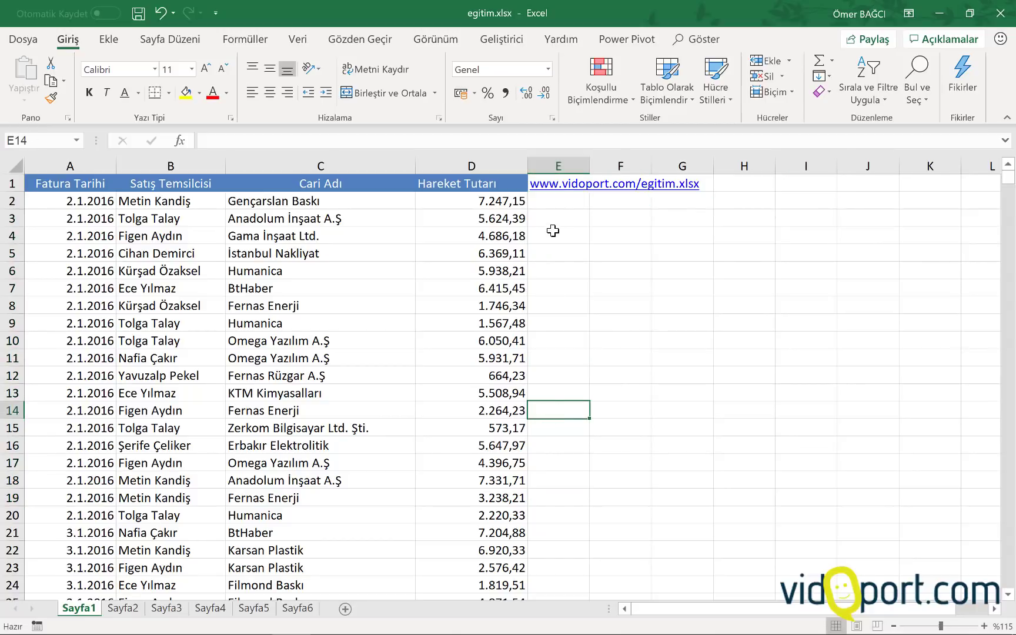
{"action": "left_click", "coordinate": [555, 189]}
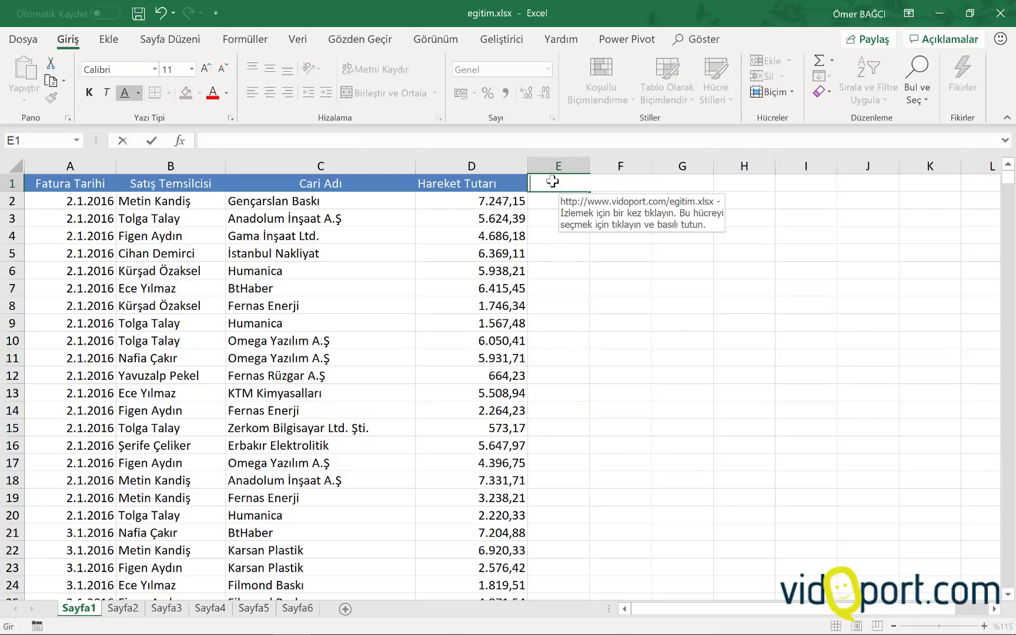
{"action": "key", "text": "Delete"}
{"action": "left_click", "coordinate": [506, 253]}
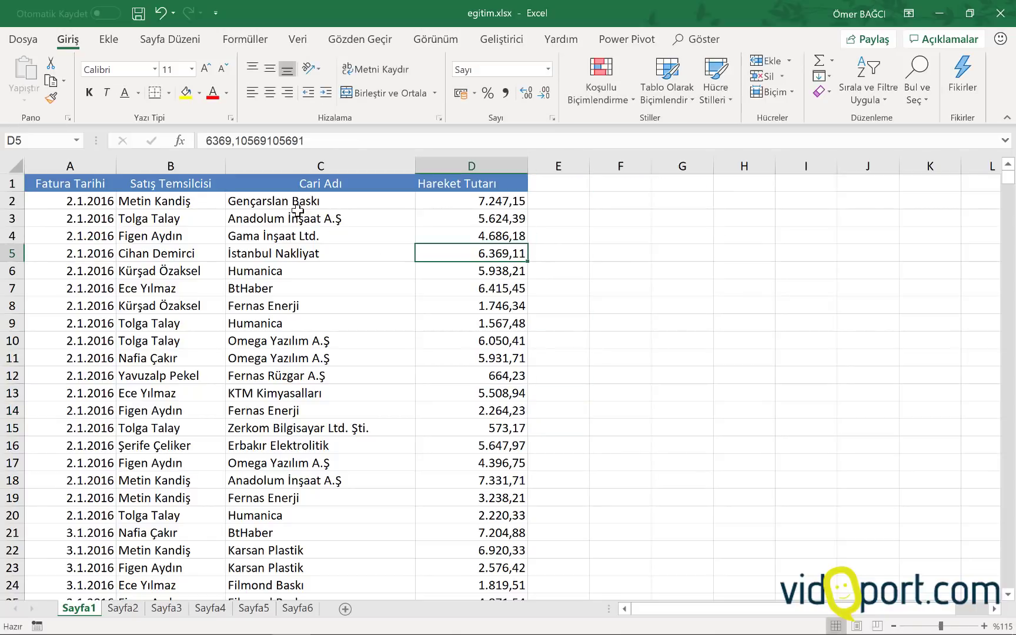
{"action": "left_click", "coordinate": [313, 167]}
{"action": "left_click", "coordinate": [283, 272]}
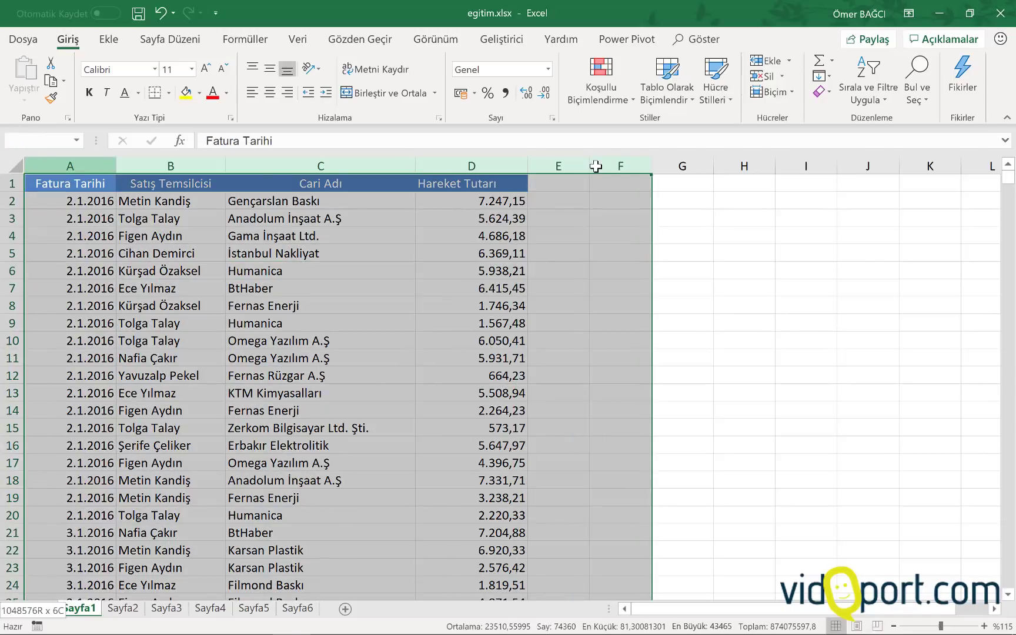
{"action": "left_click_drag", "start_coordinate": [46, 165], "coordinate": [597, 166]}
{"action": "right_click", "coordinate": [520, 207]}
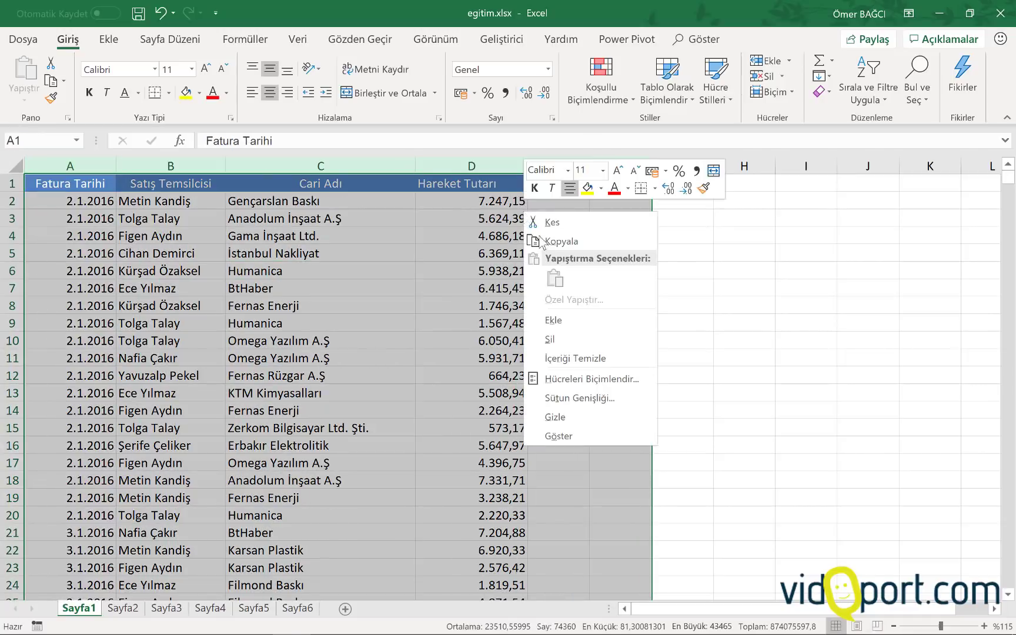
{"action": "left_click", "coordinate": [547, 325]}
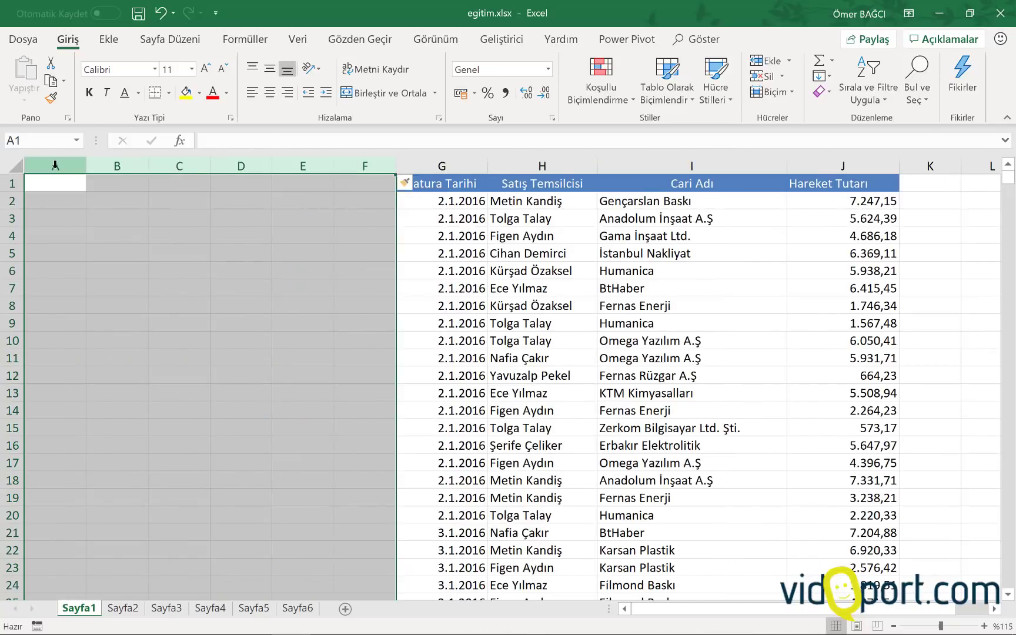
{"action": "right_click", "coordinate": [157, 229]}
{"action": "left_click", "coordinate": [225, 338]}
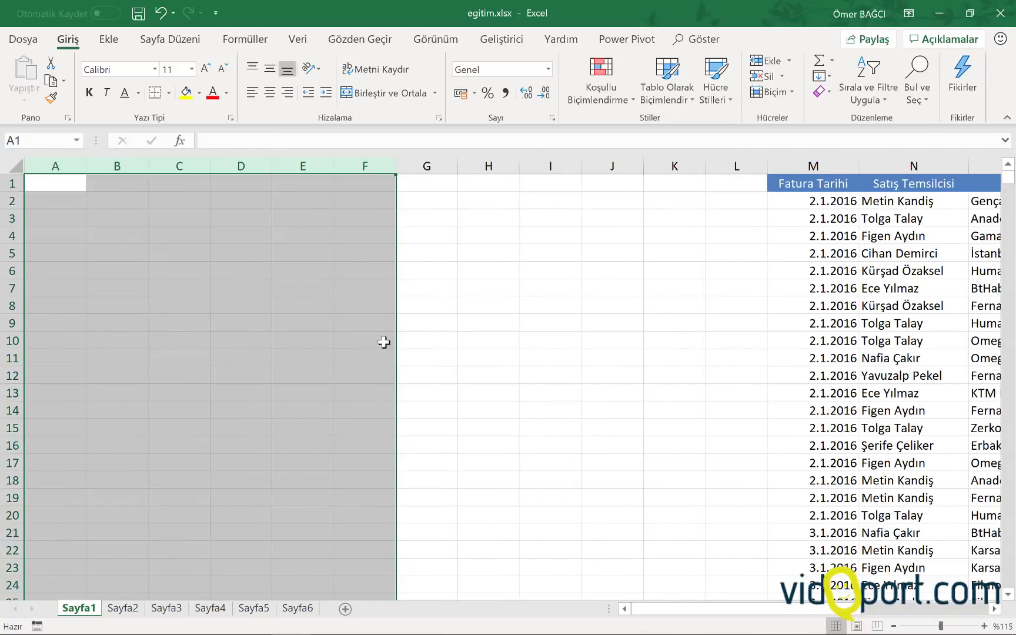
{"action": "left_click", "coordinate": [669, 340]}
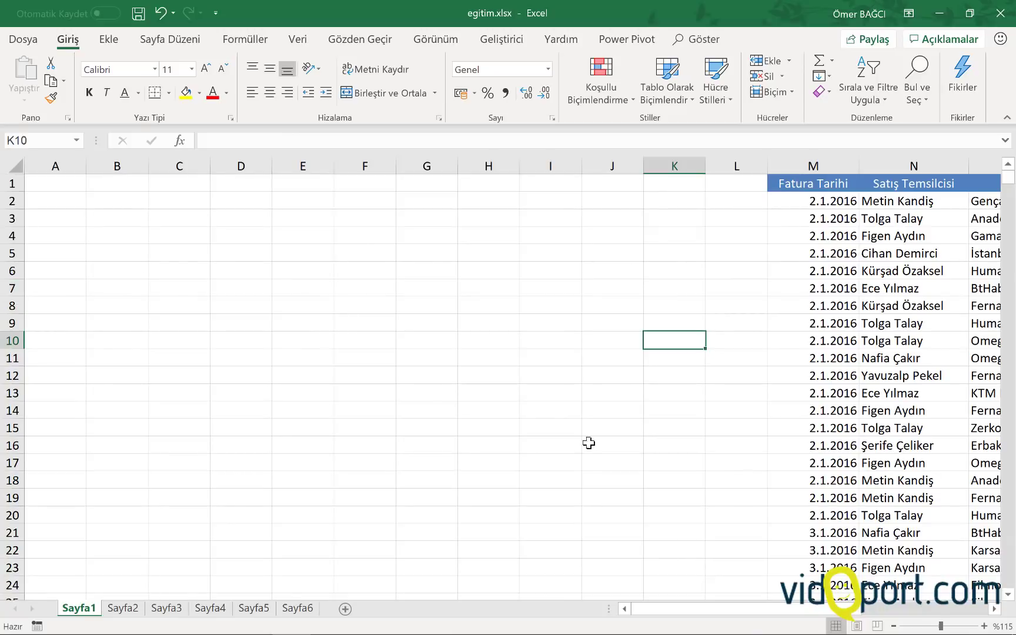
{"action": "left_click_drag", "start_coordinate": [838, 608], "coordinate": [967, 606]}
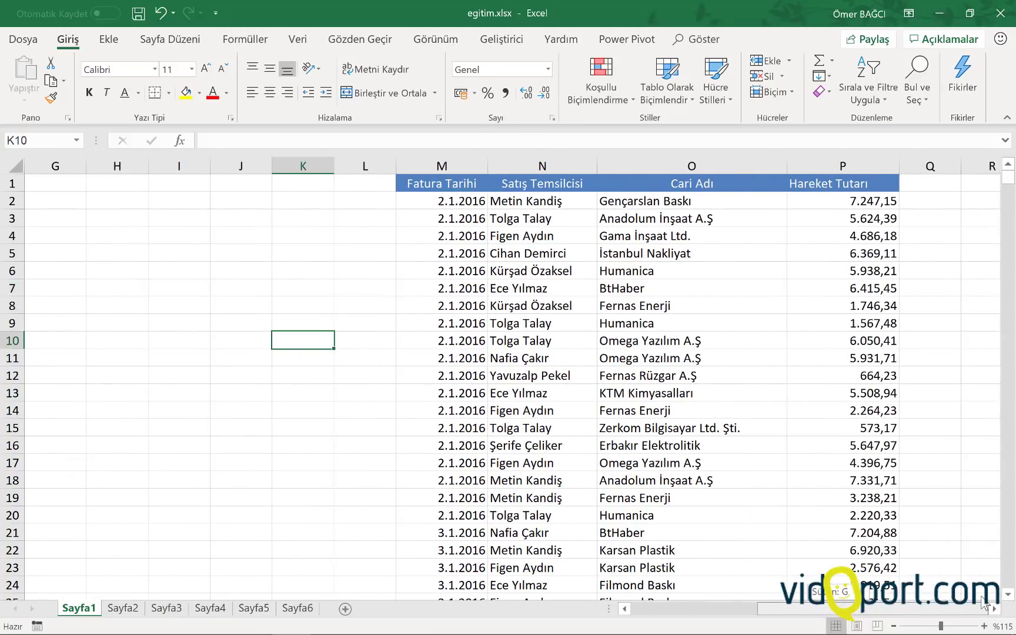
Copy Cari Adı into column W and remove duplicates, leaving 19 unique customer names
{"action": "left_click", "coordinate": [702, 169]}
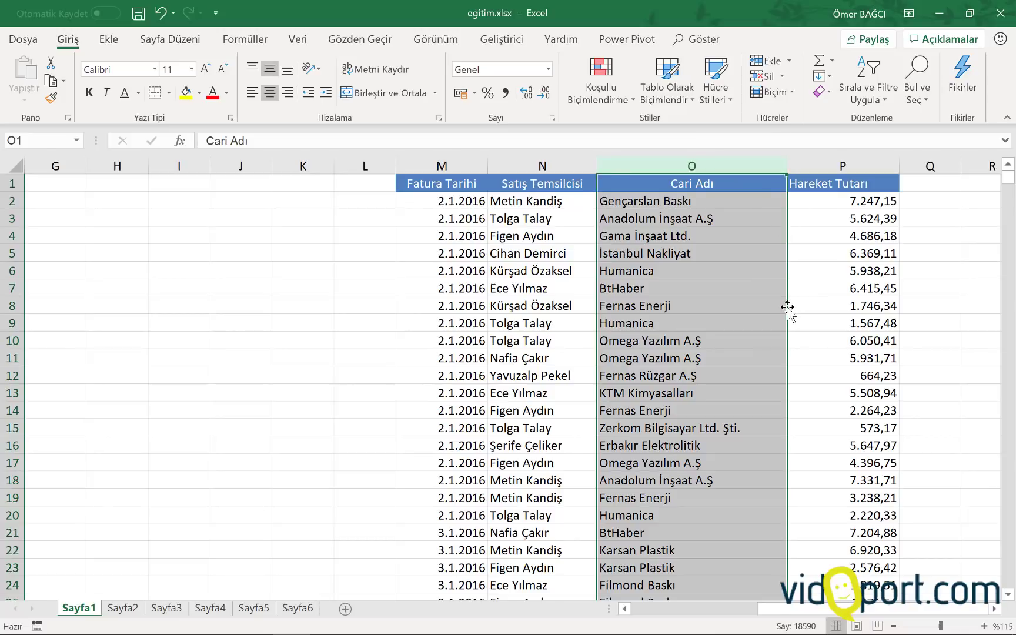
{"action": "left_click_drag", "start_coordinate": [788, 307], "coordinate": [834, 307]}
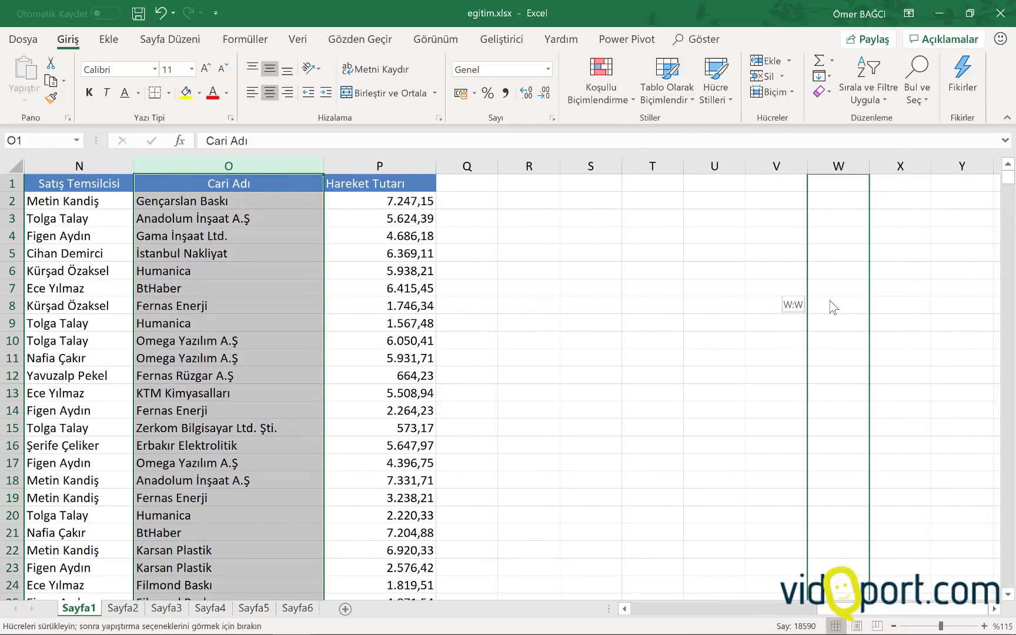
{"action": "left_click", "coordinate": [750, 329]}
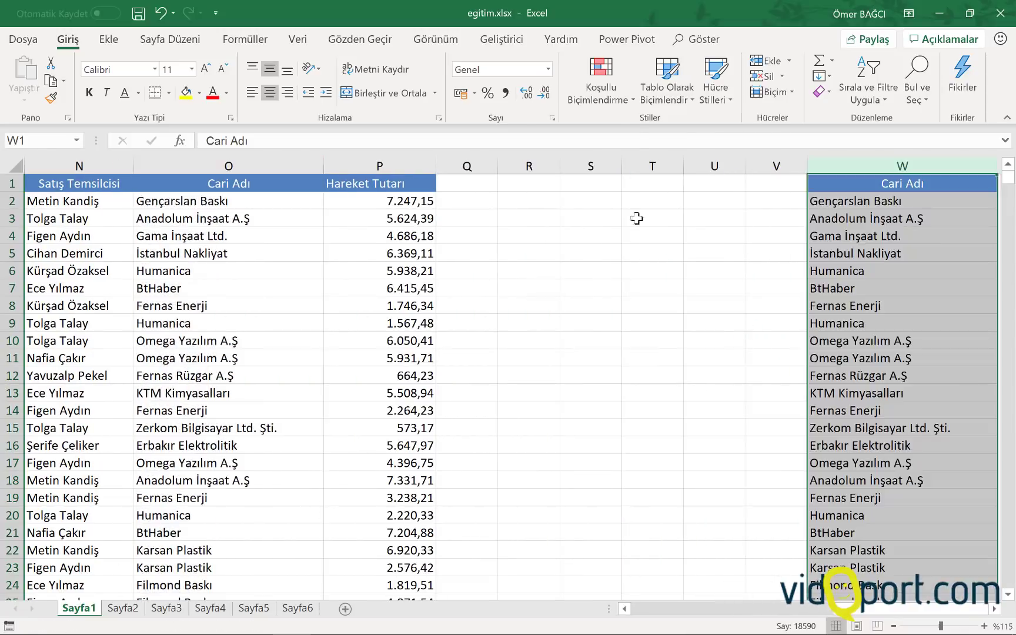
{"action": "left_click", "coordinate": [298, 38]}
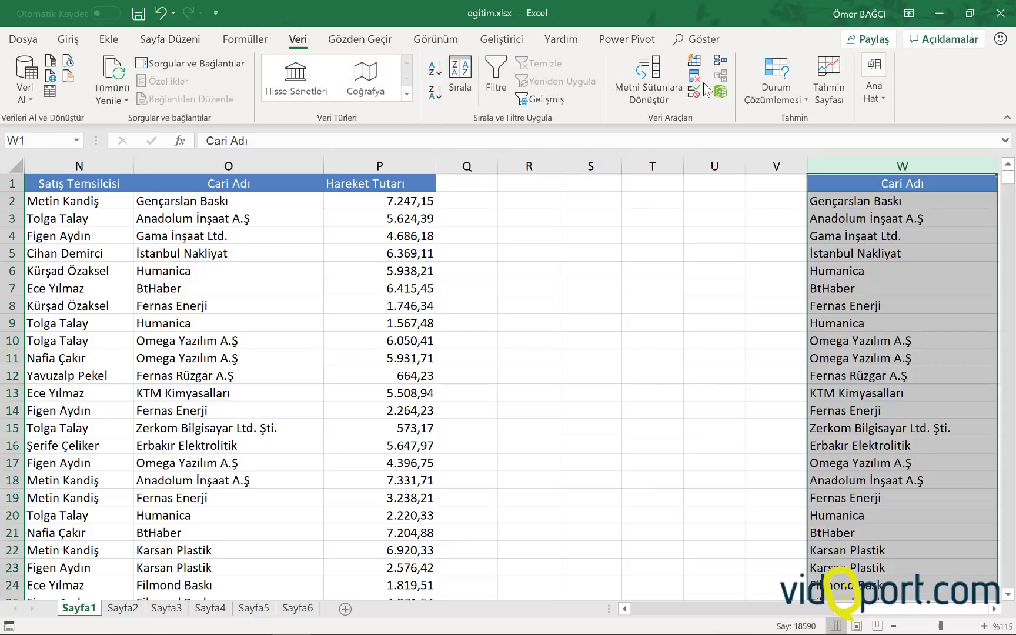
{"action": "left_click", "coordinate": [696, 77]}
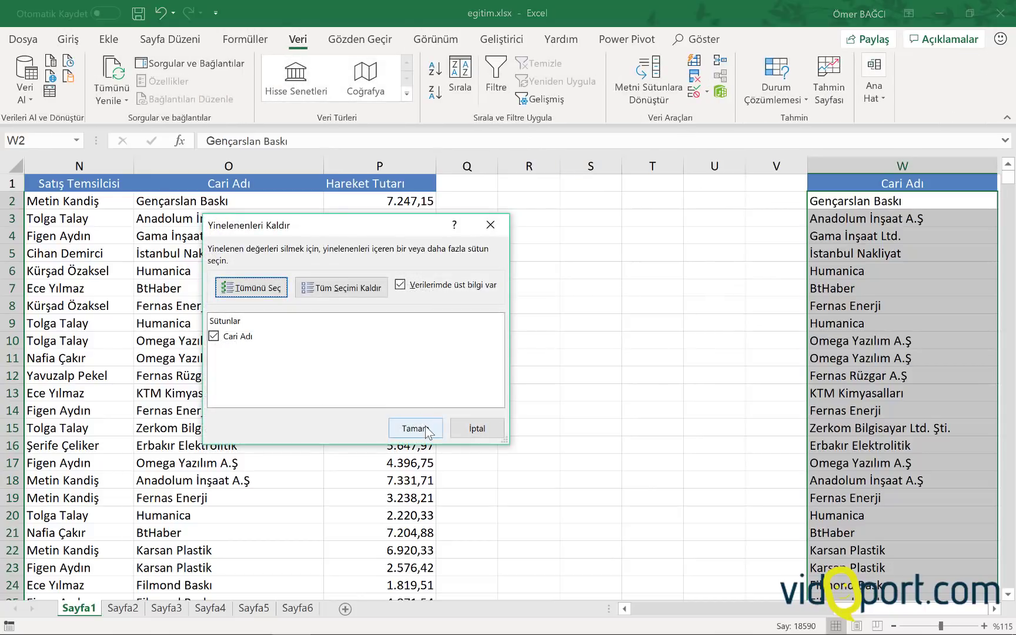
{"action": "left_click", "coordinate": [415, 428]}
{"action": "left_click", "coordinate": [510, 371]}
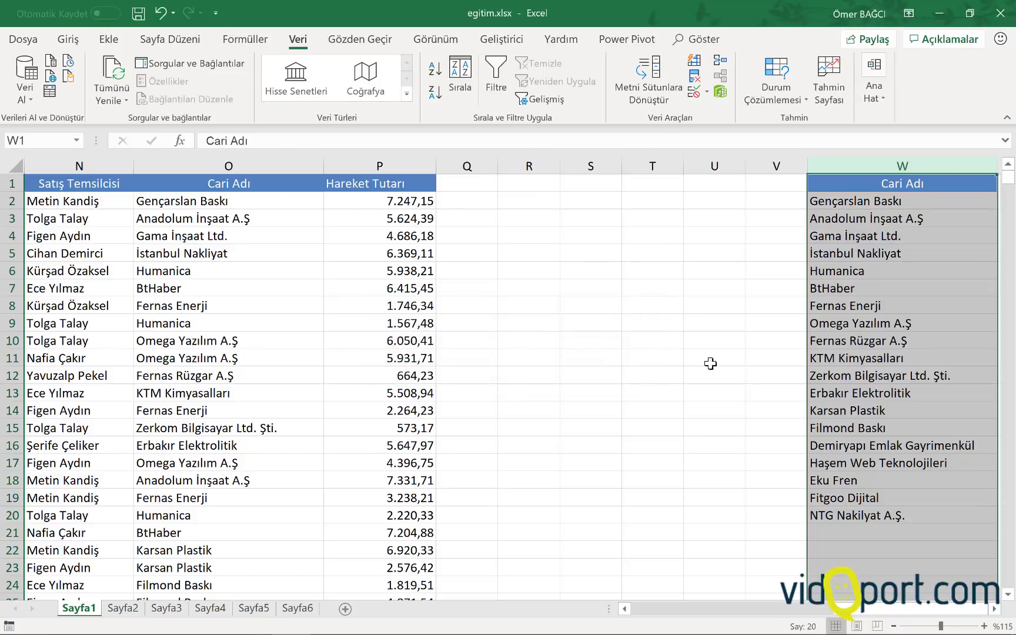
{"action": "left_click", "coordinate": [611, 341]}
{"action": "left_click", "coordinate": [80, 166]}
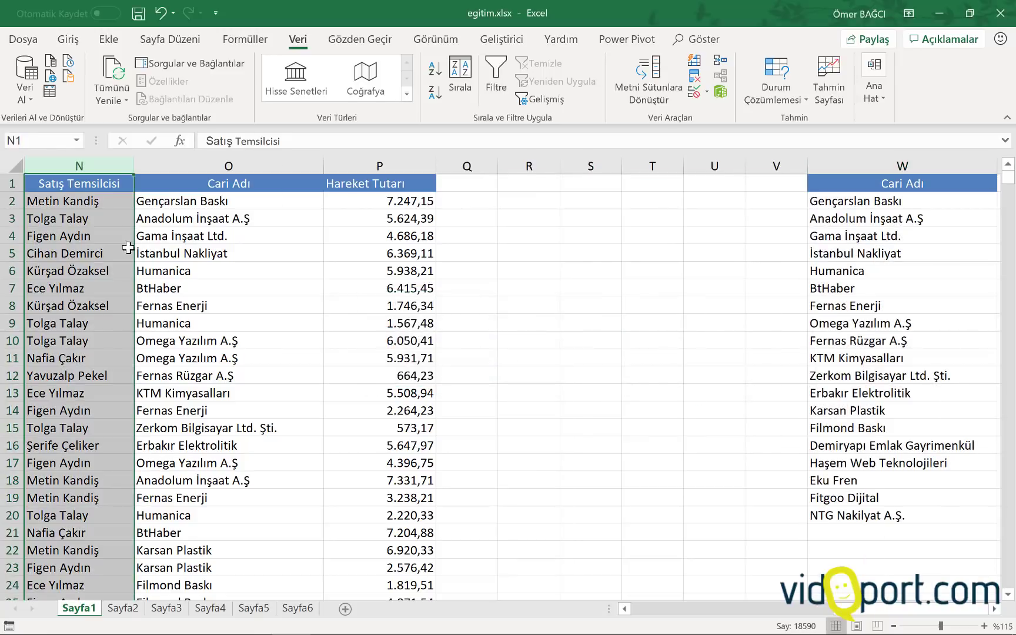
{"action": "left_click_drag", "start_coordinate": [133, 292], "coordinate": [640, 291]}
Copy Satış Temsilcisi into column T and remove duplicates, leaving 15 salespeople
{"action": "left_click", "coordinate": [659, 313]}
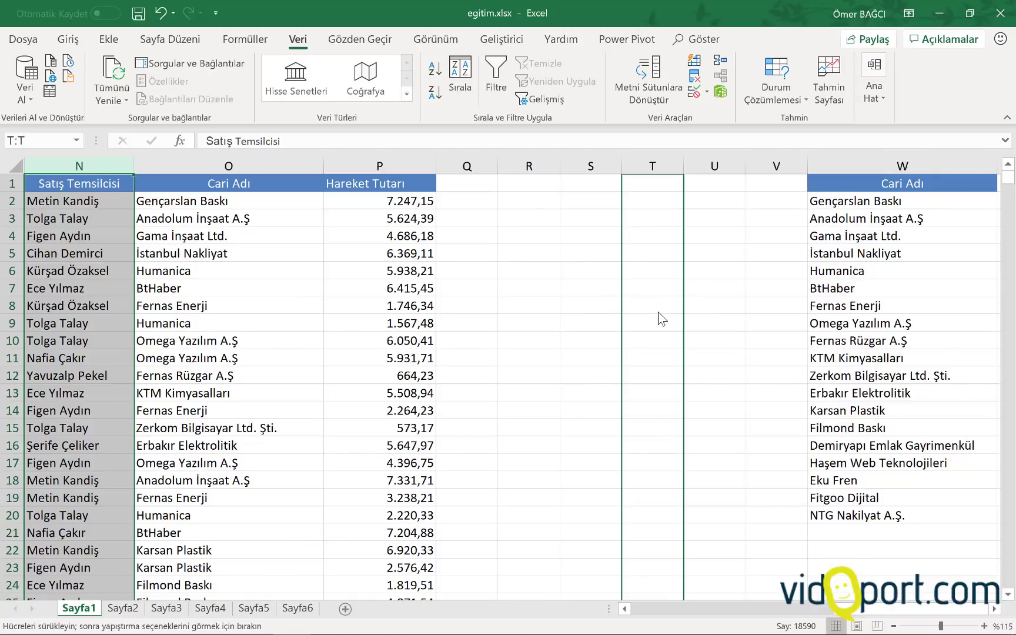
{"action": "left_click", "coordinate": [695, 76]}
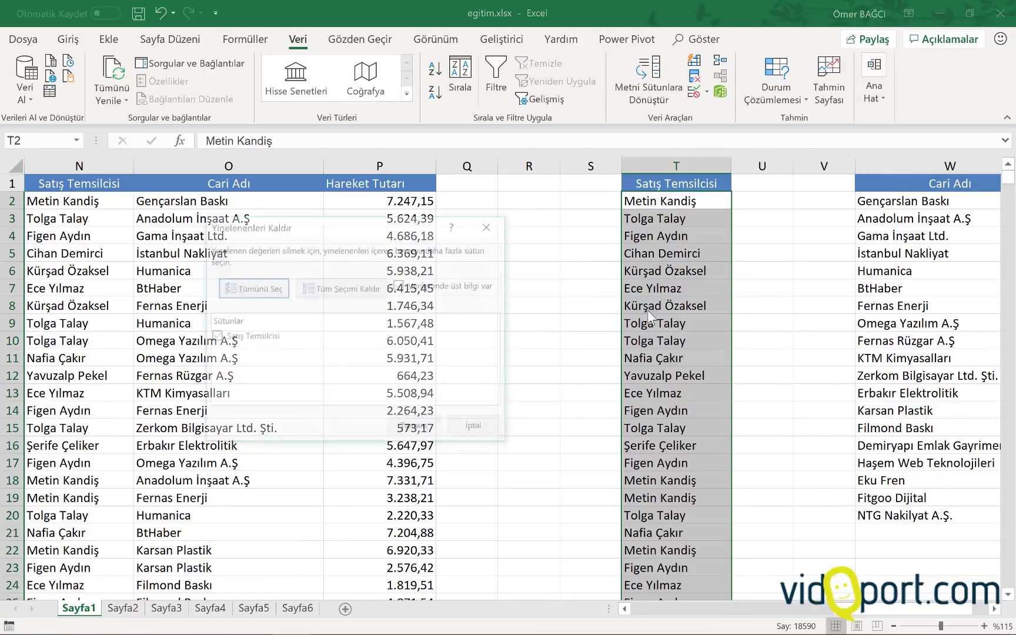
{"action": "left_click", "coordinate": [416, 428]}
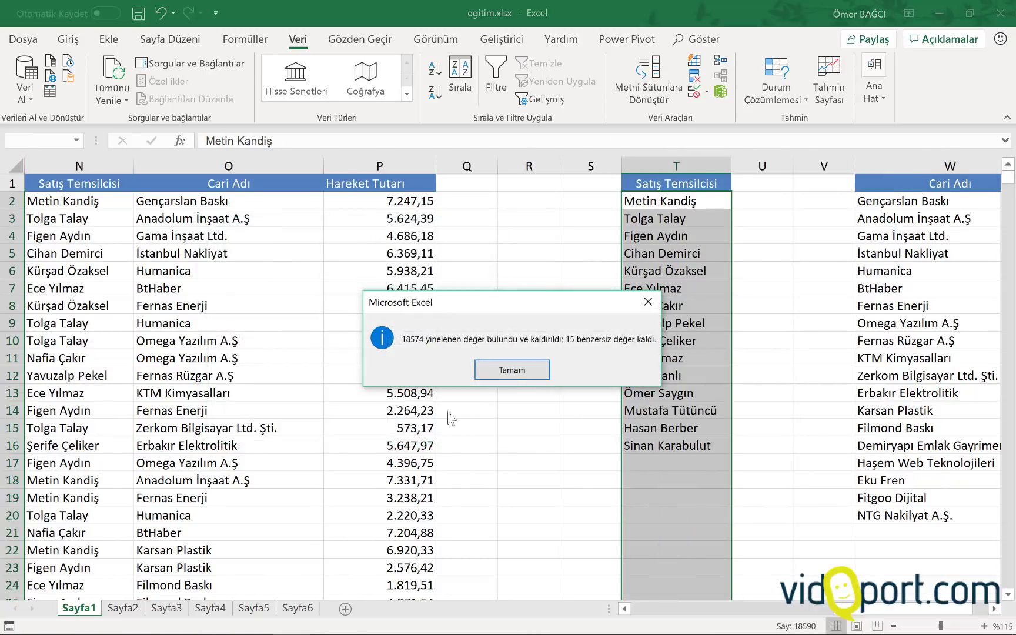
{"action": "left_click", "coordinate": [514, 369]}
Move the unique salesperson list to B4:B19 and undo the column A width change
{"action": "left_click", "coordinate": [682, 352]}
{"action": "left_click_drag", "start_coordinate": [674, 183], "coordinate": [677, 447]}
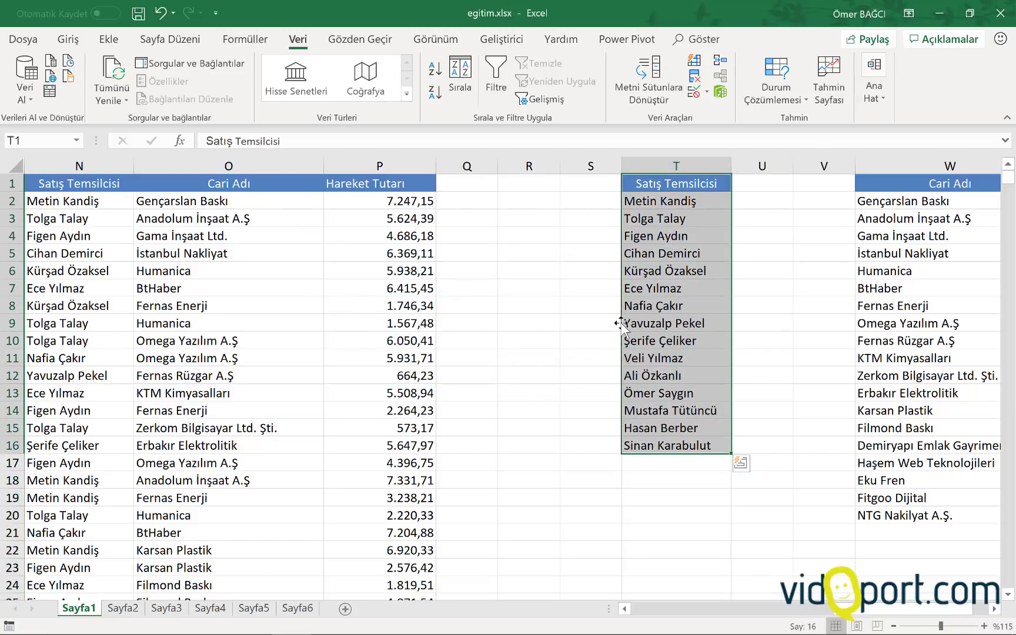
{"action": "left_click_drag", "start_coordinate": [622, 323], "coordinate": [3, 394]}
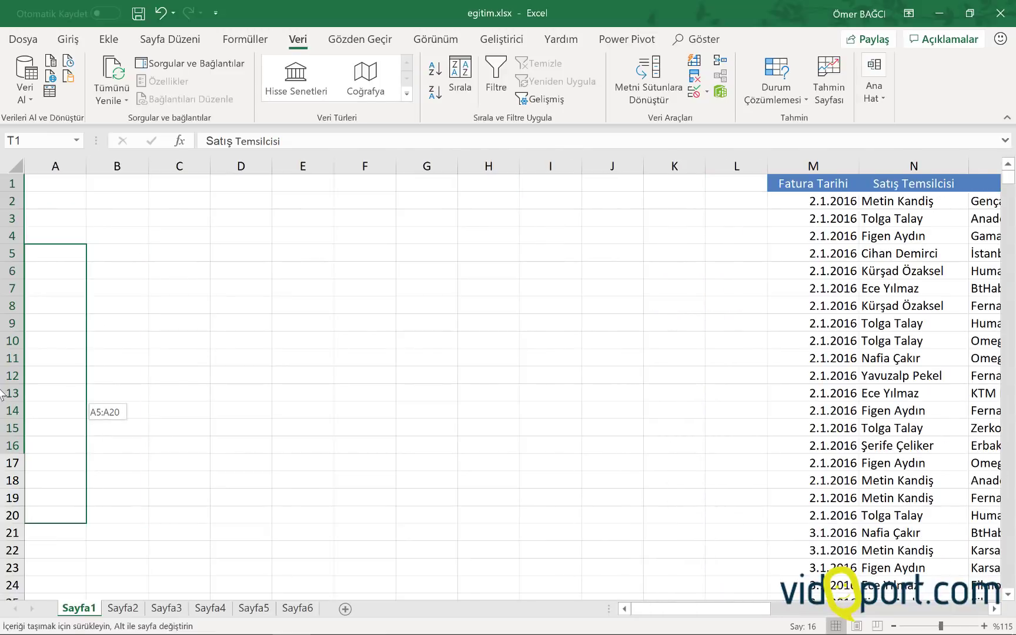
{"action": "left_click_drag", "start_coordinate": [3, 394], "coordinate": [109, 374]}
{"action": "left_click_drag", "start_coordinate": [89, 171], "coordinate": [36, 170]}
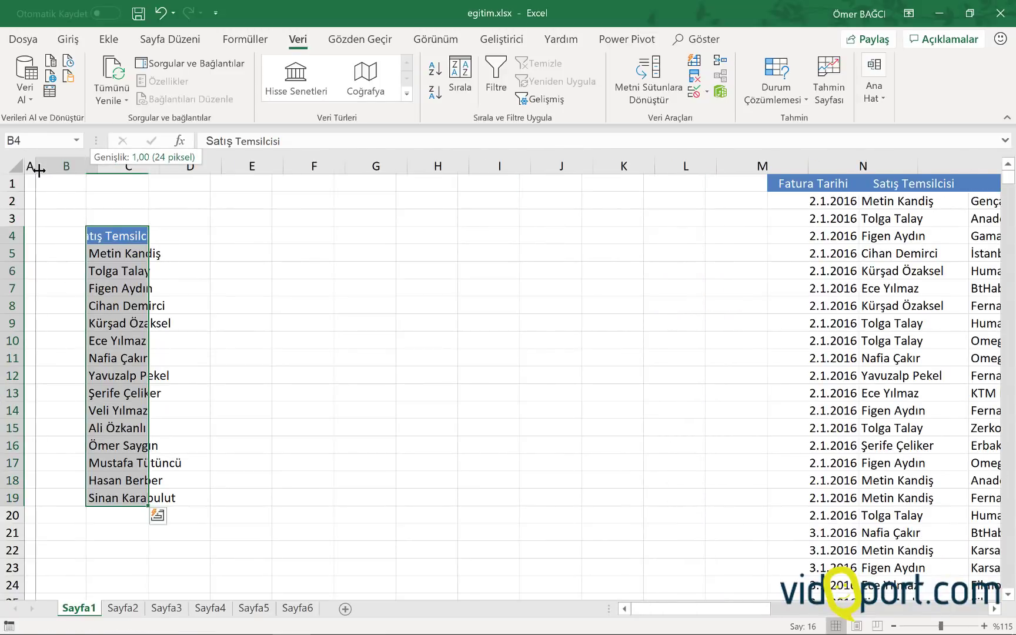
{"action": "left_click", "coordinate": [678, 253]}
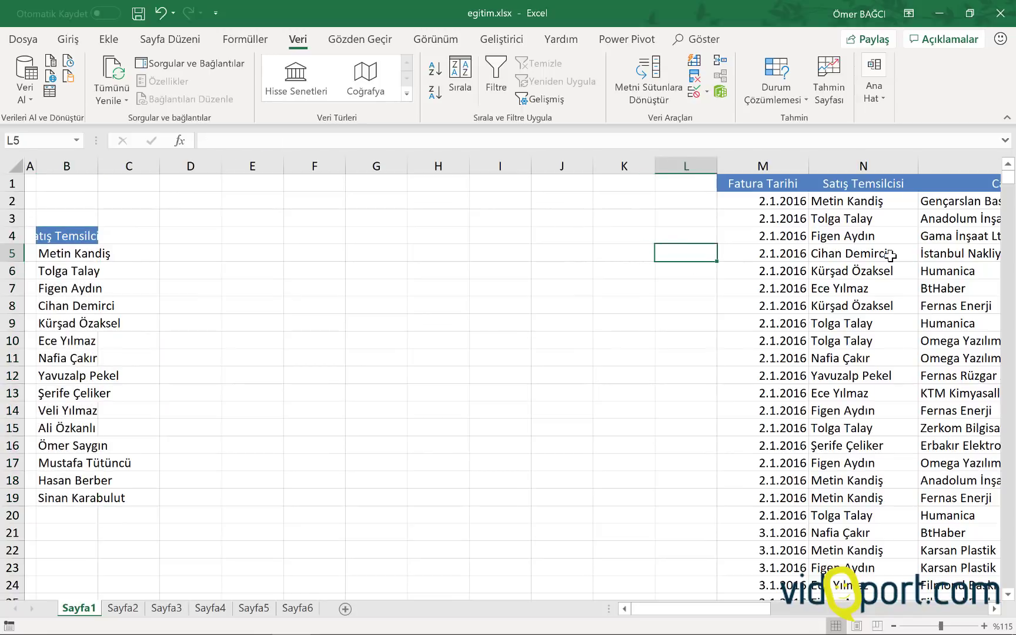
{"action": "left_click", "coordinate": [60, 318]}
{"action": "key", "text": "ctrl+z"}
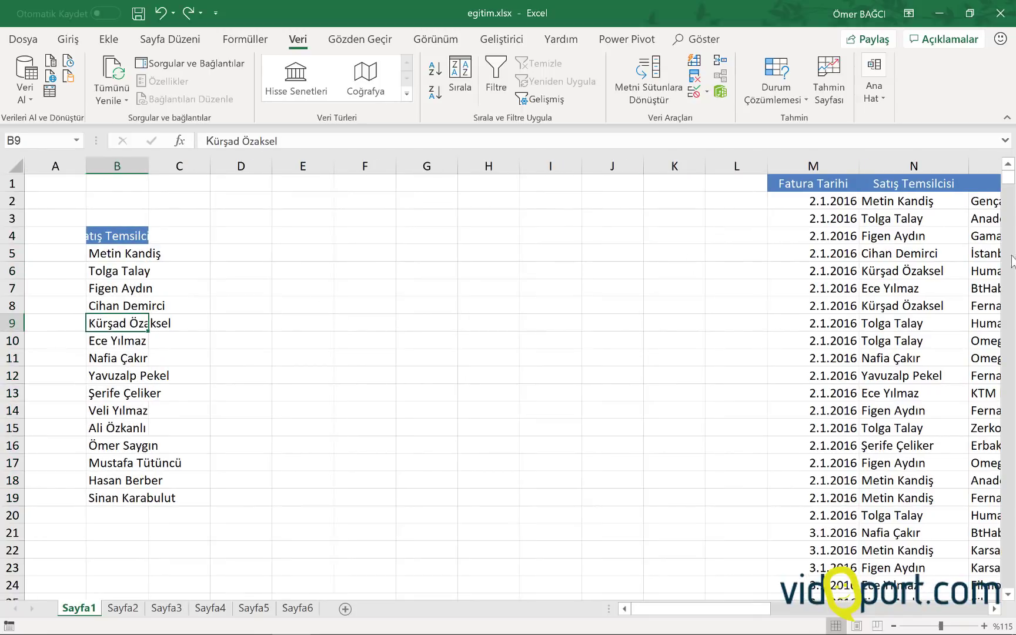
{"action": "left_click", "coordinate": [981, 218]}
{"action": "left_click", "coordinate": [959, 353]}
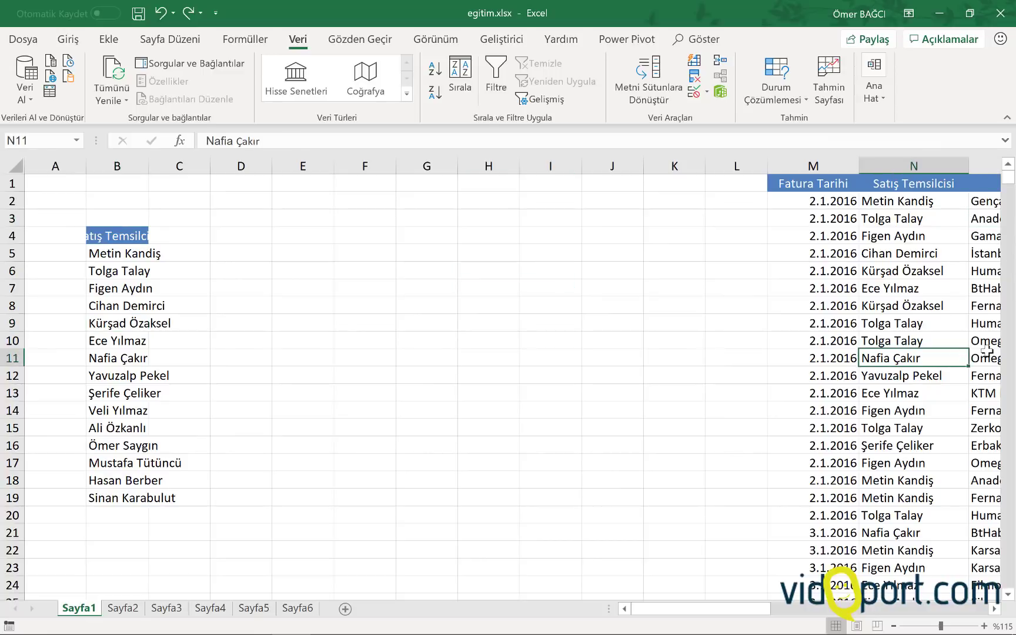
{"action": "left_click", "coordinate": [146, 320]}
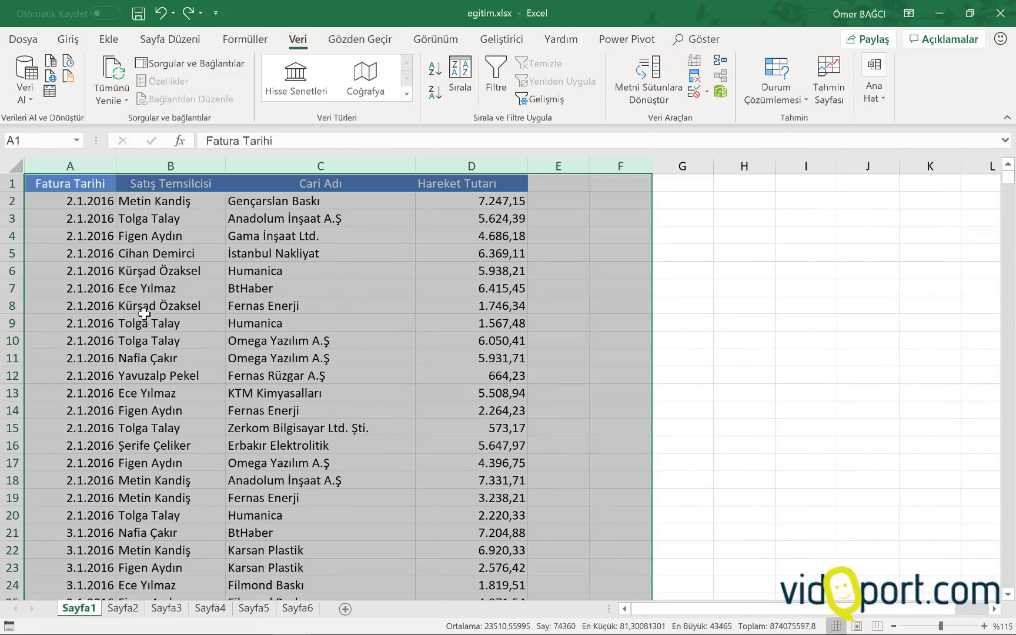
Copy Cari Adı into column U and remove duplicates down to 19 customers, then return to the sheet's left edge
{"action": "left_click", "coordinate": [160, 289]}
{"action": "left_click", "coordinate": [333, 165]}
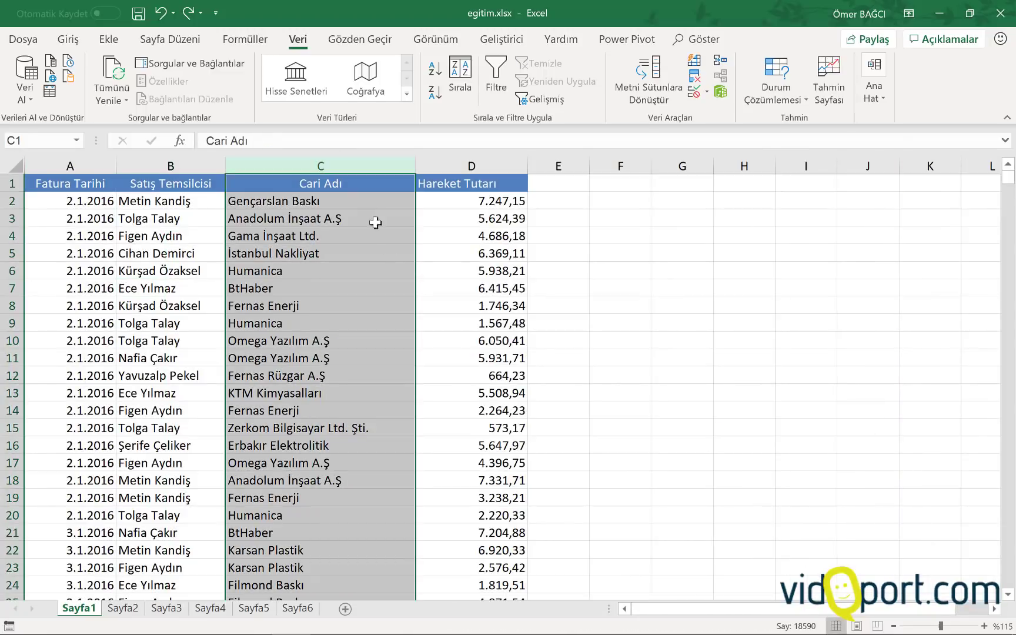
{"action": "left_click_drag", "start_coordinate": [414, 270], "coordinate": [681, 271]}
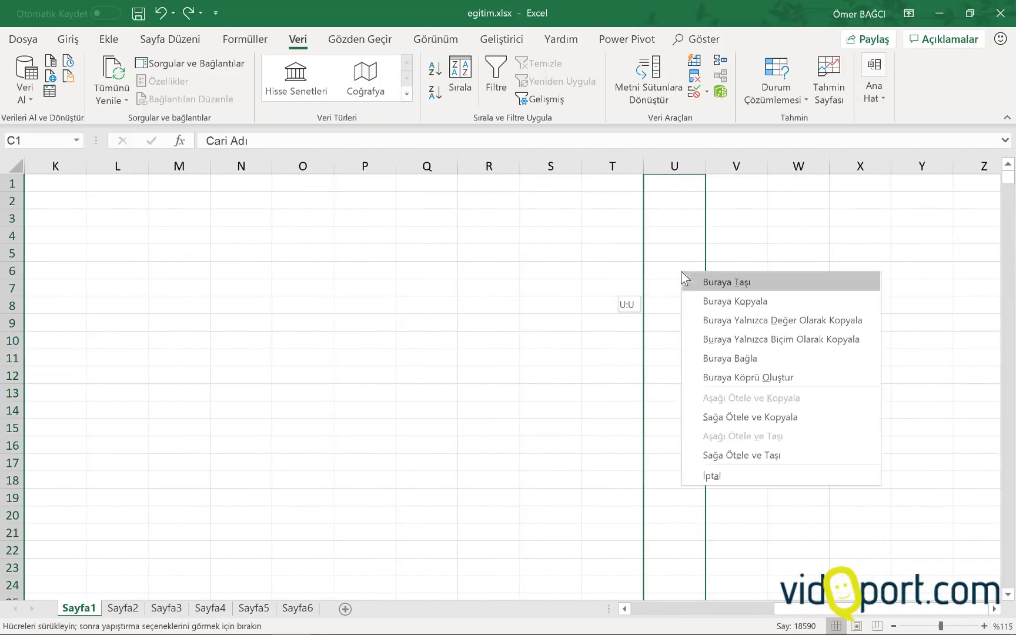
{"action": "left_click", "coordinate": [709, 299]}
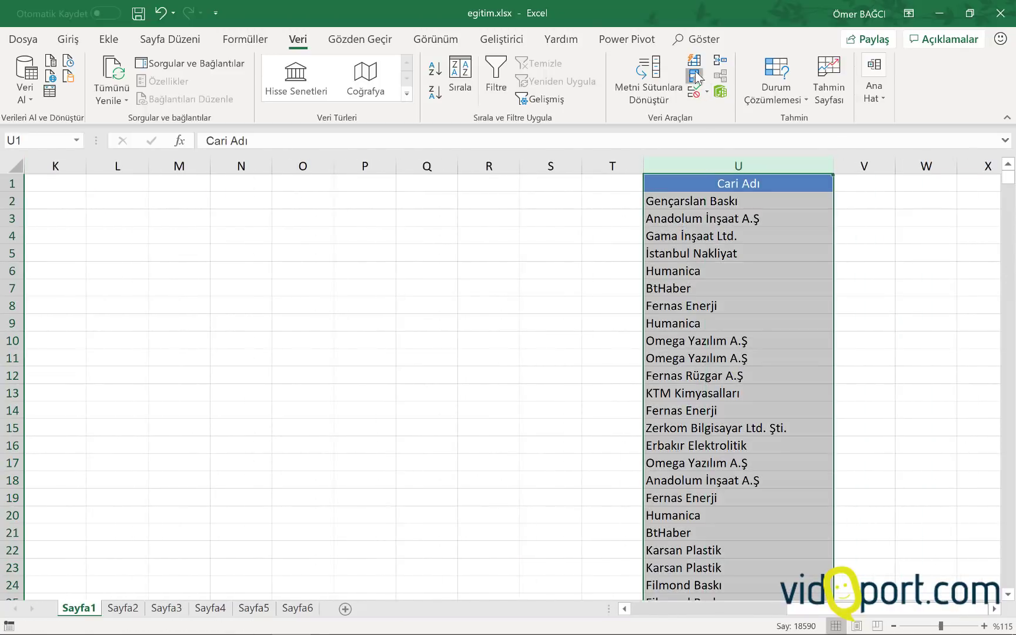
{"action": "left_click", "coordinate": [695, 76]}
{"action": "left_click", "coordinate": [416, 433]}
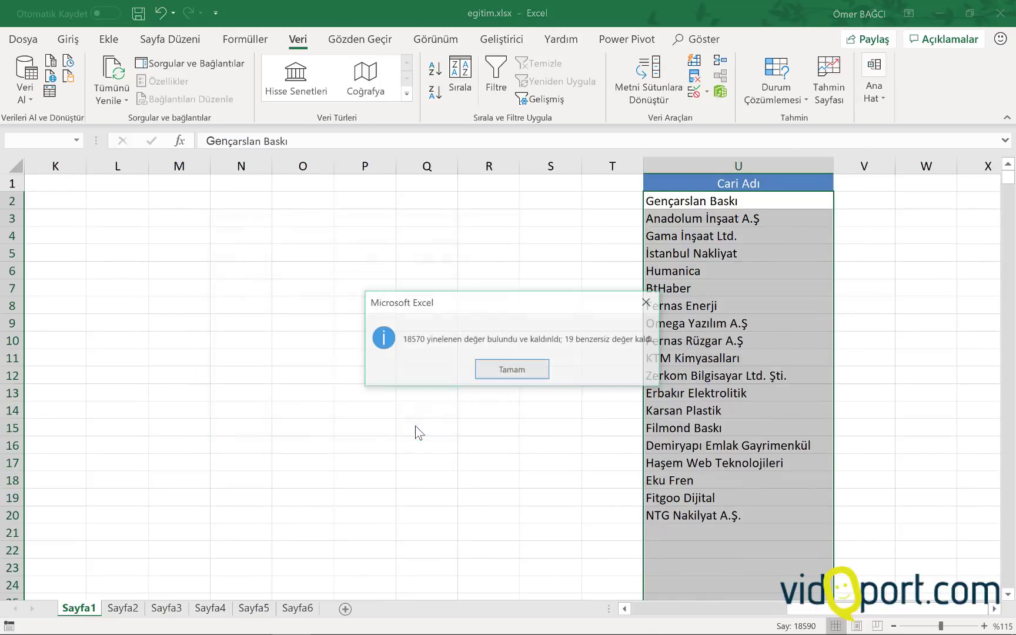
{"action": "left_click", "coordinate": [512, 370]}
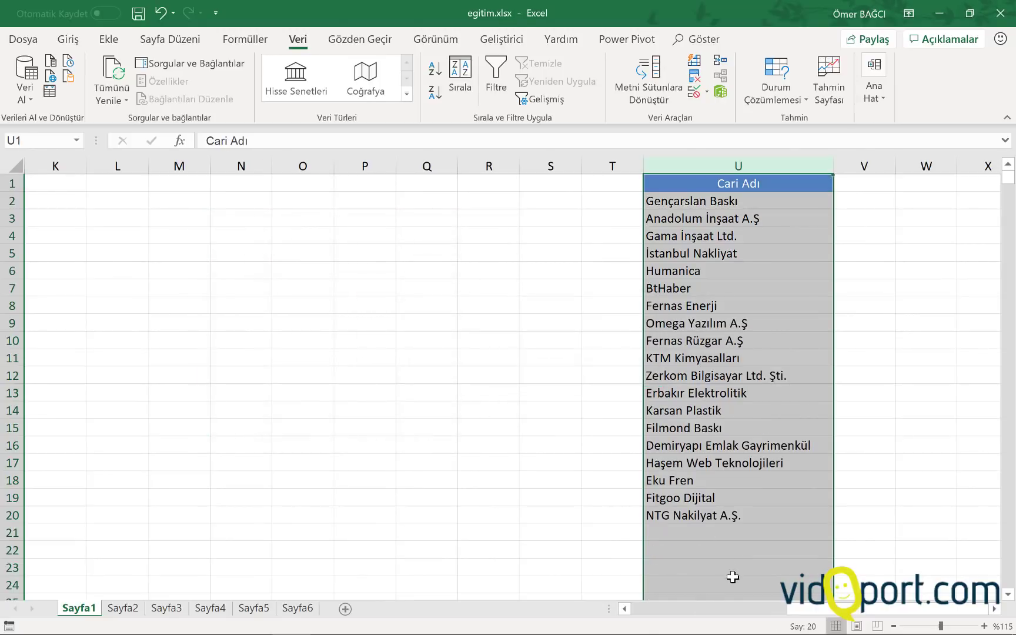
{"action": "right_click", "coordinate": [659, 606]}
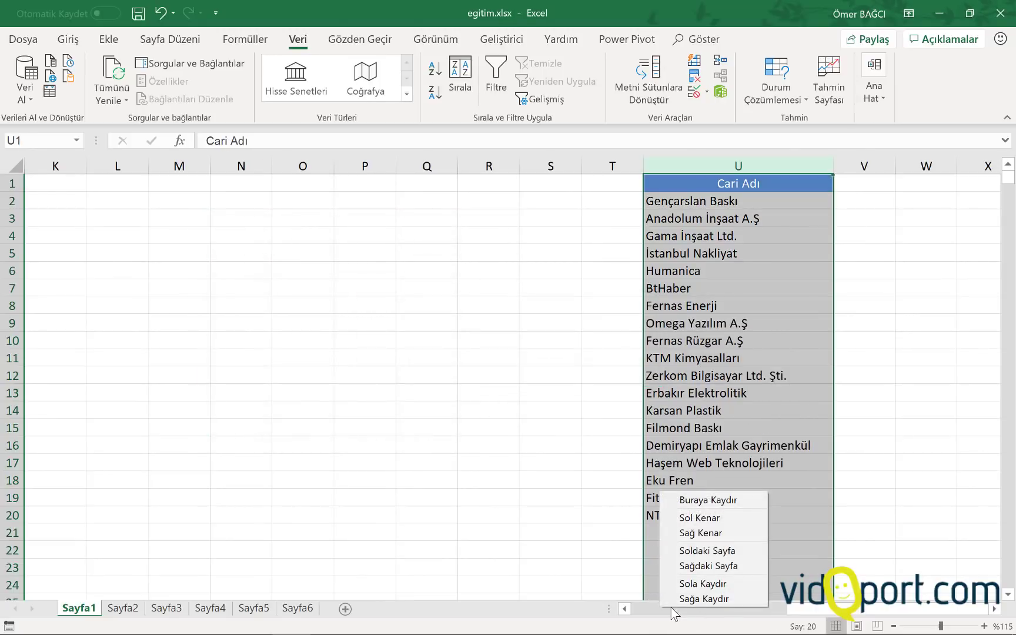
{"action": "left_click", "coordinate": [694, 517]}
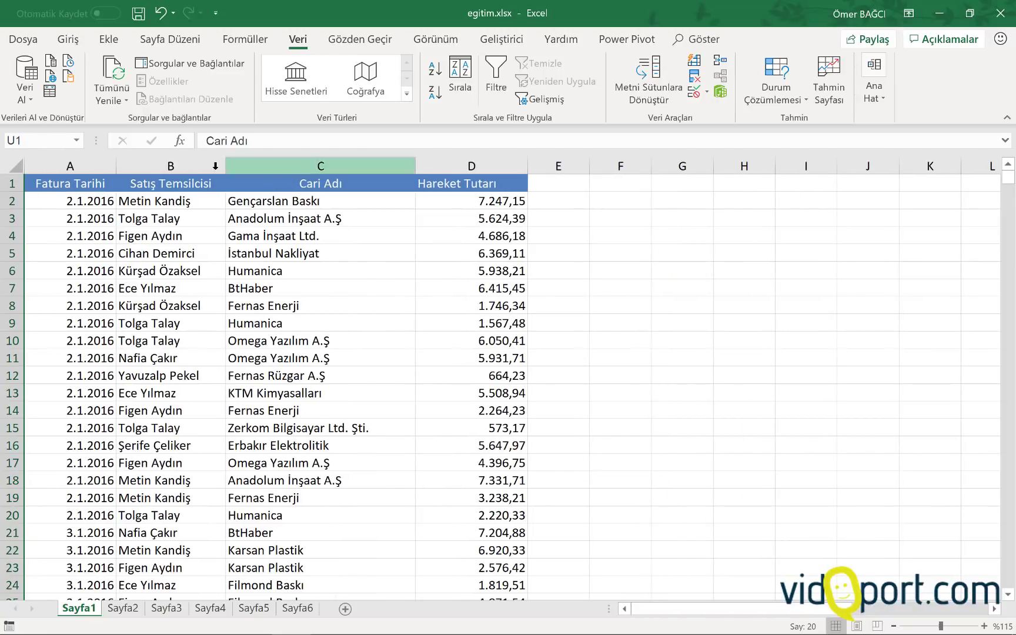
Copy the Satış Temsilcisi column into column H and remove duplicates, keeping 15 names
{"action": "left_click", "coordinate": [170, 166]}
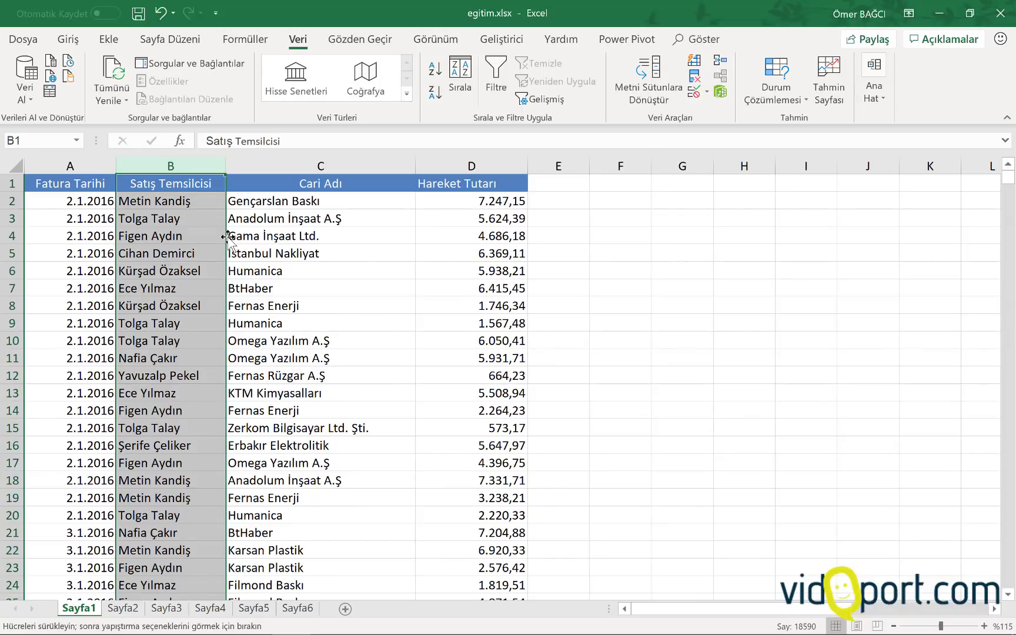
{"action": "left_click_drag", "start_coordinate": [228, 236], "coordinate": [693, 291]}
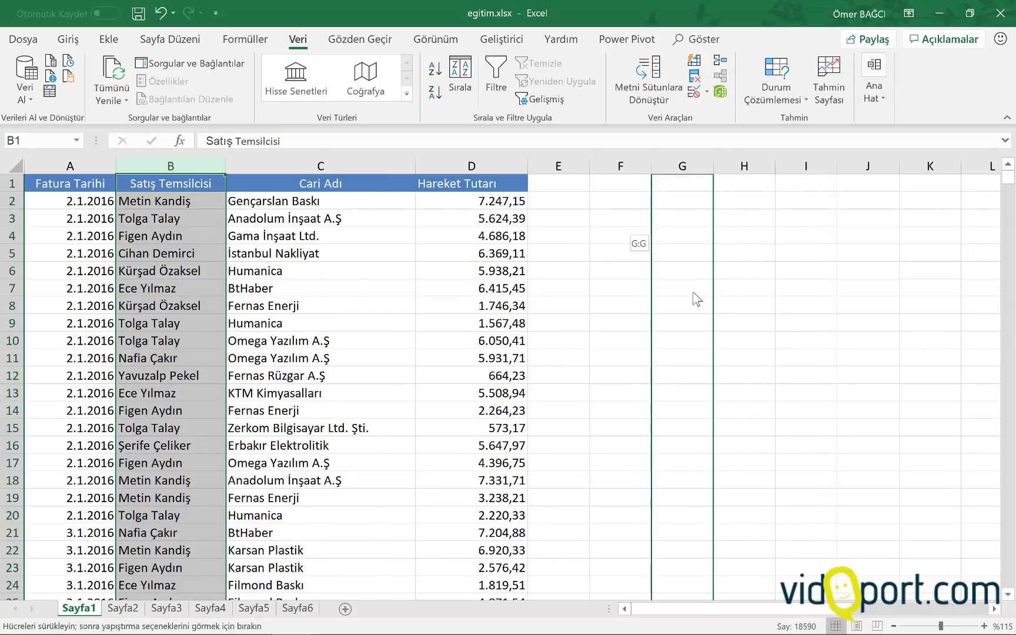
{"action": "left_click_drag", "start_coordinate": [693, 292], "coordinate": [753, 300]}
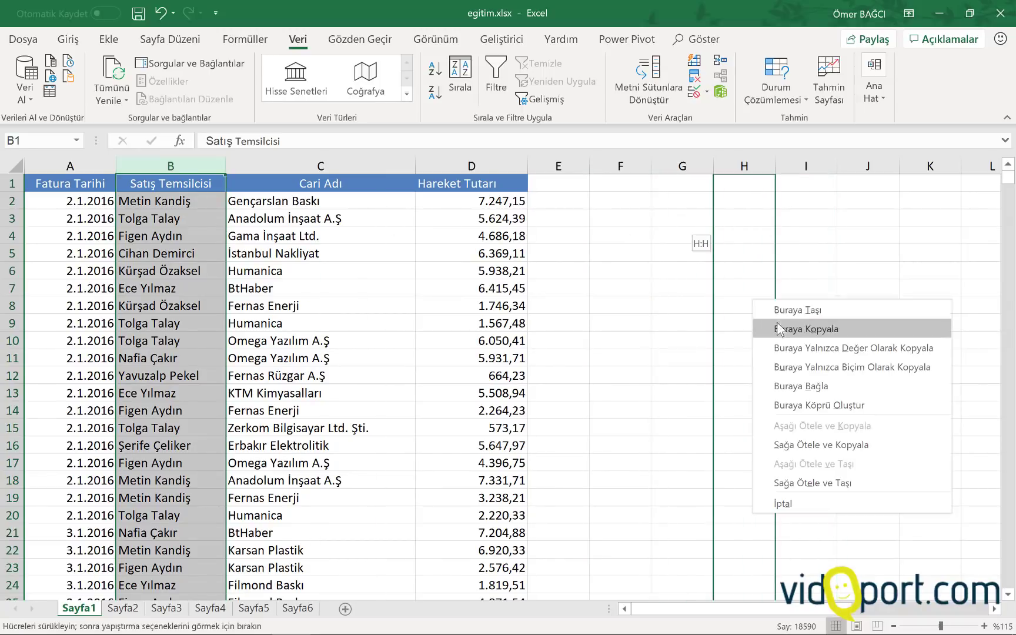
{"action": "key", "text": "Escape"}
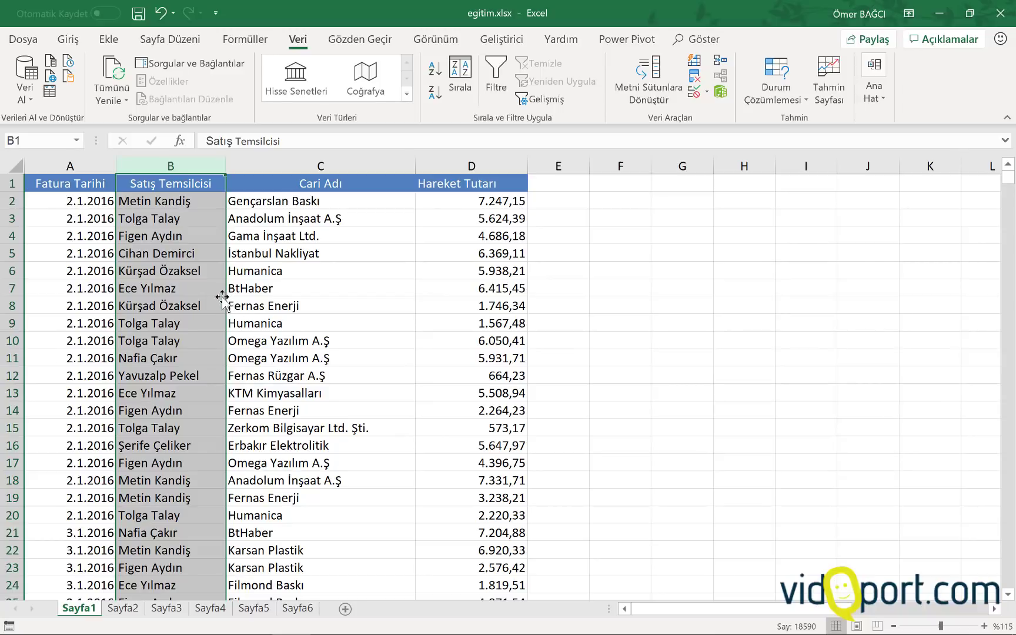
{"action": "left_click_drag", "start_coordinate": [225, 299], "coordinate": [738, 342]}
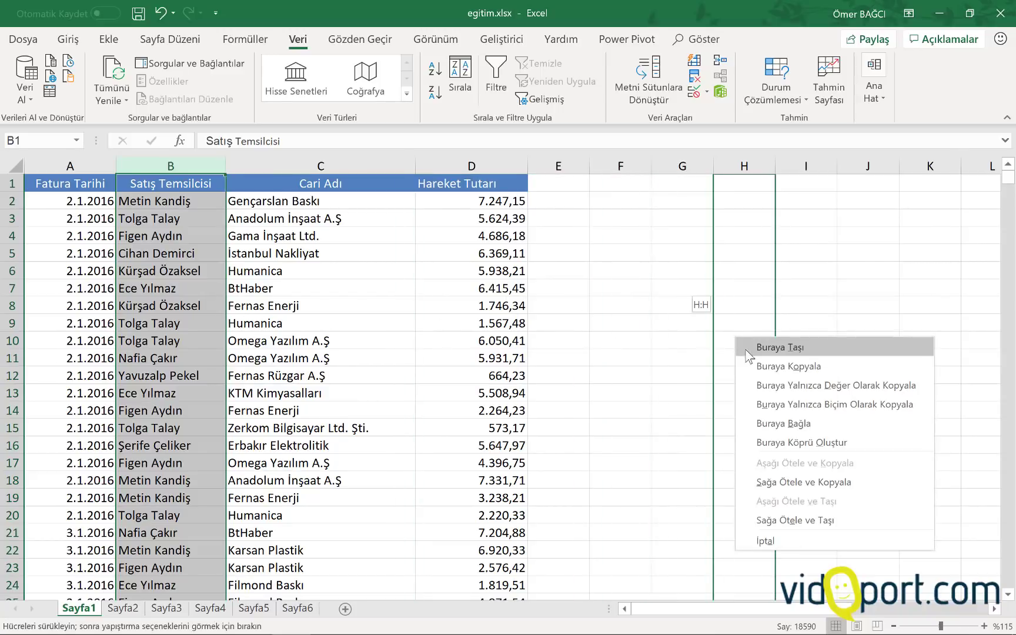
{"action": "left_click", "coordinate": [764, 363]}
{"action": "left_click", "coordinate": [694, 76]}
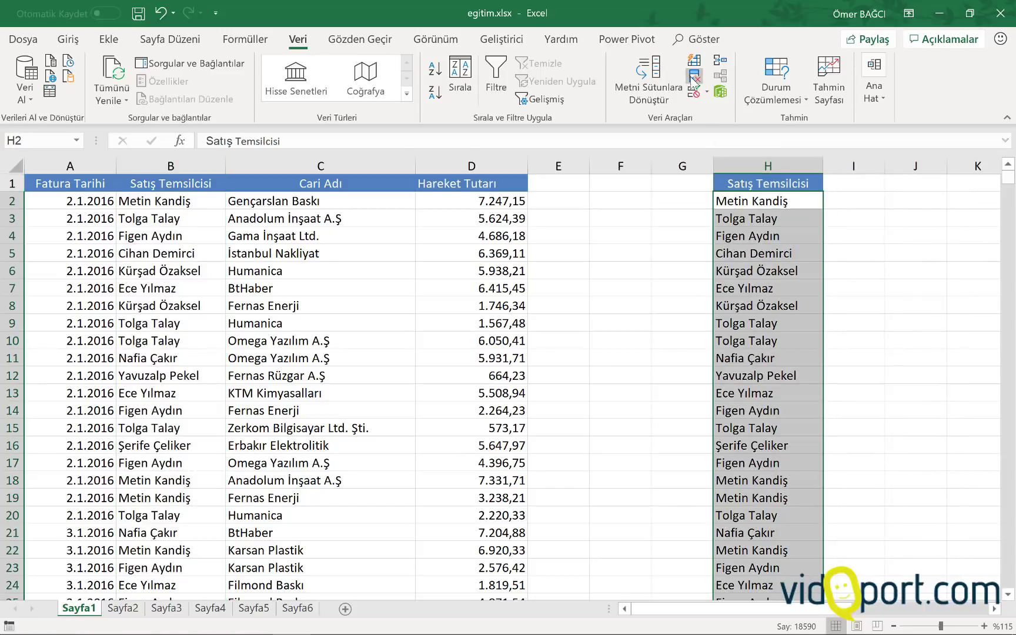
{"action": "left_click", "coordinate": [415, 428]}
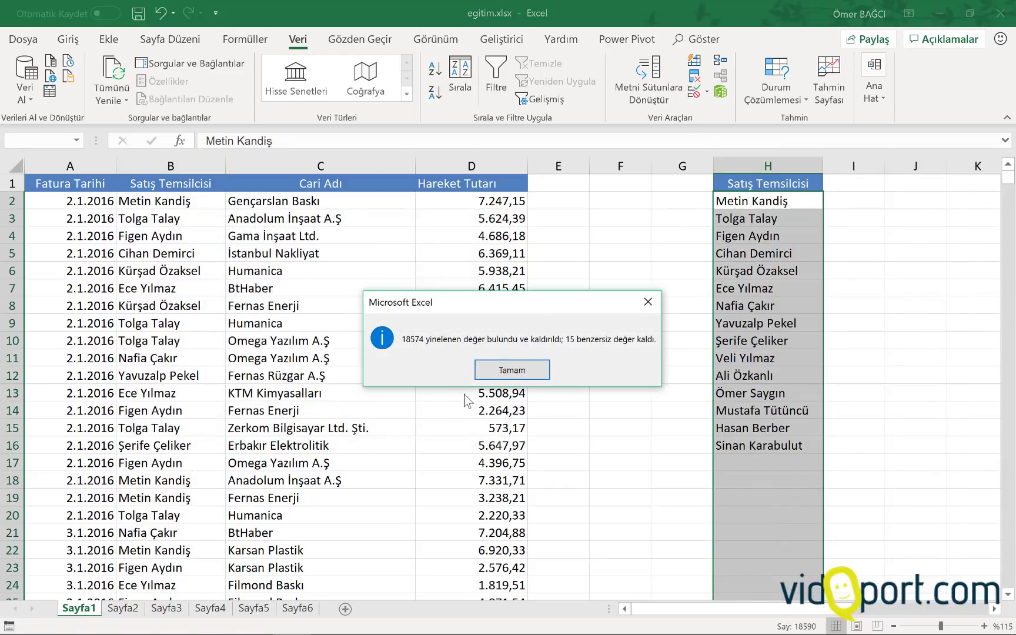
{"action": "left_click", "coordinate": [513, 375]}
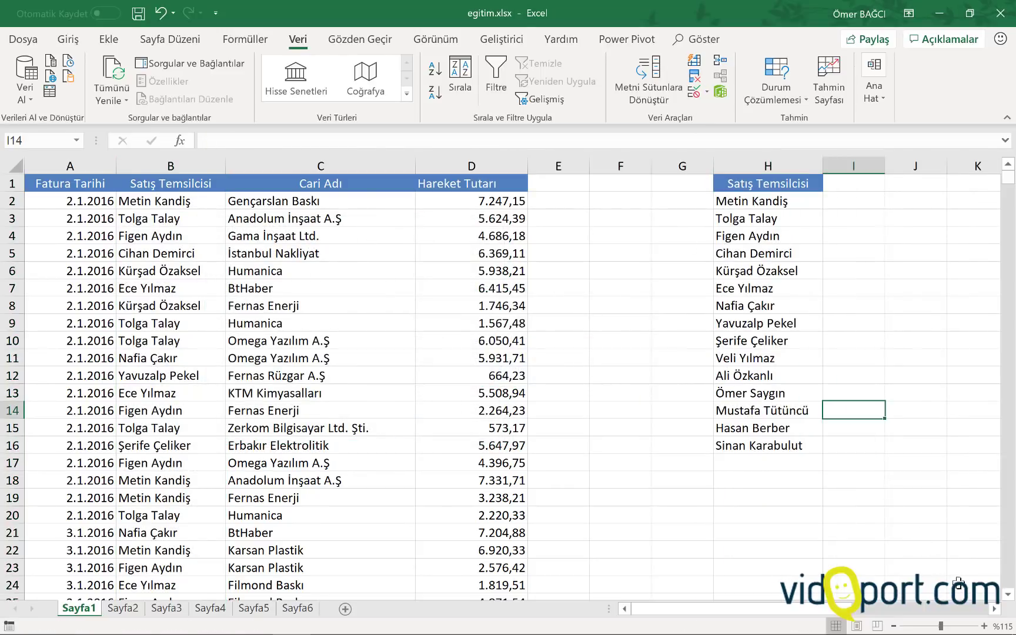
Shift the unique sales-rep list to H3:H18 and widen column I
{"action": "left_click_drag", "start_coordinate": [754, 186], "coordinate": [760, 506]}
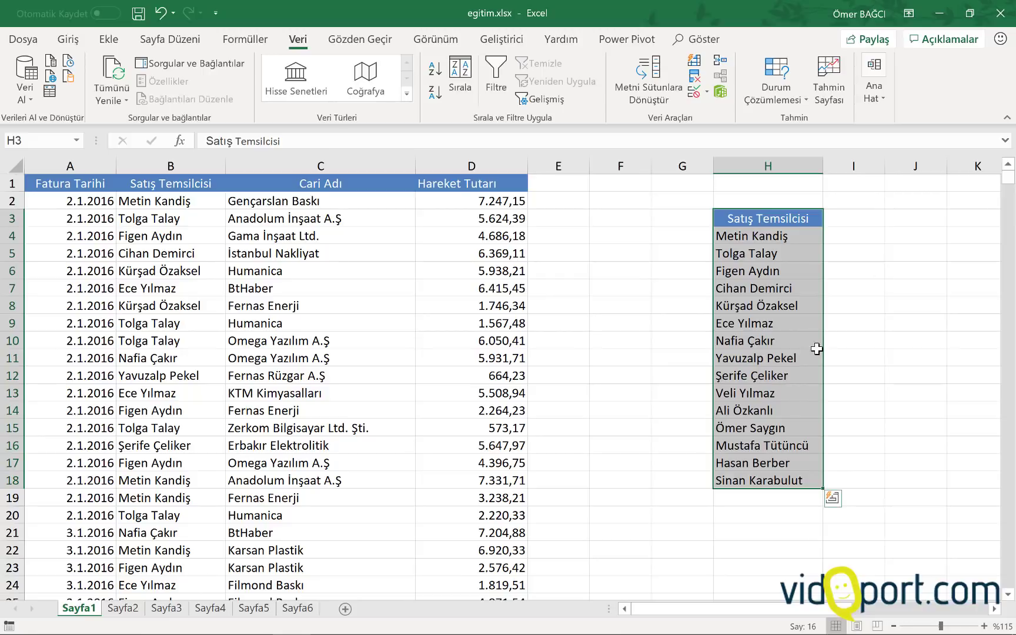
{"action": "left_click", "coordinate": [862, 189]}
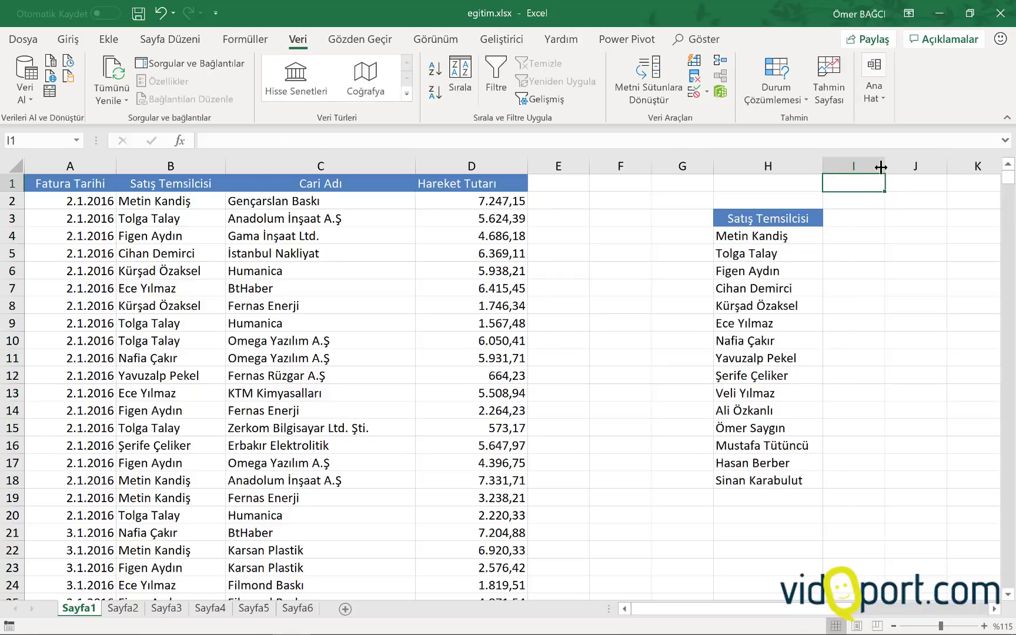
{"action": "left_click_drag", "start_coordinate": [885, 165], "coordinate": [935, 170]}
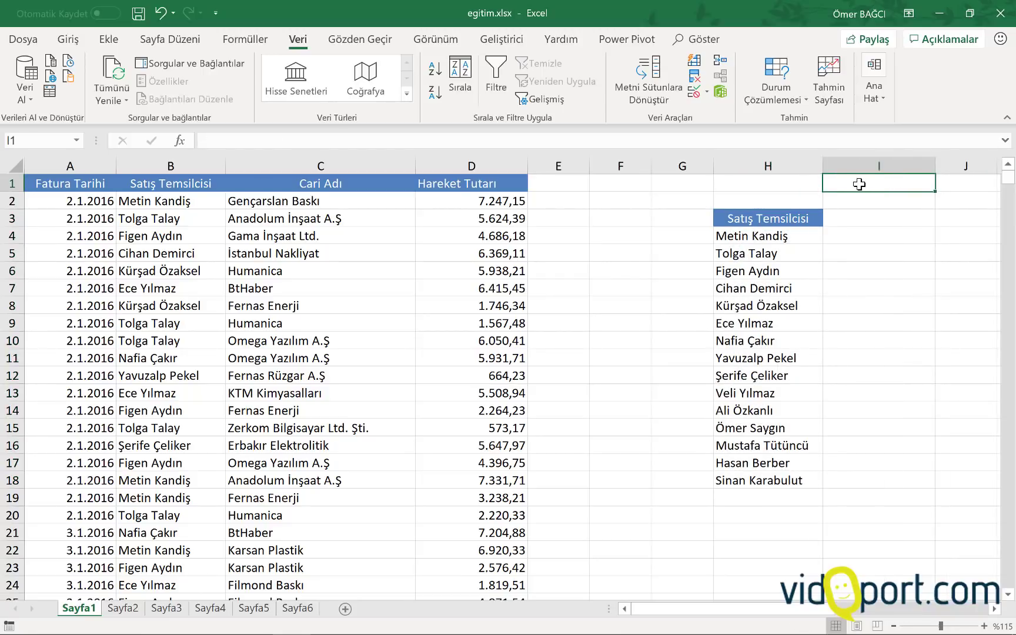
{"action": "left_click", "coordinate": [996, 610]}
{"action": "left_click", "coordinate": [995, 610]}
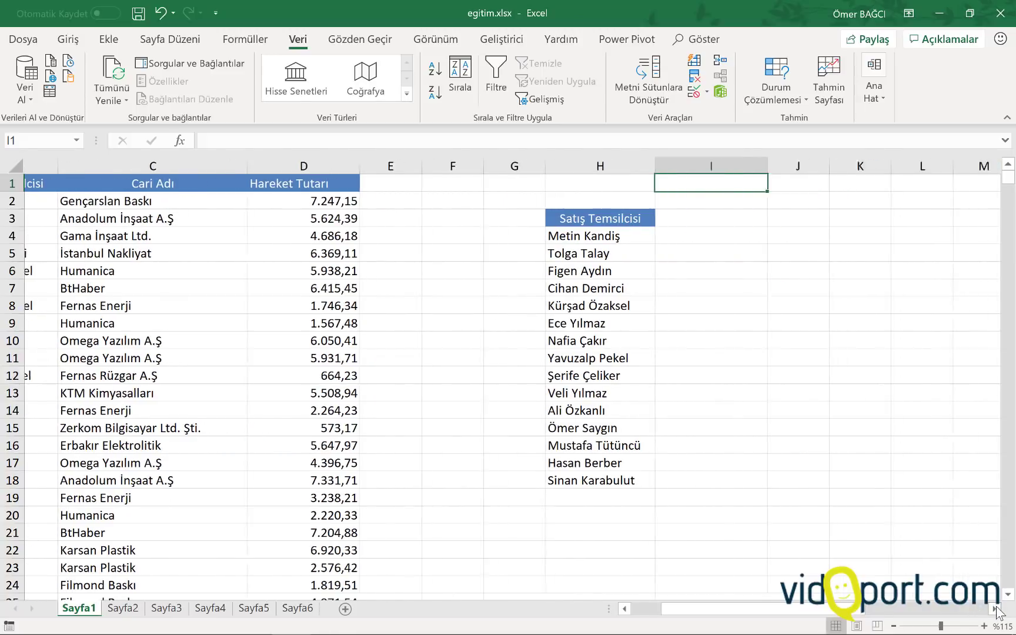
{"action": "left_click", "coordinate": [995, 610]}
{"action": "left_click", "coordinate": [996, 610]}
{"action": "left_click", "coordinate": [995, 609]}
{"action": "left_click", "coordinate": [996, 610]}
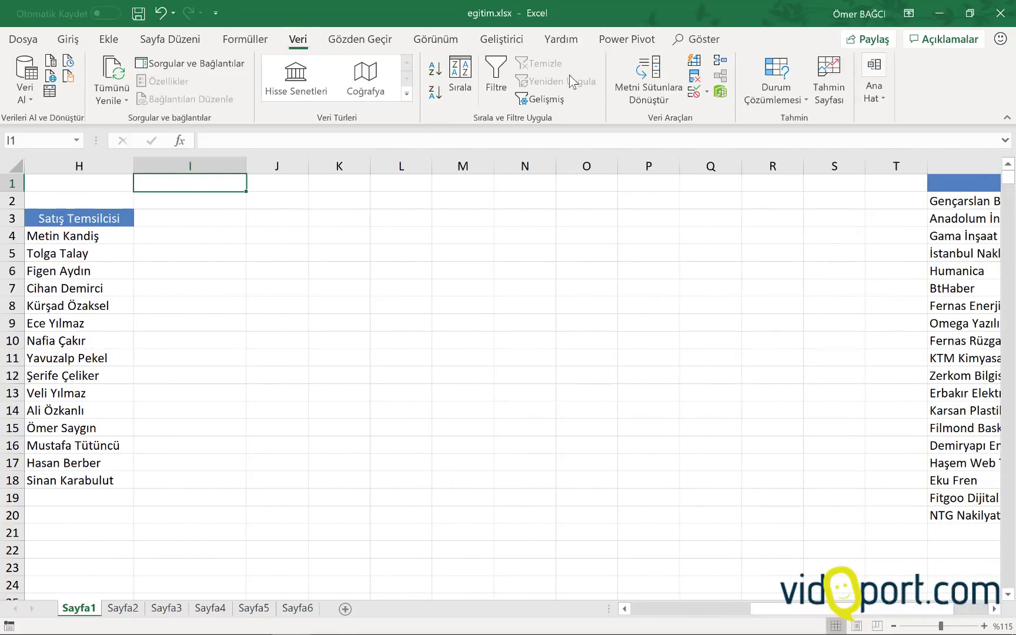
Give cell I1 List data validation with source $U$2:$U$20
{"action": "left_click", "coordinate": [695, 92]}
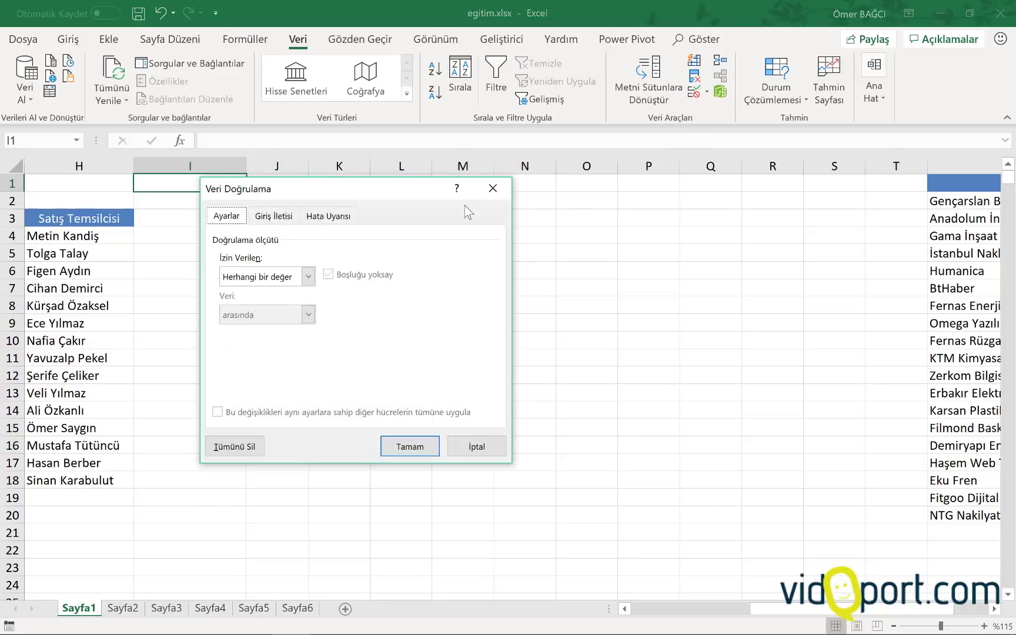
{"action": "left_click", "coordinate": [314, 276]}
{"action": "left_click", "coordinate": [260, 328]}
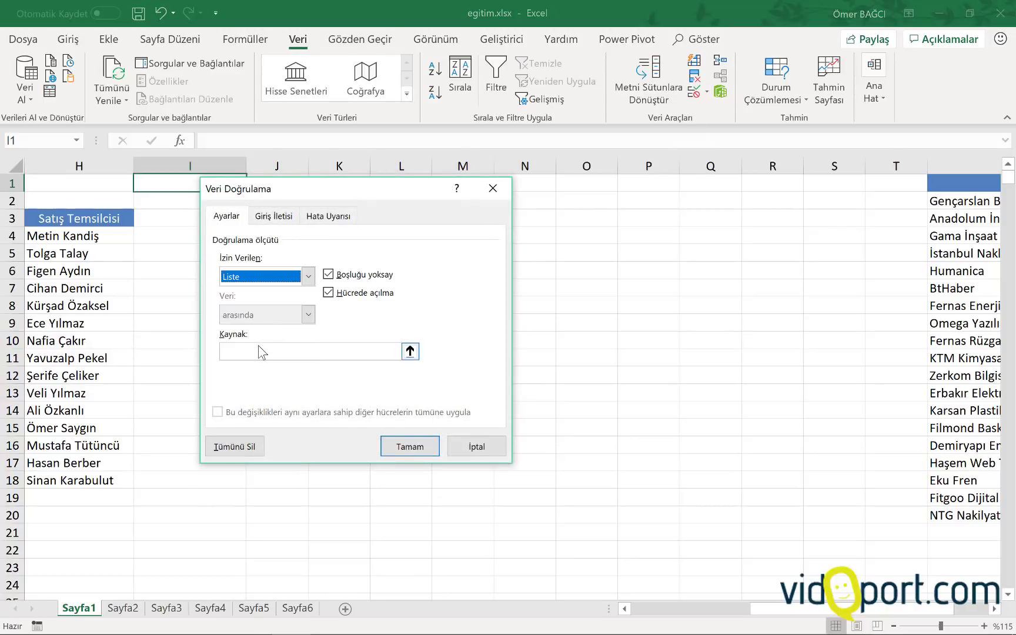
{"action": "left_click", "coordinate": [259, 351]}
{"action": "left_click_drag", "start_coordinate": [950, 201], "coordinate": [964, 515]}
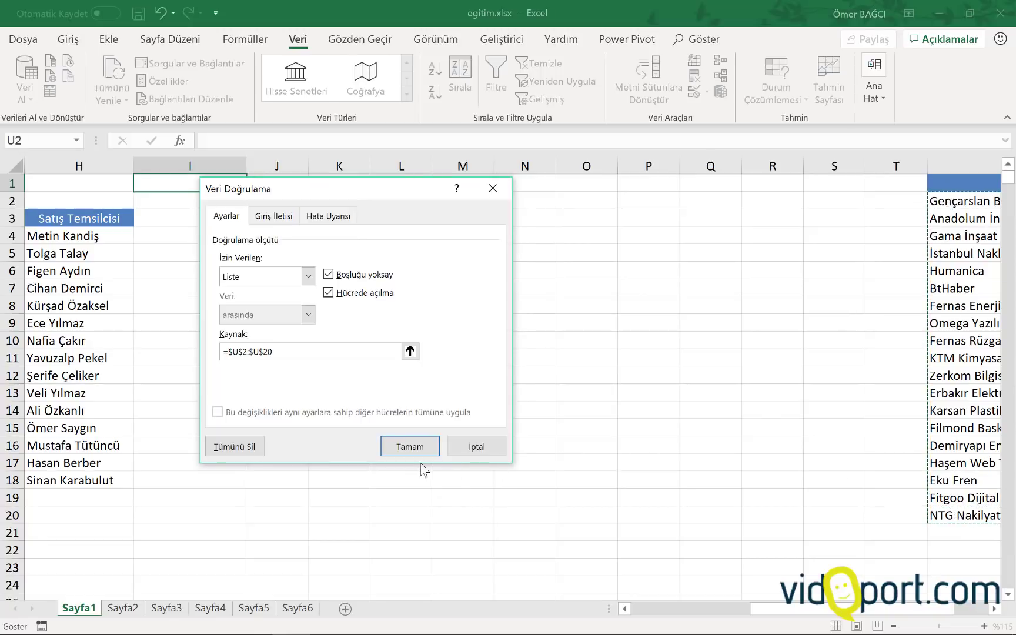
{"action": "left_click", "coordinate": [410, 449]}
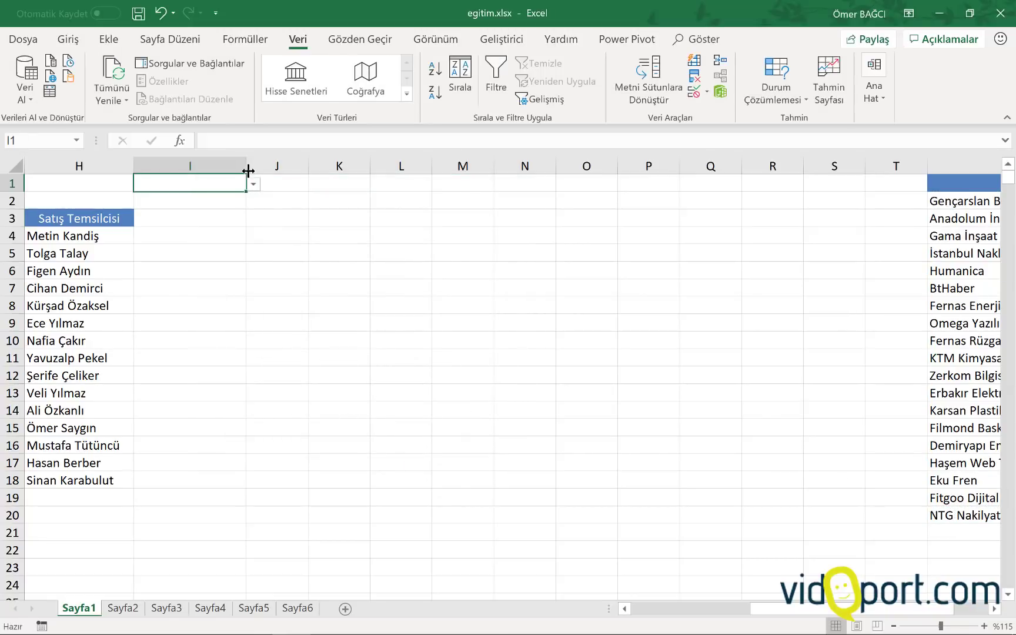
Pick BtHaber from the I1 company dropdown
{"action": "left_click", "coordinate": [254, 184]}
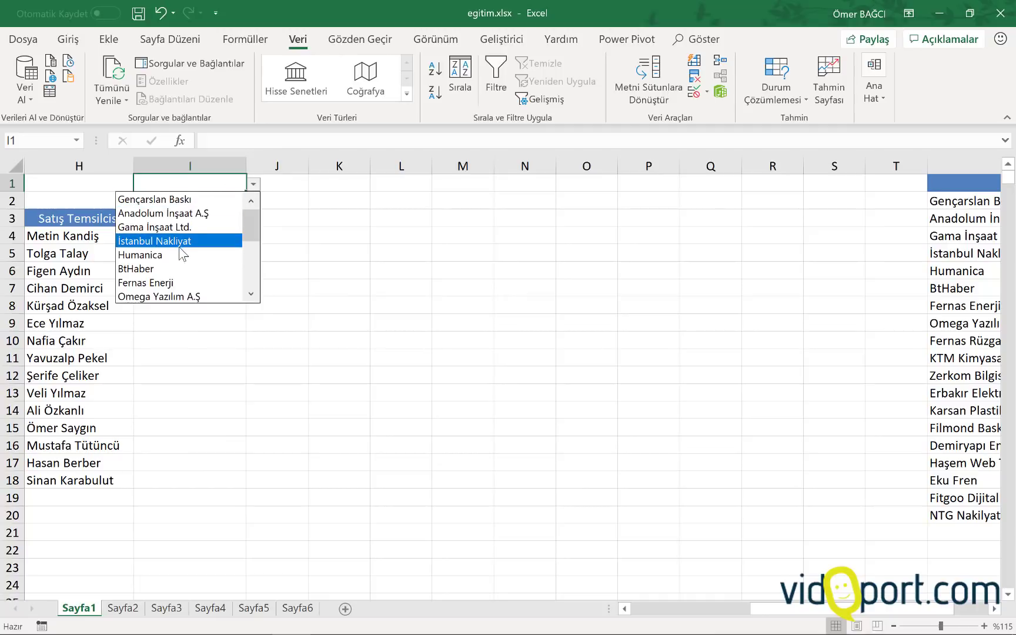
{"action": "left_click", "coordinate": [166, 269]}
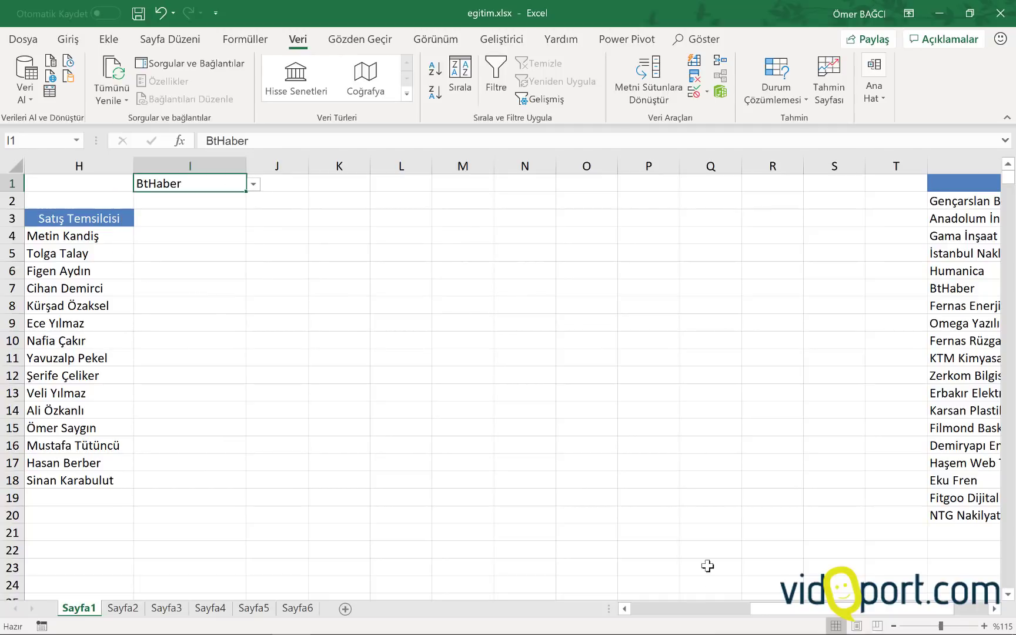
{"action": "left_click_drag", "start_coordinate": [647, 612], "coordinate": [633, 613]}
Label cell H1 with "Firma Seçiniz ->"
{"action": "left_click", "coordinate": [801, 187]}
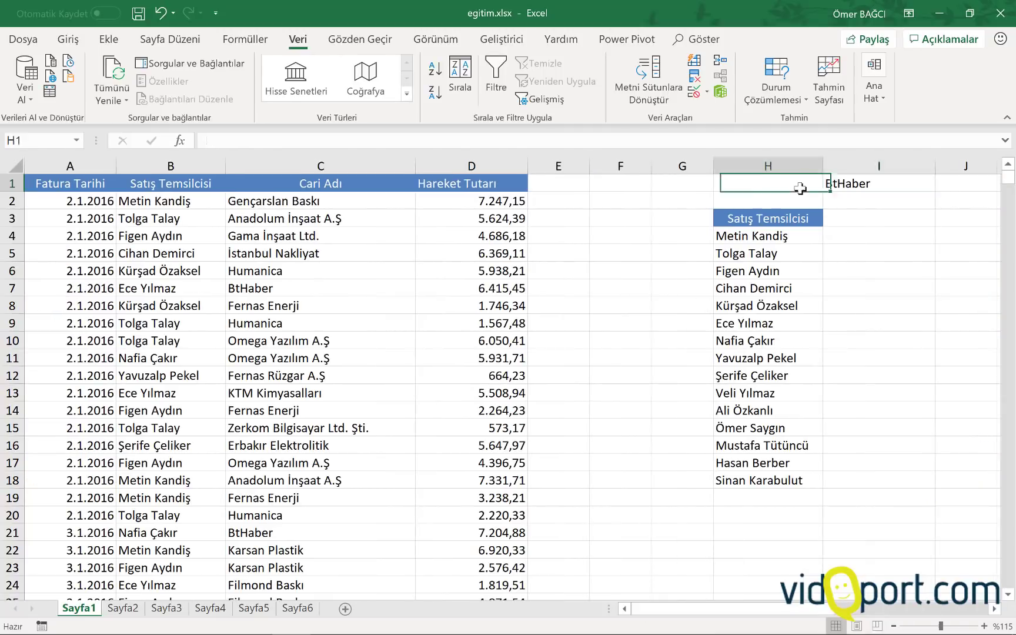
{"action": "type", "text": "Firma Seçiniz ->"}
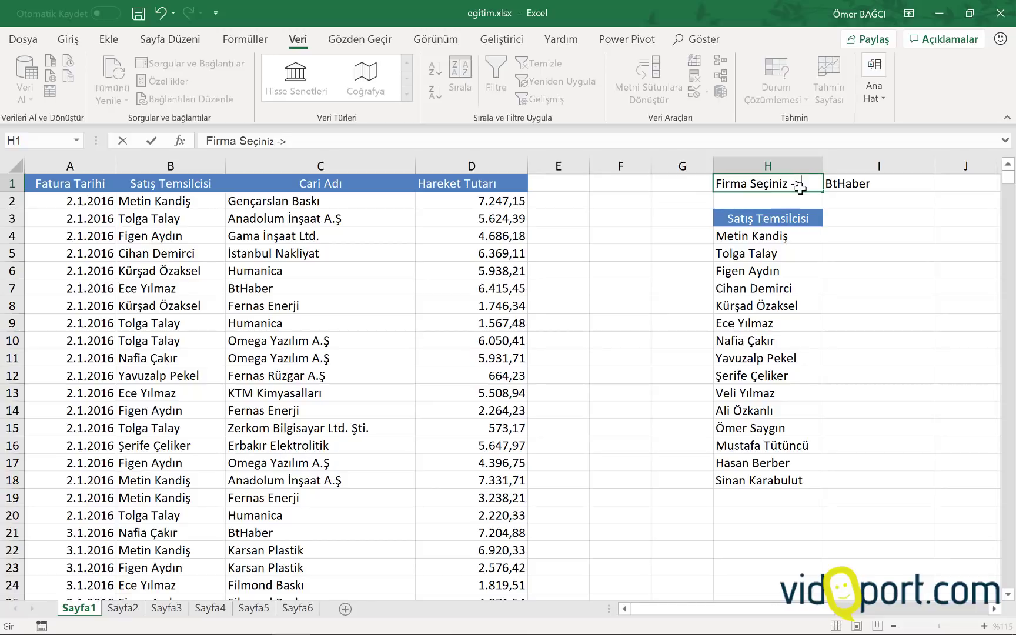
{"action": "left_click", "coordinate": [818, 272]}
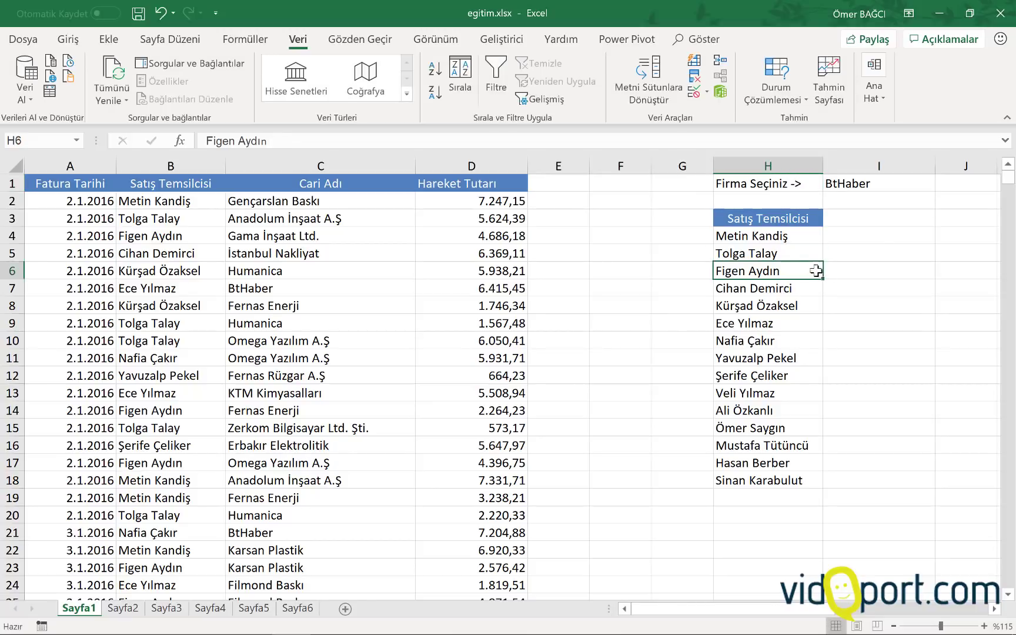
{"action": "left_click", "coordinate": [877, 238]}
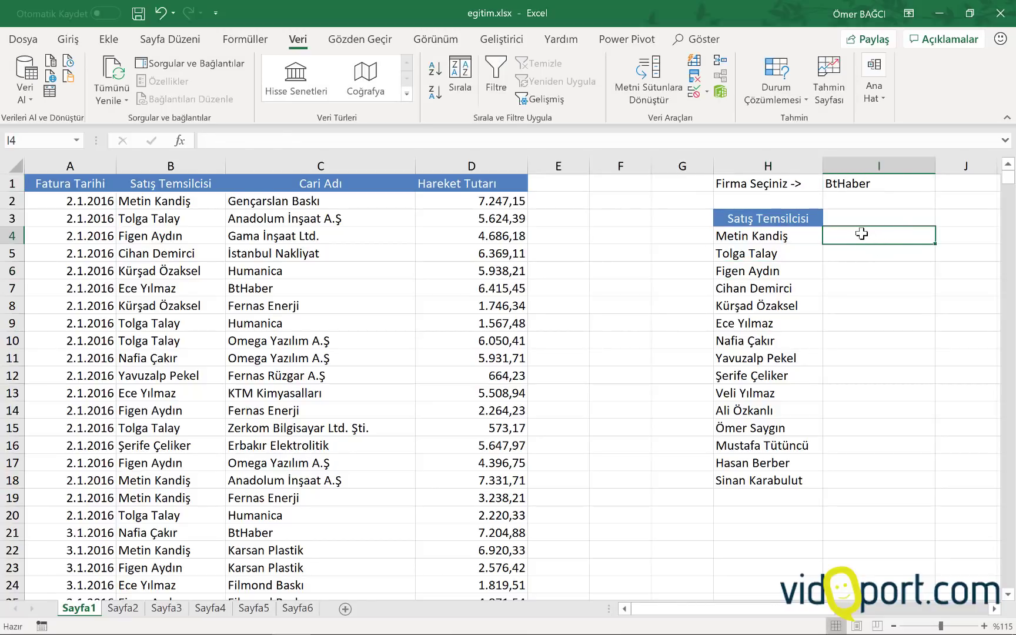
In I4, start a ÇOKETOPLA formula summing column D with column B as the first criteria range
{"action": "left_click", "coordinate": [862, 184]}
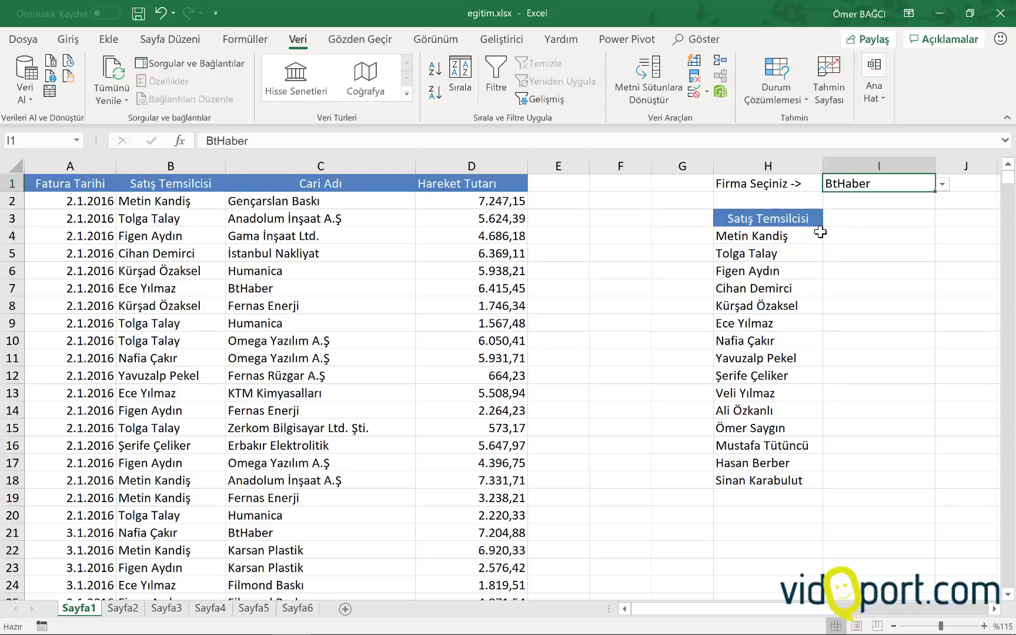
{"action": "left_click_drag", "start_coordinate": [818, 235], "coordinate": [814, 483]}
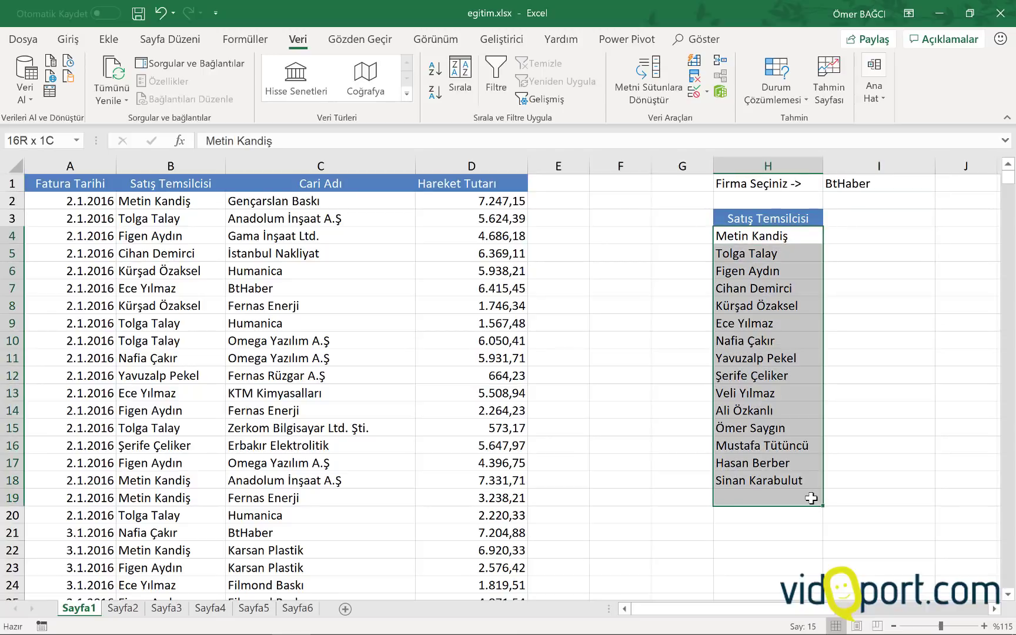
{"action": "left_click", "coordinate": [872, 238]}
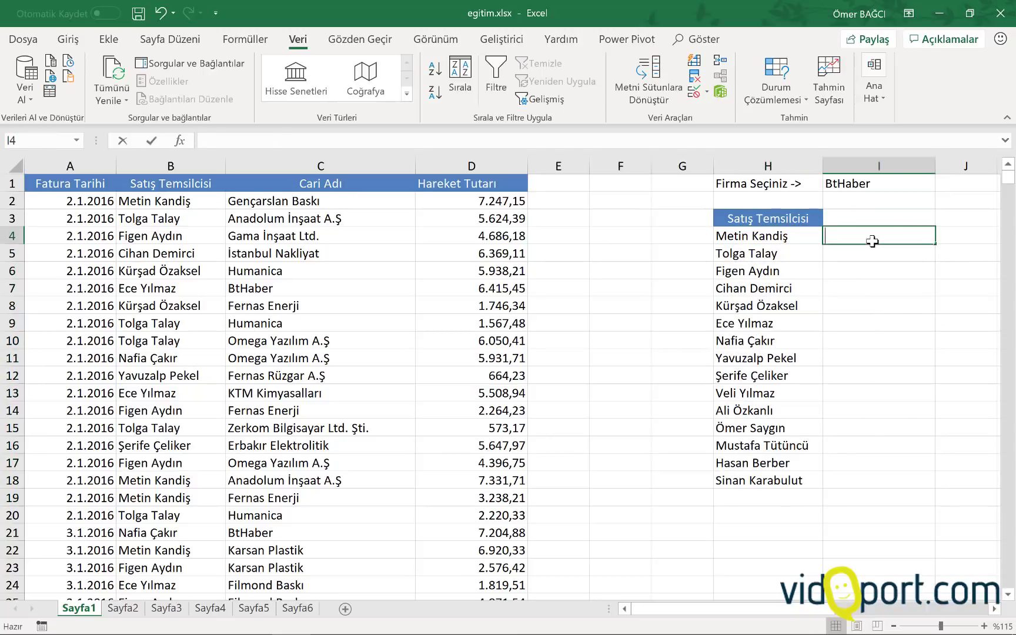
{"action": "type", "text": "=çoketo"}
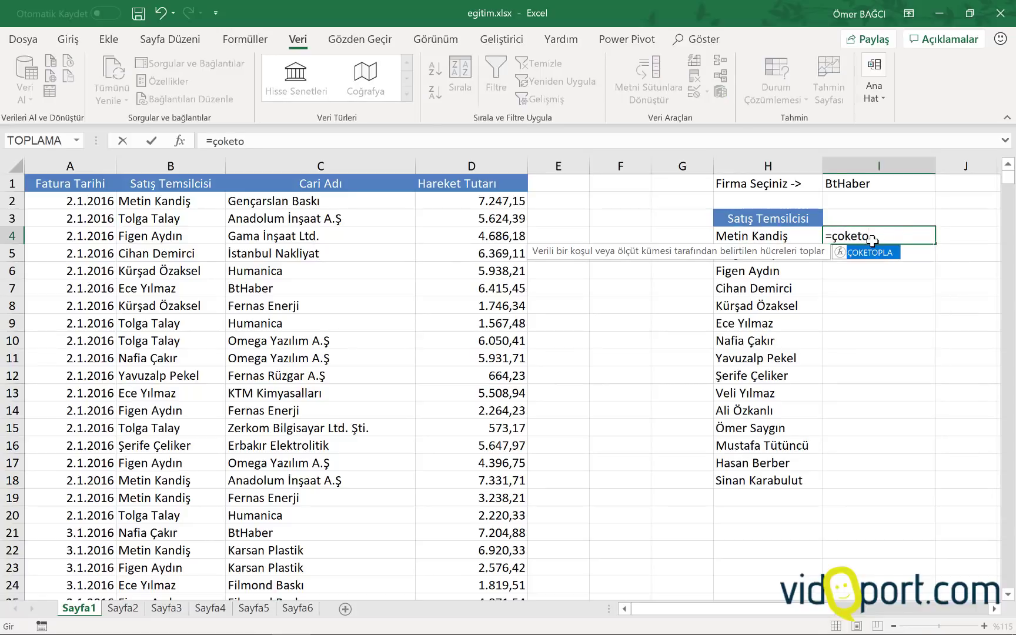
{"action": "key", "text": "Tab"}
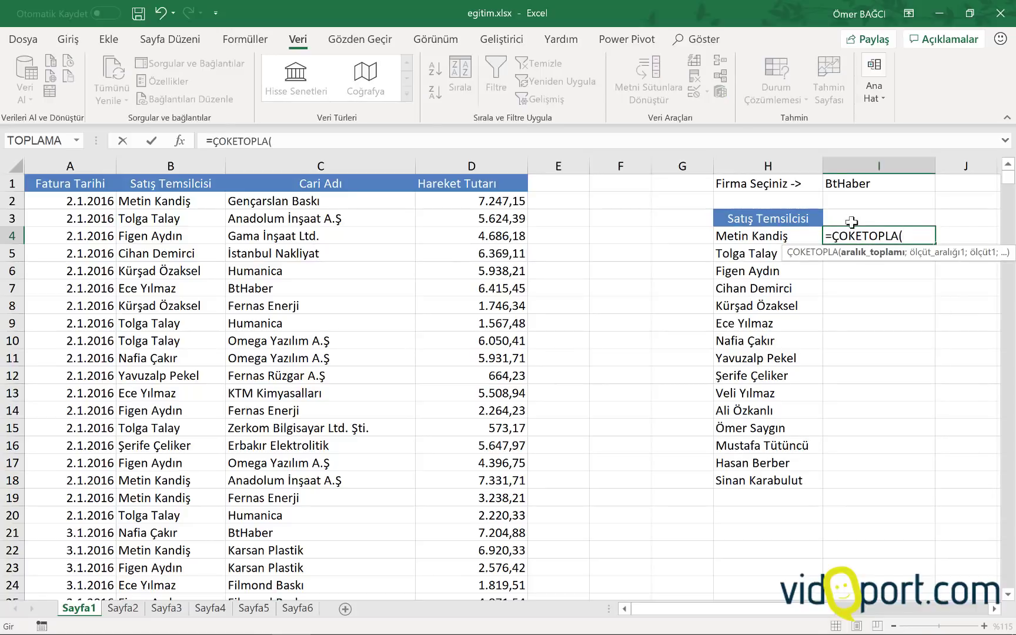
{"action": "left_click", "coordinate": [470, 164]}
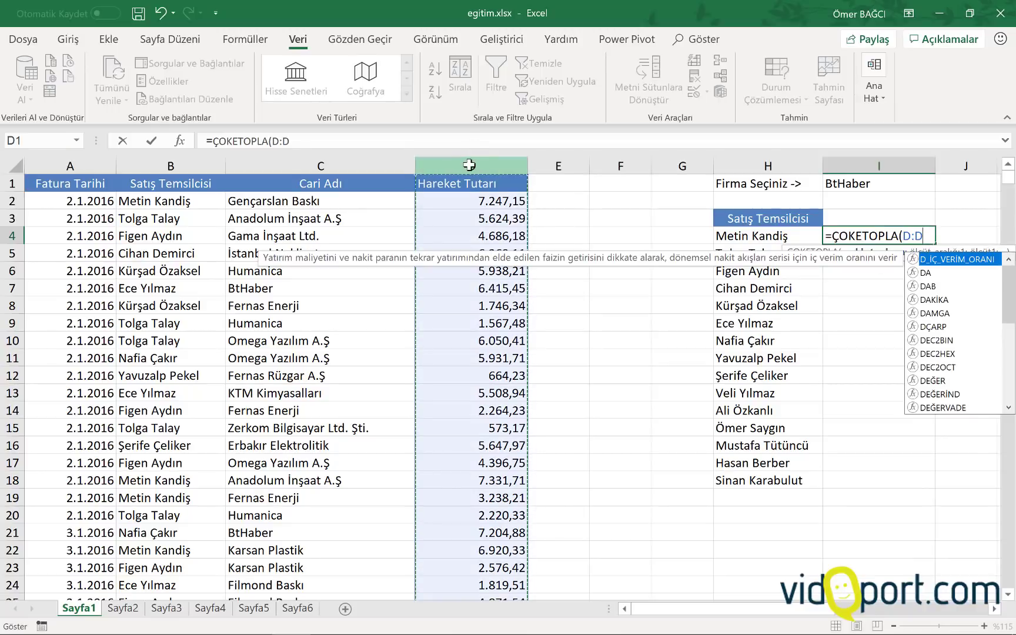
{"action": "type", "text": ";"}
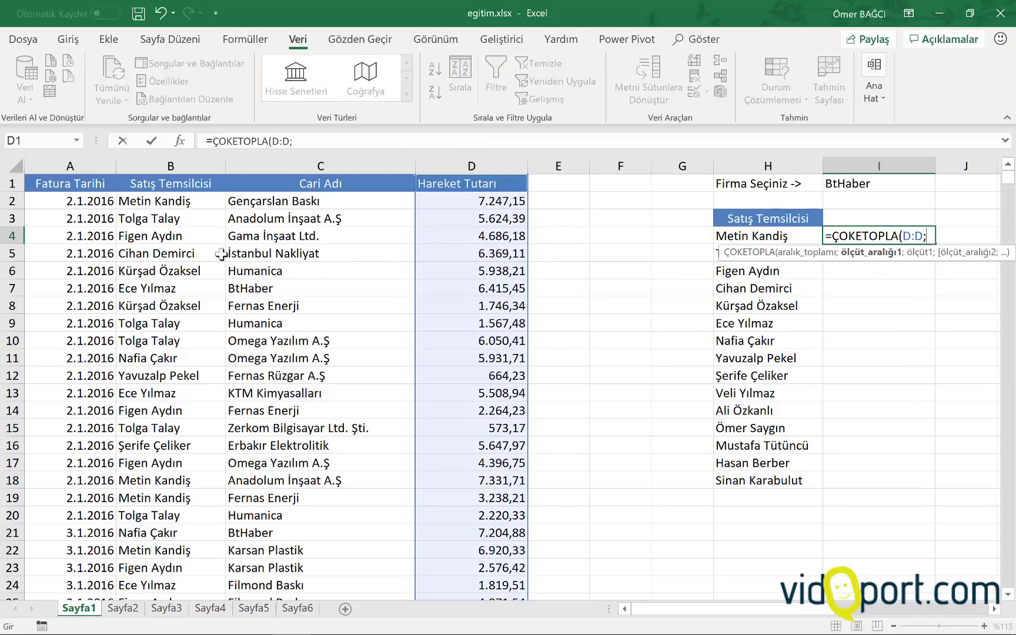
{"action": "left_click", "coordinate": [166, 166]}
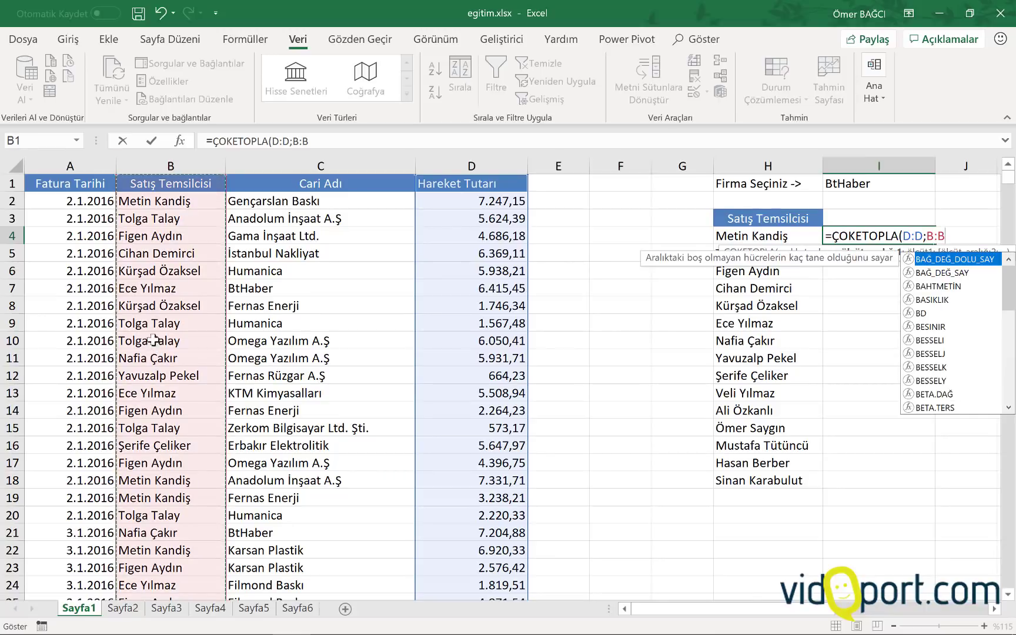
{"action": "type", "text": ";"}
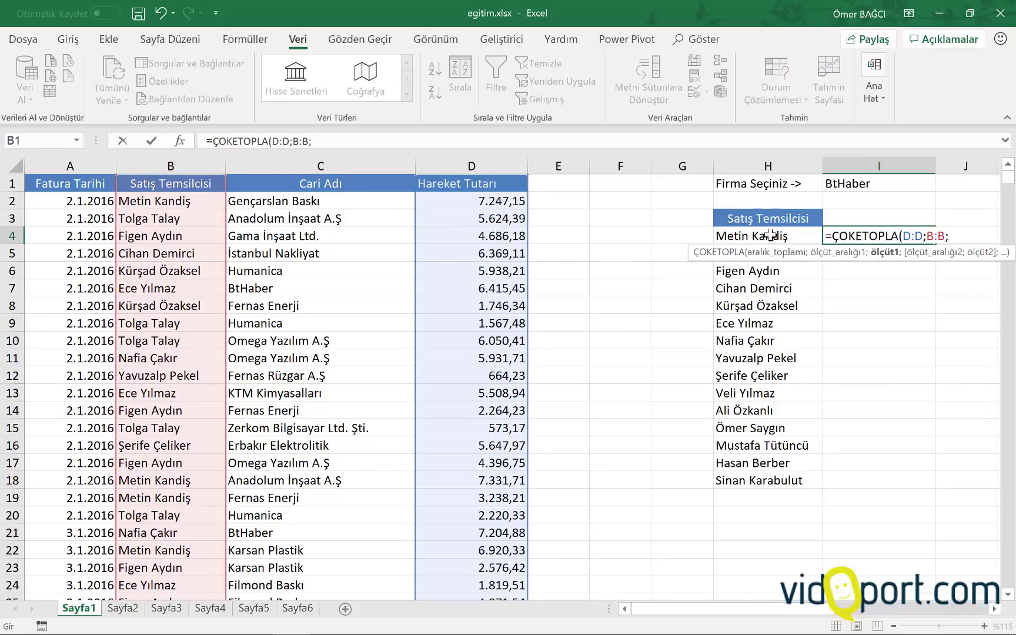
Finish the criteria with H4, column C and absolute $I$1, then commit the formula
{"action": "left_click", "coordinate": [767, 234]}
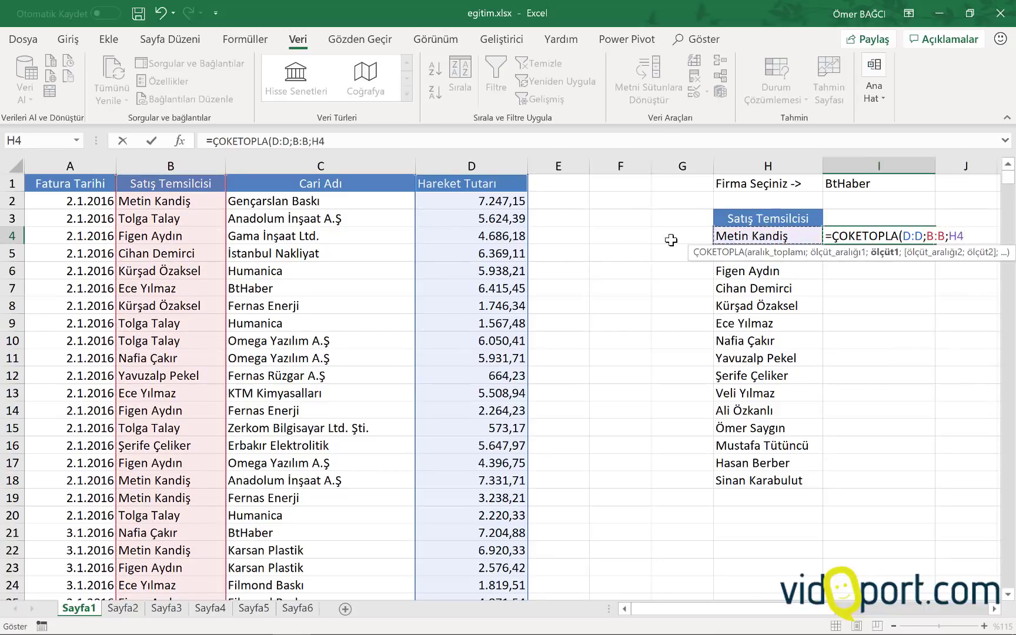
{"action": "type", "text": ";"}
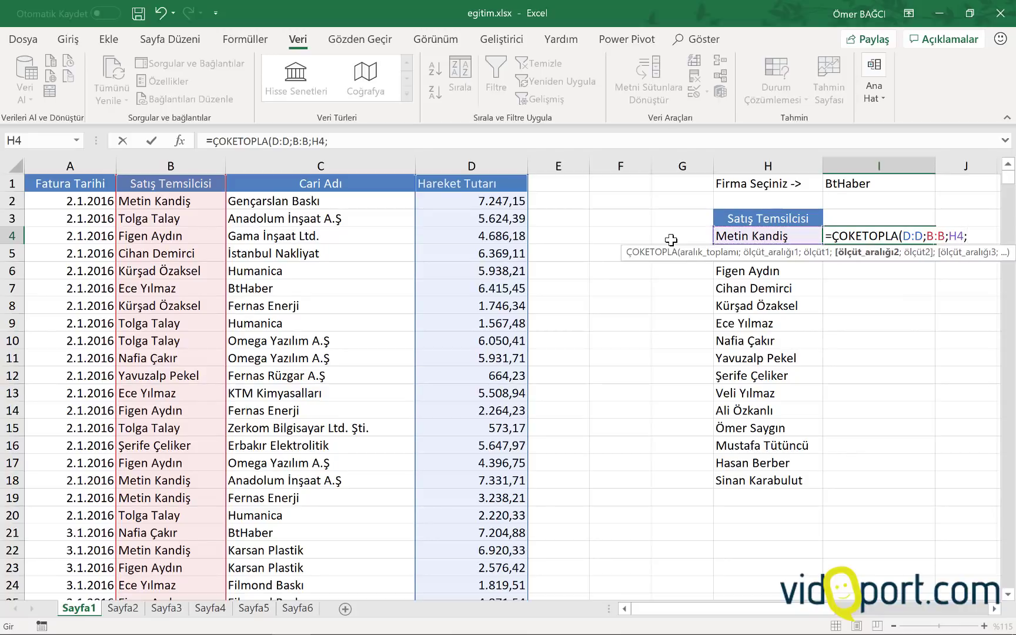
{"action": "left_click", "coordinate": [350, 167]}
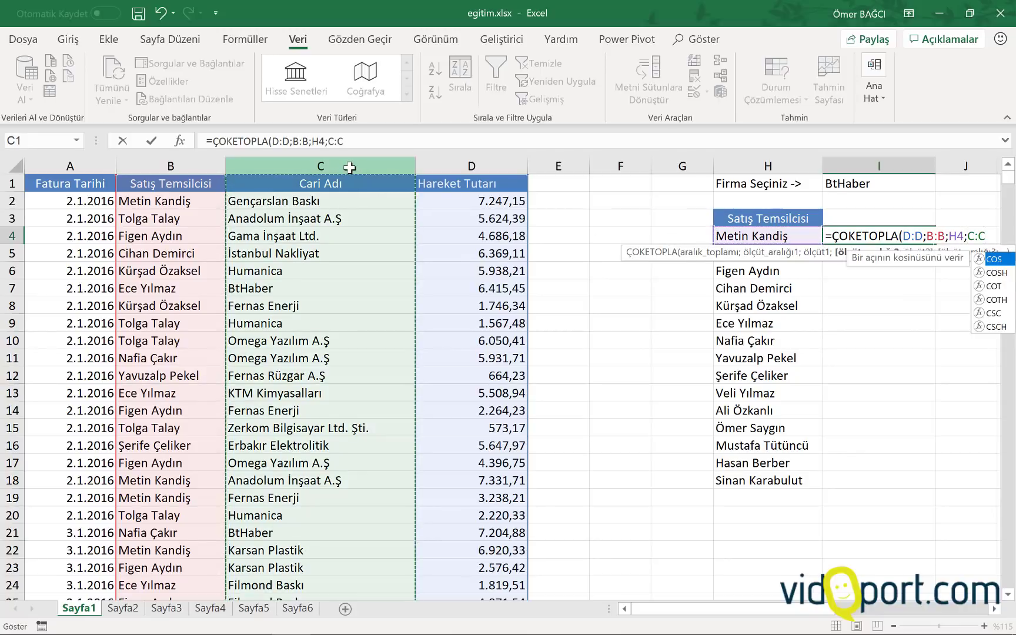
{"action": "type", "text": ";"}
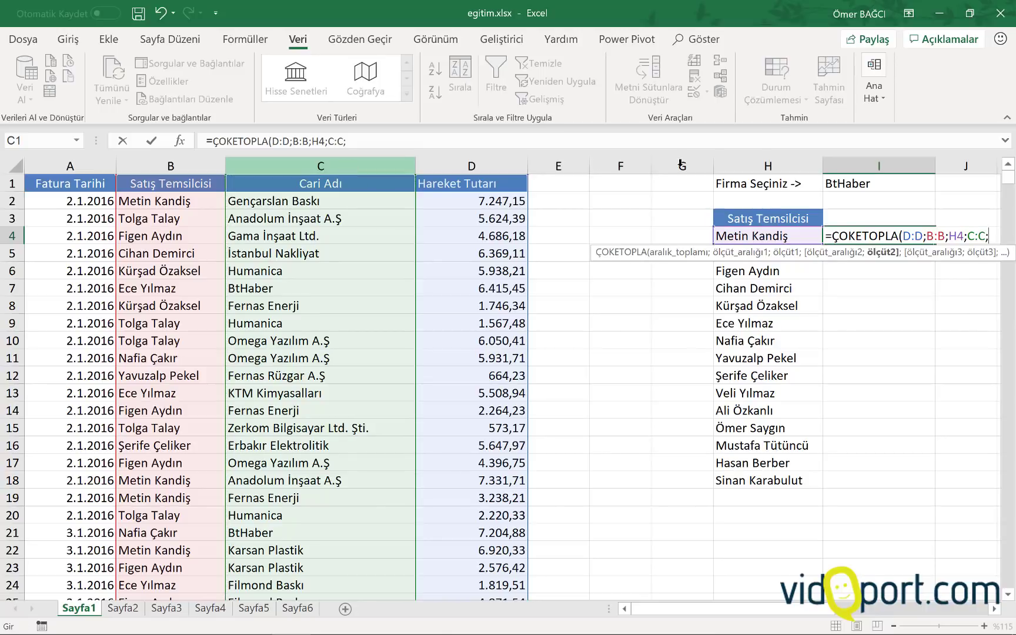
{"action": "left_click", "coordinate": [900, 182]}
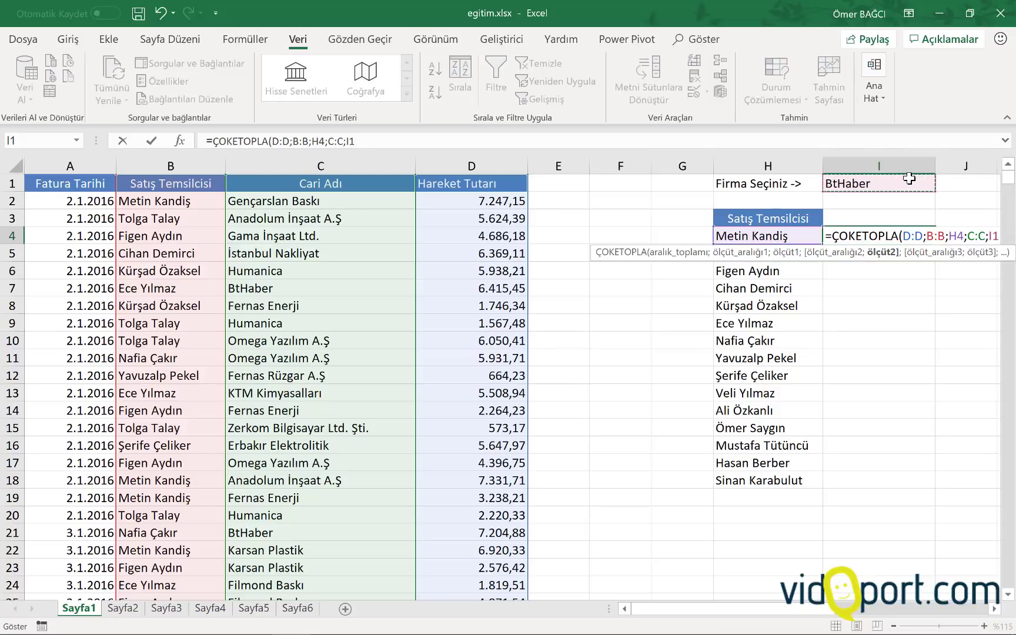
{"action": "key", "text": "F4"}
{"action": "type", "text": ")"}
{"action": "key", "text": "Return"}
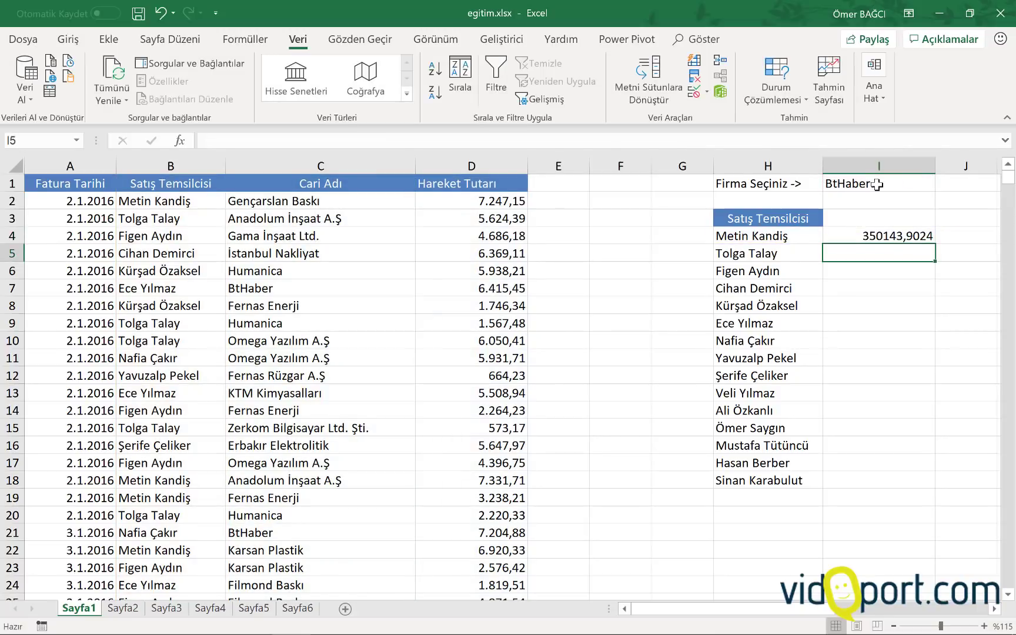
Fill the ÇOKETOPLA totals formula down from I4 to I18
{"action": "left_click", "coordinate": [909, 236]}
{"action": "mouse_move", "coordinate": [936, 242]}
{"action": "left_mouse_down"}
{"action": "mouse_move", "coordinate": [916, 507]}
{"action": "mouse_move", "coordinate": [913, 488]}
{"action": "left_mouse_up"}
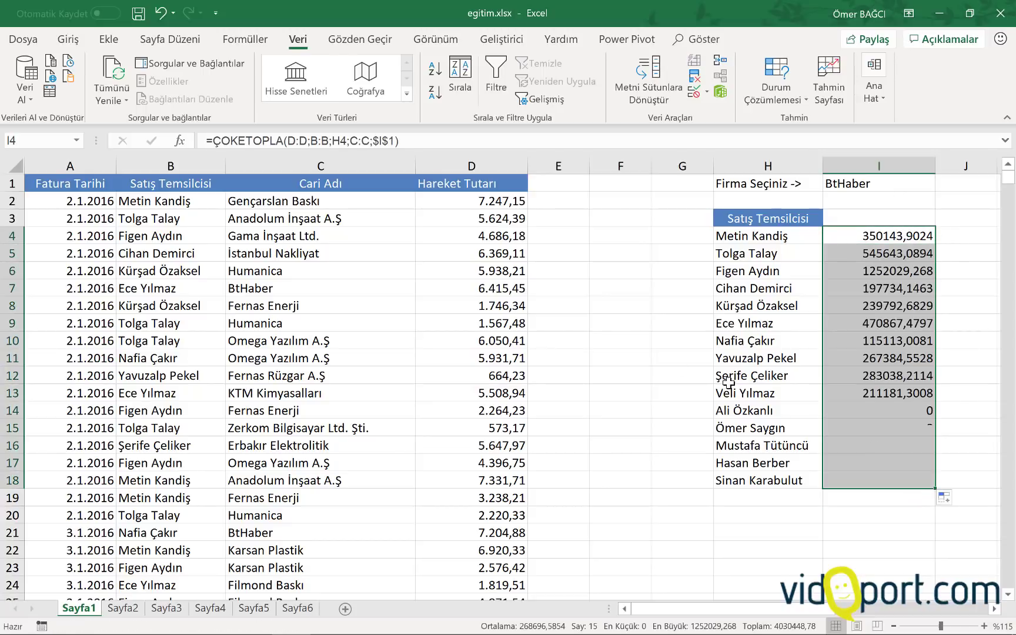
{"action": "left_click", "coordinate": [67, 39]}
Format I4:I18 as Sayı with 2 decimals and the 1000 separator
{"action": "right_click", "coordinate": [884, 274]}
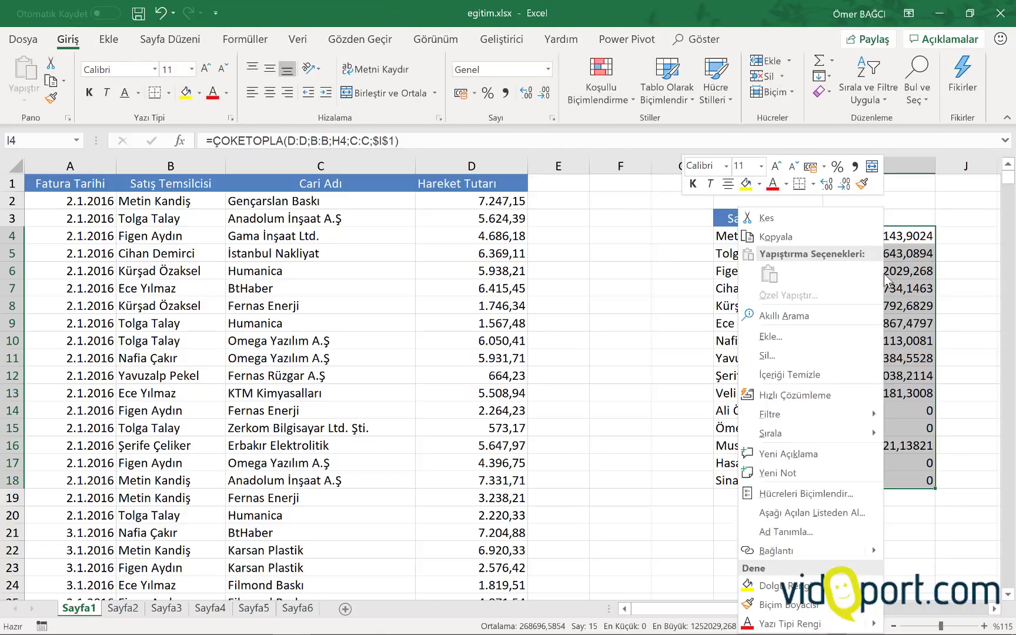
{"action": "left_click", "coordinate": [795, 494]}
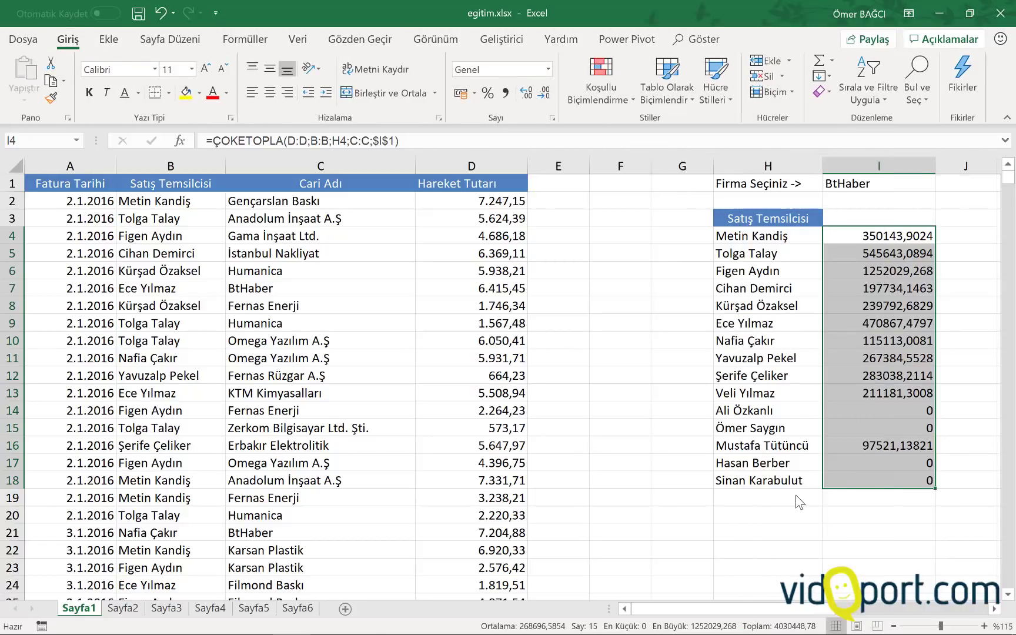
{"action": "mouse_move", "coordinate": [804, 230]}
{"action": "left_mouse_down"}
{"action": "mouse_move", "coordinate": [654, 206]}
{"action": "mouse_move", "coordinate": [577, 97]}
{"action": "left_mouse_up"}
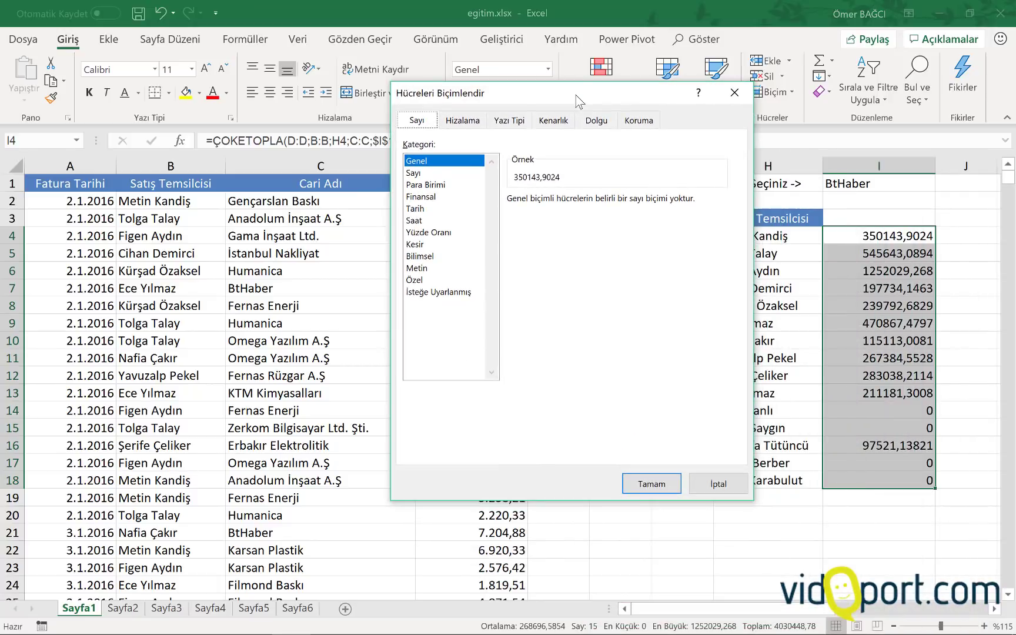
{"action": "left_click", "coordinate": [434, 175]}
{"action": "left_click", "coordinate": [521, 223]}
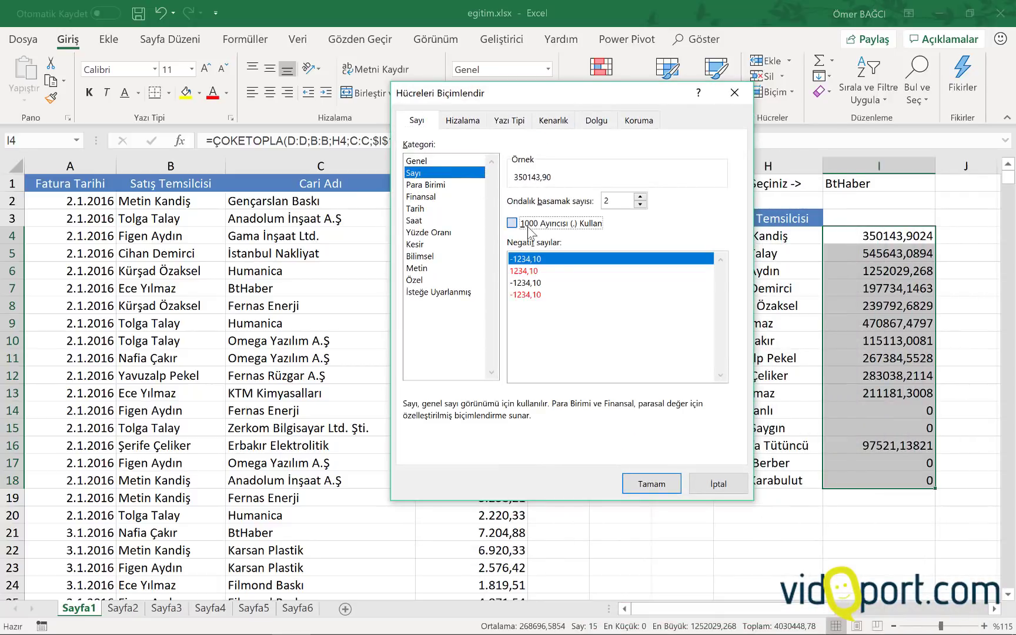
{"action": "left_click", "coordinate": [663, 486]}
{"action": "left_click", "coordinate": [881, 289]}
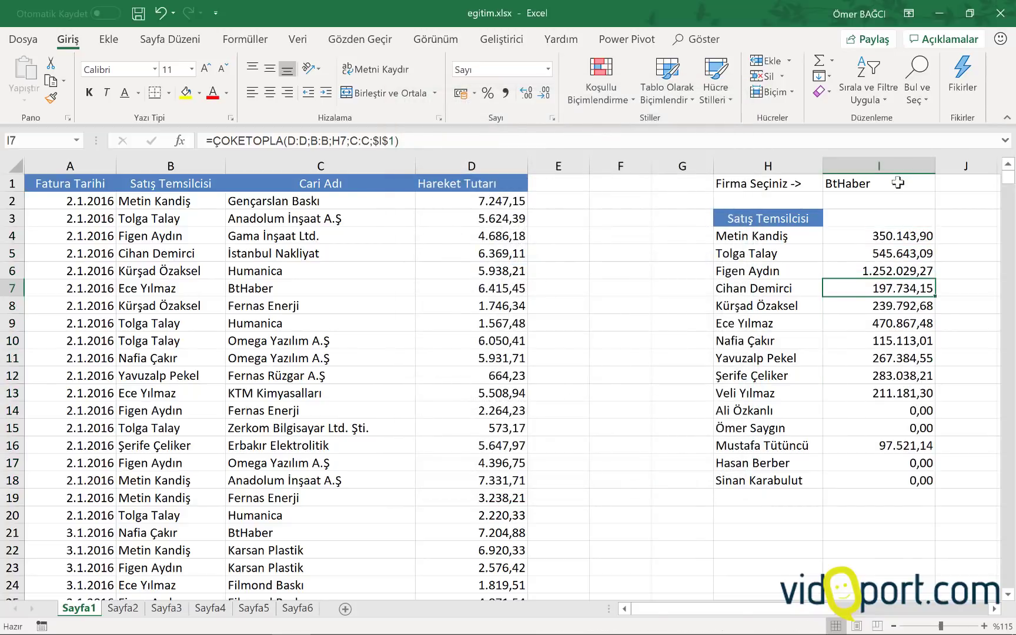
{"action": "left_click", "coordinate": [898, 183]}
{"action": "left_click", "coordinate": [942, 184]}
Try Omega Yazılım A.Ş and then KTM Kimyasalları as the firm in I1
{"action": "key", "text": "Escape"}
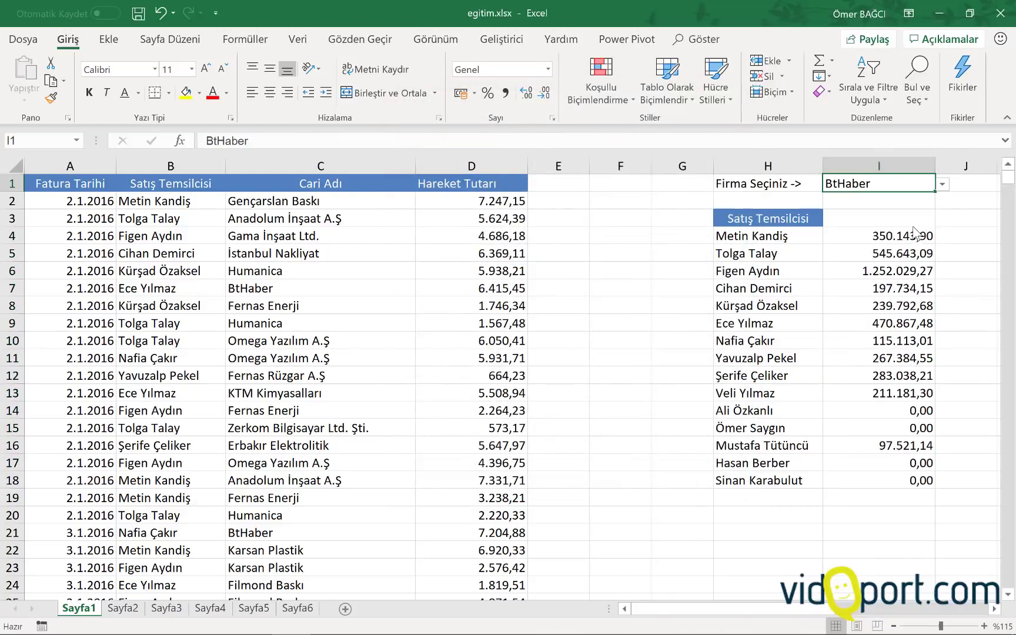
{"action": "left_click", "coordinate": [916, 233]}
{"action": "left_click", "coordinate": [942, 184]}
{"action": "left_click", "coordinate": [890, 229]}
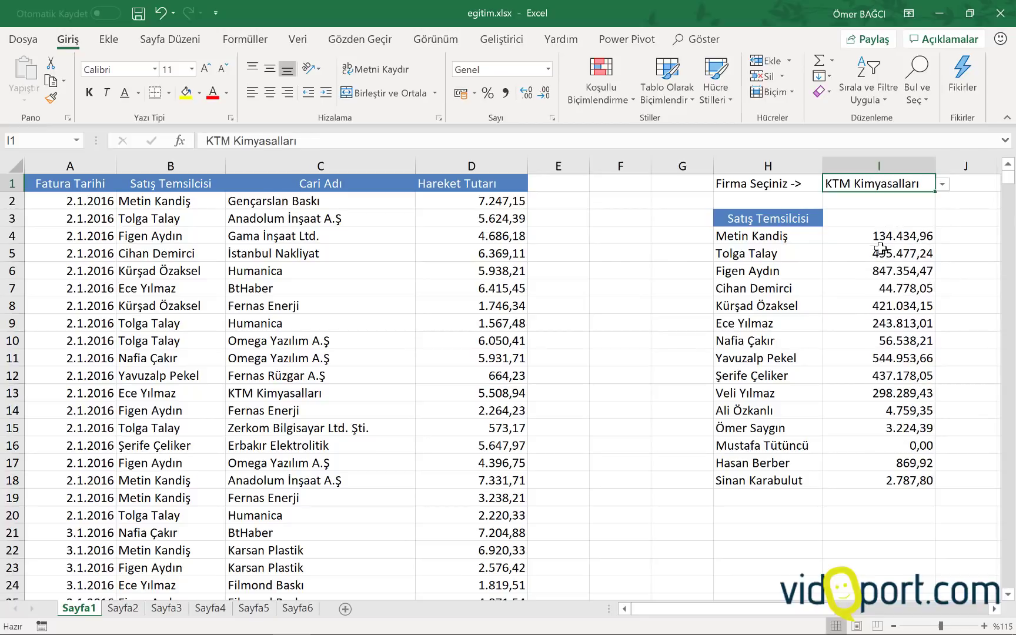
Copy the styled H3 header into I3 and retitle it Satışlar
{"action": "left_click", "coordinate": [879, 221]}
{"action": "left_click", "coordinate": [812, 222]}
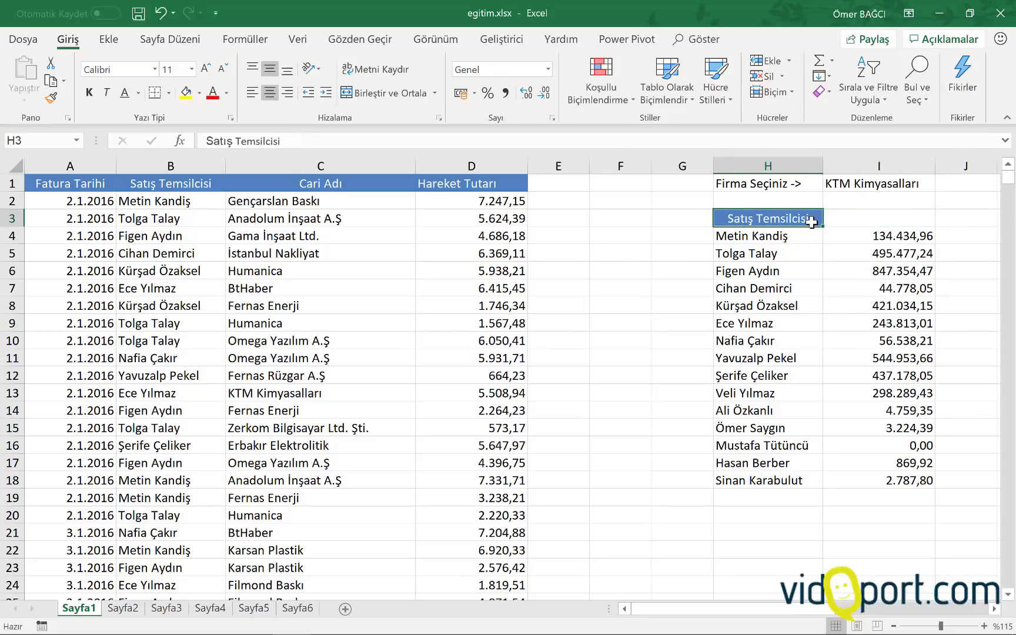
{"action": "left_click_drag", "start_coordinate": [827, 227], "coordinate": [917, 217]}
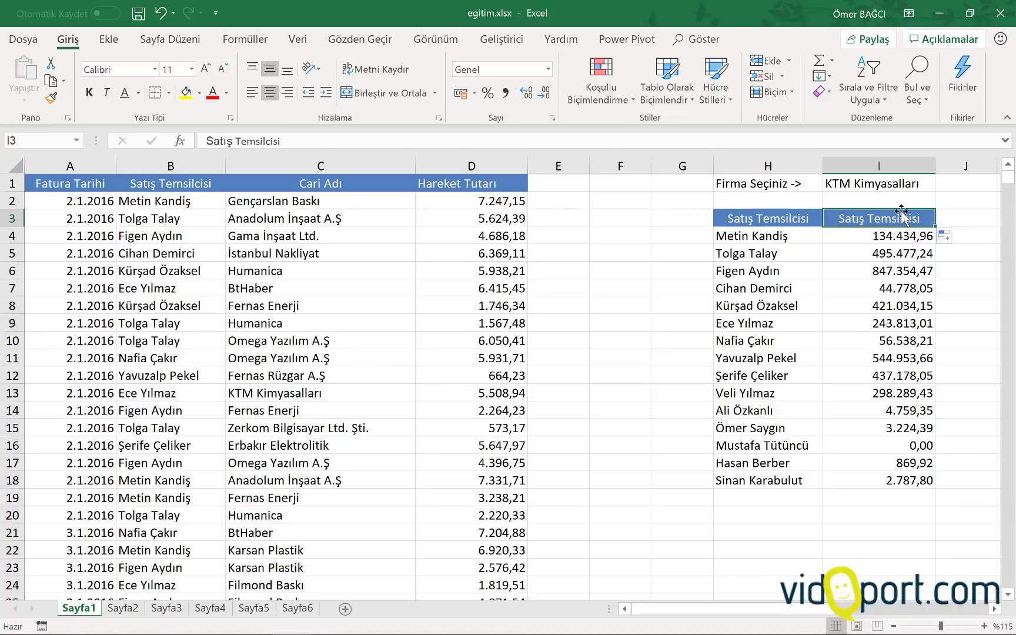
{"action": "type", "text": "Satışlar"}
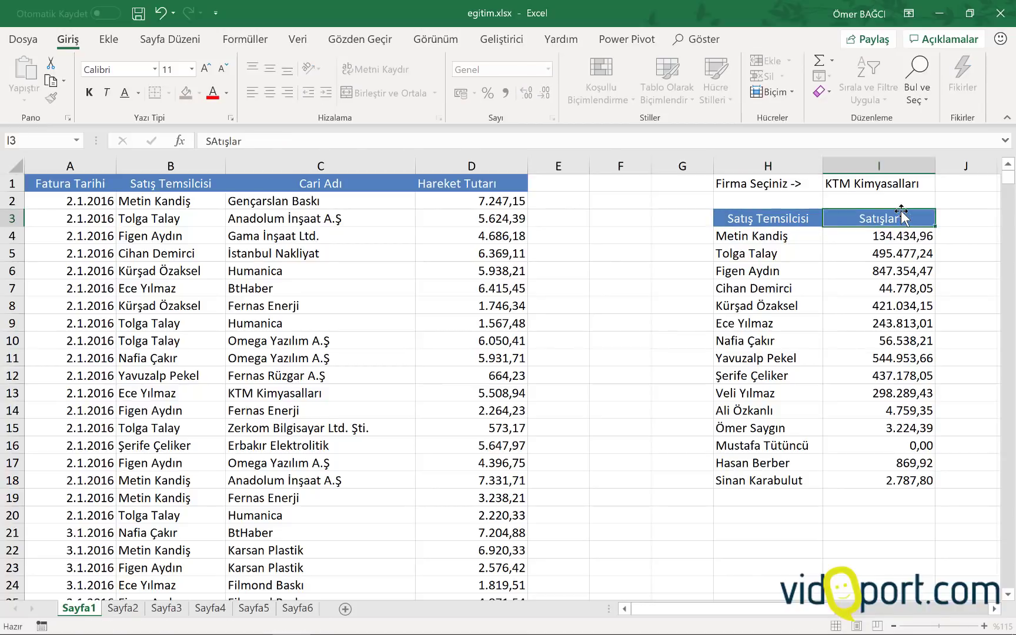
{"action": "key", "text": "Return"}
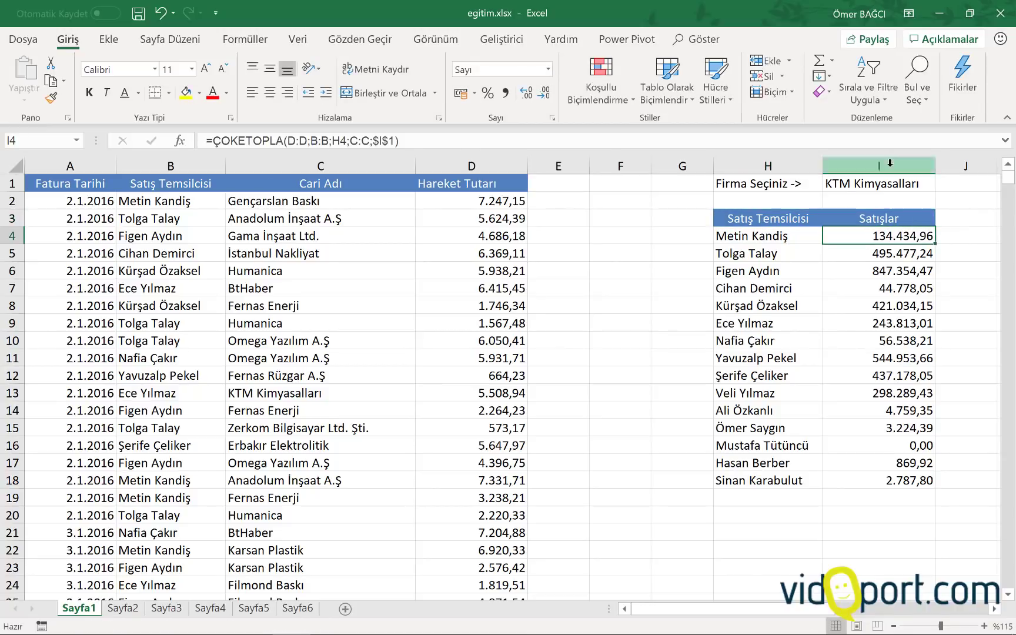
Choose Filmond Baskı as the firm in I1
{"action": "left_click", "coordinate": [879, 187]}
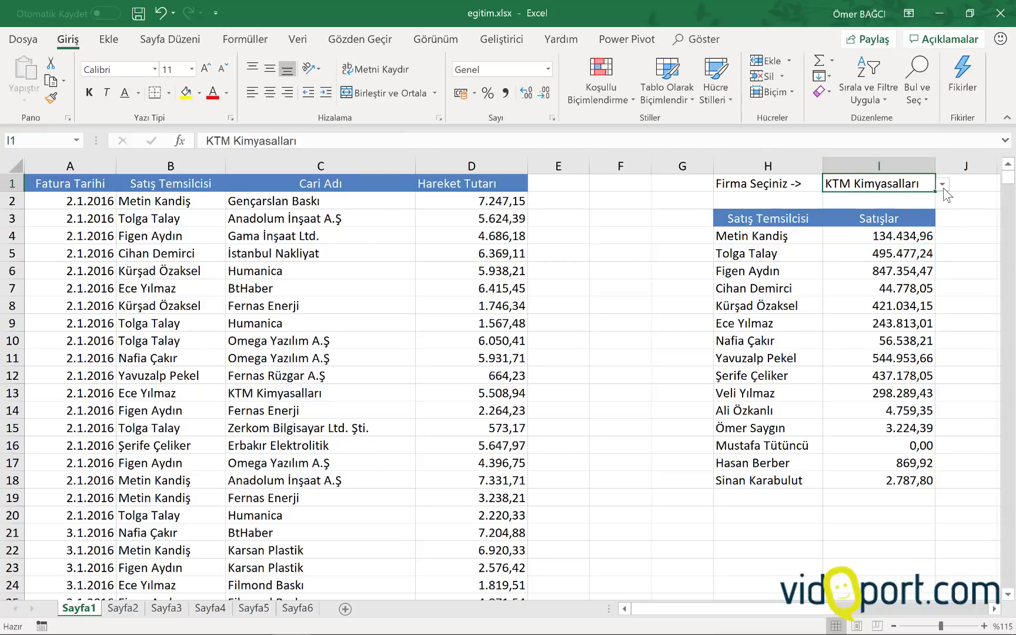
{"action": "left_click", "coordinate": [943, 185]}
{"action": "left_click", "coordinate": [867, 256]}
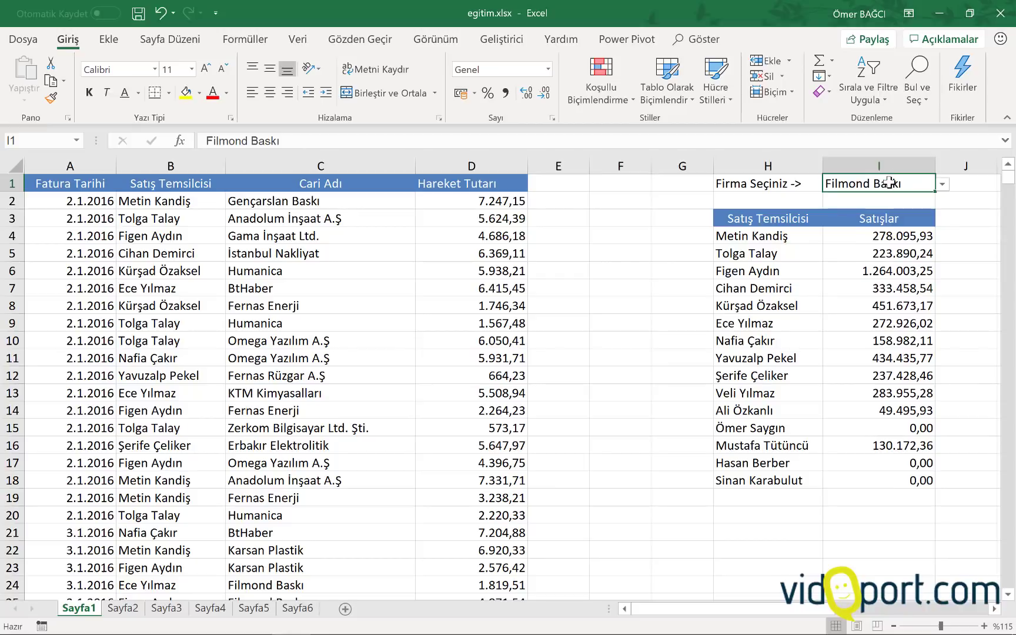
{"action": "left_click_drag", "start_coordinate": [550, 203], "coordinate": [547, 499]}
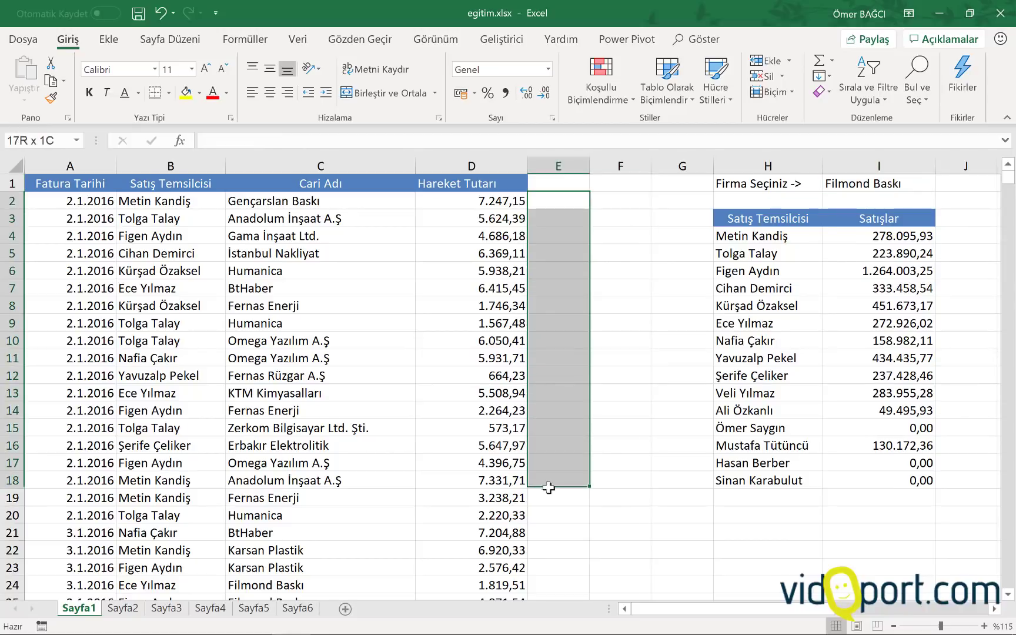
In E2, begin an EĞER formula testing whether C2 equals absolute $I$1
{"action": "left_click", "coordinate": [549, 206]}
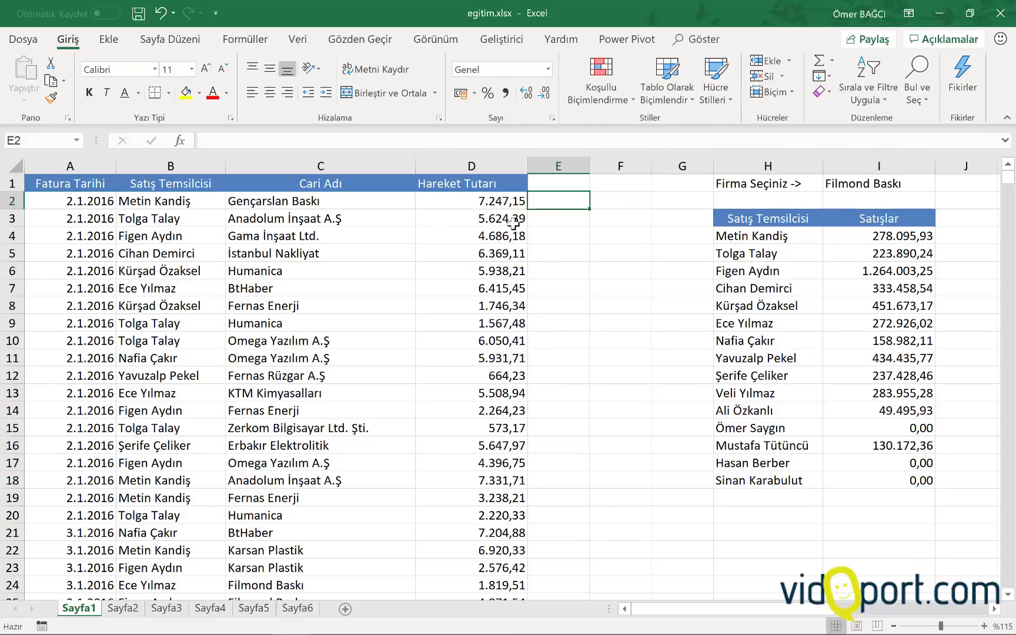
{"action": "type", "text": "="}
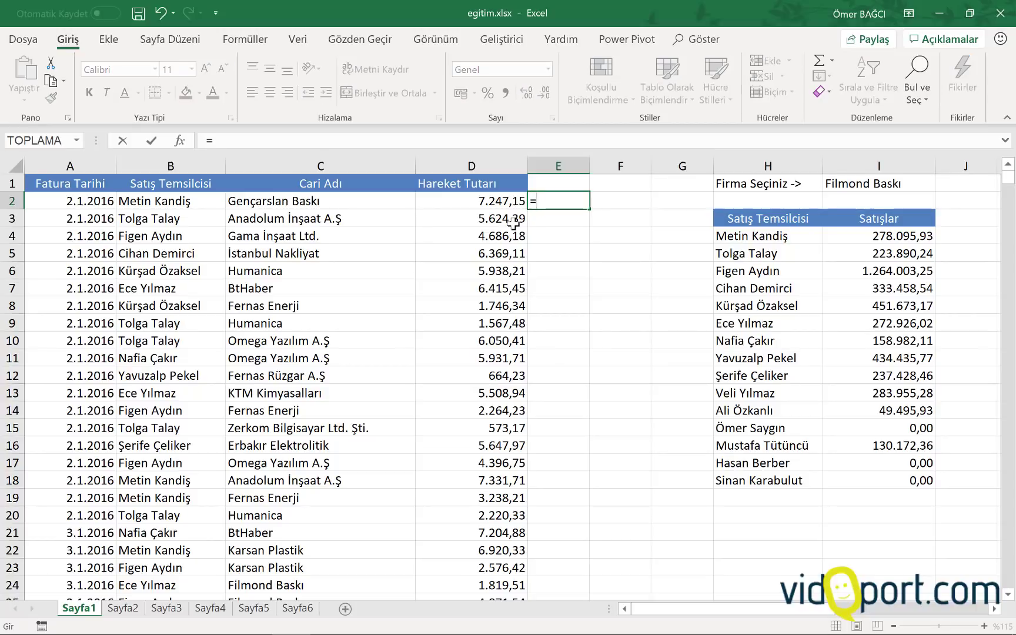
{"action": "type", "text": "Eğer"}
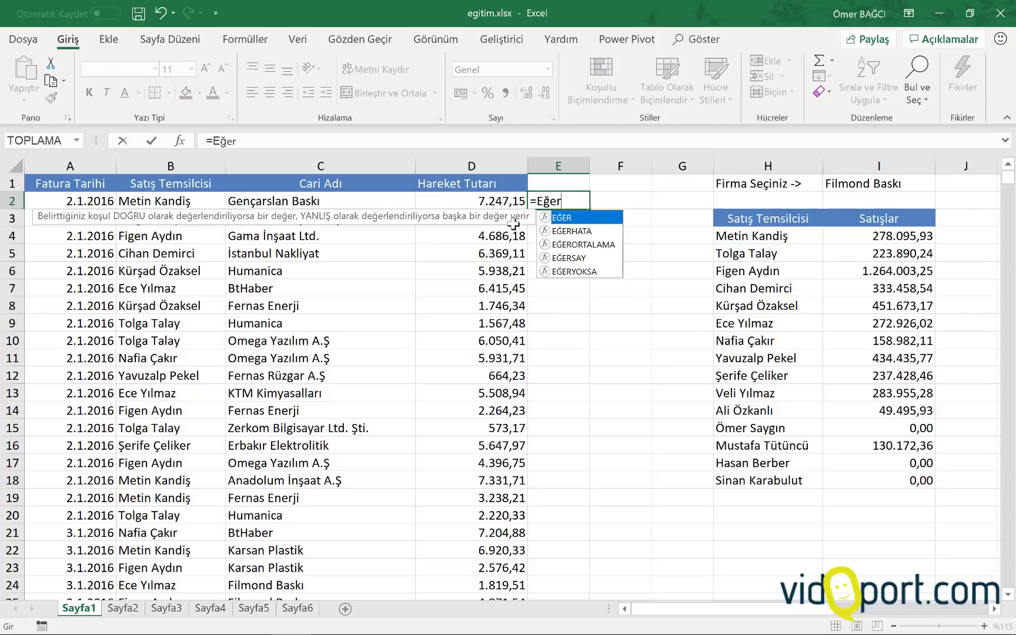
{"action": "type", "text": "("}
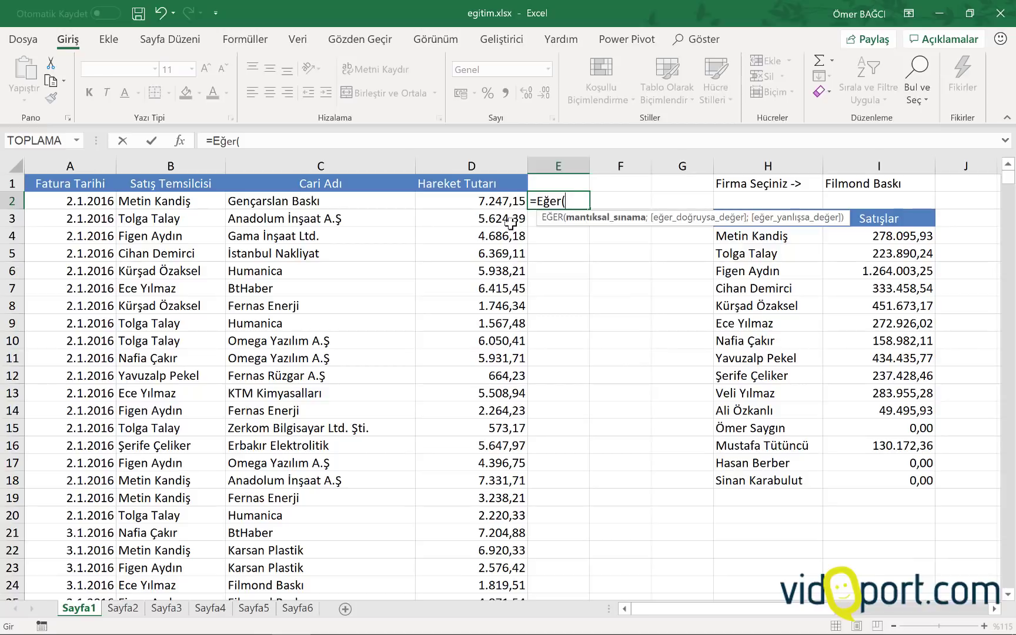
{"action": "left_click", "coordinate": [333, 201]}
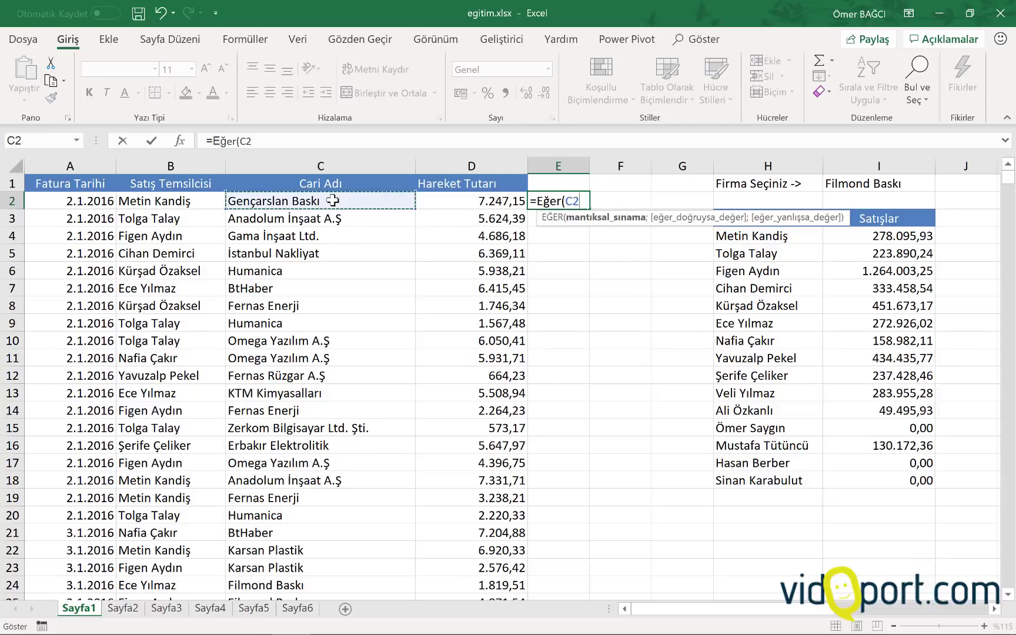
{"action": "type", "text": "="}
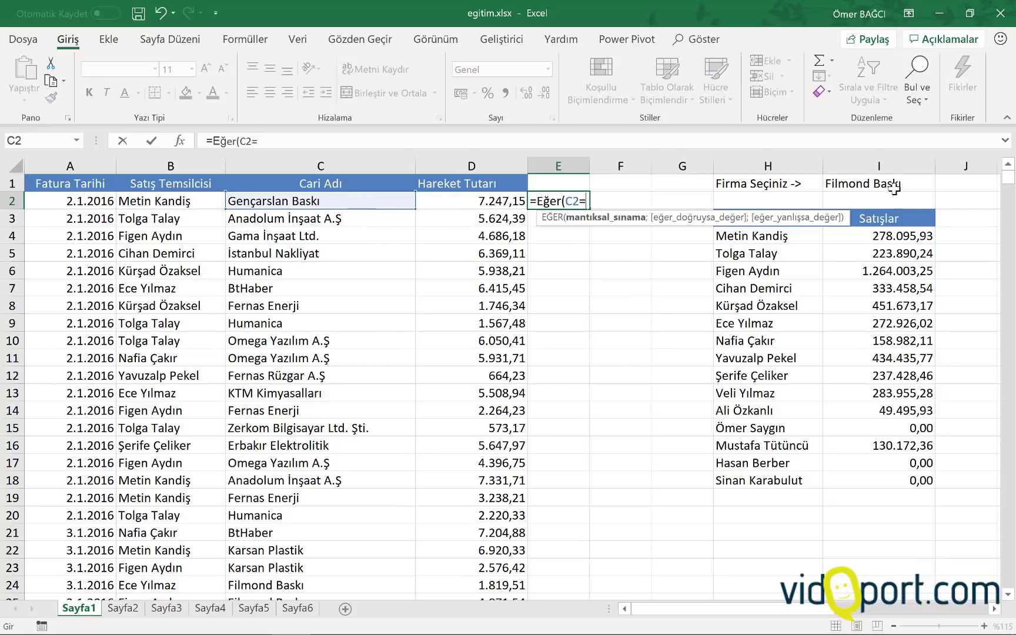
{"action": "left_click", "coordinate": [894, 184]}
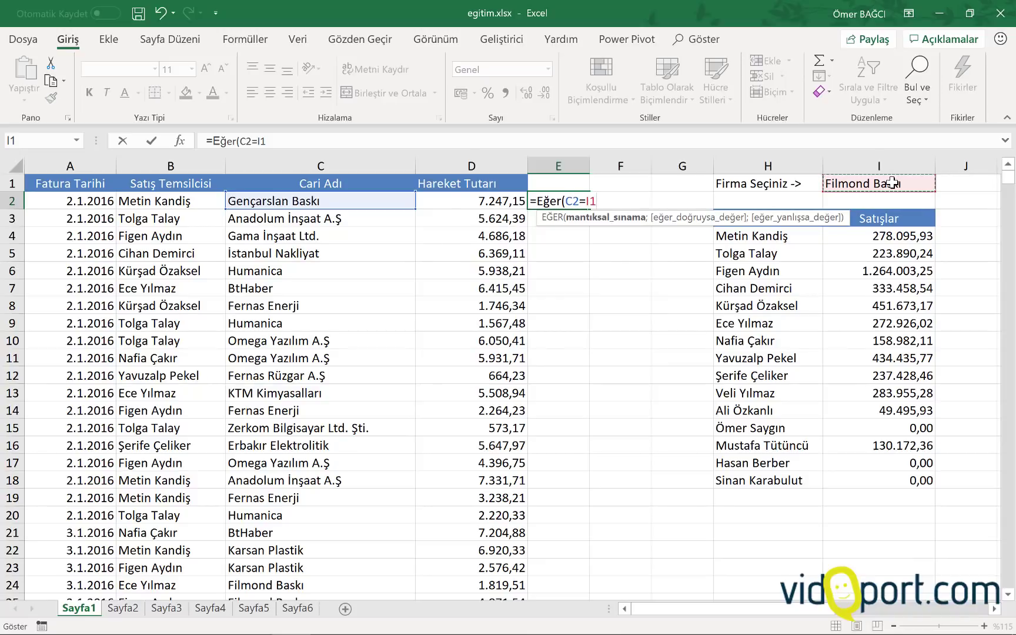
{"action": "key", "text": "F4"}
Complete =EĞER(C2=$I$1;D2;"") and fill it down column E
{"action": "type", "text": "$I$1;"}
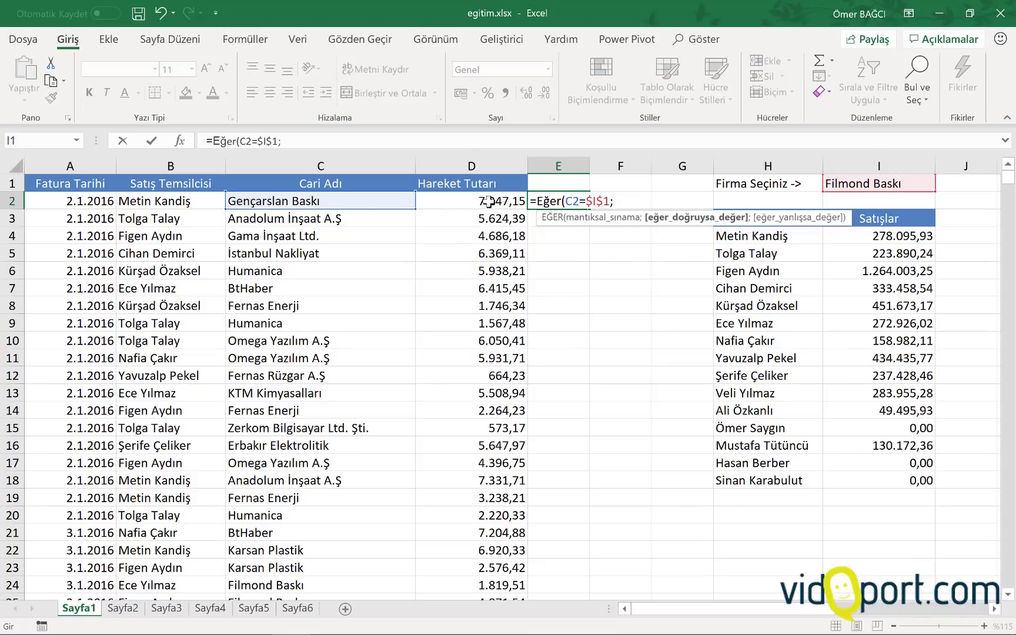
{"action": "left_click", "coordinate": [490, 202]}
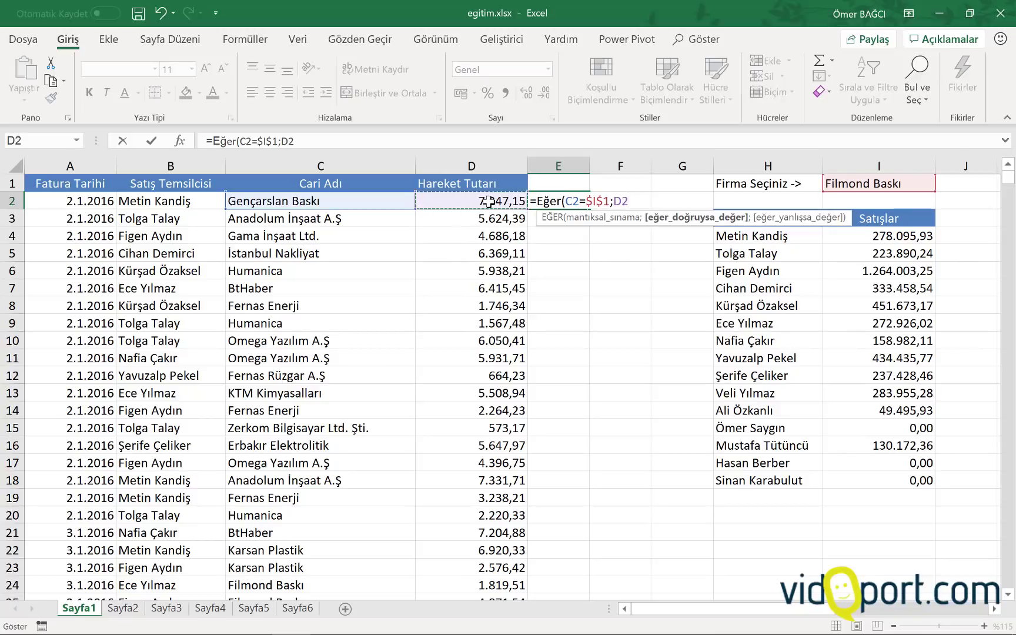
{"action": "type", "text": ";"}
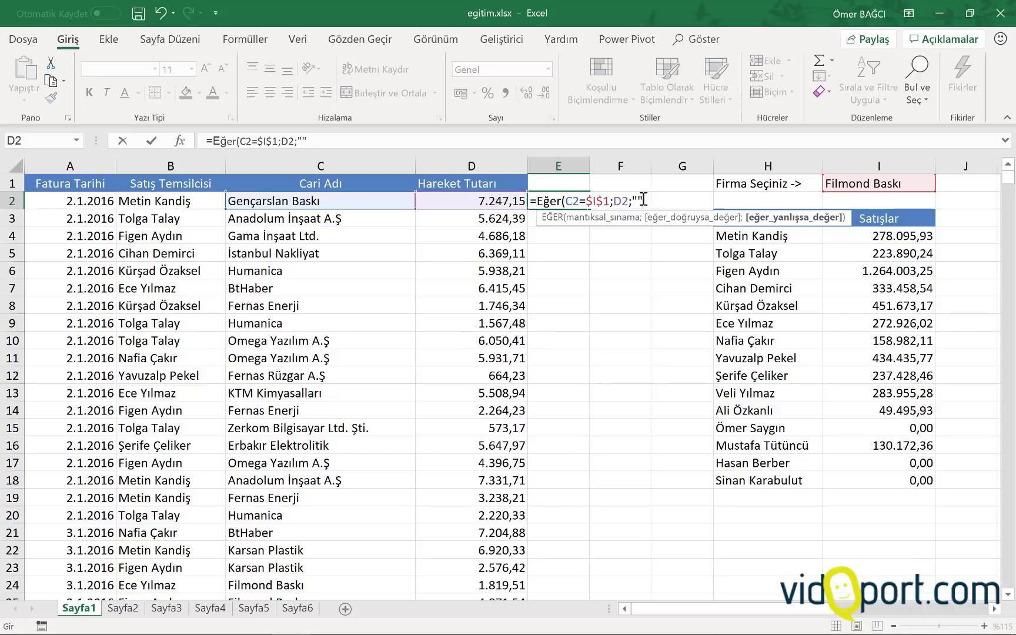
{"action": "type", "text": ")"}
{"action": "key", "text": "Return"}
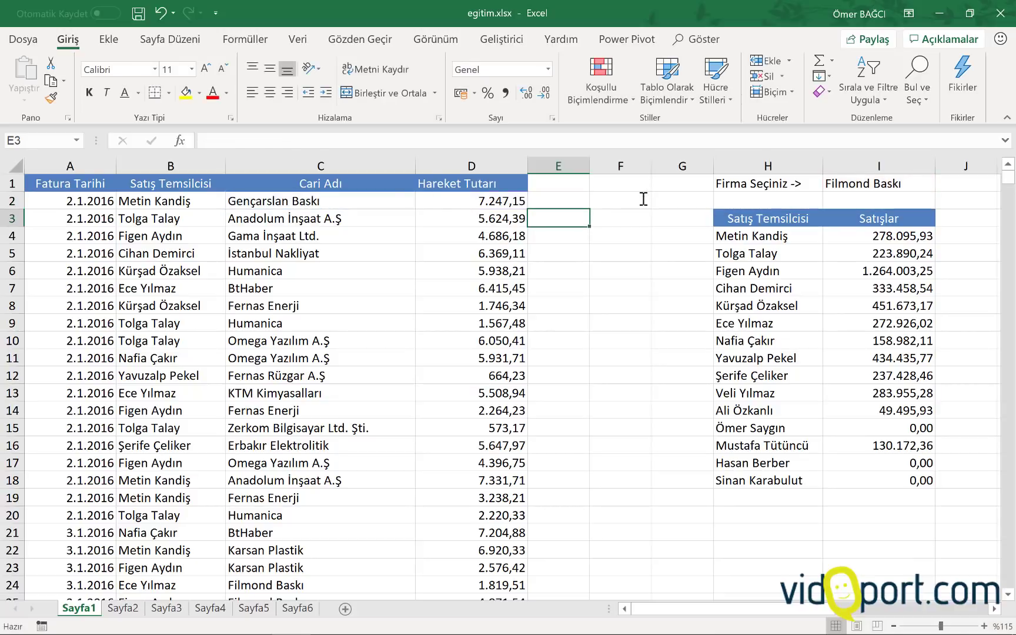
{"action": "left_click", "coordinate": [585, 200]}
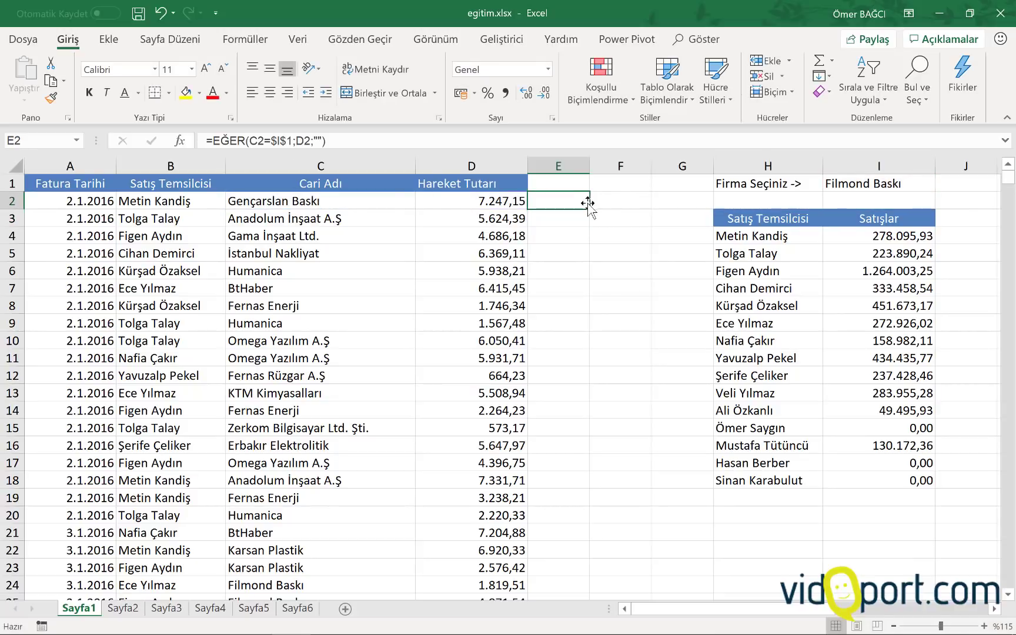
{"action": "double_click", "coordinate": [589, 209]}
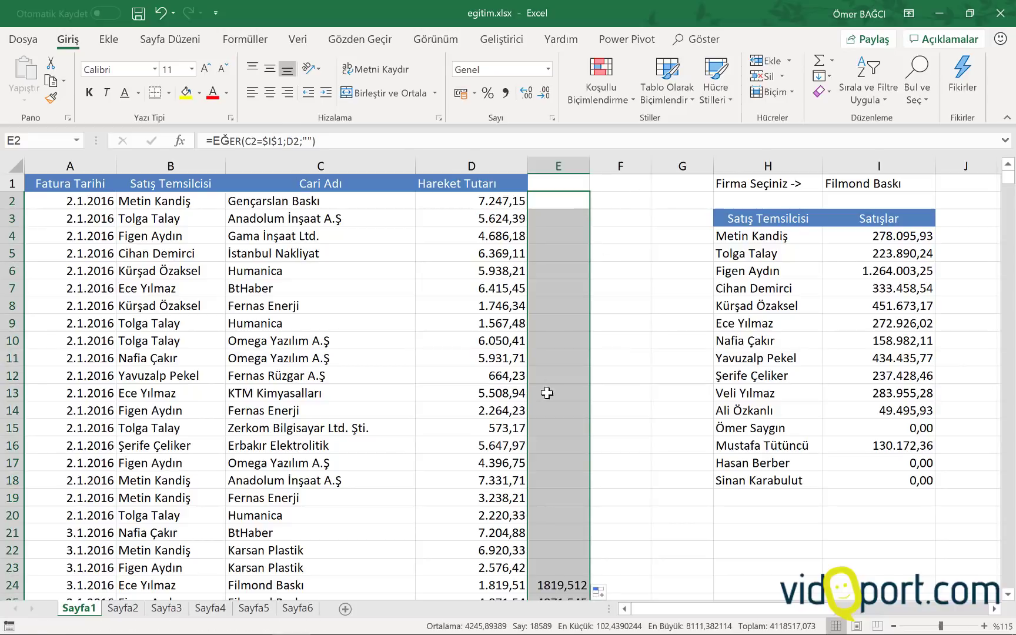
Switch I1 to İstanbul Nakliyat and check the matched amounts and customers in rows 5, 10 and 17
{"action": "left_click", "coordinate": [276, 255]}
{"action": "left_click", "coordinate": [864, 185]}
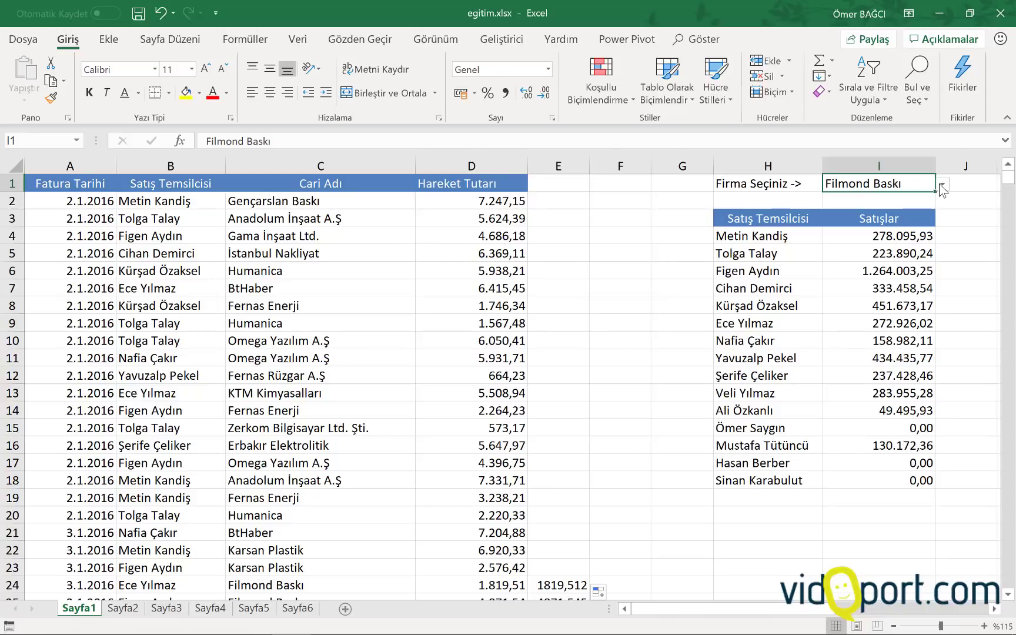
{"action": "left_click", "coordinate": [941, 186]}
{"action": "left_click_drag", "start_coordinate": [937, 233], "coordinate": [937, 222]}
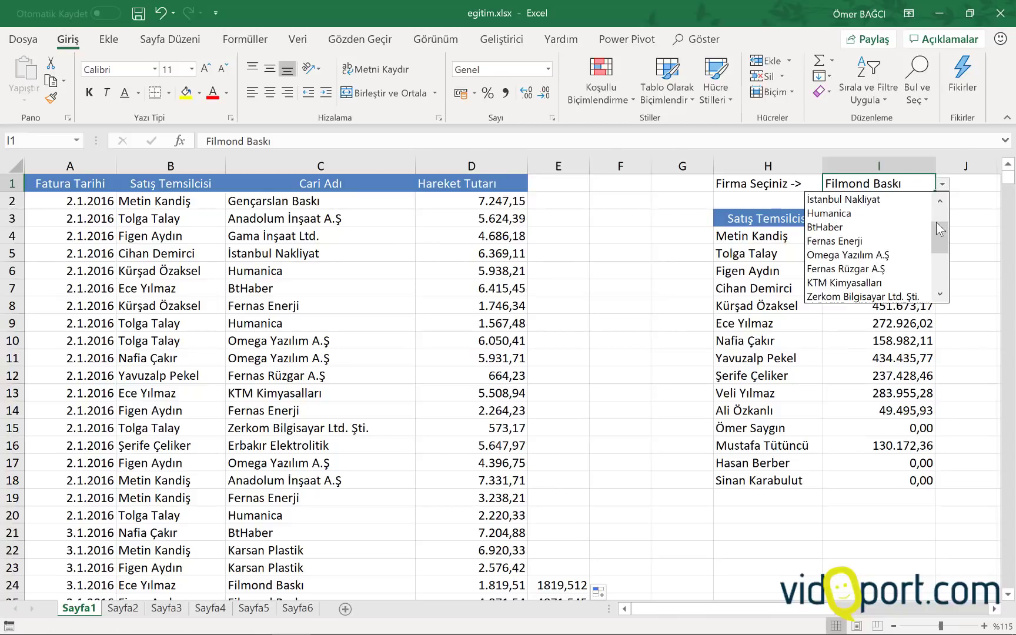
{"action": "left_click", "coordinate": [870, 200]}
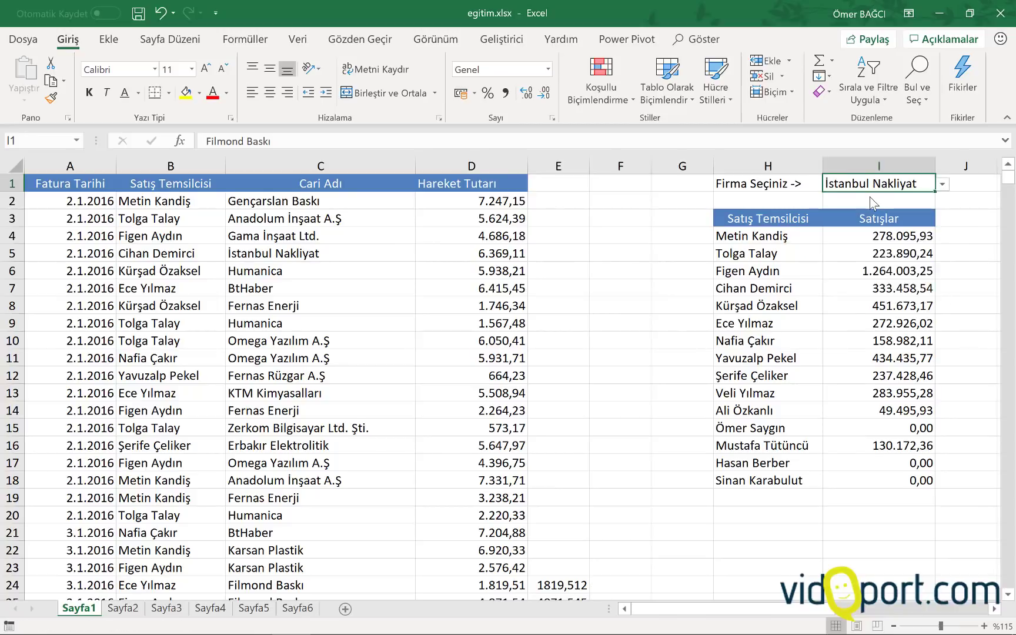
{"action": "left_click", "coordinate": [557, 257]}
{"action": "left_click", "coordinate": [563, 339]}
{"action": "left_click", "coordinate": [357, 340]}
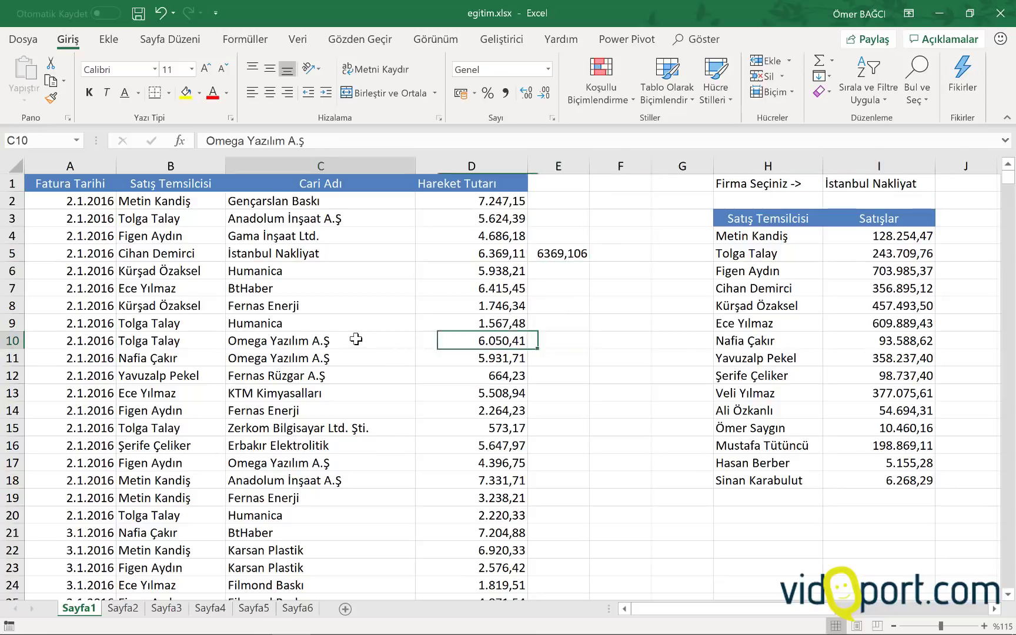
{"action": "left_click", "coordinate": [359, 463]}
Choose Omega Yazılım A.Ş in I1 and select the helper values from E2 to the last row
{"action": "left_click", "coordinate": [895, 179]}
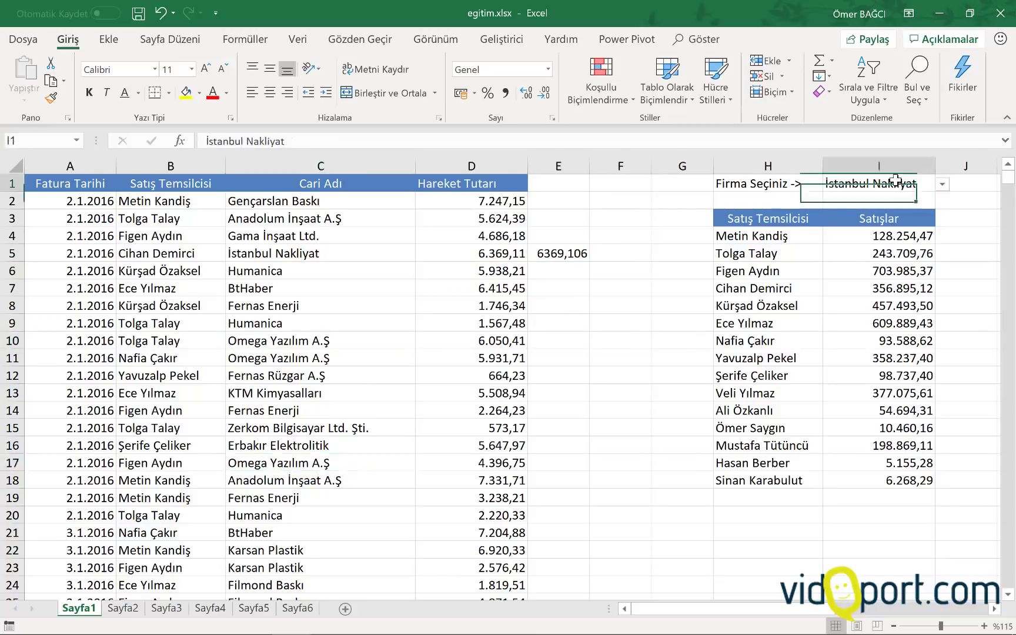
{"action": "left_click", "coordinate": [942, 184]}
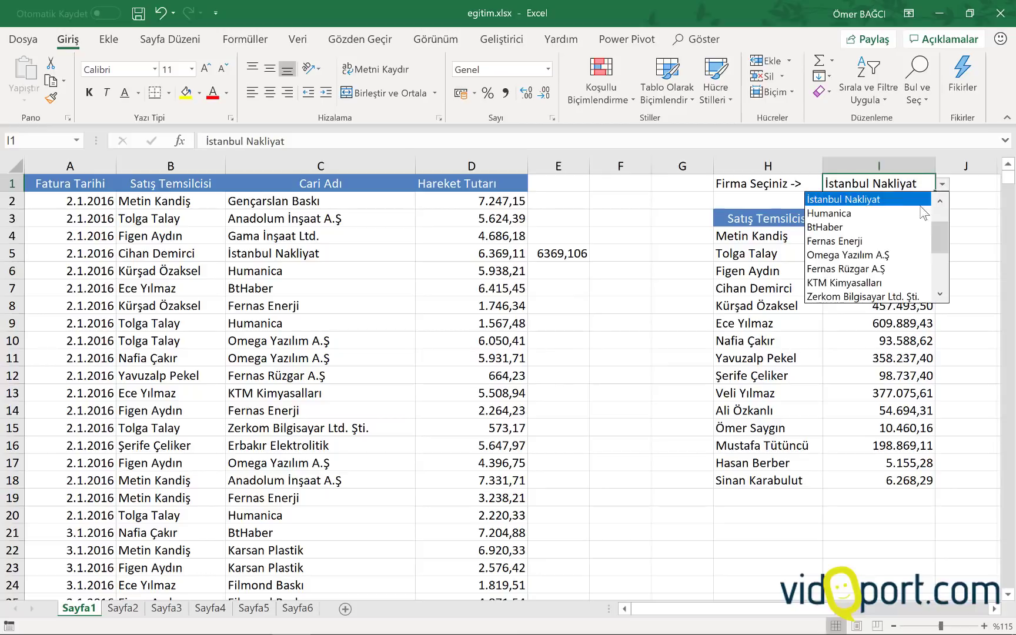
{"action": "left_click", "coordinate": [895, 256]}
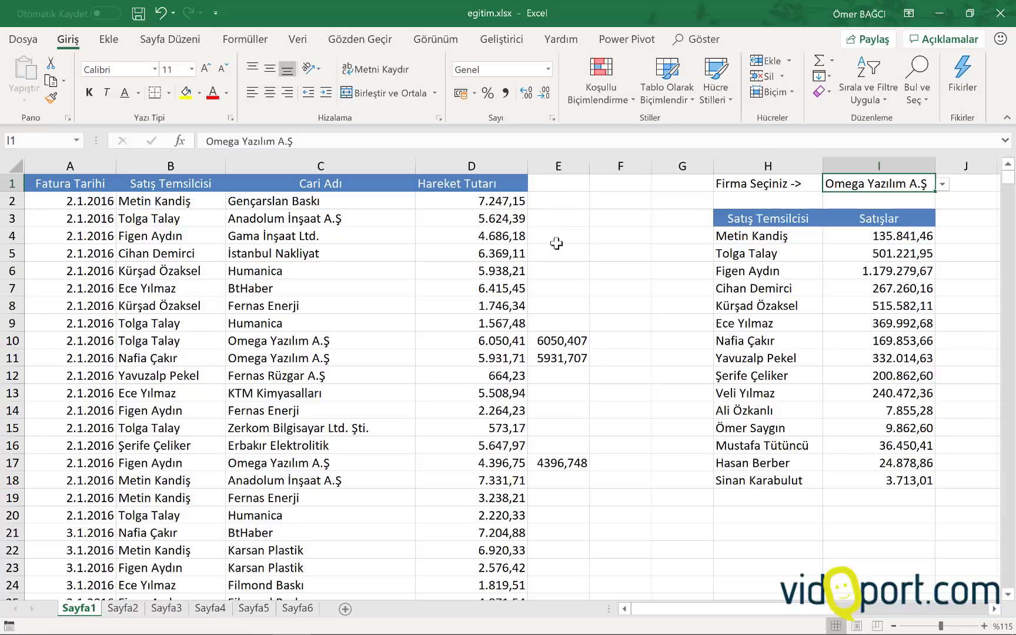
{"action": "left_click_drag", "start_coordinate": [546, 204], "coordinate": [552, 478]}
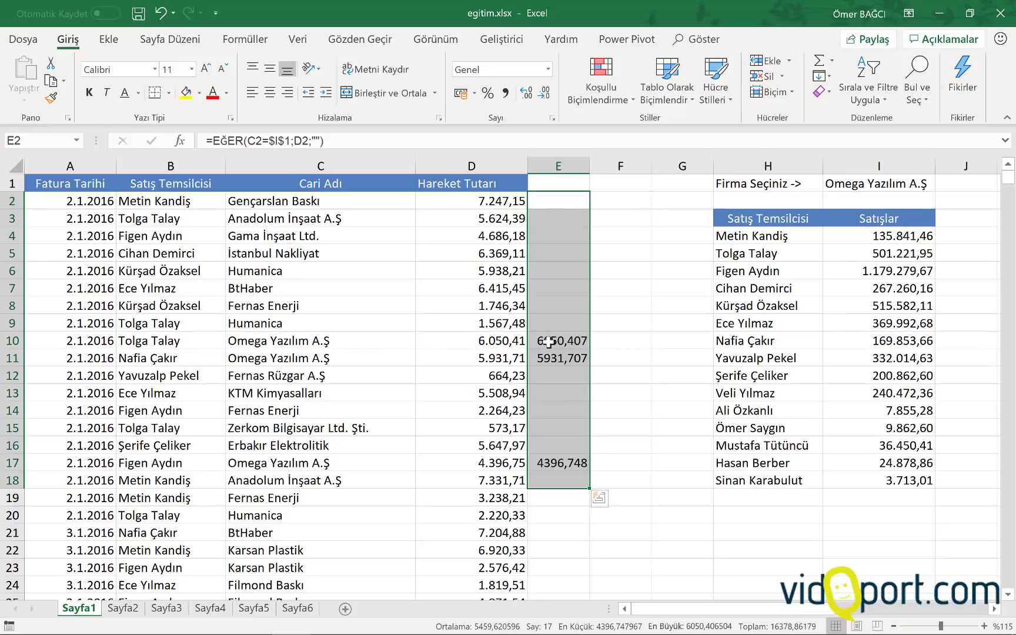
{"action": "left_click", "coordinate": [548, 341]}
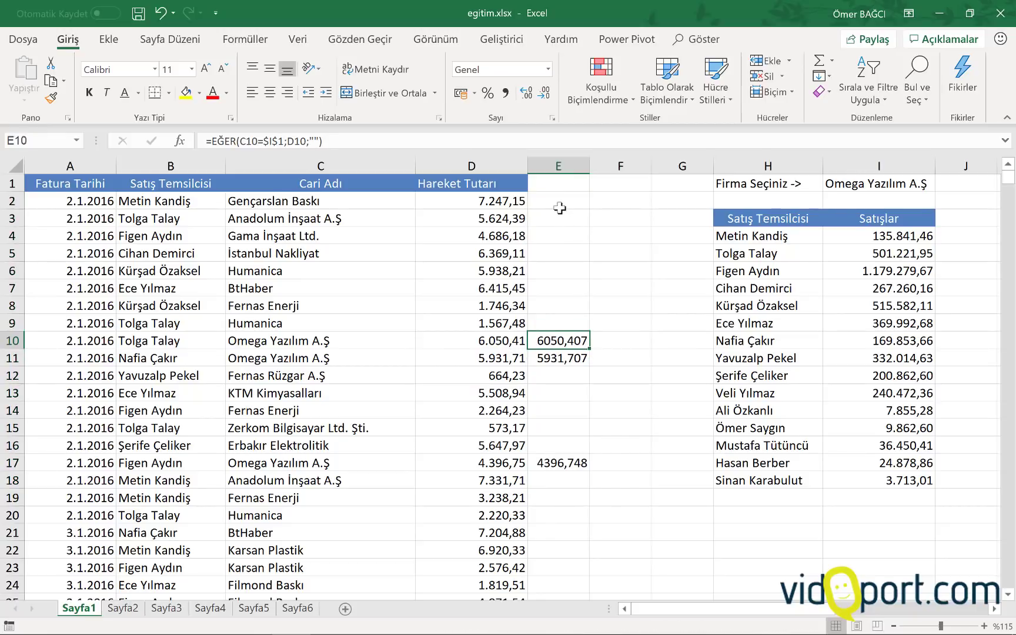
{"action": "left_click", "coordinate": [563, 200]}
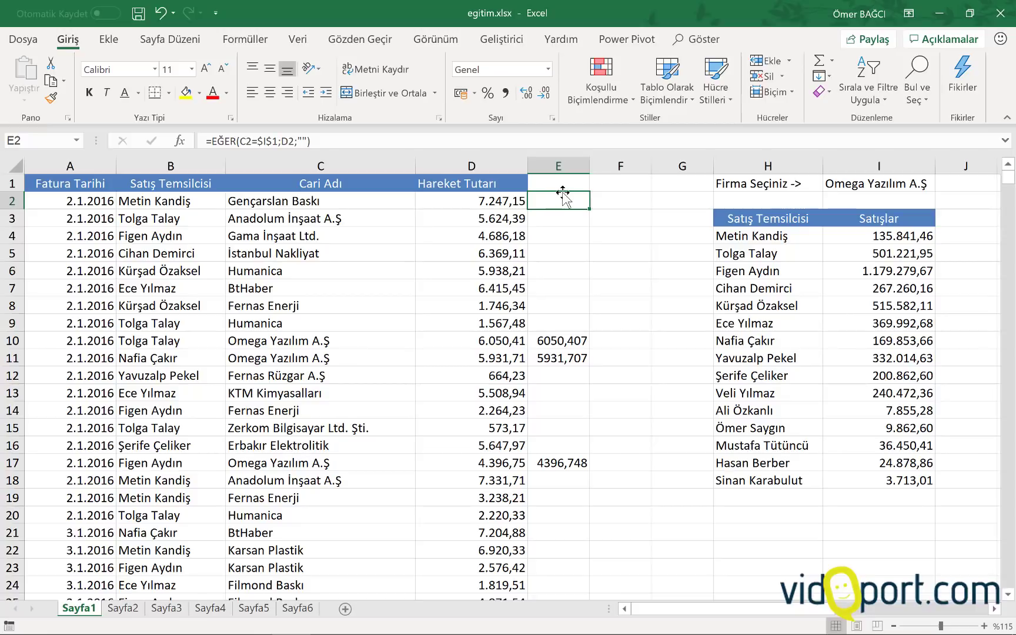
{"action": "key", "text": "ctrl+shift+Down"}
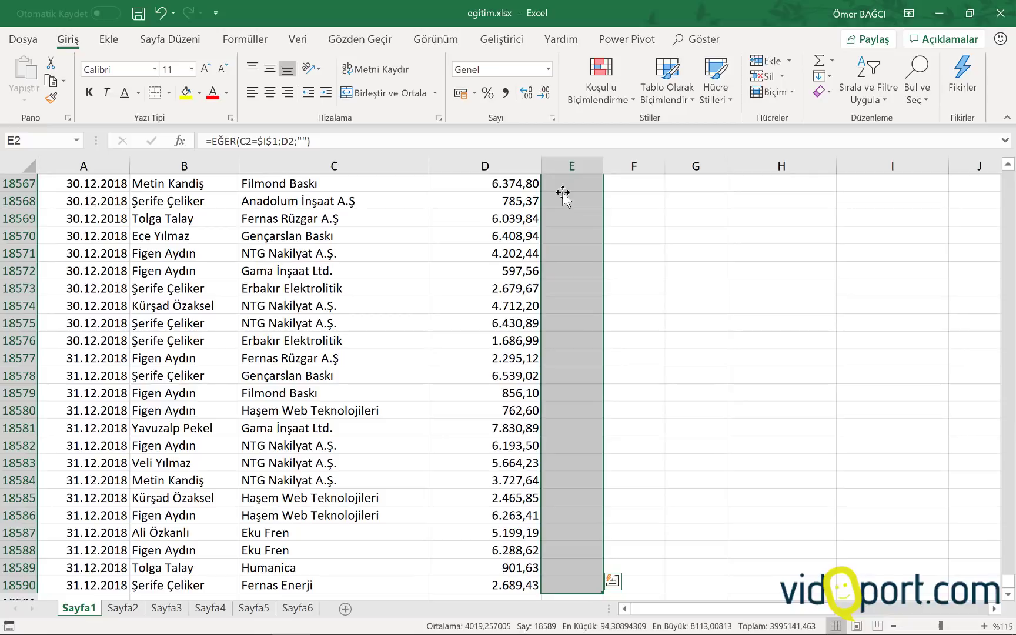
Start a new three-circle icon-set rule for column E with Number-type thresholds
{"action": "left_click", "coordinate": [597, 94]}
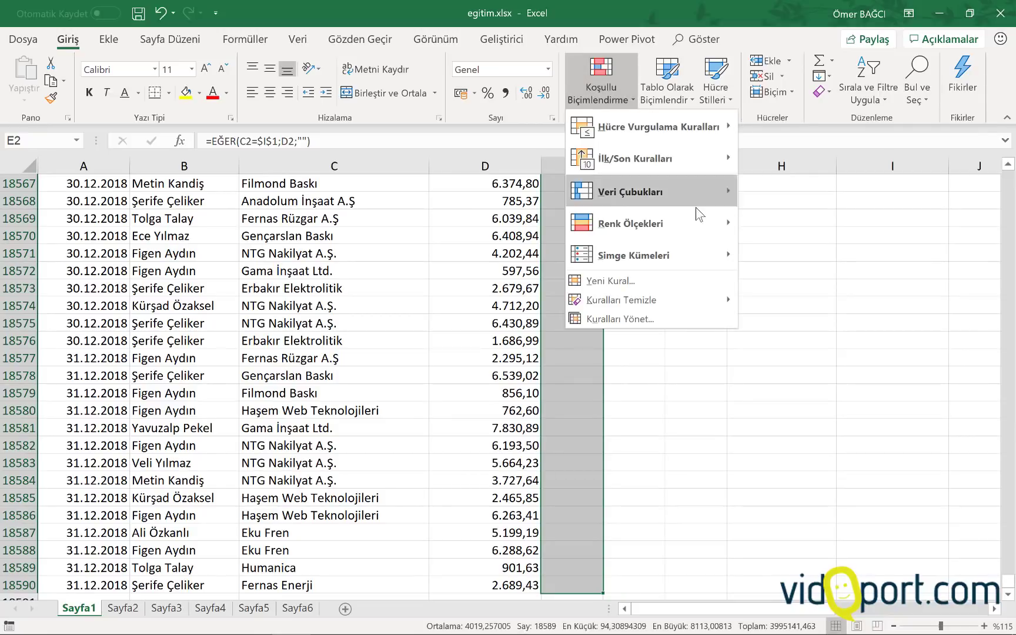
{"action": "mouse_move", "coordinate": [634, 255]}
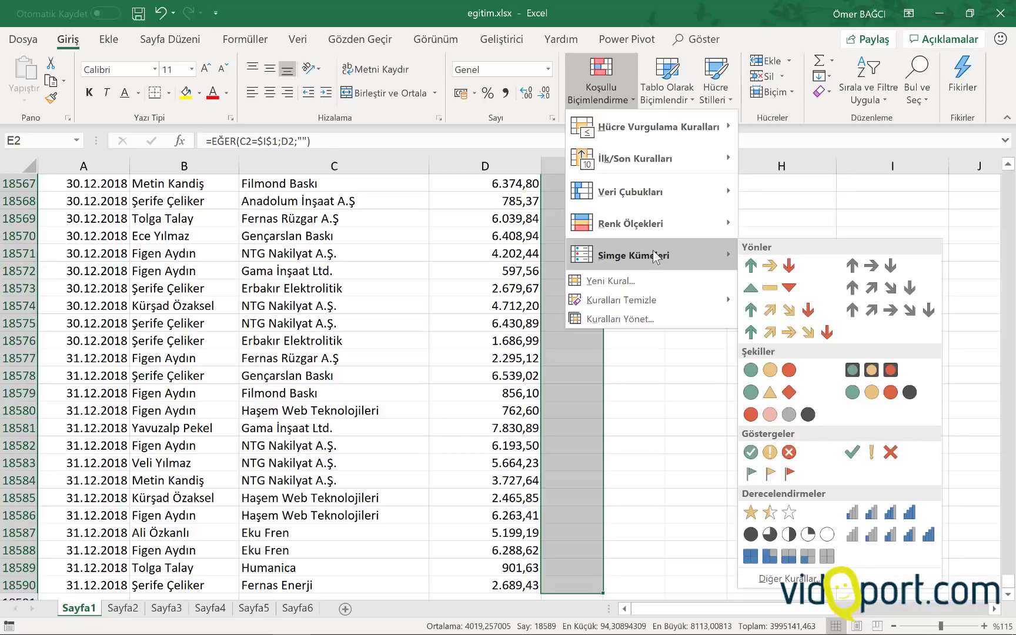
{"action": "left_click", "coordinate": [818, 581]}
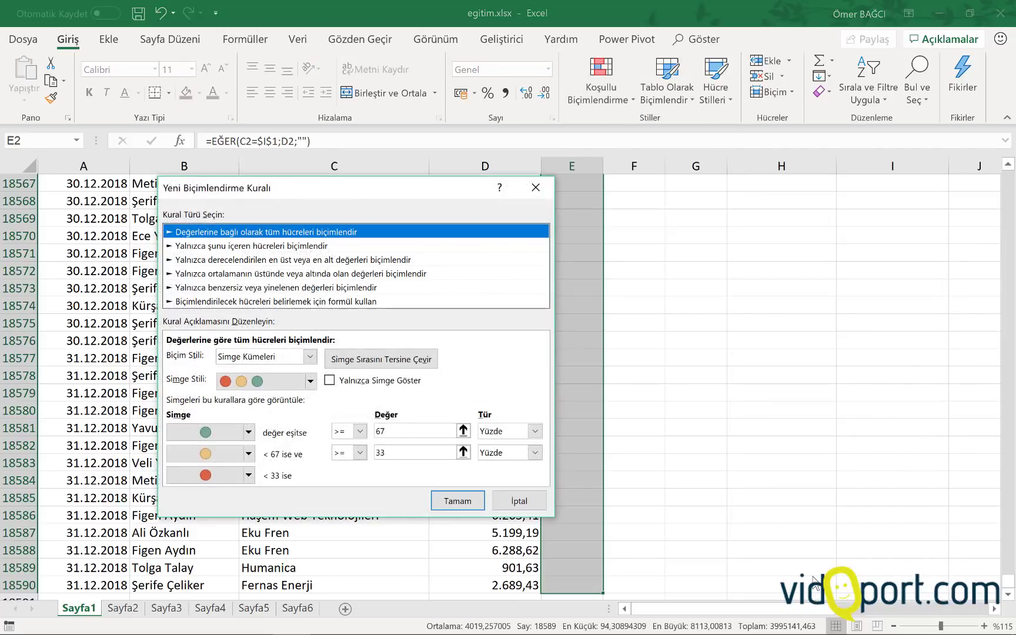
{"action": "mouse_move", "coordinate": [363, 183]}
{"action": "left_mouse_down"}
{"action": "mouse_move", "coordinate": [674, 55]}
{"action": "mouse_move", "coordinate": [663, 65]}
{"action": "left_mouse_up"}
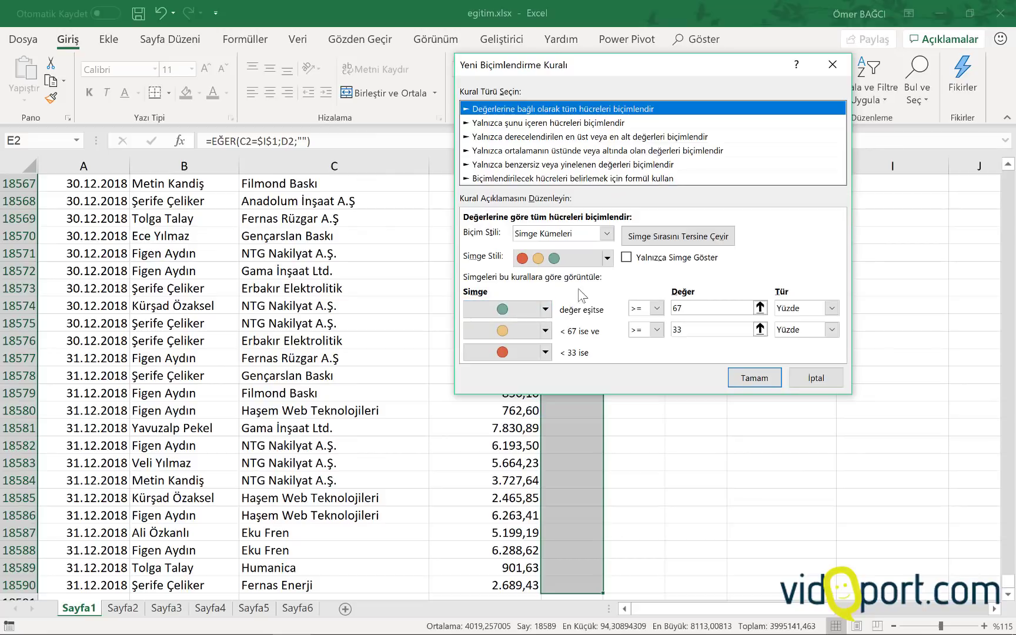
{"action": "left_click", "coordinate": [606, 258]}
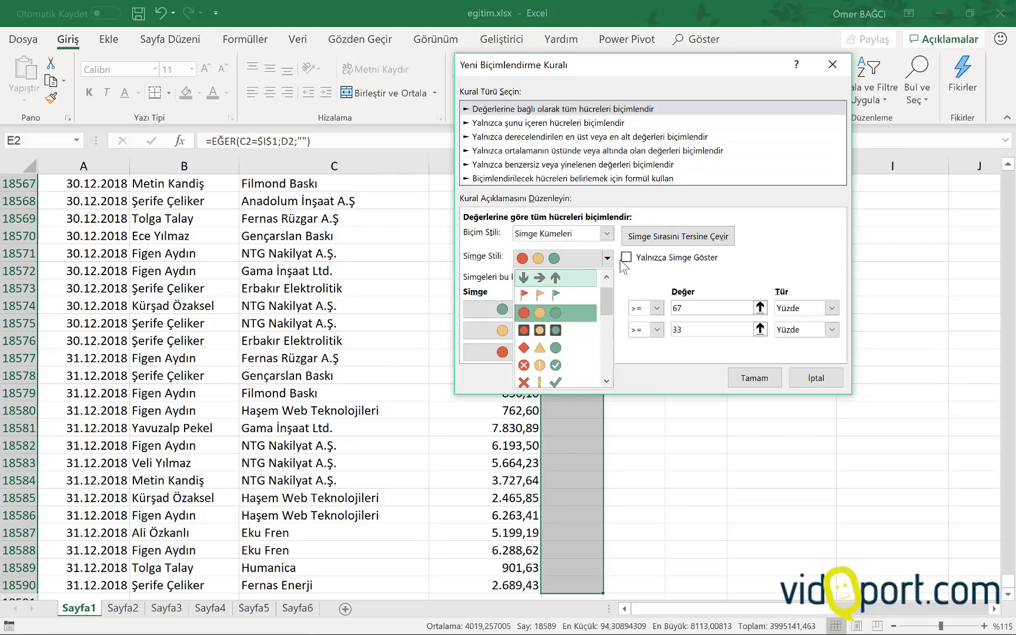
{"action": "left_click", "coordinate": [637, 280]}
{"action": "left_click", "coordinate": [806, 308]}
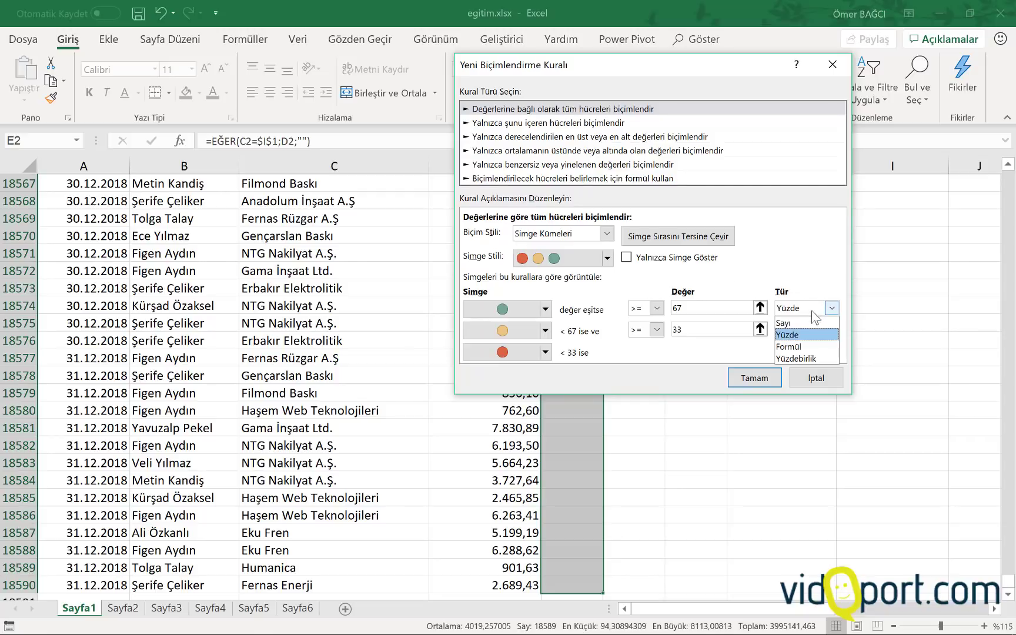
{"action": "left_click", "coordinate": [803, 320]}
{"action": "left_click", "coordinate": [801, 331]}
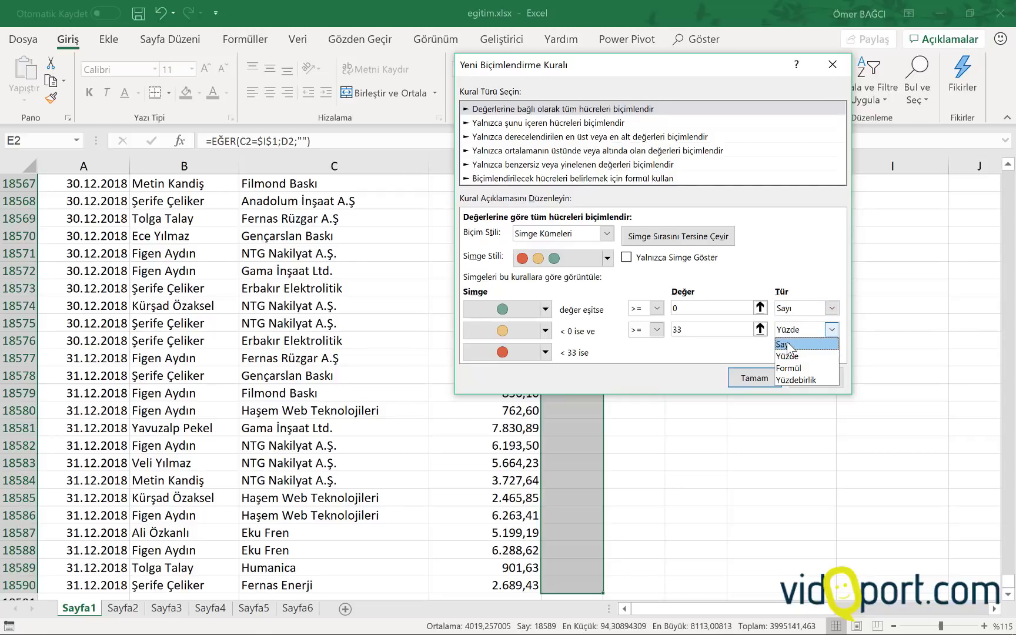
{"action": "left_click", "coordinate": [791, 343]}
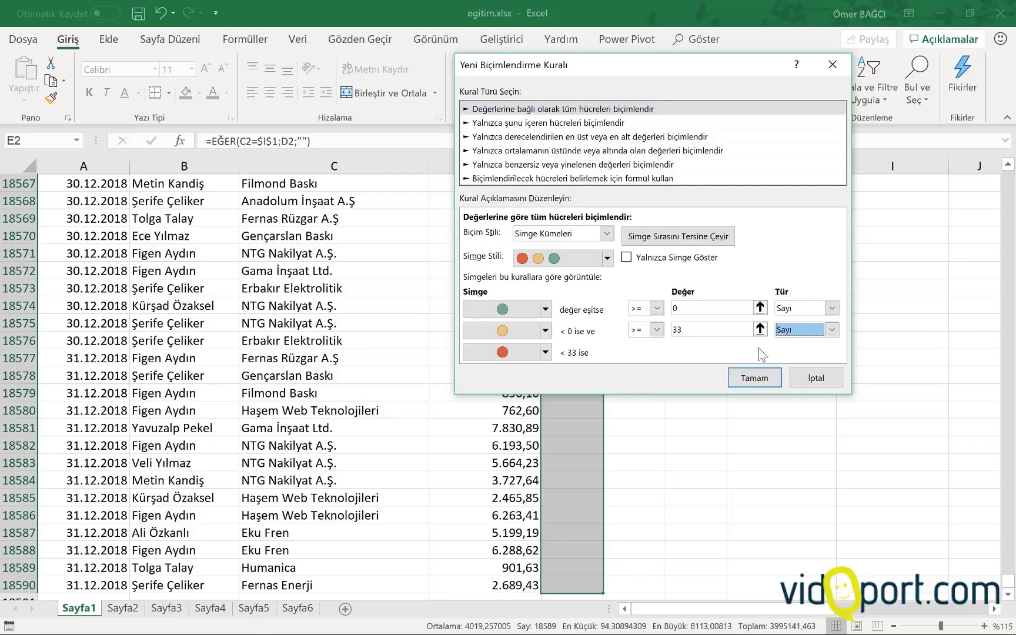
Set No Cell Icon for the lower ranges, green circle for >= 0, and Show Icon Only
{"action": "left_click", "coordinate": [546, 330]}
{"action": "left_click", "coordinate": [544, 349]}
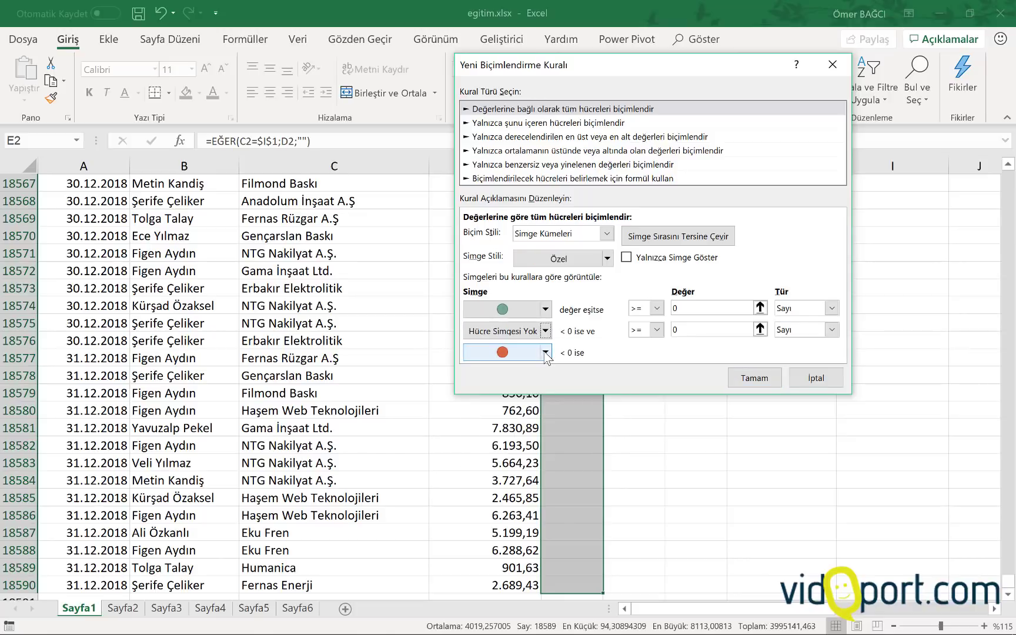
{"action": "left_click", "coordinate": [546, 353]}
{"action": "left_click", "coordinate": [544, 371]}
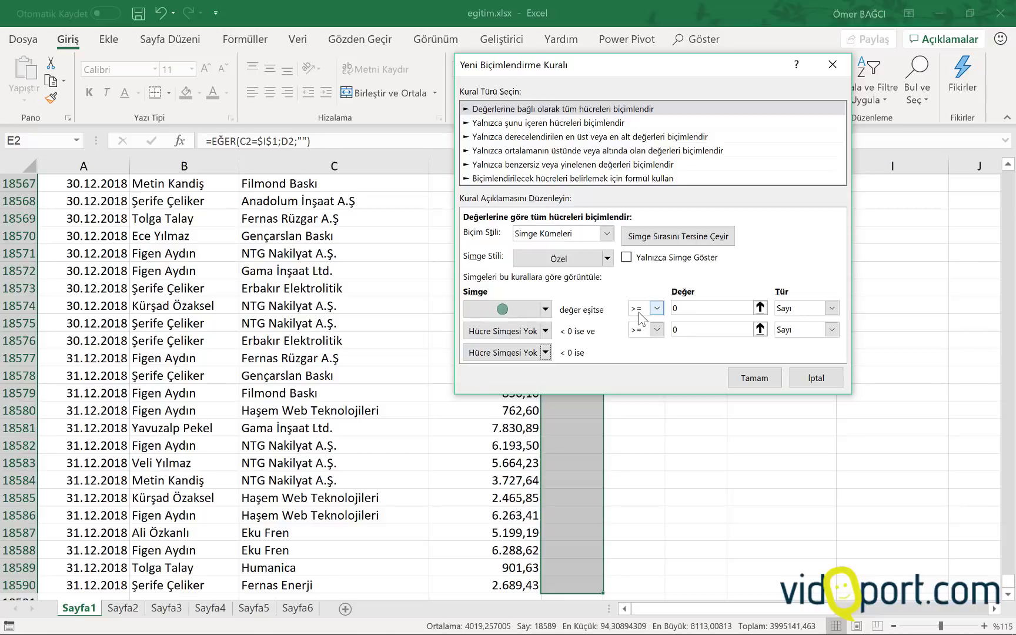
{"action": "left_click", "coordinate": [658, 310]}
{"action": "left_click", "coordinate": [643, 334]}
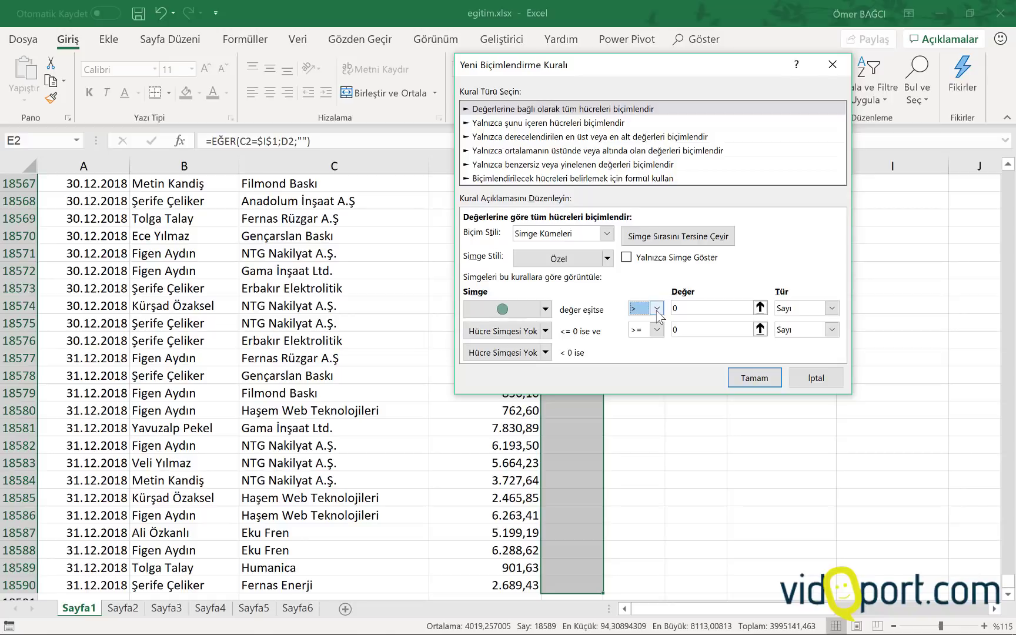
{"action": "left_click", "coordinate": [656, 311]}
{"action": "left_click", "coordinate": [644, 327]}
{"action": "left_click", "coordinate": [645, 260]}
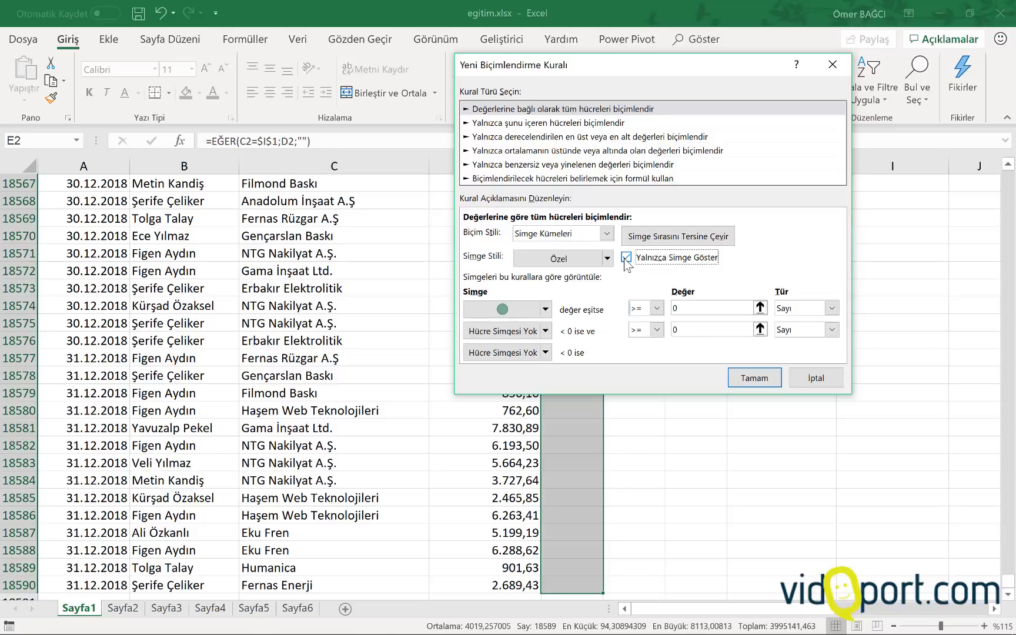
{"action": "left_click", "coordinate": [755, 378]}
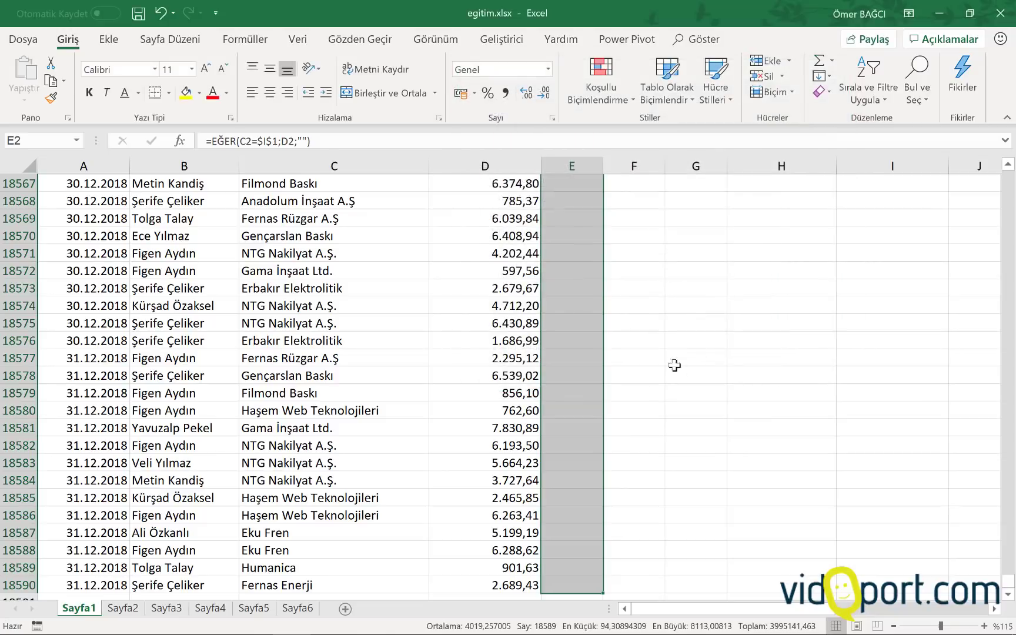
{"action": "left_click", "coordinate": [558, 290]}
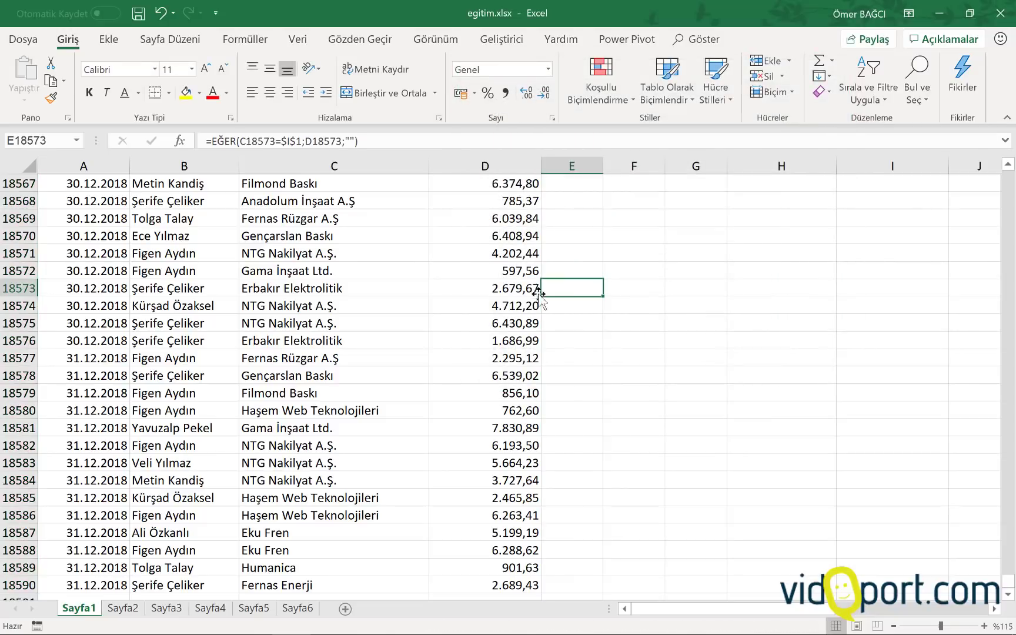
{"action": "right_click", "coordinate": [1004, 247]}
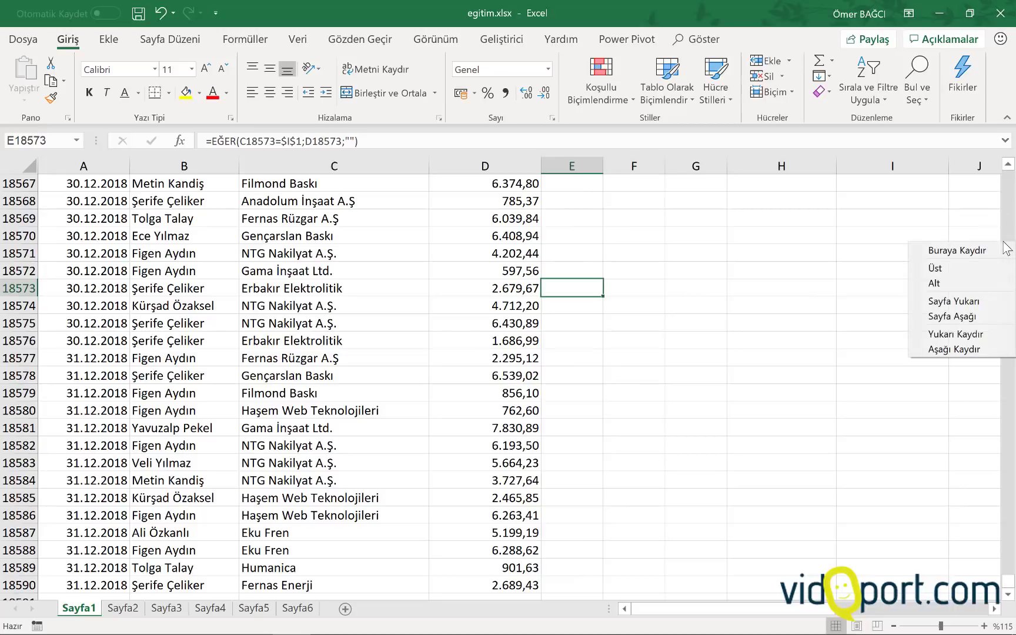
{"action": "left_click", "coordinate": [988, 272]}
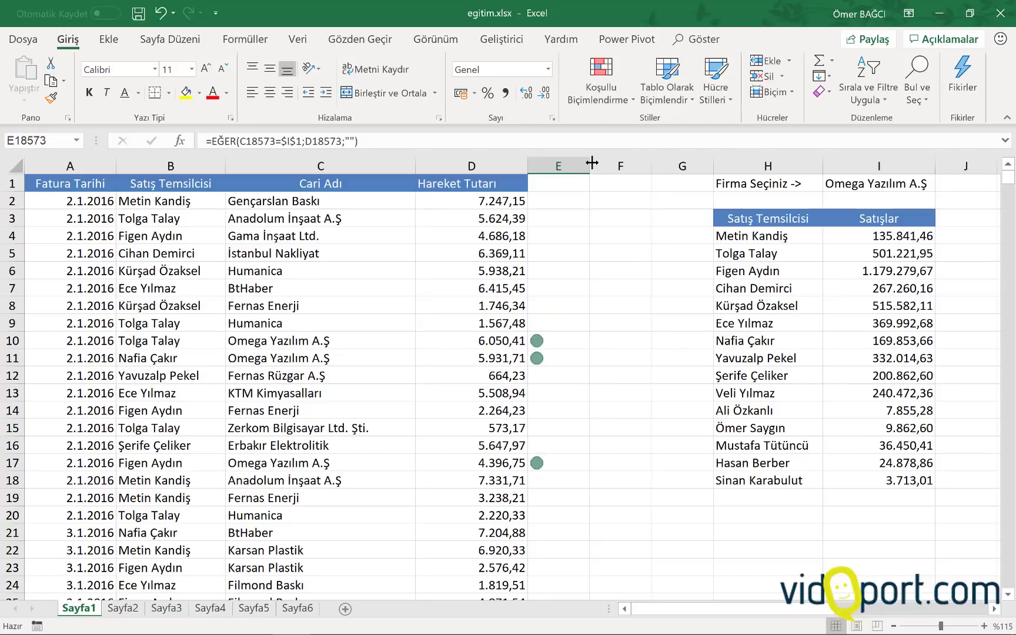
{"action": "left_click_drag", "start_coordinate": [590, 166], "coordinate": [551, 166]}
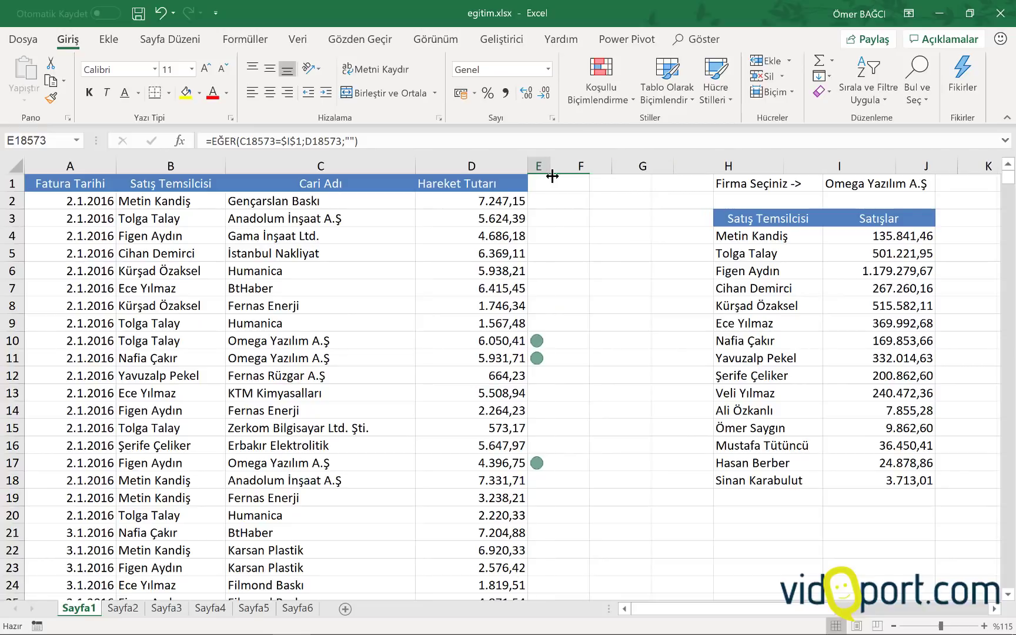
{"action": "left_click", "coordinate": [540, 340]}
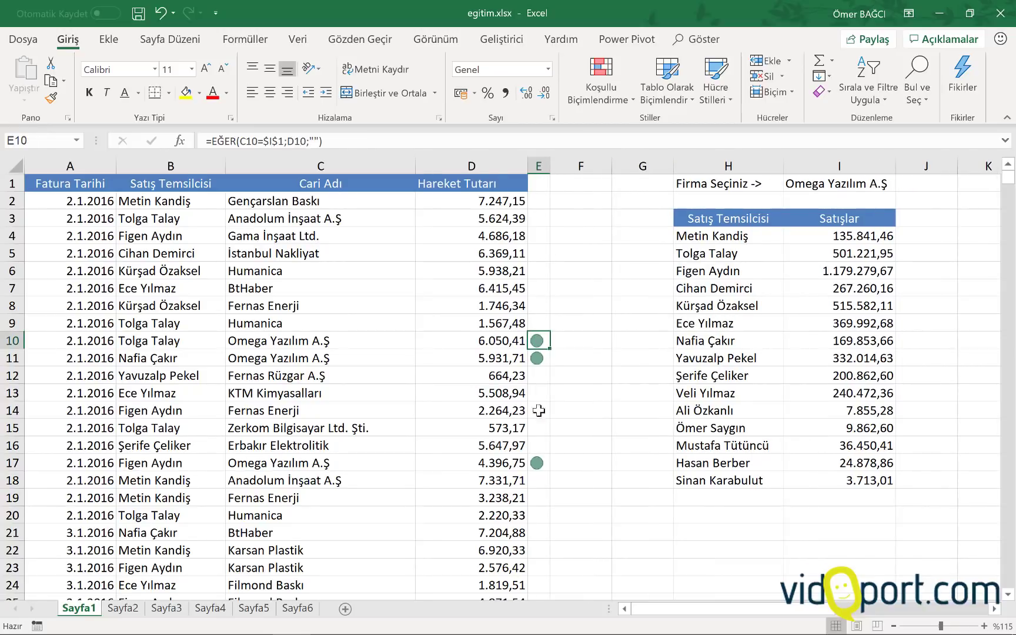
{"action": "left_click", "coordinate": [537, 478]}
{"action": "left_click", "coordinate": [870, 184]}
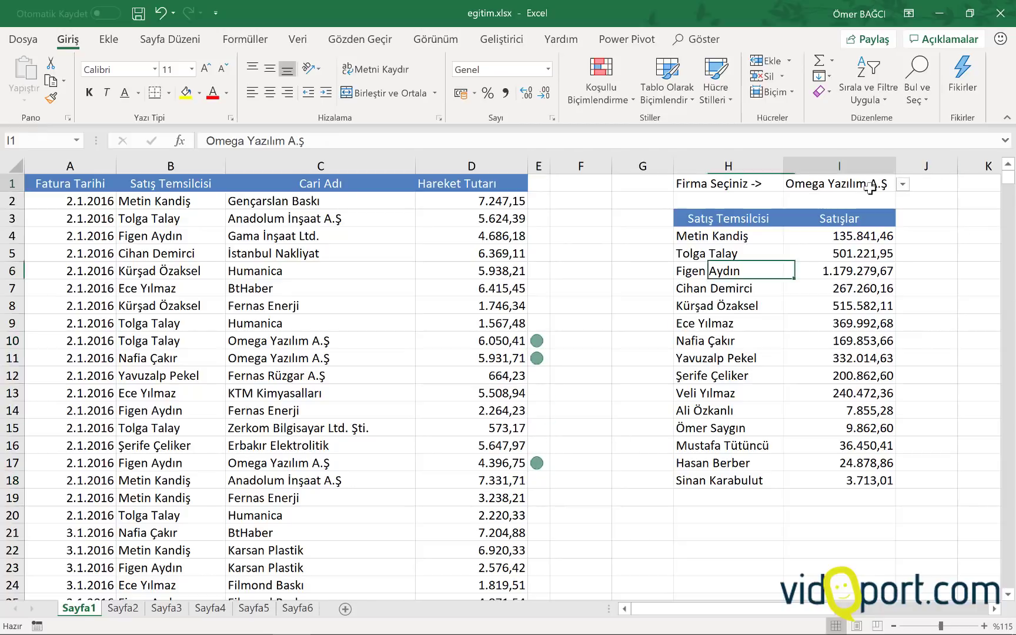
{"action": "left_click", "coordinate": [903, 184]}
{"action": "left_click", "coordinate": [859, 228]}
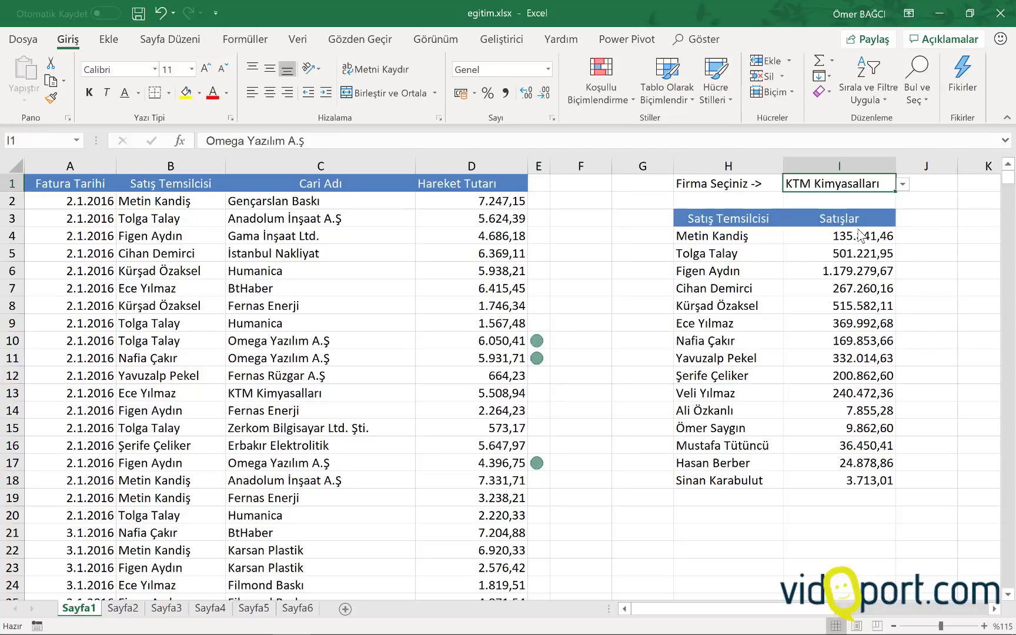
{"action": "left_click", "coordinate": [537, 392]}
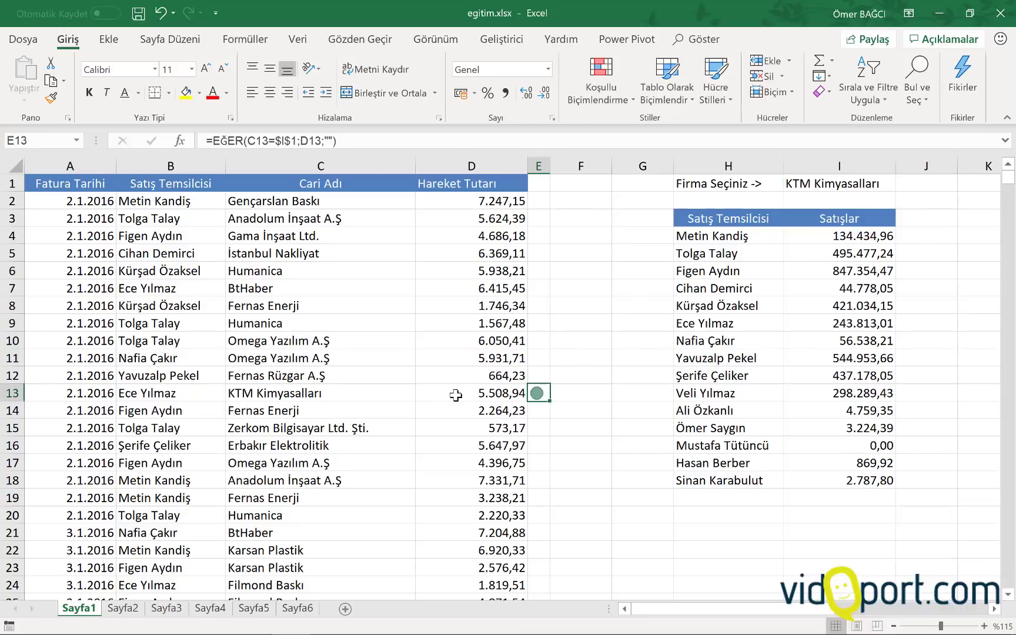
{"action": "left_click", "coordinate": [454, 394]}
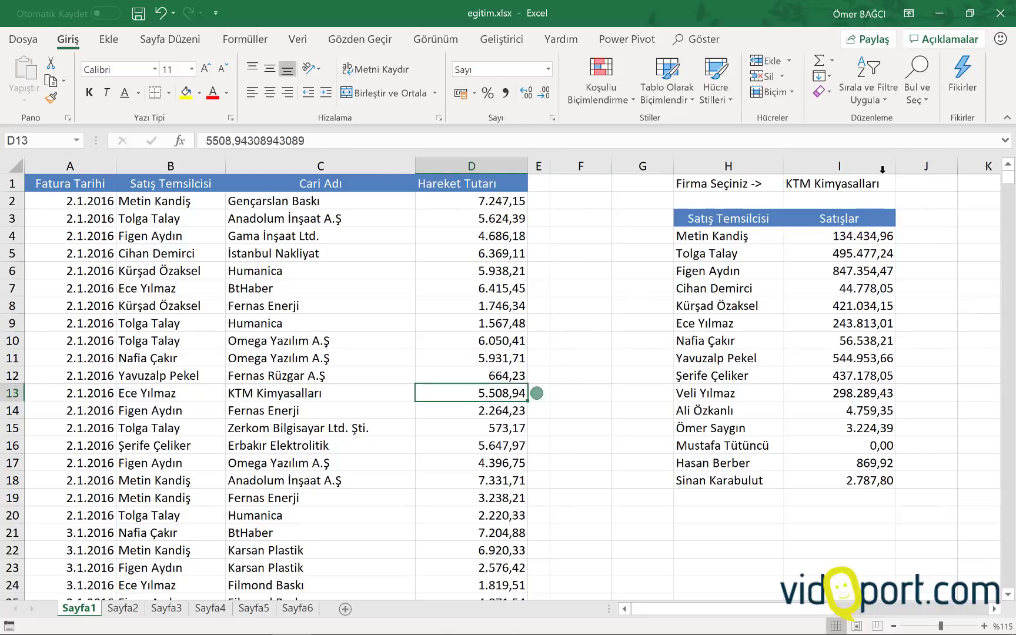
{"action": "left_click", "coordinate": [879, 183]}
{"action": "left_click", "coordinate": [903, 184]}
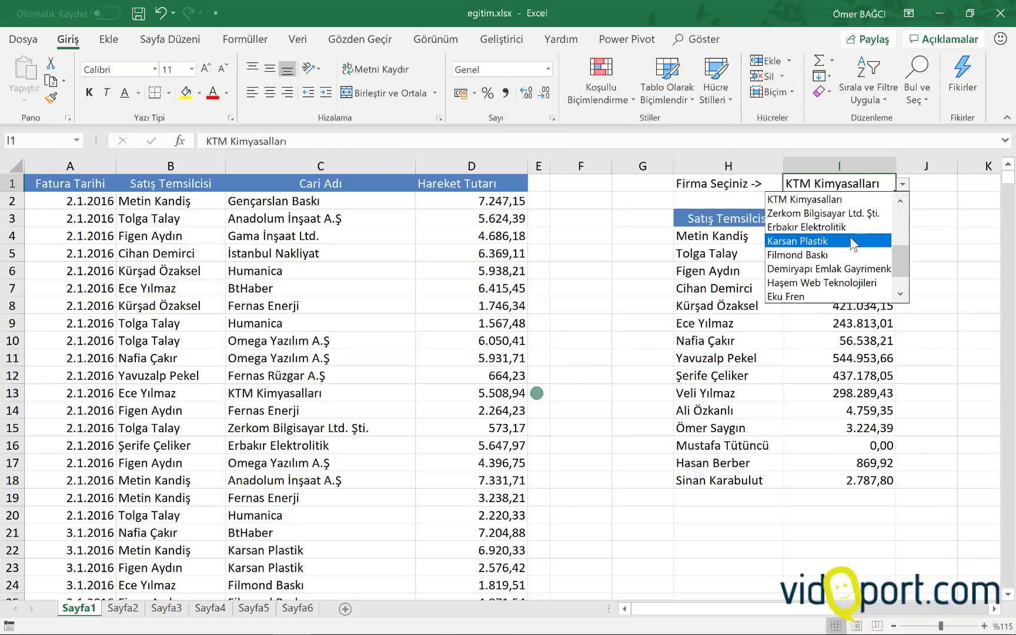
{"action": "left_click", "coordinate": [879, 241]}
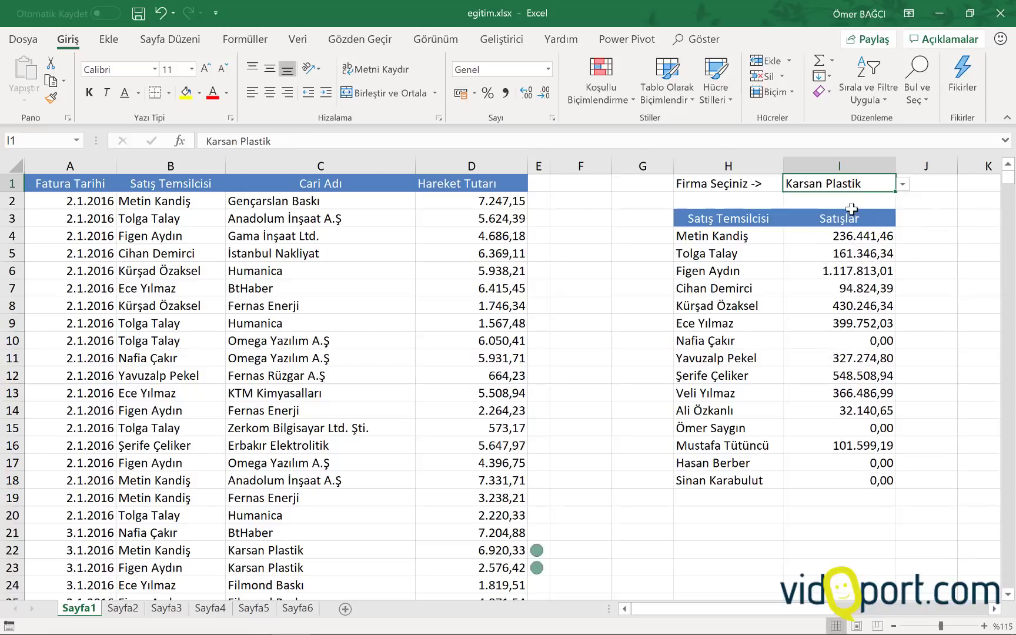
{"action": "left_click", "coordinate": [904, 185]}
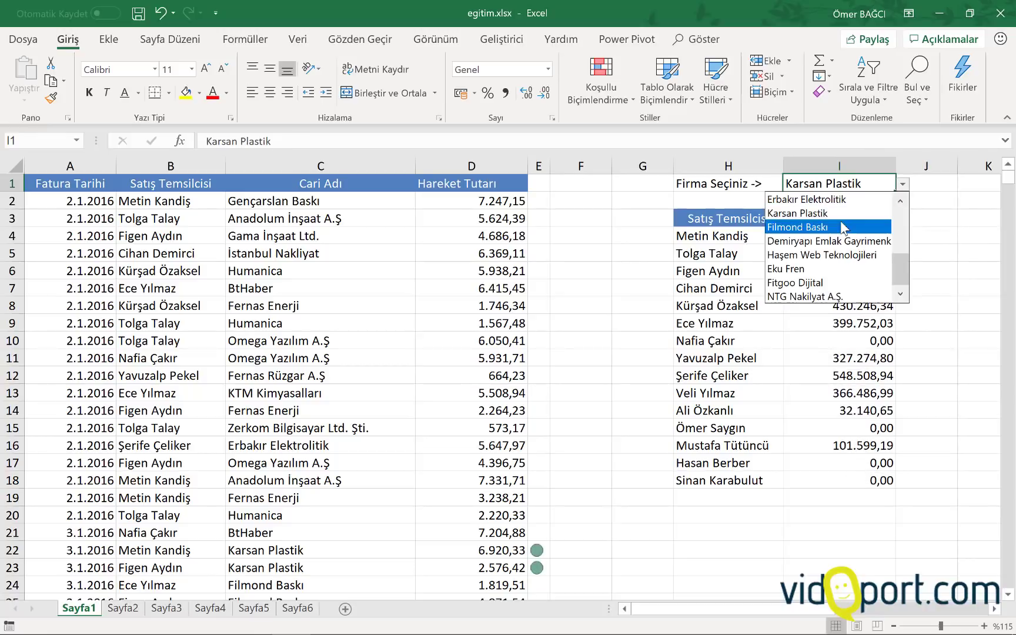
{"action": "left_click", "coordinate": [840, 200]}
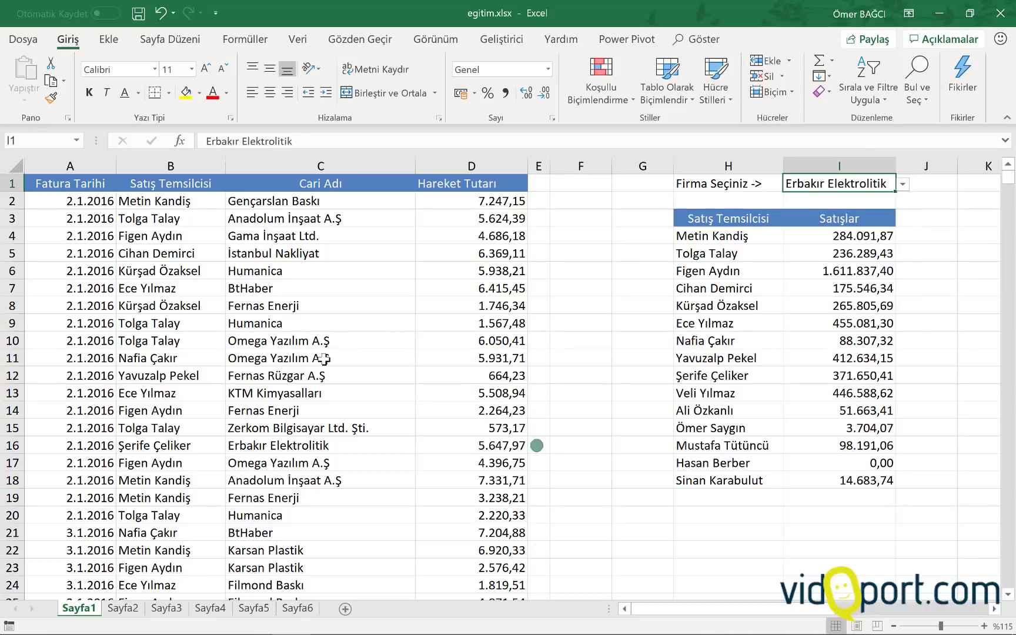
{"action": "left_click", "coordinate": [332, 237]}
{"action": "left_click_drag", "start_coordinate": [310, 552], "coordinate": [367, 263]}
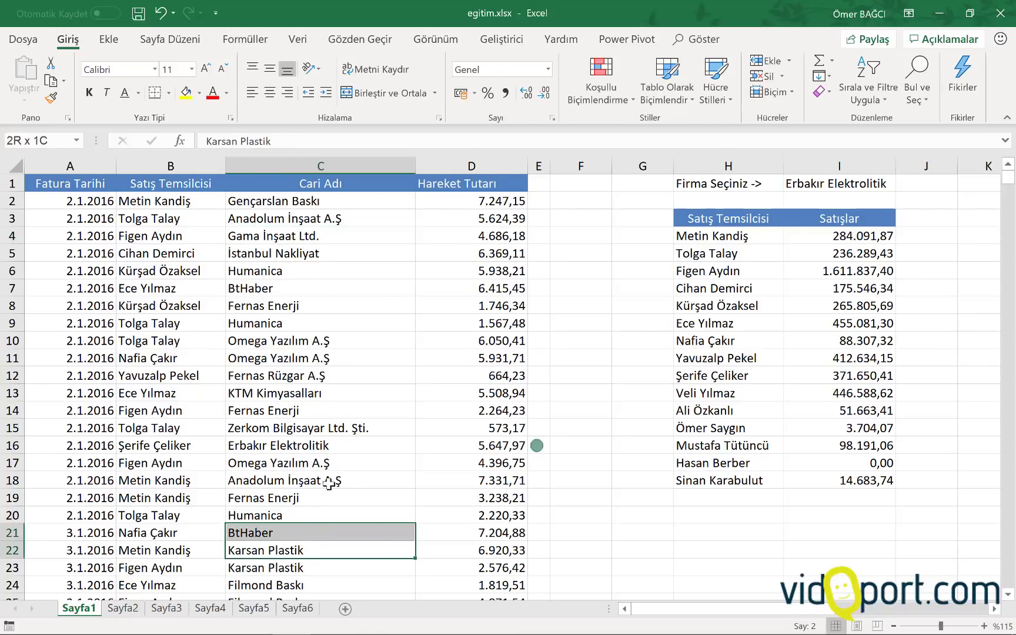
{"action": "left_click", "coordinate": [368, 259]}
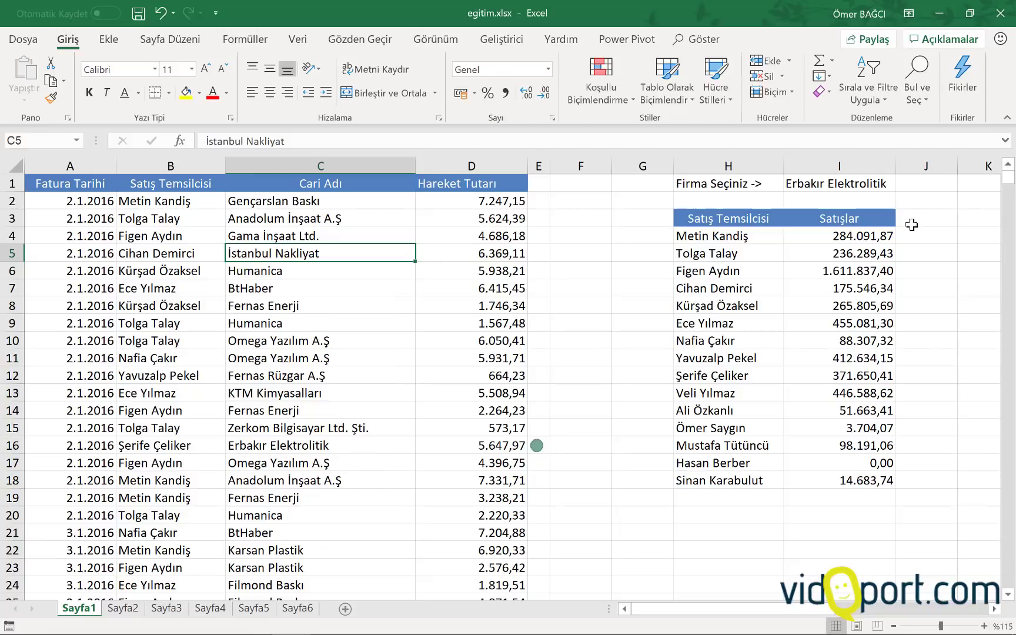
{"action": "left_click", "coordinate": [842, 498]}
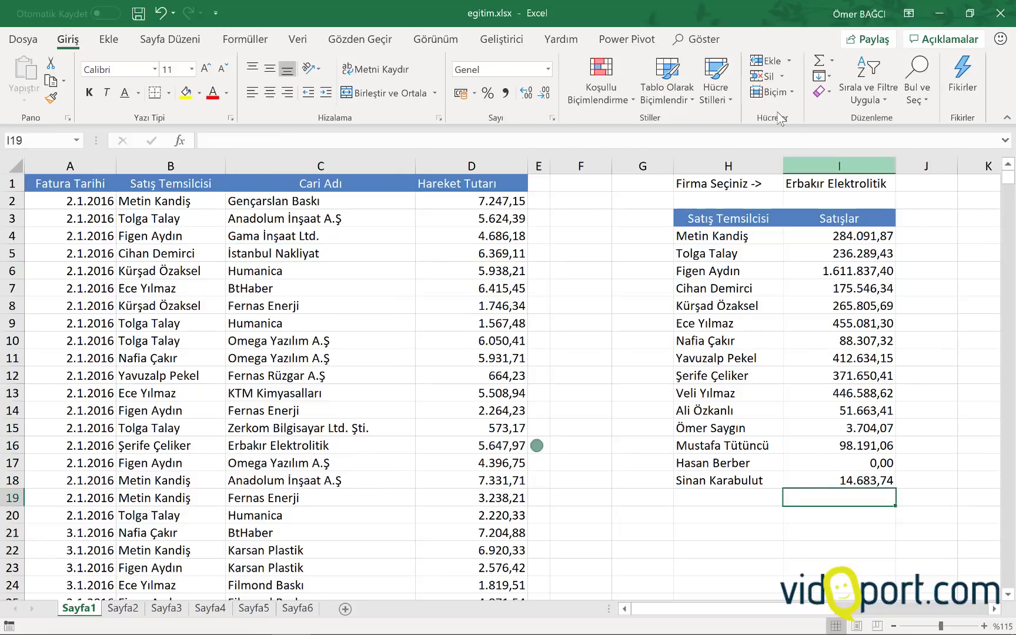
AutoSum the rep sales in I19 and add a % header in J3
{"action": "left_click", "coordinate": [824, 65]}
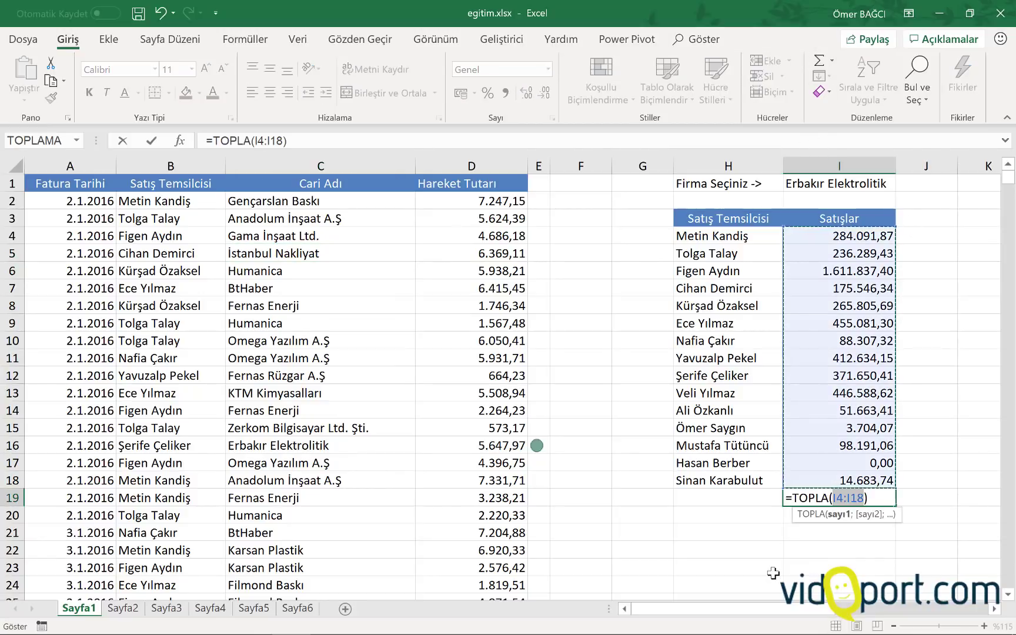
{"action": "key", "text": "Return"}
{"action": "key", "text": "Right"}
{"action": "key", "text": "Right"}
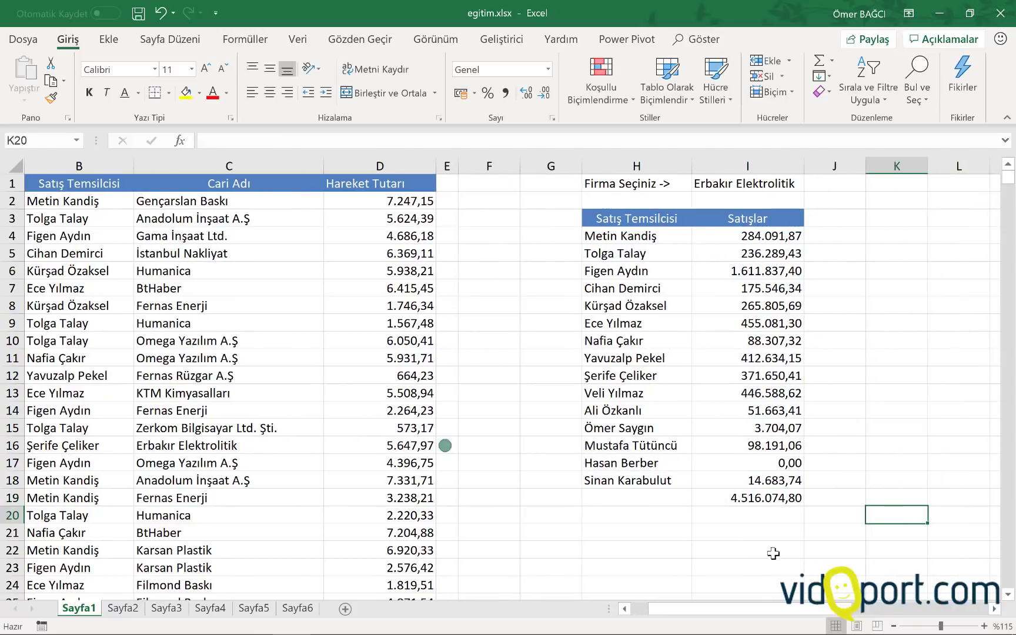
{"action": "key", "text": "Right"}
{"action": "left_click", "coordinate": [844, 213]}
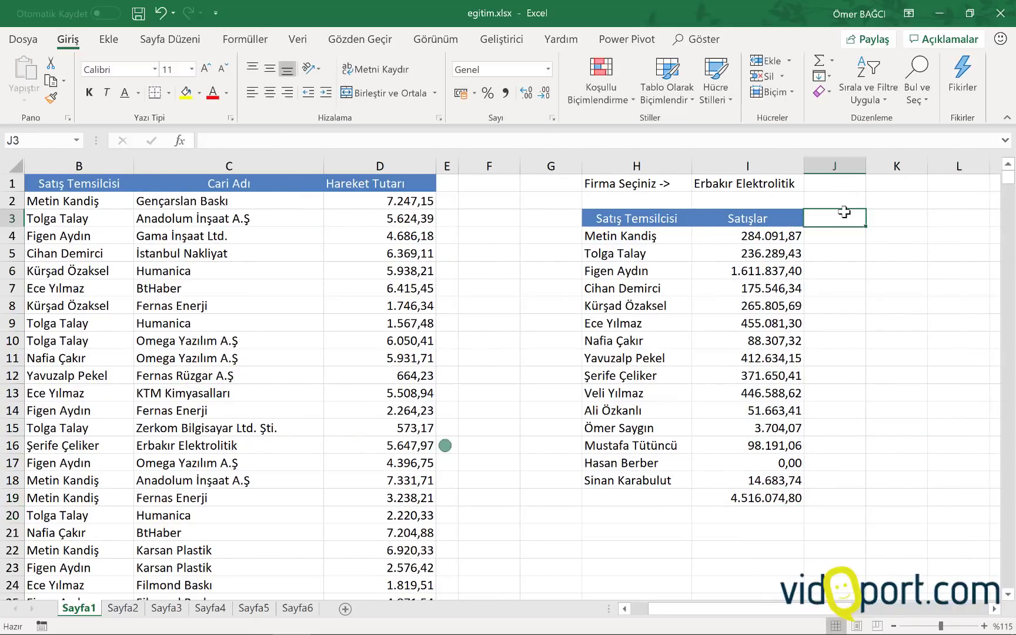
{"action": "type", "text": "%"}
{"action": "key", "text": "Return"}
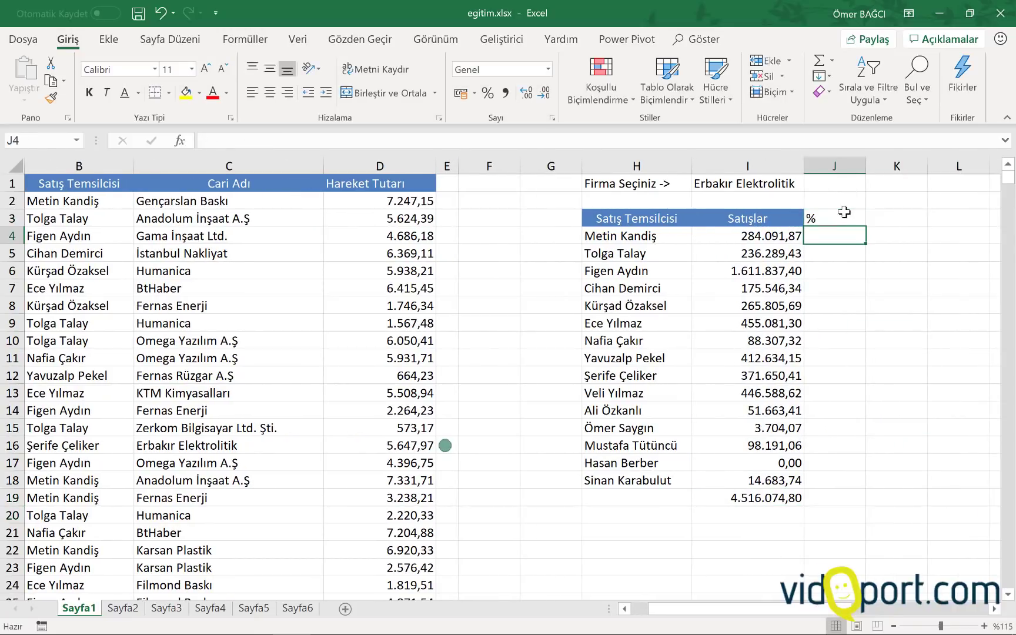
Enter =I4/$I$19 in J4 and fill it down to J19
{"action": "type", "text": "="}
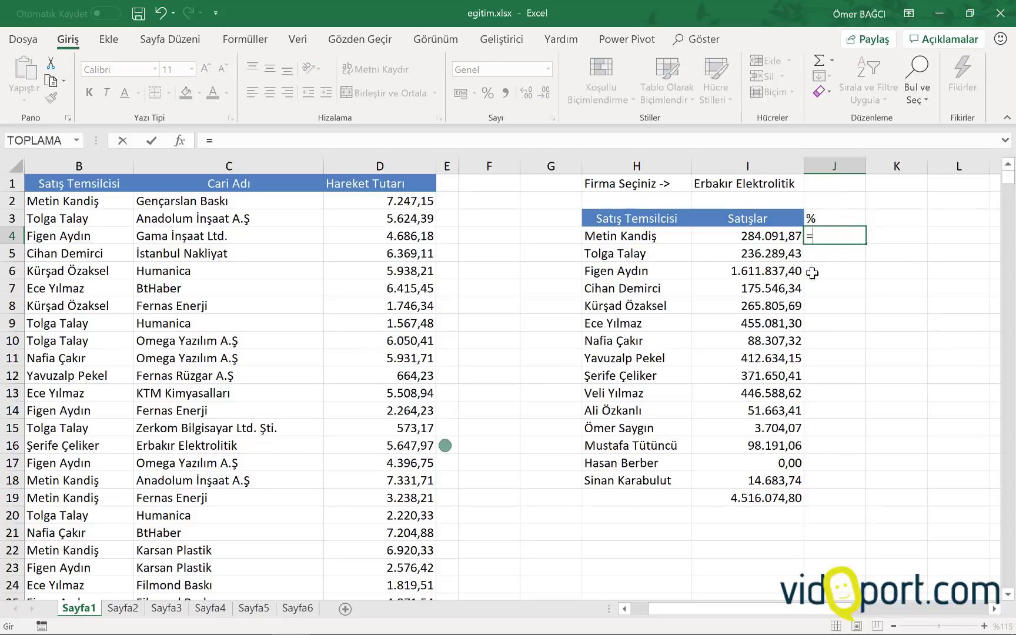
{"action": "left_click", "coordinate": [777, 236]}
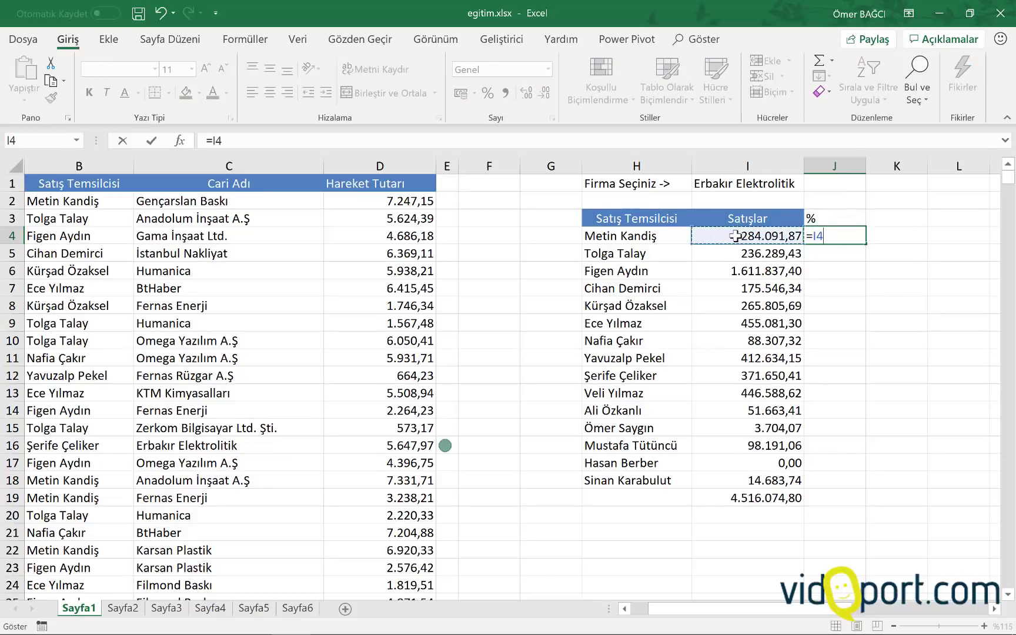
{"action": "type", "text": "/"}
{"action": "left_click", "coordinate": [776, 500]}
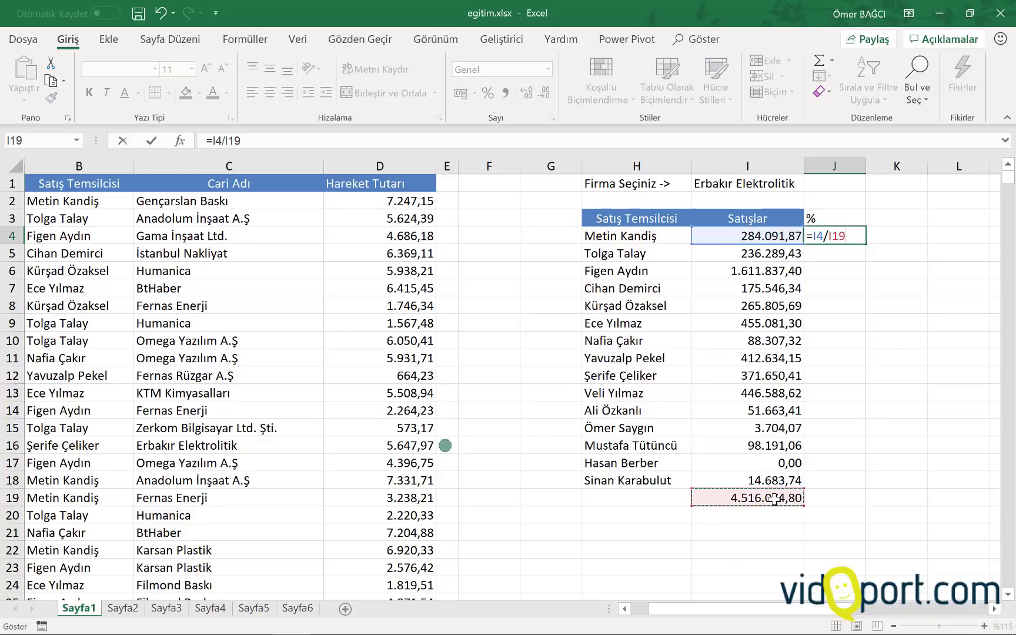
{"action": "key", "text": "F4"}
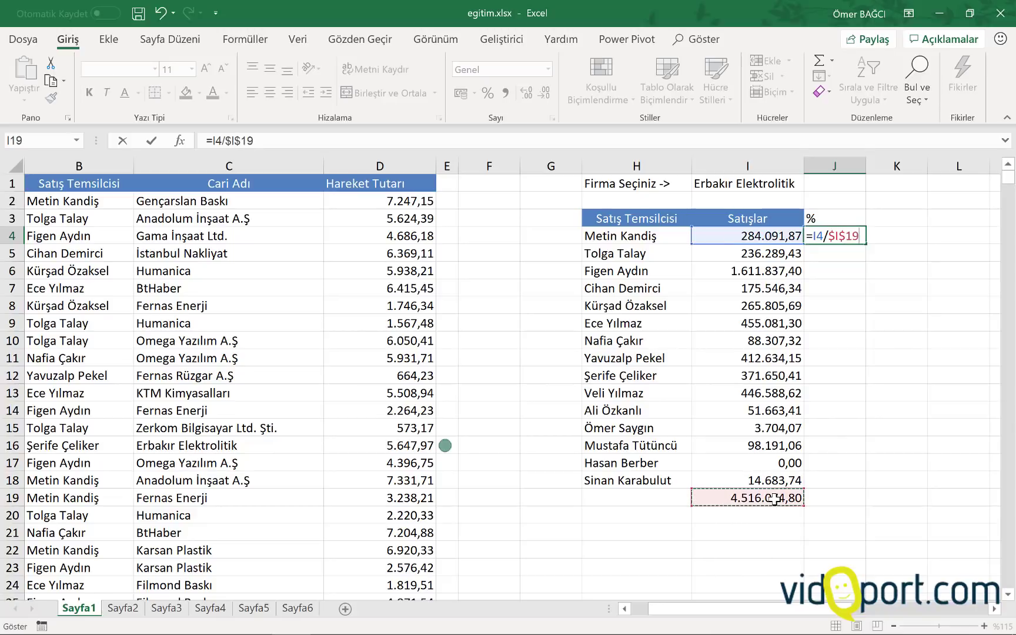
{"action": "key", "text": "Return"}
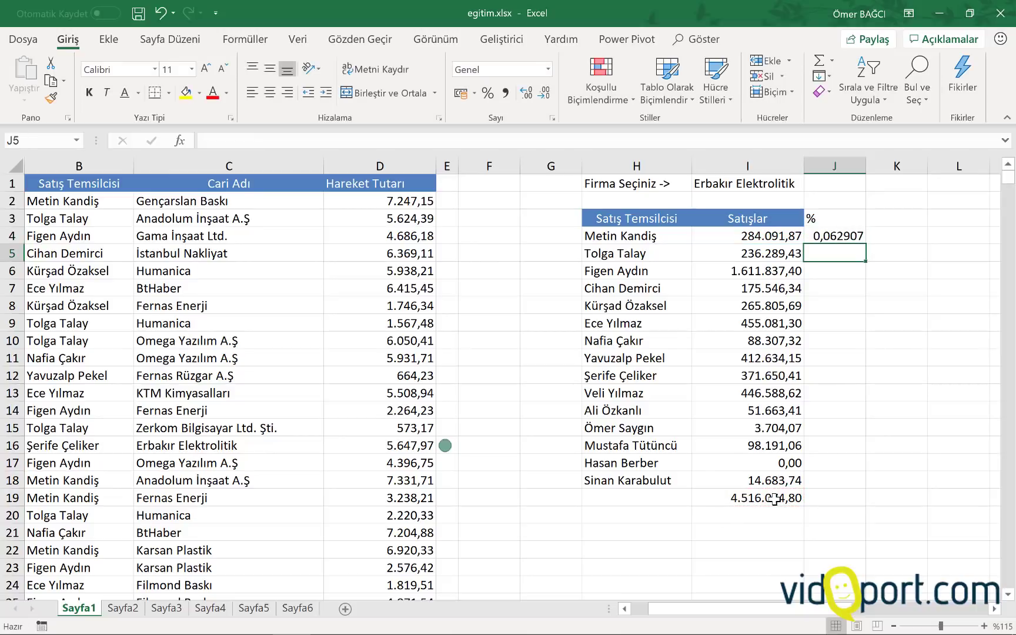
{"action": "left_click", "coordinate": [852, 238]}
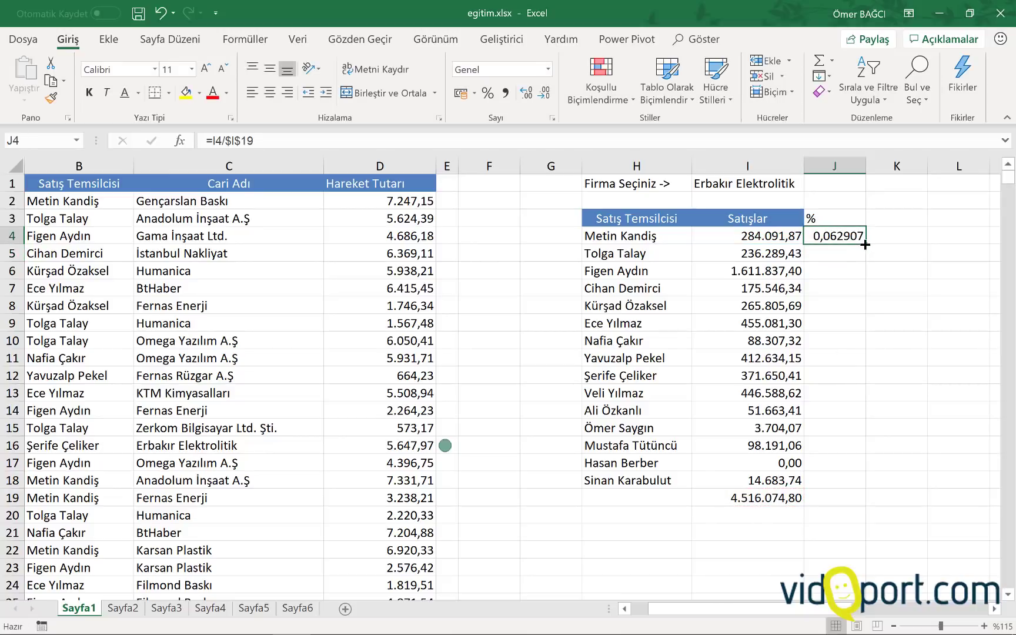
{"action": "left_click_drag", "start_coordinate": [865, 244], "coordinate": [850, 514]}
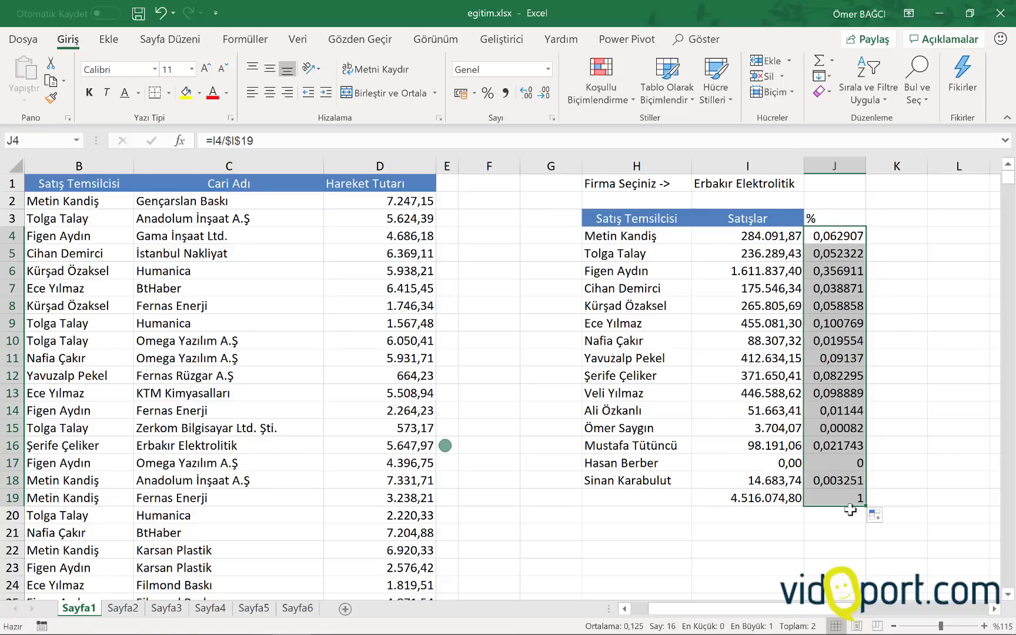
{"action": "key", "text": "ctrl+1"}
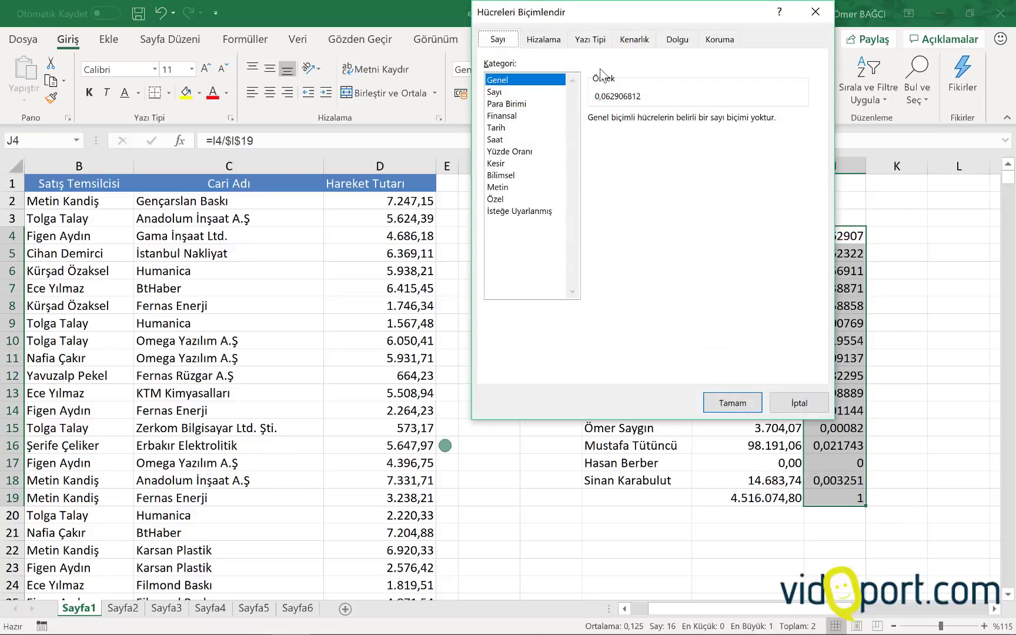
Format the J4:J19 shares as Yüzde Oranı percentages
{"action": "left_click", "coordinate": [509, 152]}
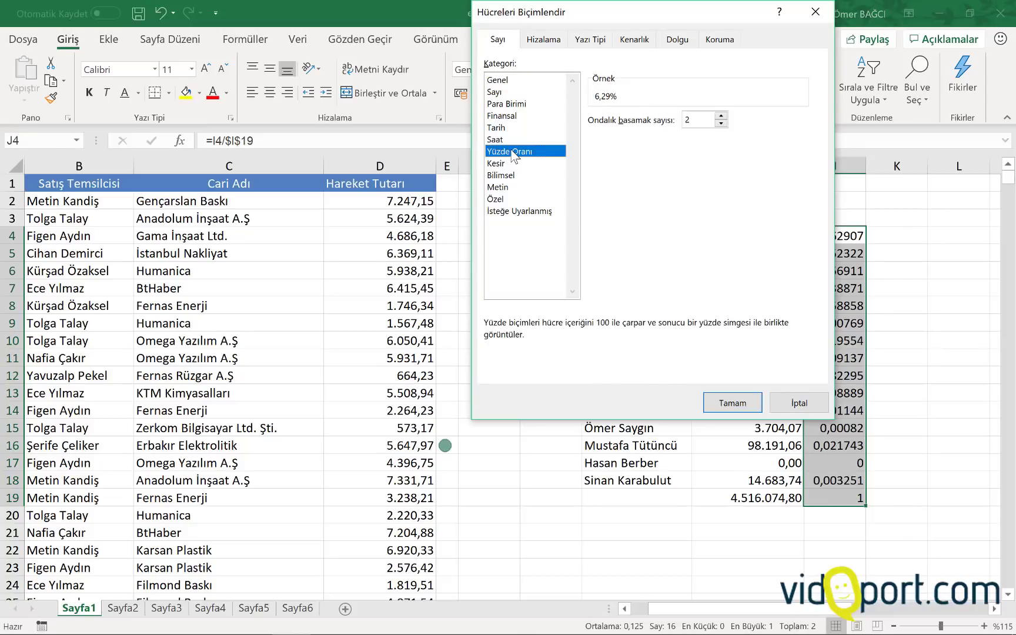
{"action": "key", "text": "Return"}
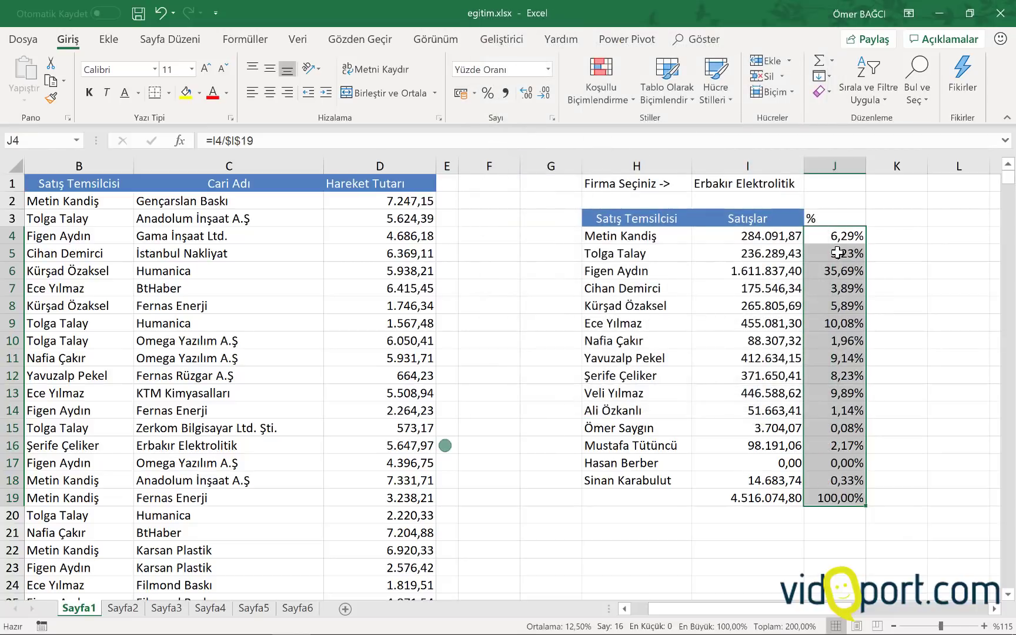
{"action": "left_click", "coordinate": [843, 270]}
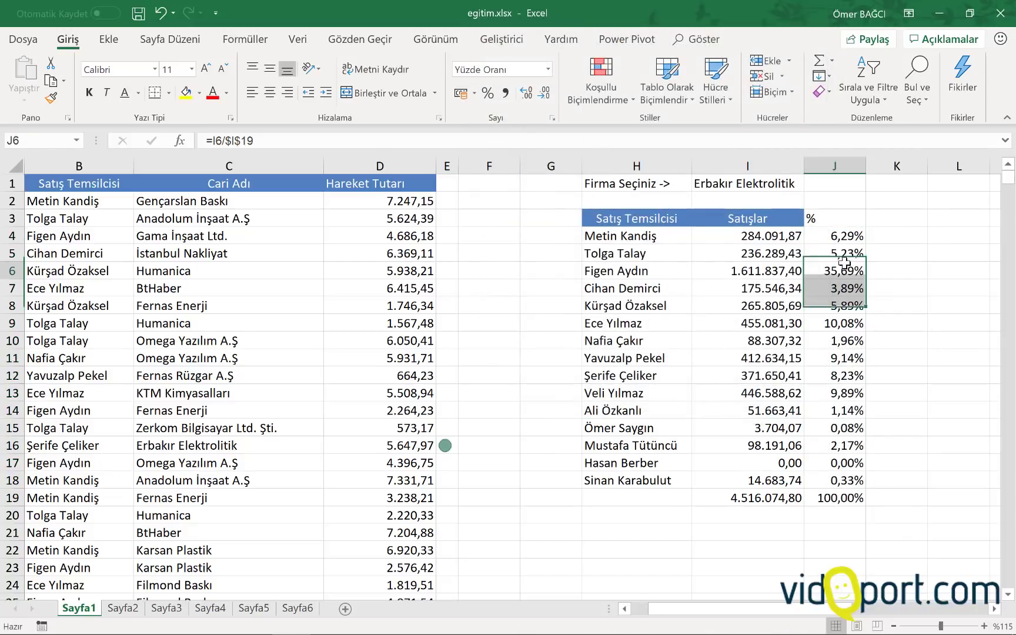
Format-paint the Satışlar header style from I3 onto the % header in J3
{"action": "left_click", "coordinate": [761, 219]}
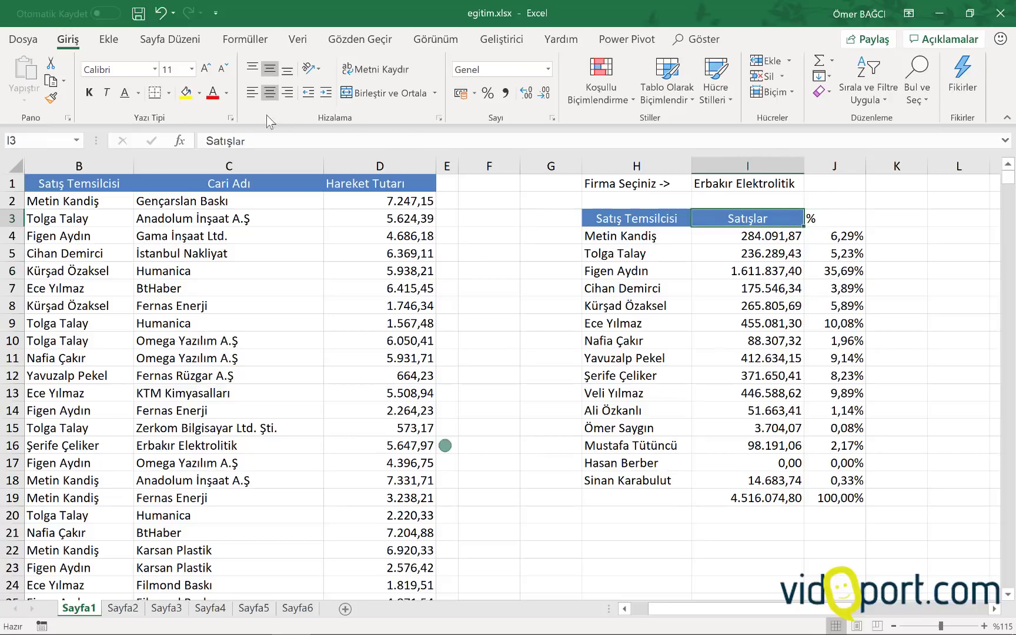
{"action": "left_click", "coordinate": [51, 99]}
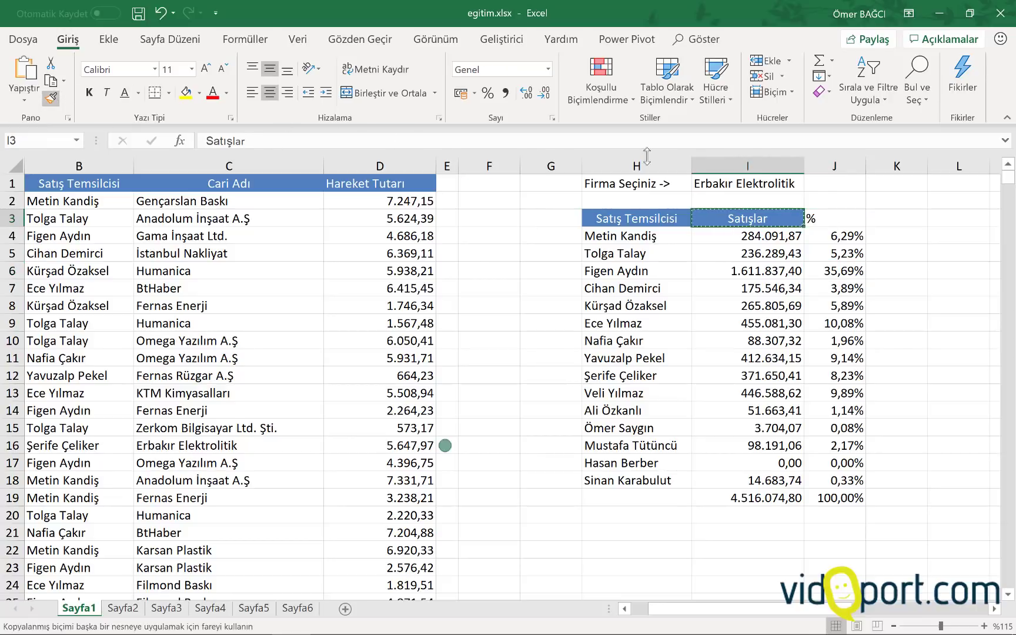
{"action": "left_click", "coordinate": [840, 217]}
{"action": "left_click", "coordinate": [778, 299]}
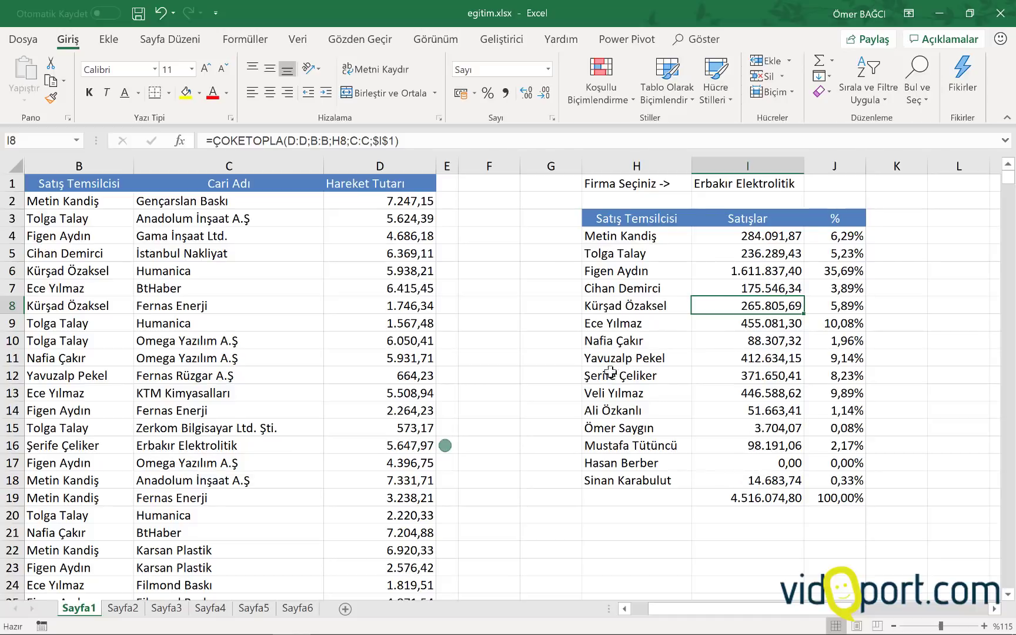
{"action": "left_click_drag", "start_coordinate": [596, 238], "coordinate": [617, 393]}
{"action": "left_click", "coordinate": [727, 290]}
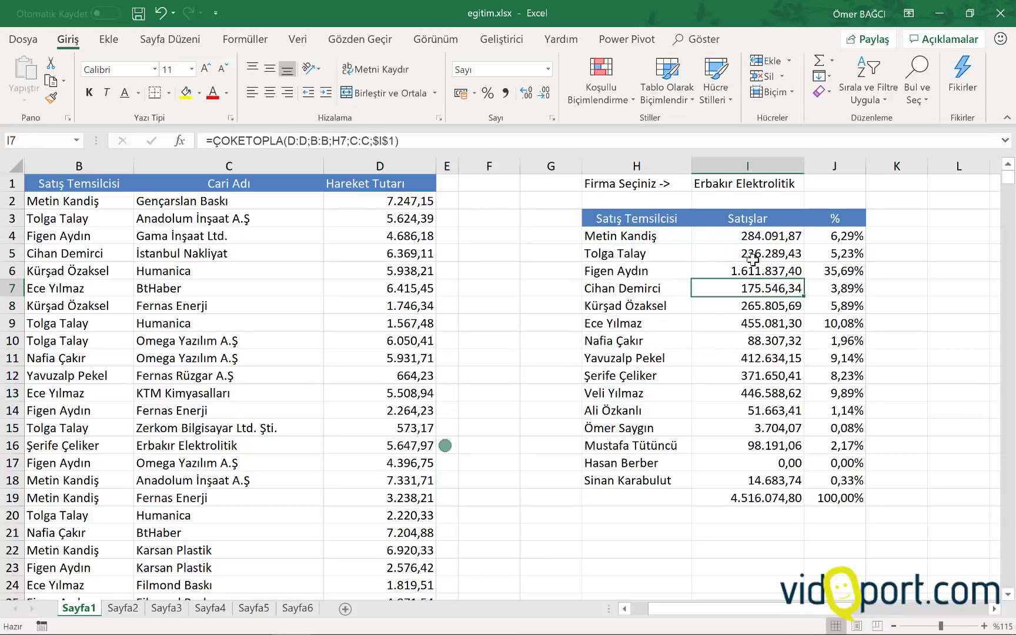
{"action": "right_click", "coordinate": [768, 360]}
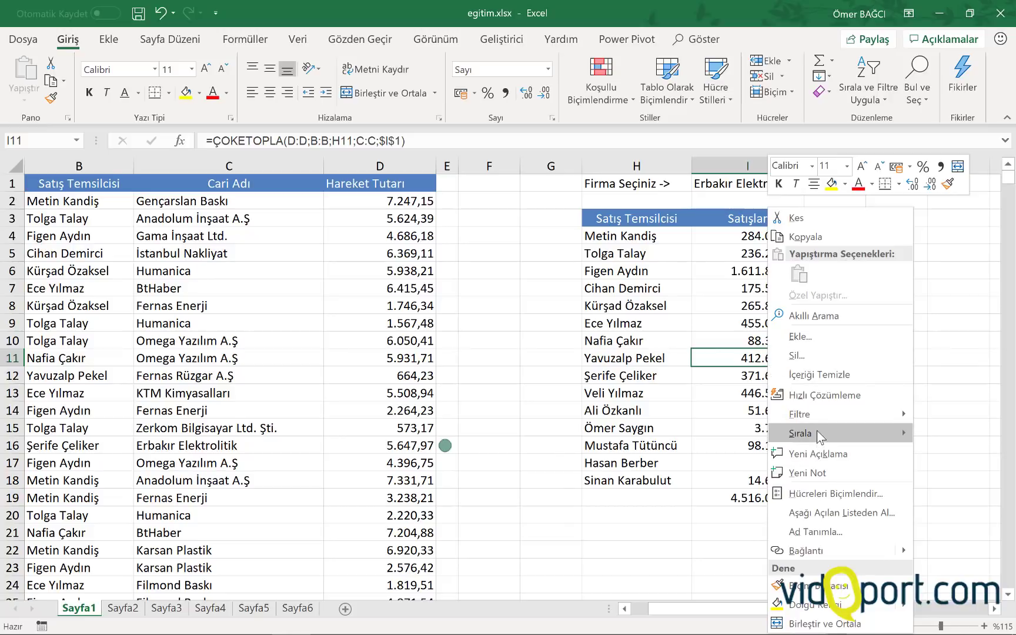
{"action": "mouse_move", "coordinate": [826, 433]}
{"action": "left_click", "coordinate": [650, 450]}
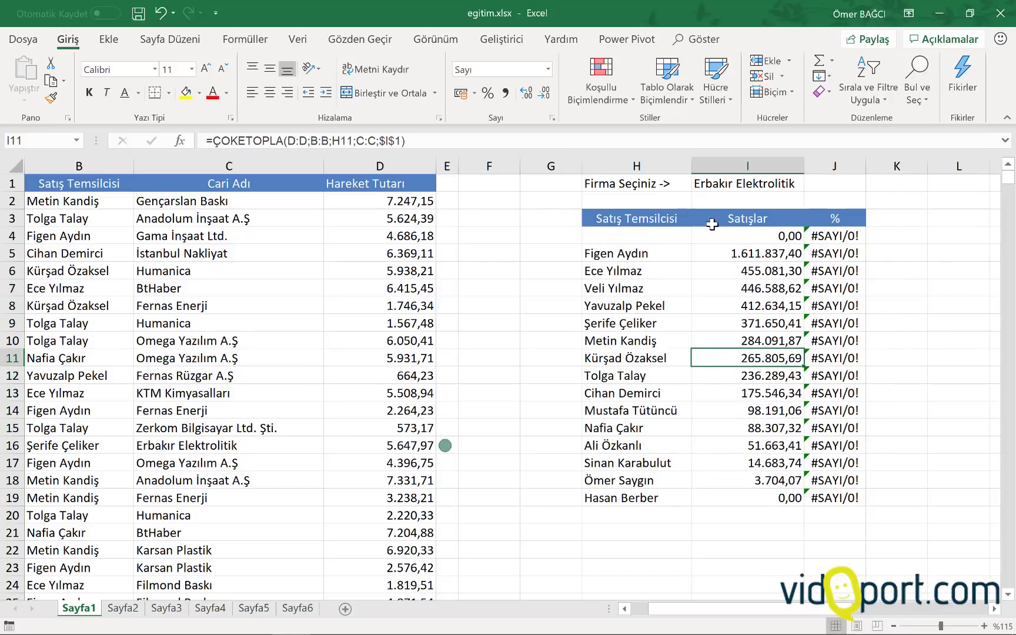
{"action": "left_click", "coordinate": [160, 13]}
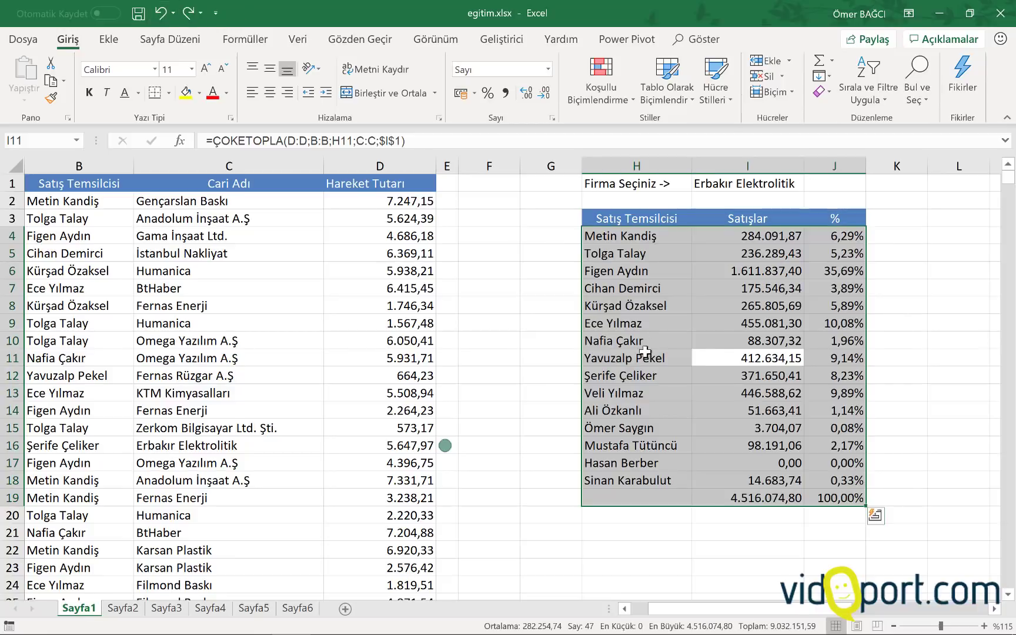
{"action": "left_click", "coordinate": [674, 424]}
{"action": "left_click", "coordinate": [645, 218]}
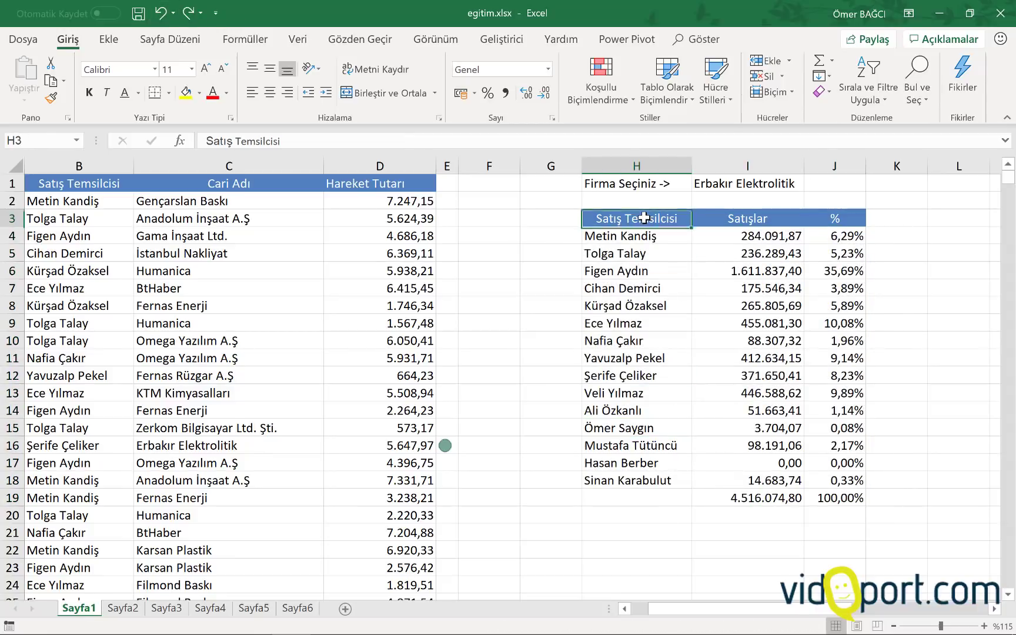
{"action": "left_click_drag", "start_coordinate": [645, 218], "coordinate": [862, 374]}
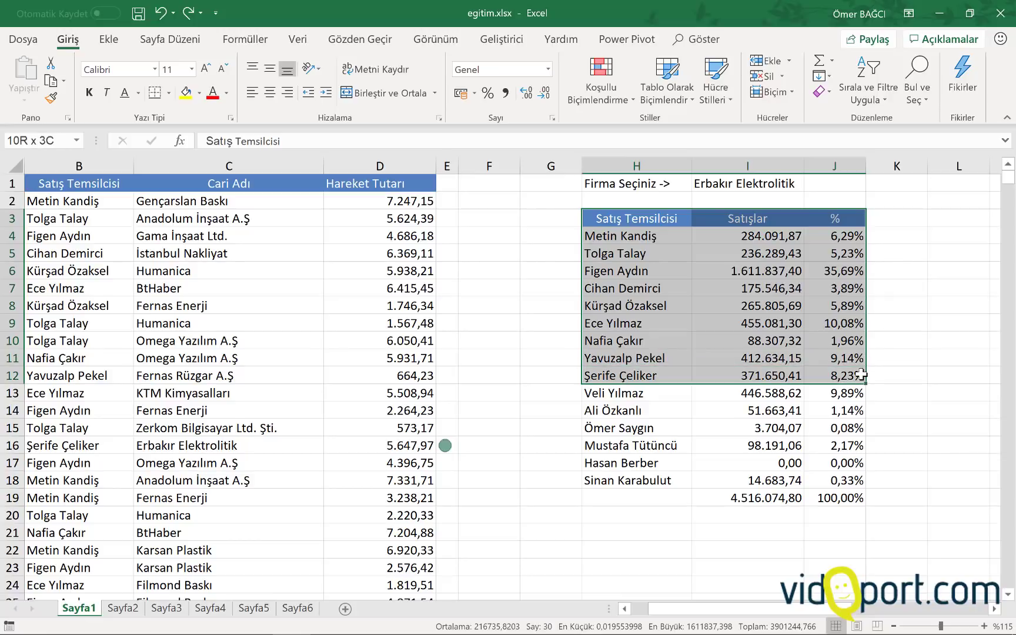
{"action": "left_click", "coordinate": [747, 305]}
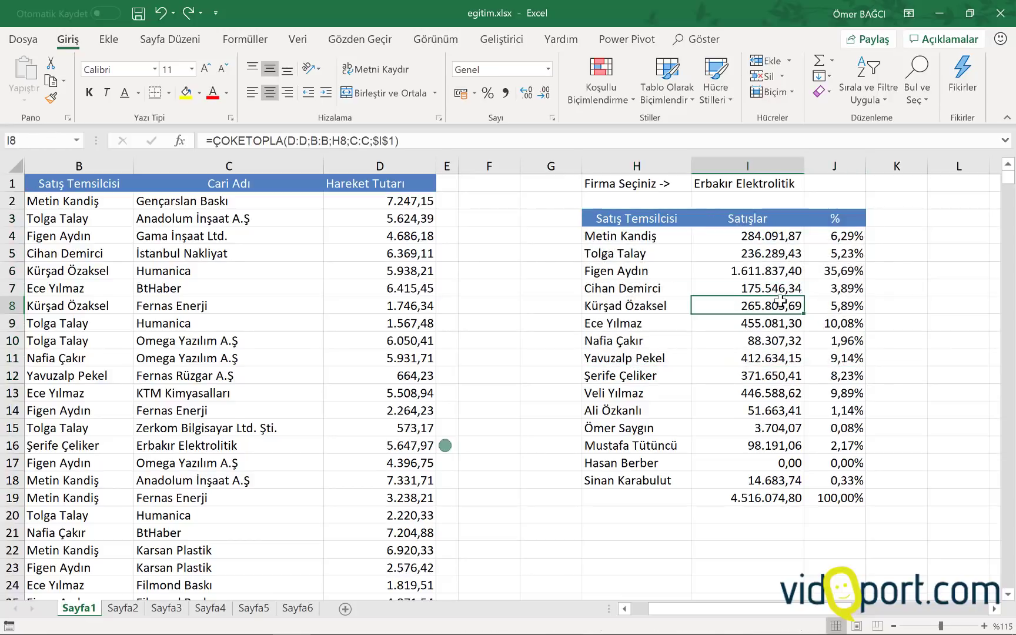
{"action": "left_click_drag", "start_coordinate": [621, 223], "coordinate": [812, 216]}
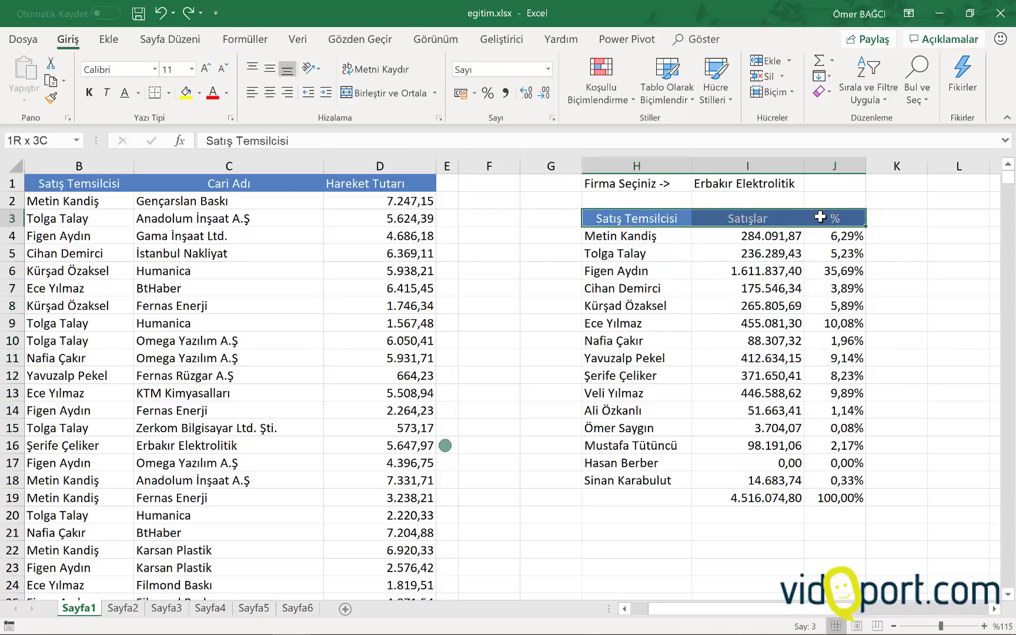
{"action": "left_click_drag", "start_coordinate": [601, 356], "coordinate": [803, 358]}
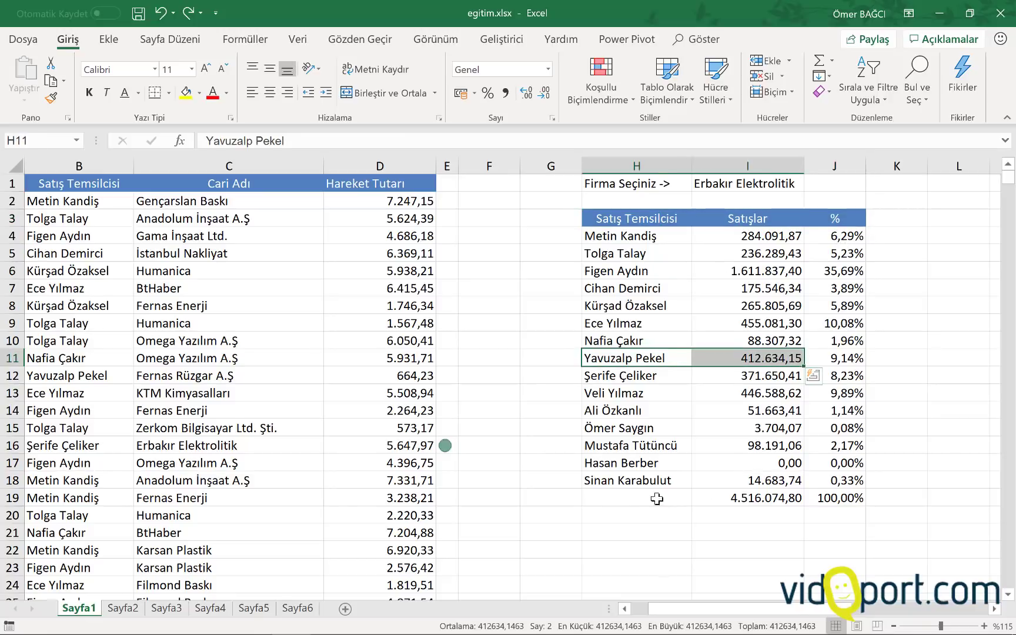
{"action": "left_click_drag", "start_coordinate": [653, 499], "coordinate": [855, 496]}
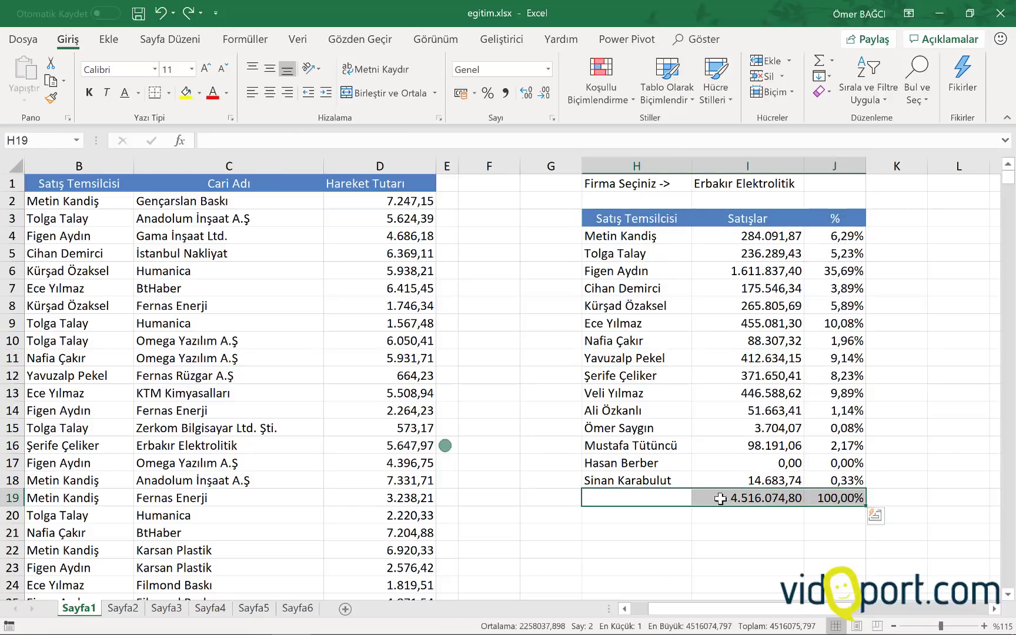
{"action": "left_click", "coordinate": [647, 406]}
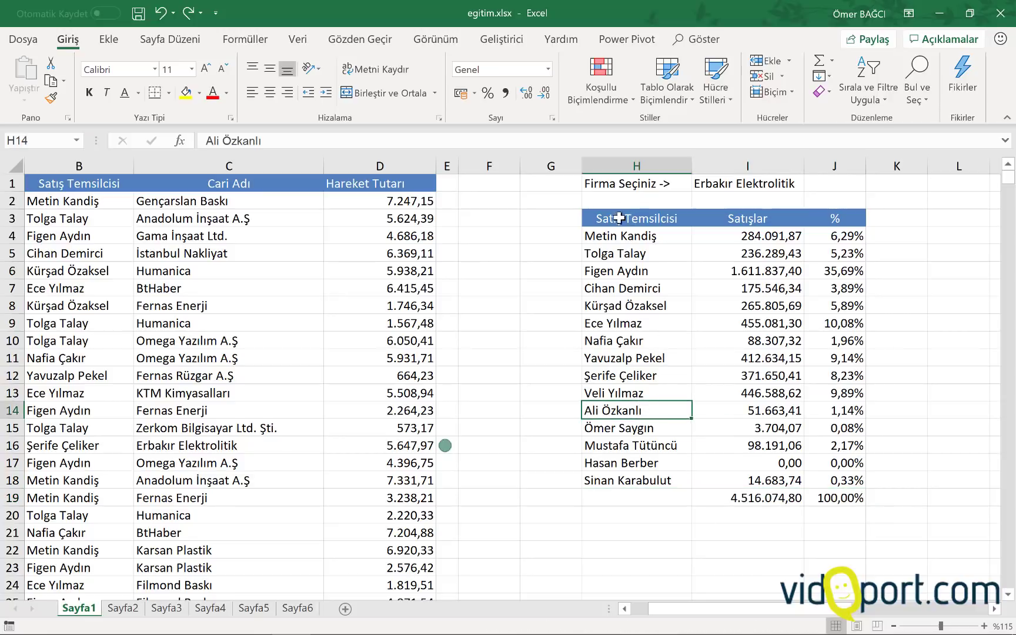
{"action": "mouse_move", "coordinate": [605, 218]}
{"action": "left_mouse_down"}
{"action": "mouse_move", "coordinate": [831, 245]}
{"action": "mouse_move", "coordinate": [854, 486]}
{"action": "left_mouse_up"}
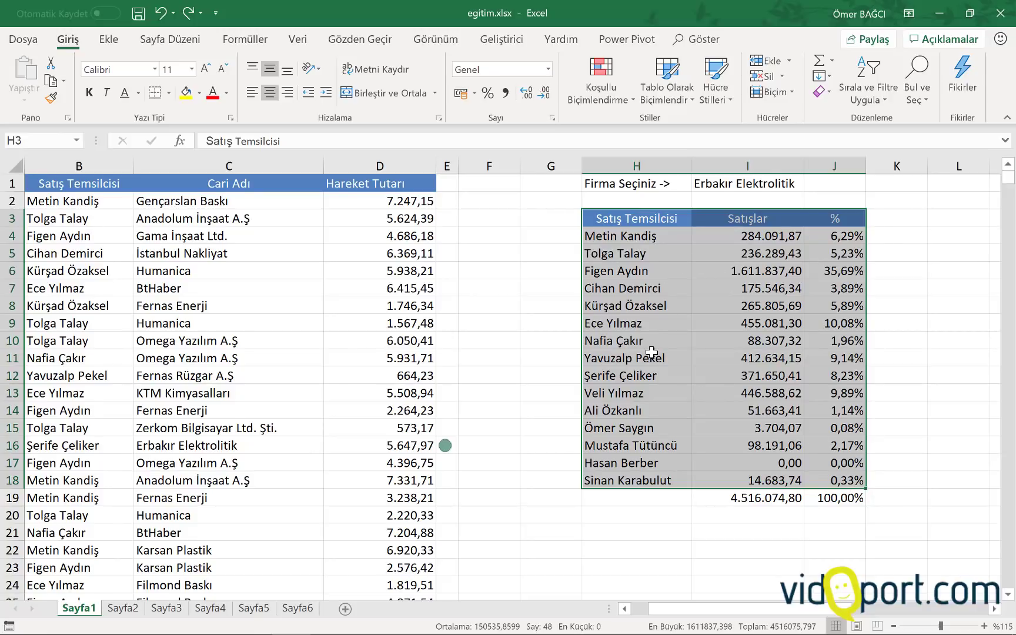
Sort the H3:J18 rep summary by Satışlar, Largest to Smallest
{"action": "left_click", "coordinate": [298, 39]}
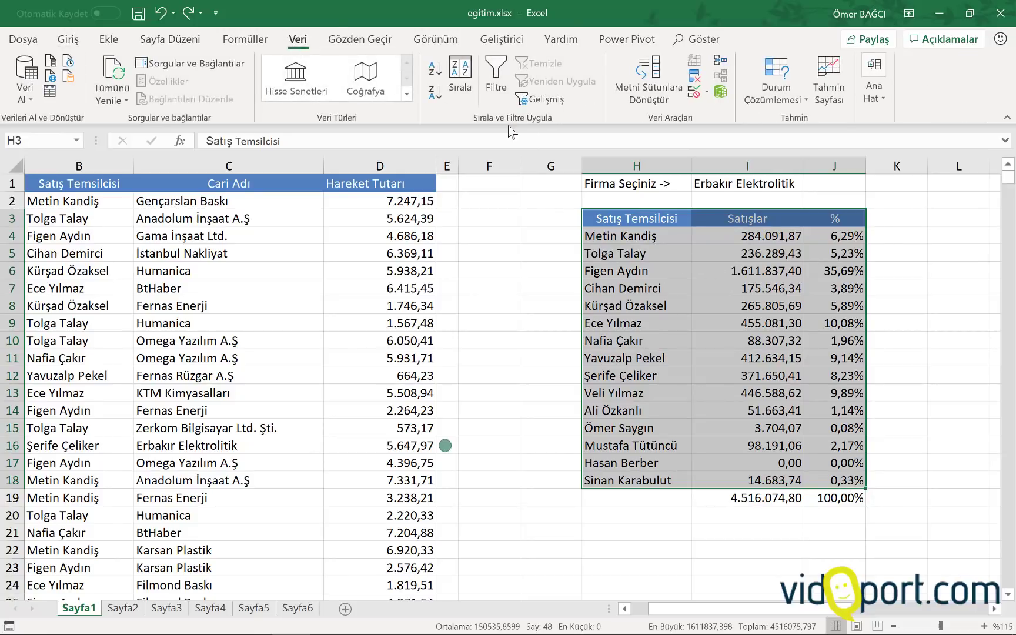
{"action": "left_click", "coordinate": [474, 77]}
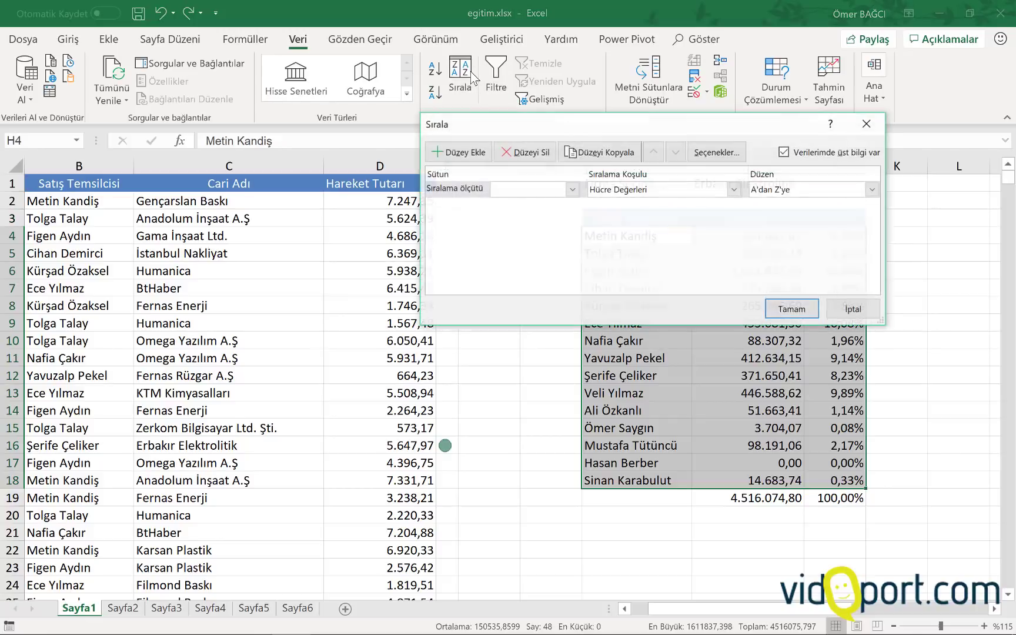
{"action": "left_click_drag", "start_coordinate": [560, 135], "coordinate": [252, 131]}
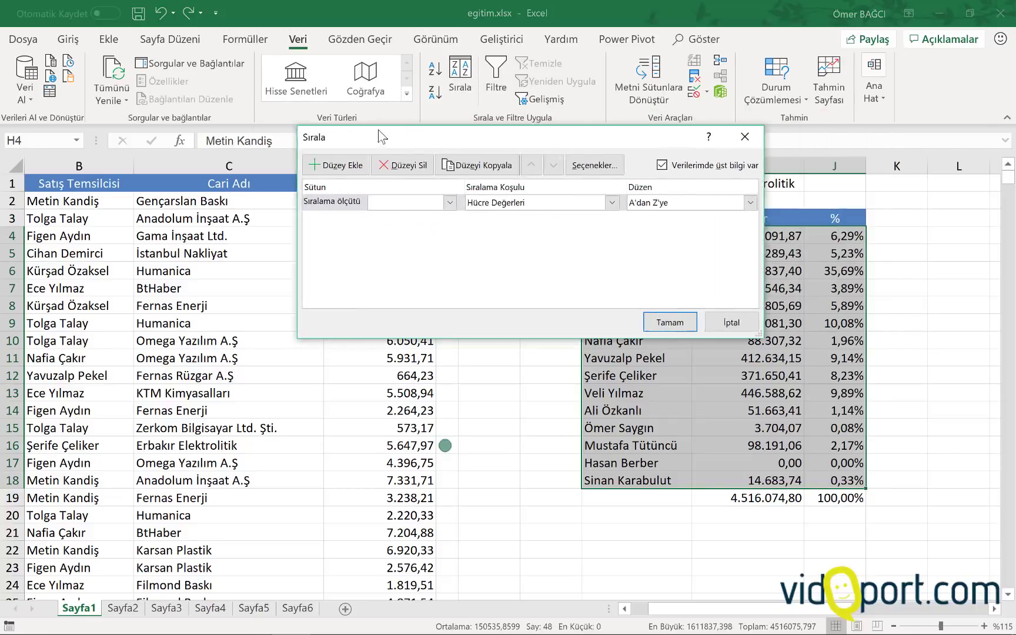
{"action": "left_click", "coordinate": [264, 185]}
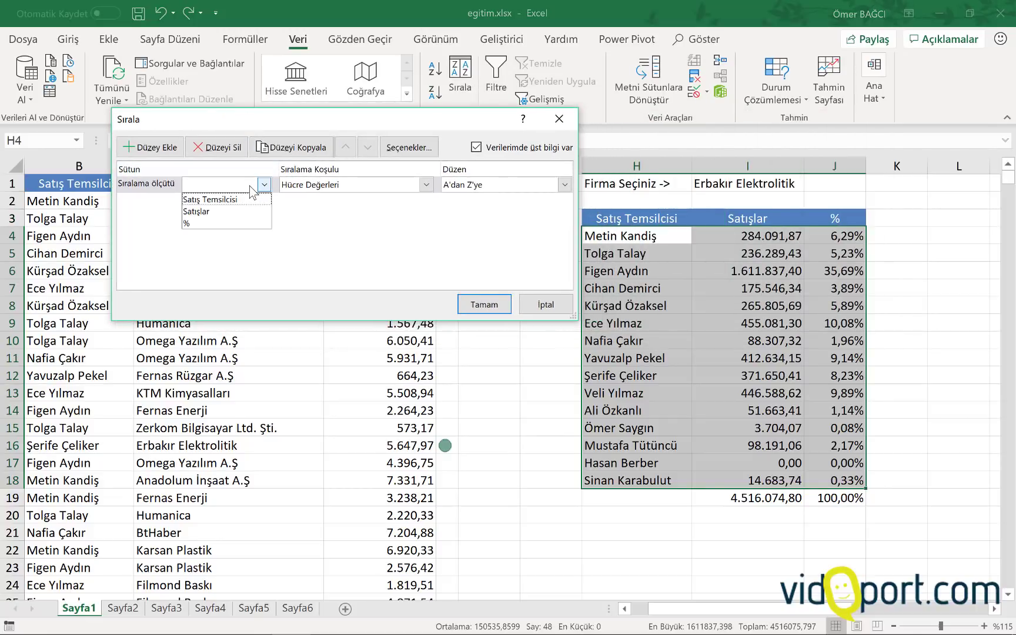
{"action": "left_click", "coordinate": [234, 212]}
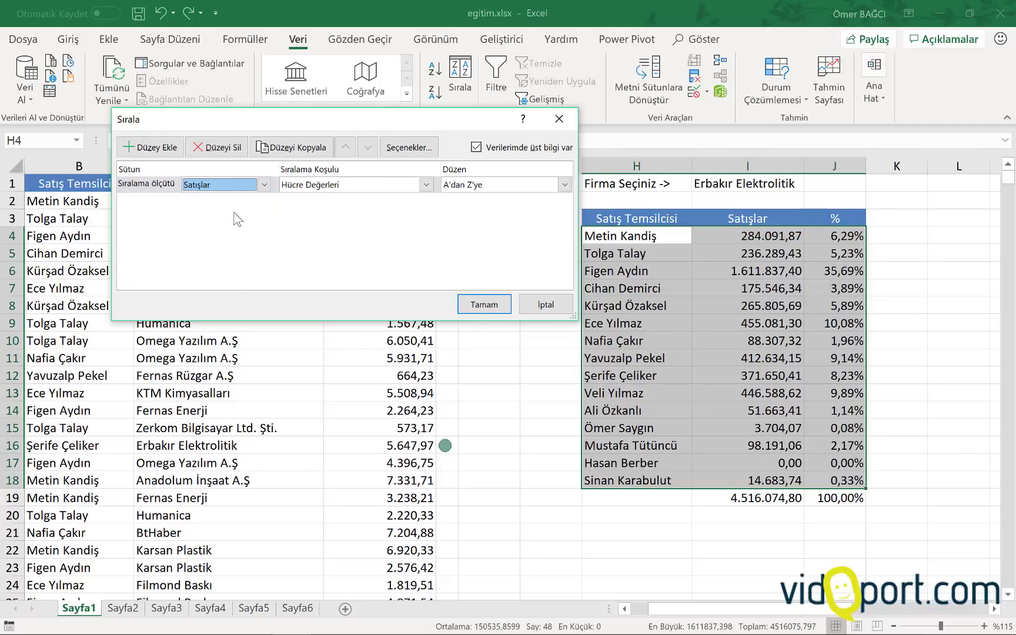
{"action": "left_click", "coordinate": [565, 185]}
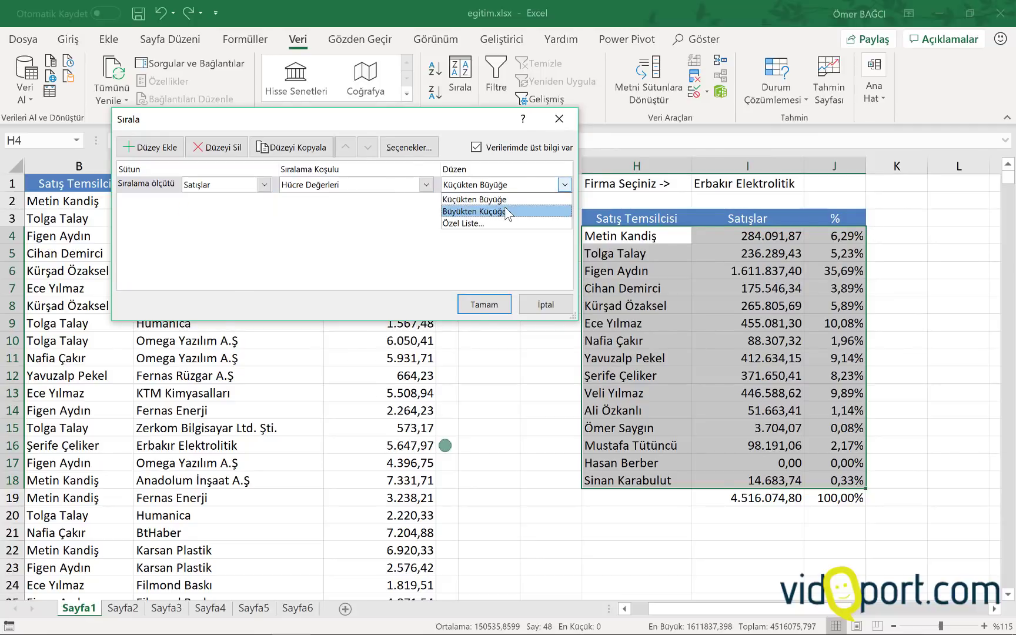
{"action": "left_click", "coordinate": [506, 212]}
{"action": "left_click", "coordinate": [496, 305]}
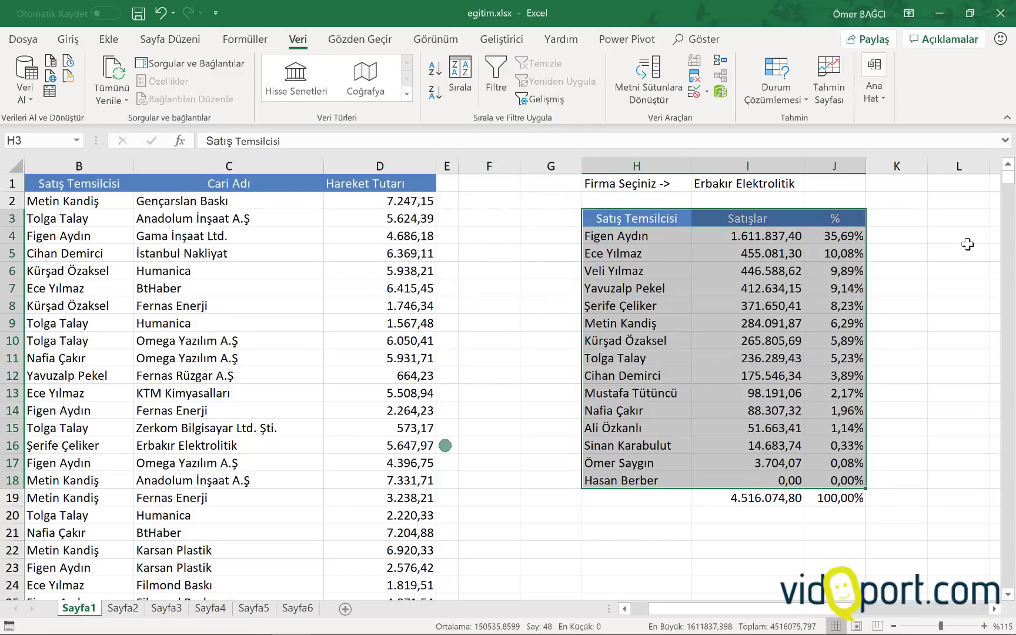
Enter =I4 in K4 and fill it down to K18
{"action": "left_click", "coordinate": [895, 236]}
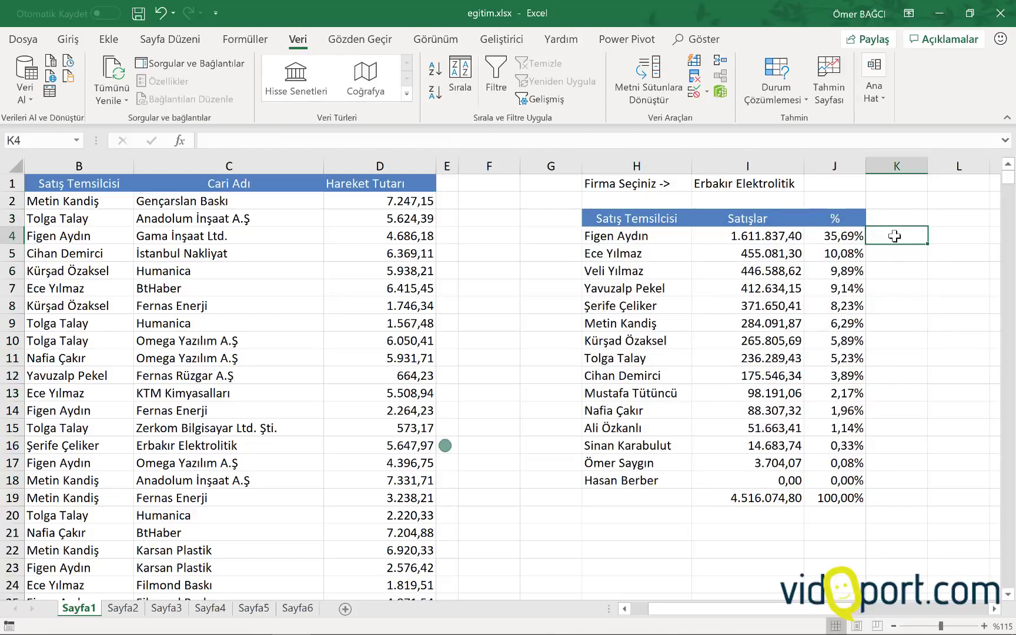
{"action": "type", "text": "="}
{"action": "left_click", "coordinate": [738, 238]}
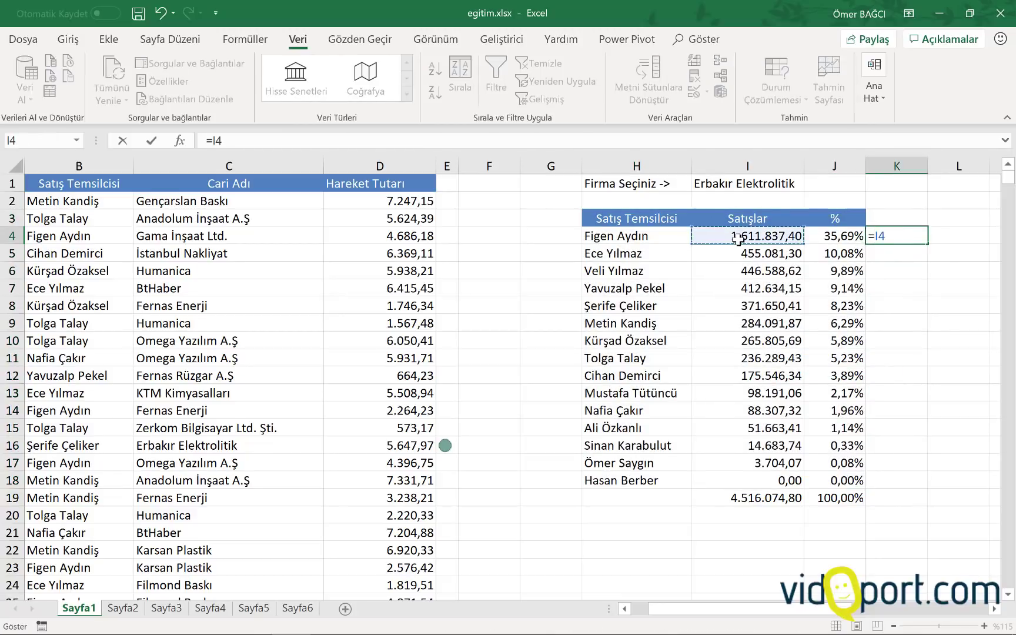
{"action": "key", "text": "Return"}
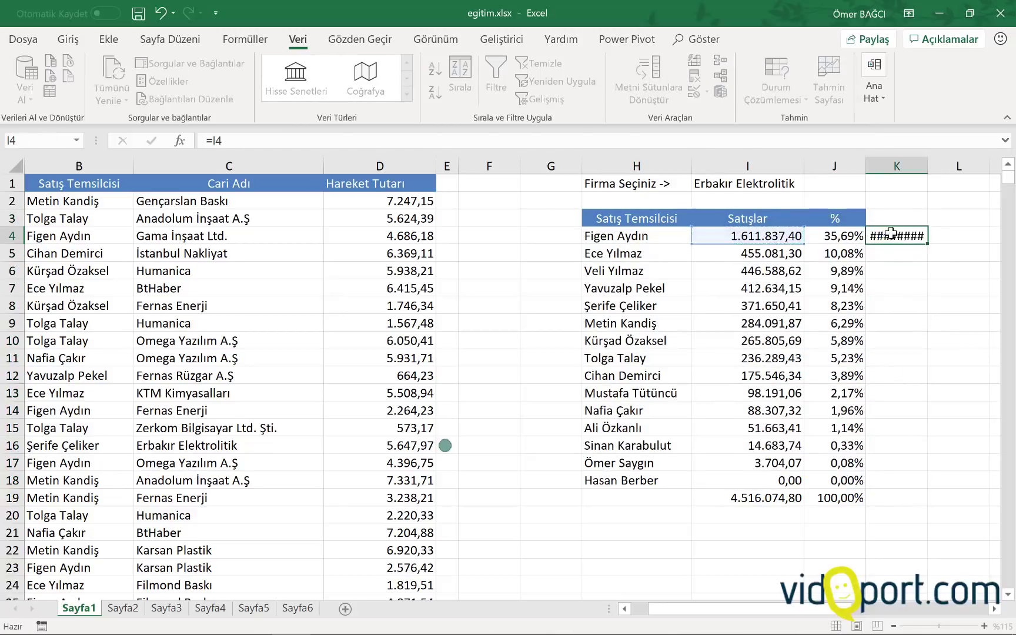
{"action": "left_click", "coordinate": [938, 241]}
{"action": "left_click_drag", "start_coordinate": [946, 247], "coordinate": [942, 488]}
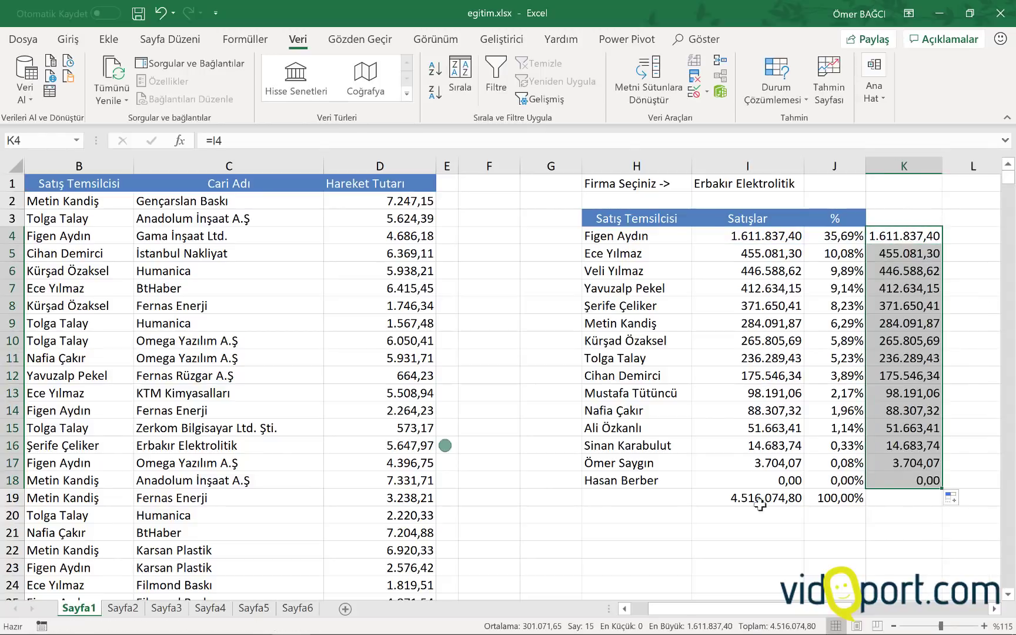
{"action": "left_click_drag", "start_coordinate": [756, 499], "coordinate": [984, 499]}
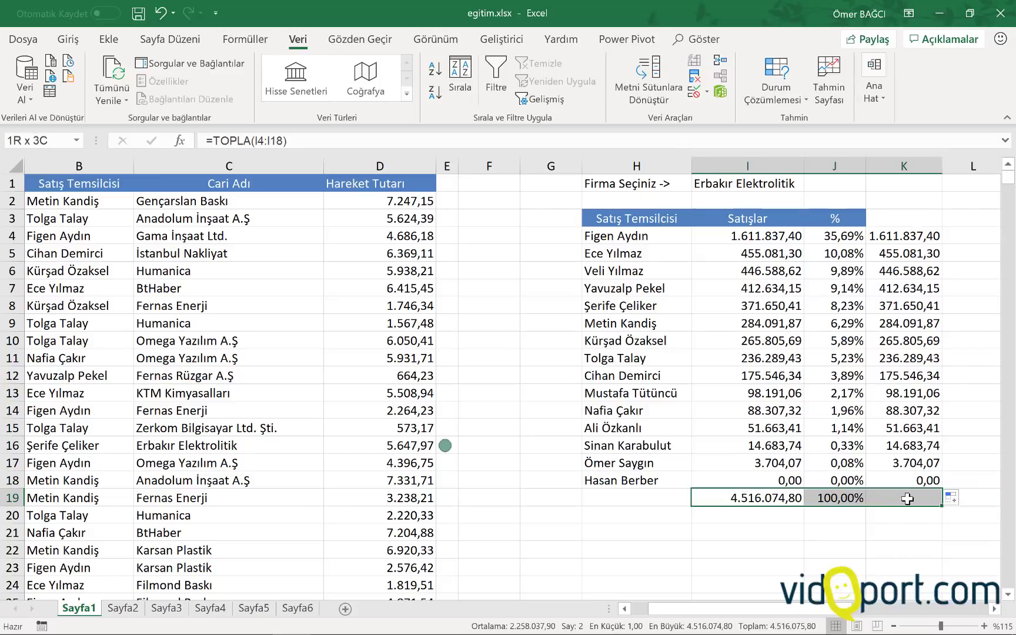
{"action": "left_click", "coordinate": [906, 465]}
{"action": "left_click_drag", "start_coordinate": [894, 236], "coordinate": [897, 473]}
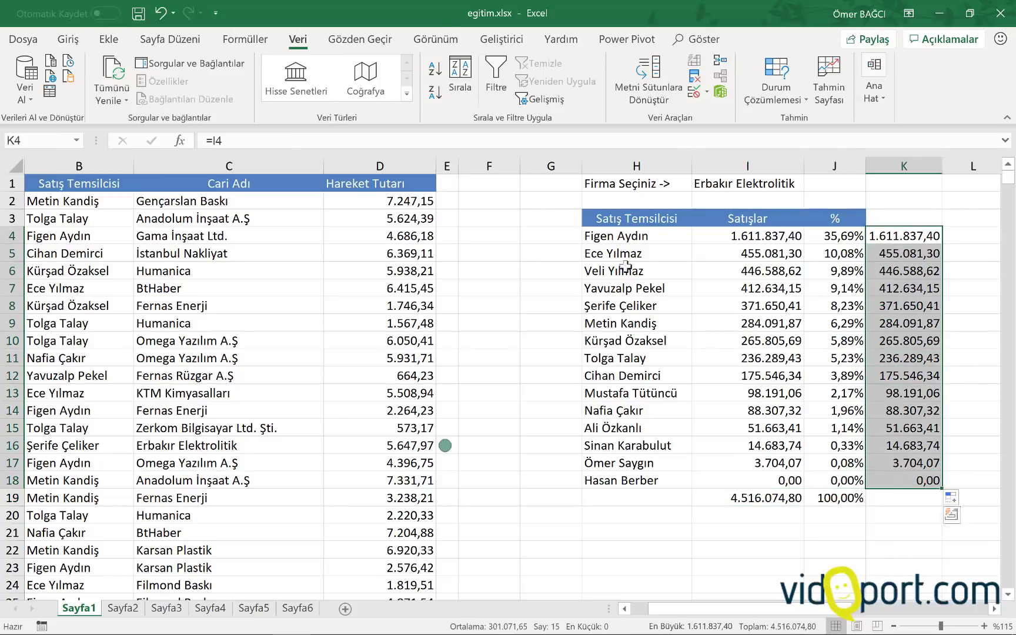
Add a blue data bar rule to K4:K18 with no border, default direction and Show Bar Only
{"action": "left_click", "coordinate": [76, 42]}
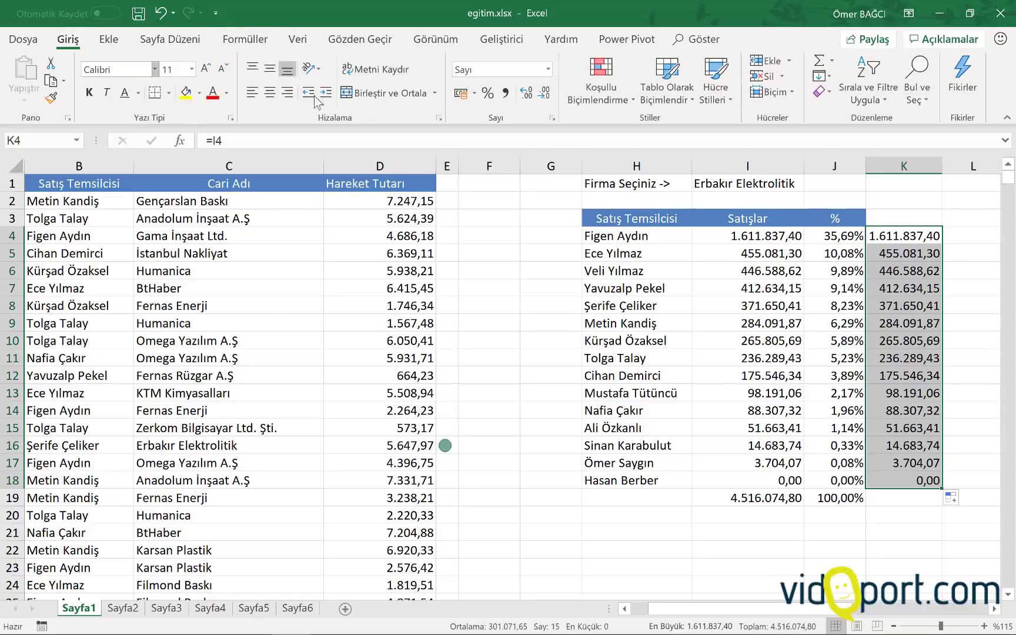
{"action": "left_click", "coordinate": [597, 94]}
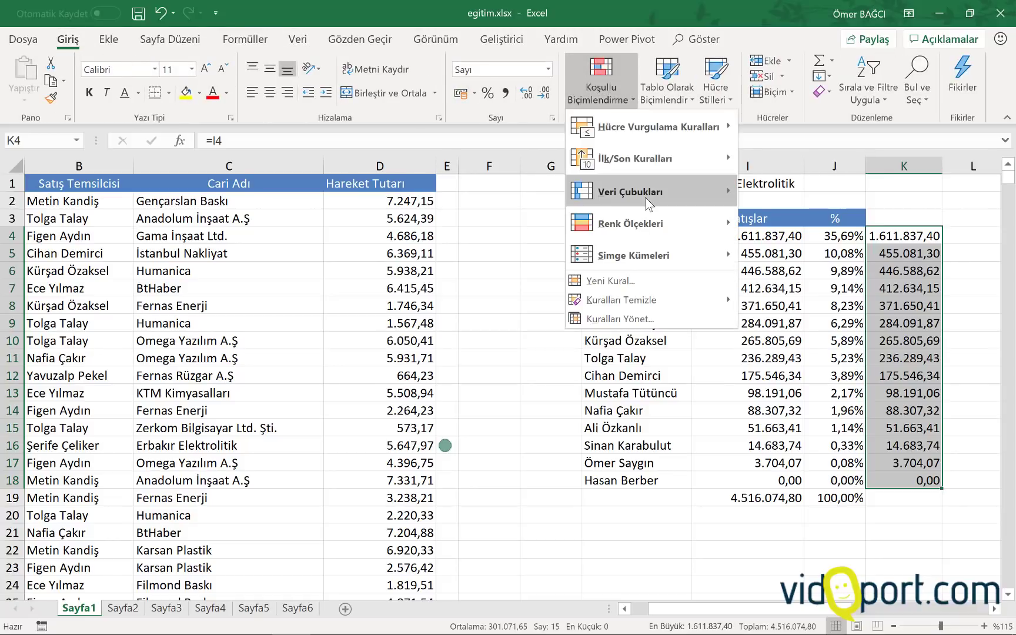
{"action": "mouse_move", "coordinate": [630, 191]}
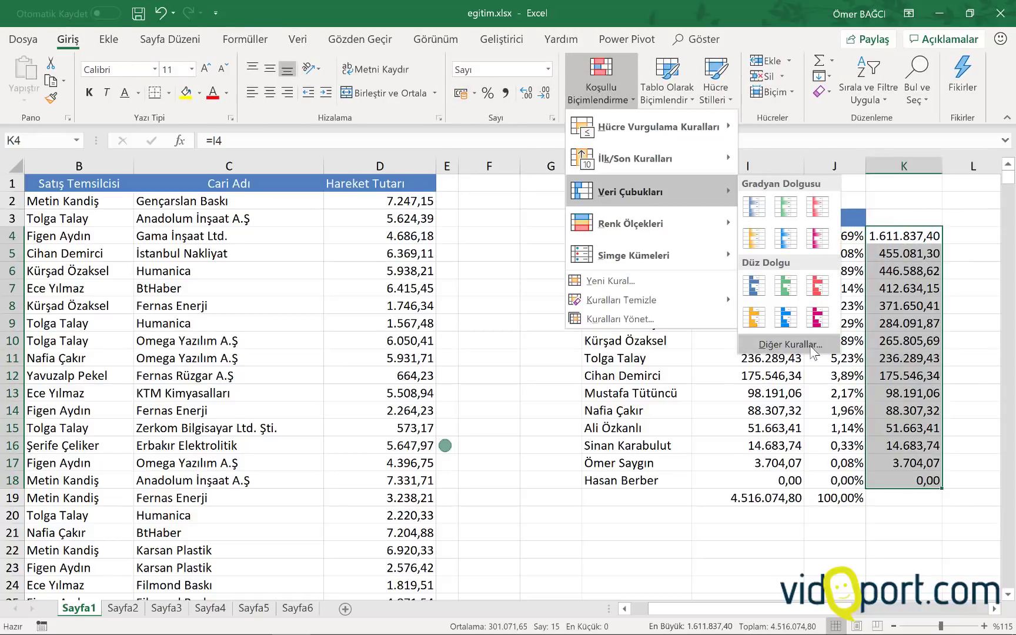
{"action": "left_click", "coordinate": [812, 346]}
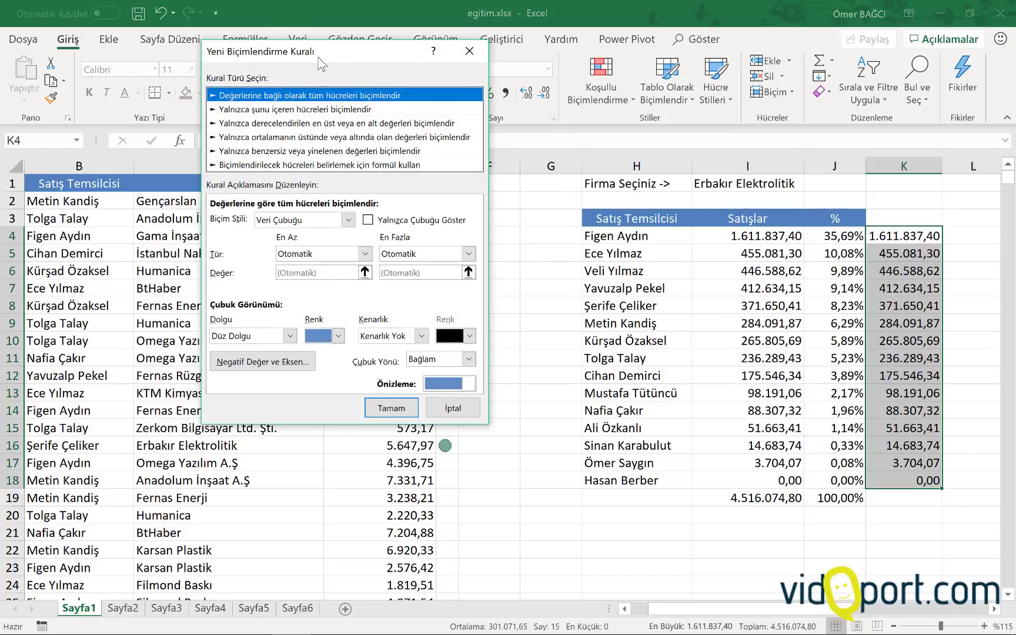
{"action": "left_click_drag", "start_coordinate": [319, 59], "coordinate": [297, 84]}
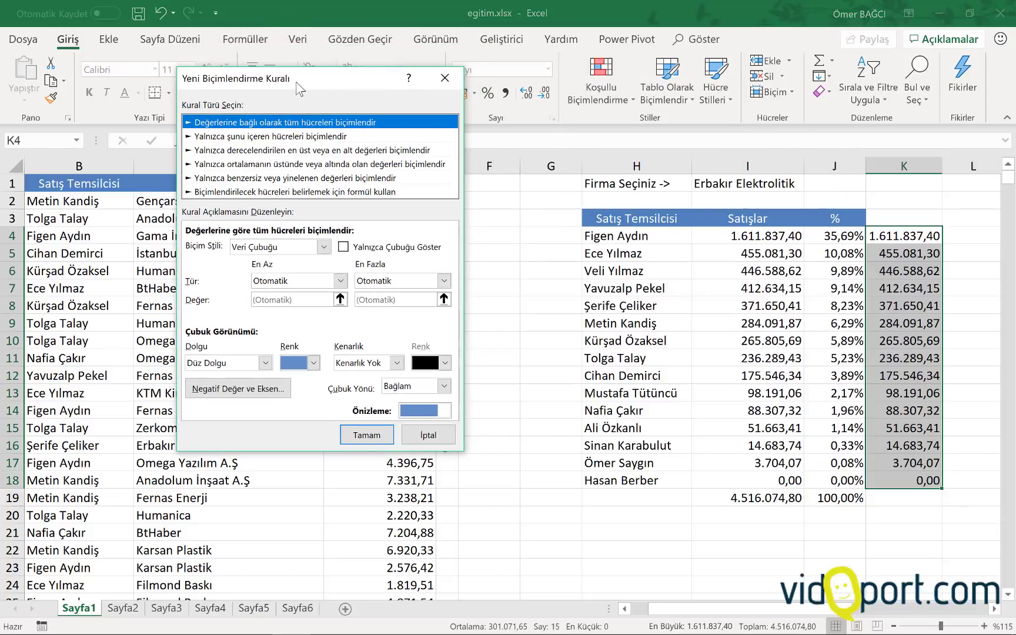
{"action": "left_click", "coordinate": [302, 365]}
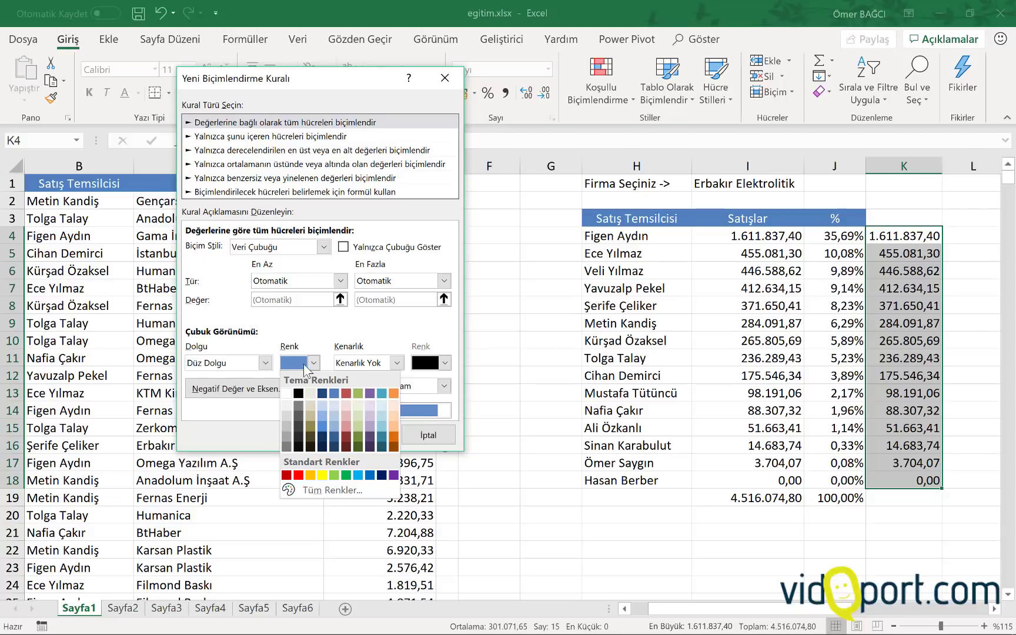
{"action": "left_click", "coordinate": [378, 364]}
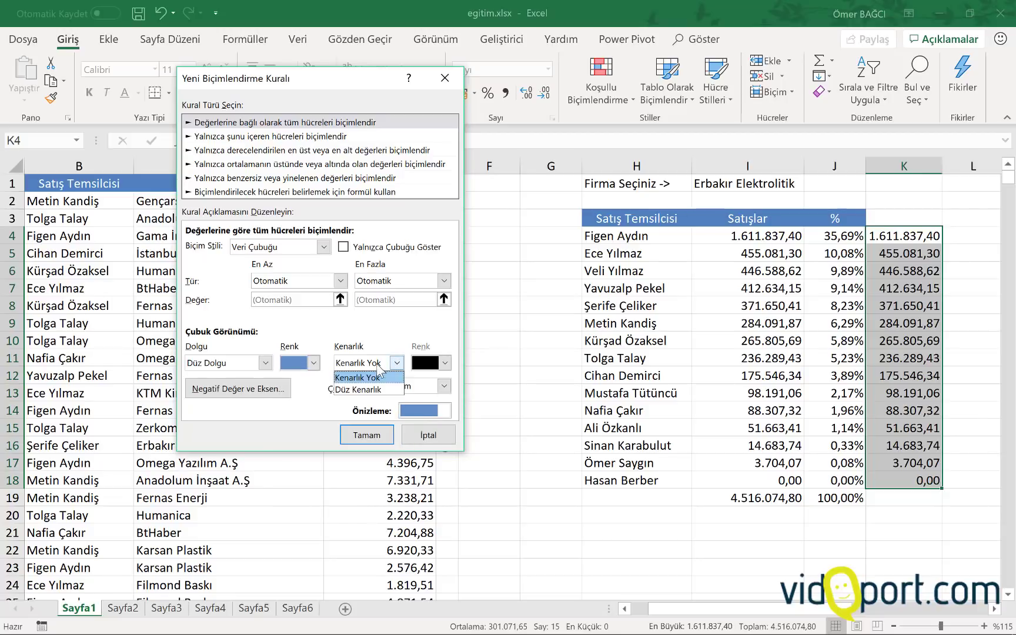
{"action": "left_click", "coordinate": [385, 395]}
{"action": "left_click", "coordinate": [413, 392]}
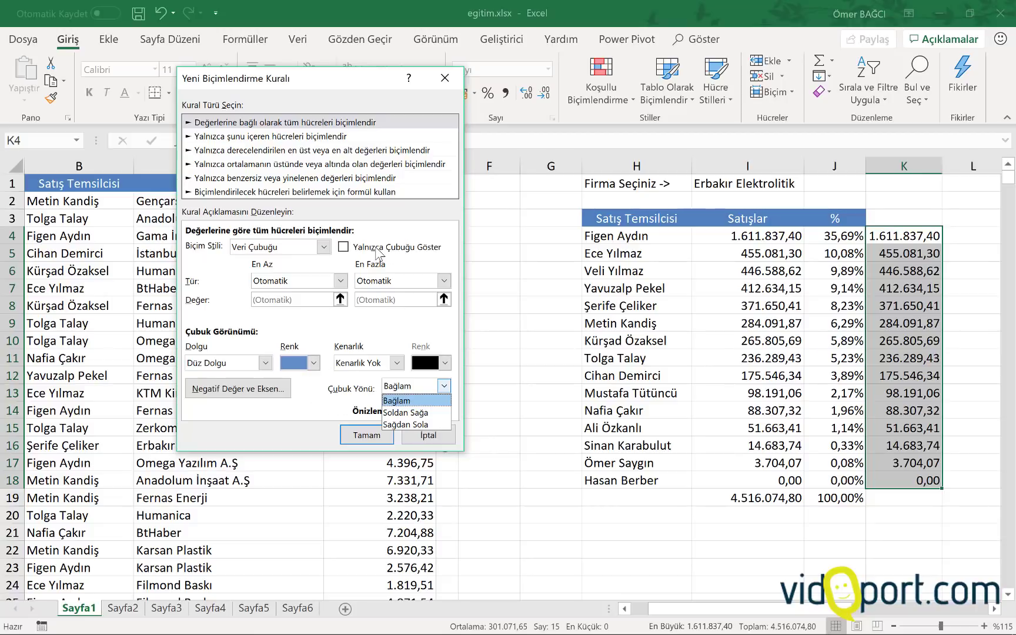
{"action": "left_click", "coordinate": [377, 251]}
{"action": "left_click", "coordinate": [345, 248]}
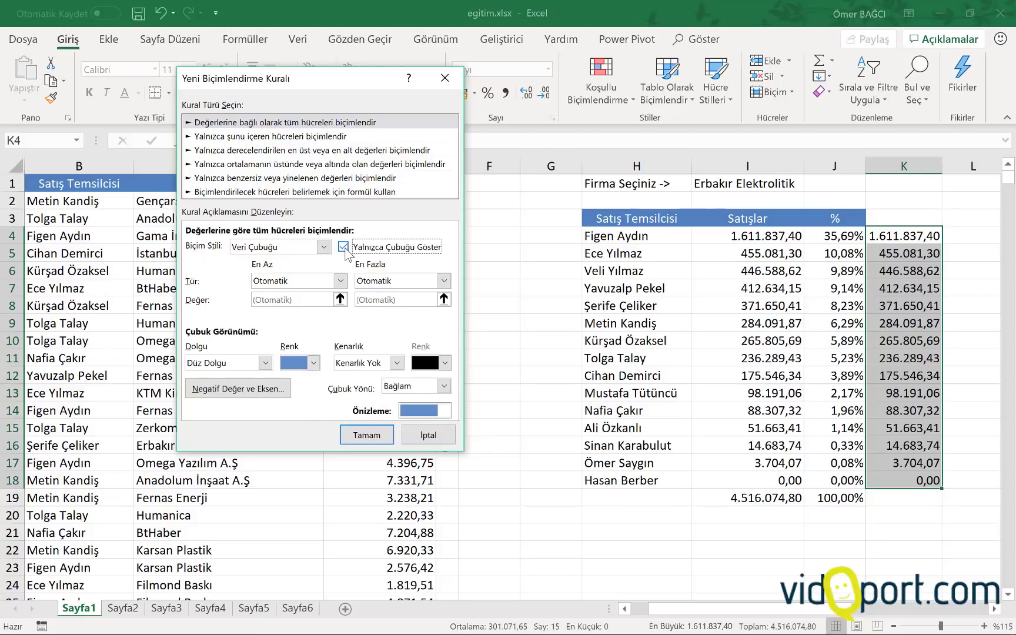
{"action": "left_click", "coordinate": [366, 437]}
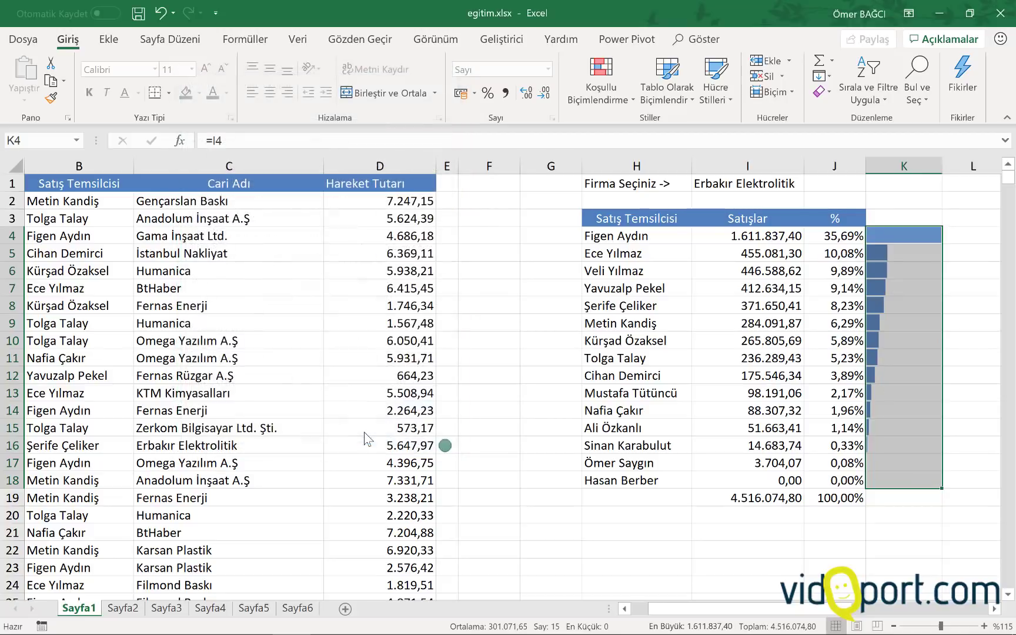
Pick İstanbul Nakliyat from the company dropdown in I1
{"action": "left_click", "coordinate": [822, 323]}
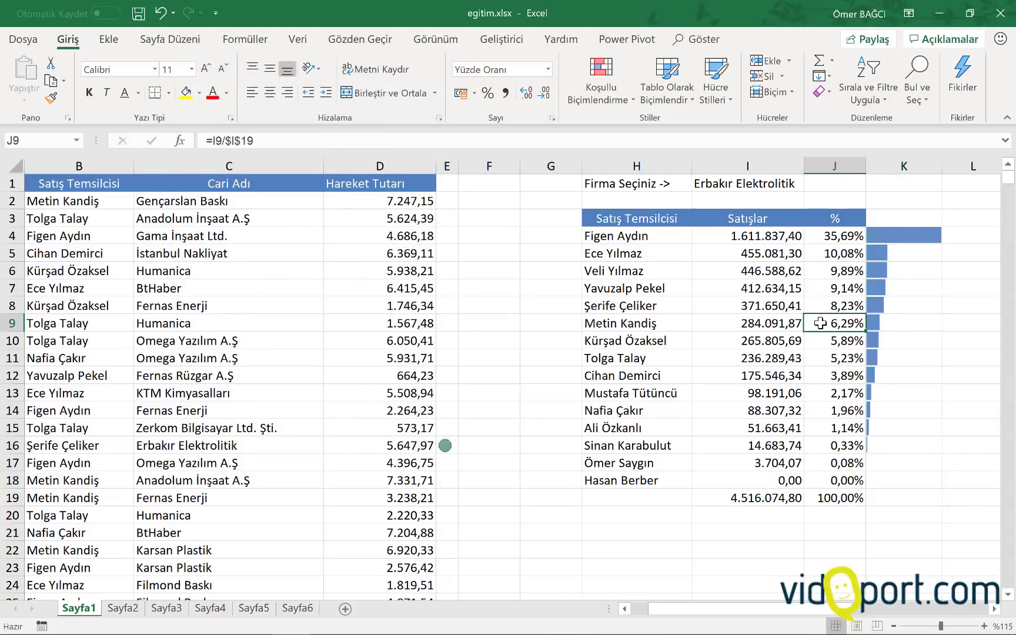
{"action": "left_click", "coordinate": [761, 182]}
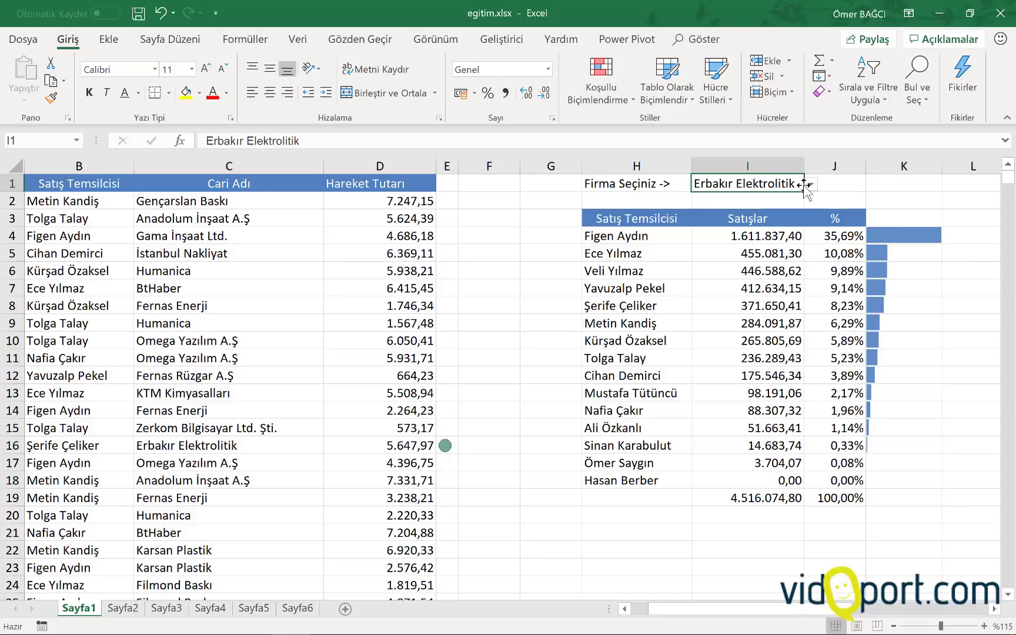
{"action": "left_click", "coordinate": [811, 184]}
{"action": "left_click_drag", "start_coordinate": [808, 253], "coordinate": [804, 229]}
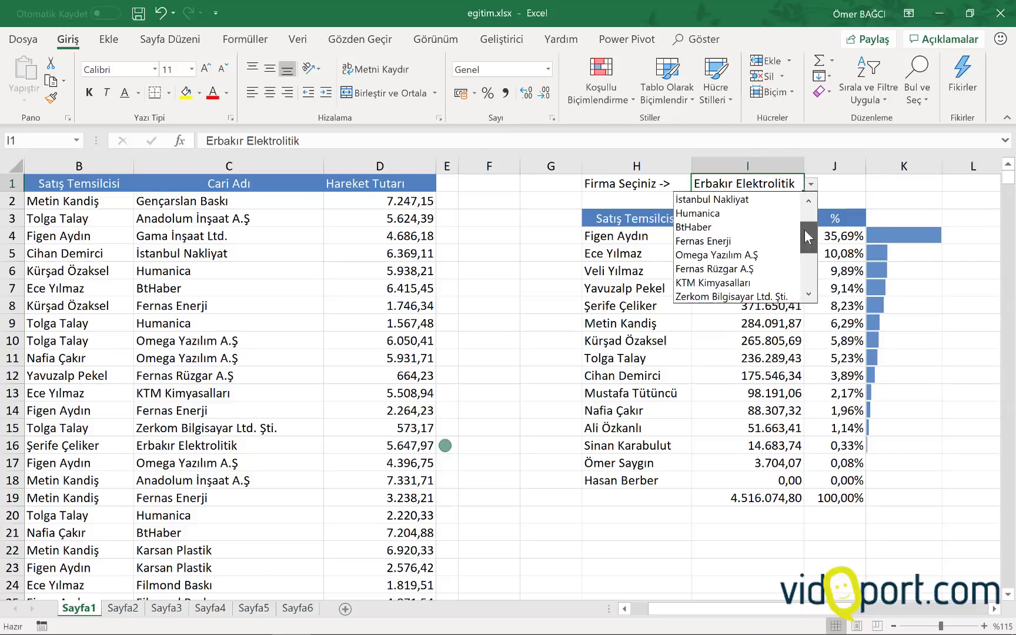
{"action": "left_click", "coordinate": [738, 212]}
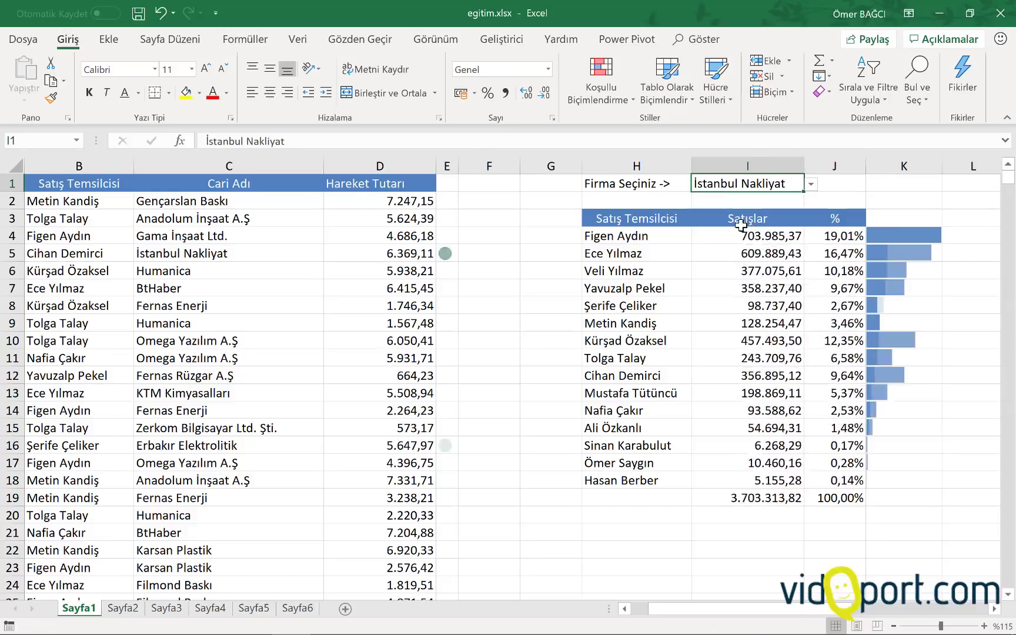
Check the recalculated lookups, sales totals (3.703.313,82), percentages and K4:K18 data bars
{"action": "left_click", "coordinate": [445, 252]}
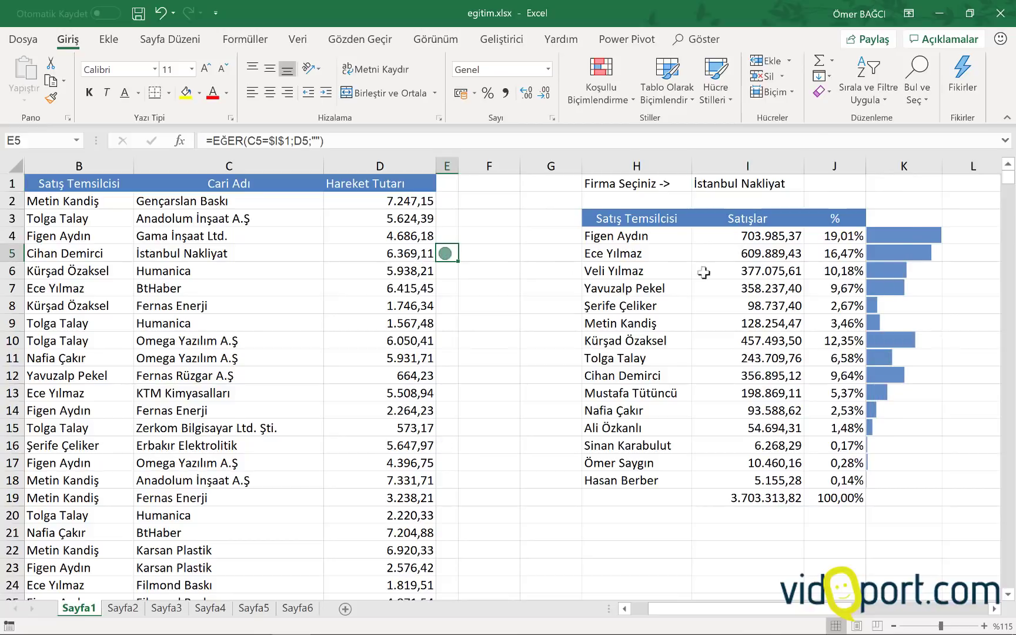
{"action": "left_click_drag", "start_coordinate": [813, 235], "coordinate": [735, 444]}
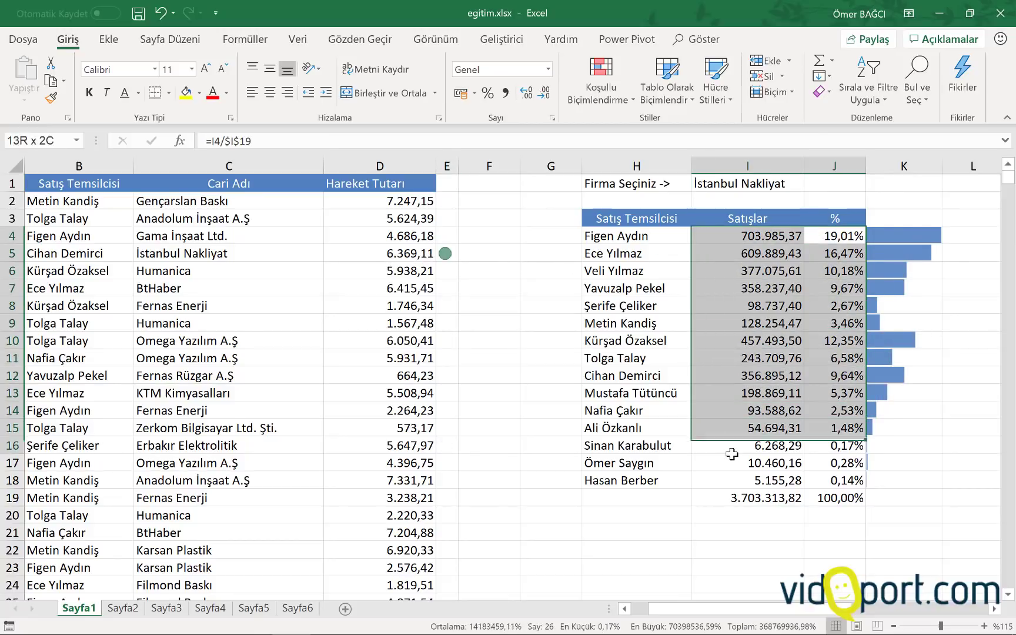
{"action": "left_click", "coordinate": [771, 323]}
{"action": "left_click_drag", "start_coordinate": [905, 234], "coordinate": [902, 474]}
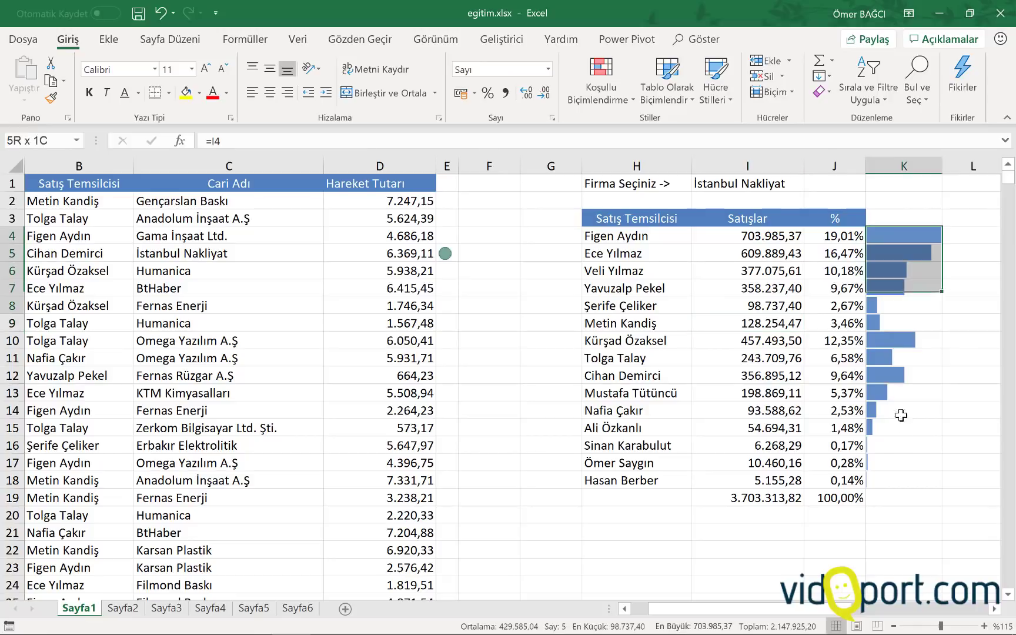
{"action": "left_click", "coordinate": [821, 358]}
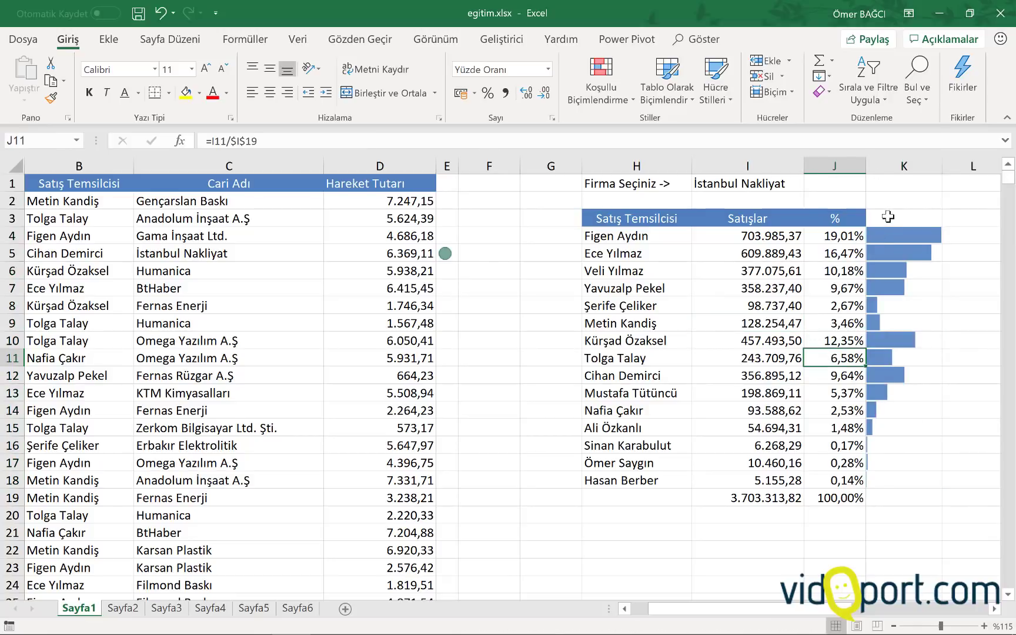
{"action": "left_click", "coordinate": [875, 217]}
Extend the header formatting from J3 across to K3 and clear the copied % text
{"action": "left_click", "coordinate": [860, 217]}
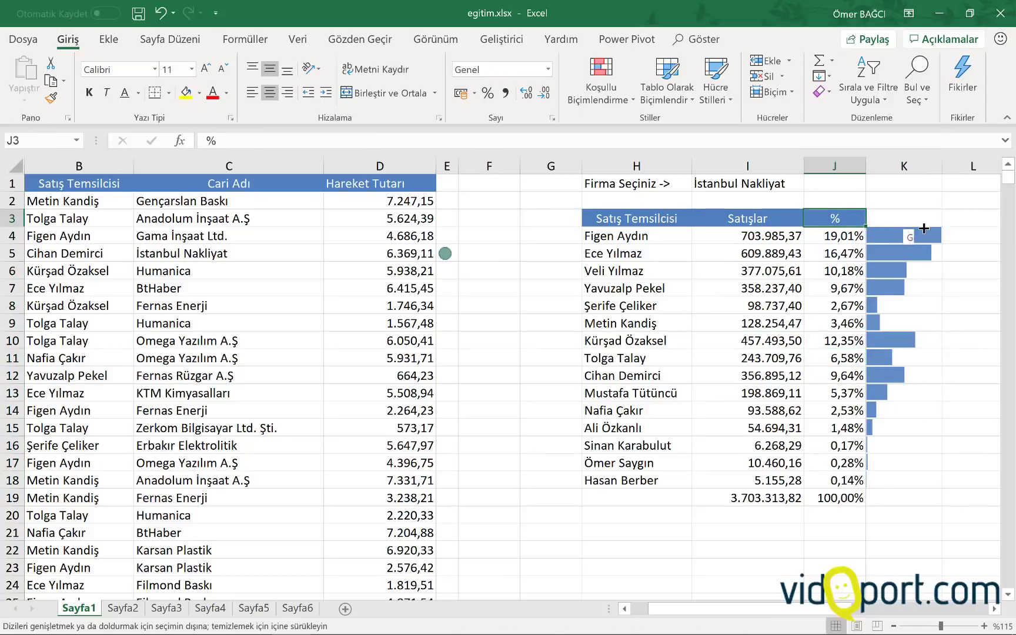
{"action": "left_click_drag", "start_coordinate": [866, 226], "coordinate": [922, 218]}
{"action": "key", "text": "Delete"}
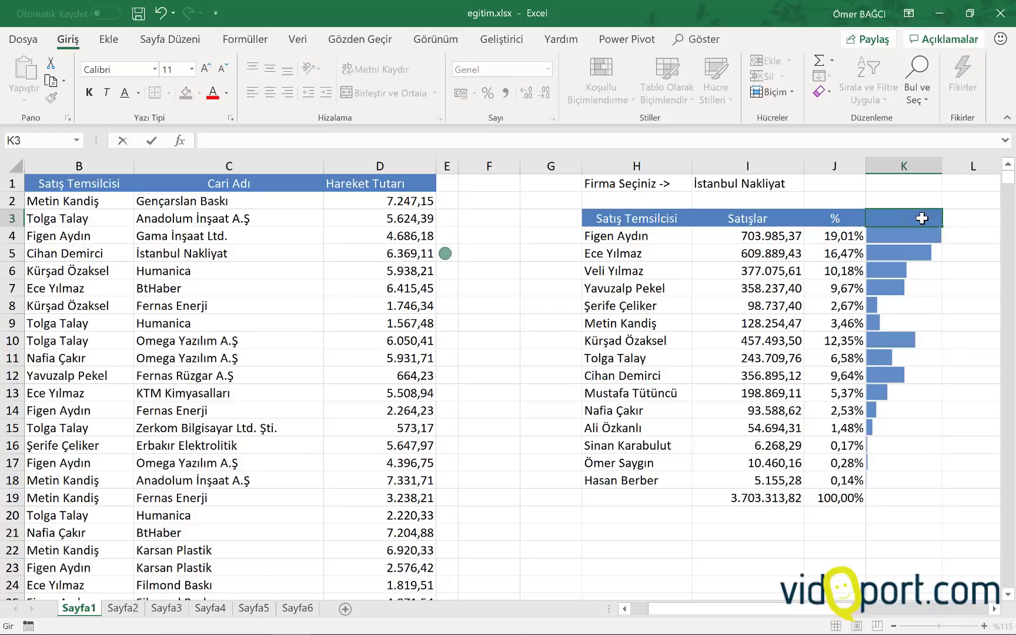
Apply the red Vurgu2 (Accent 2) cell style to H3:K3, then review the I6 and I8 formulas
{"action": "left_click_drag", "start_coordinate": [900, 217], "coordinate": [659, 223]}
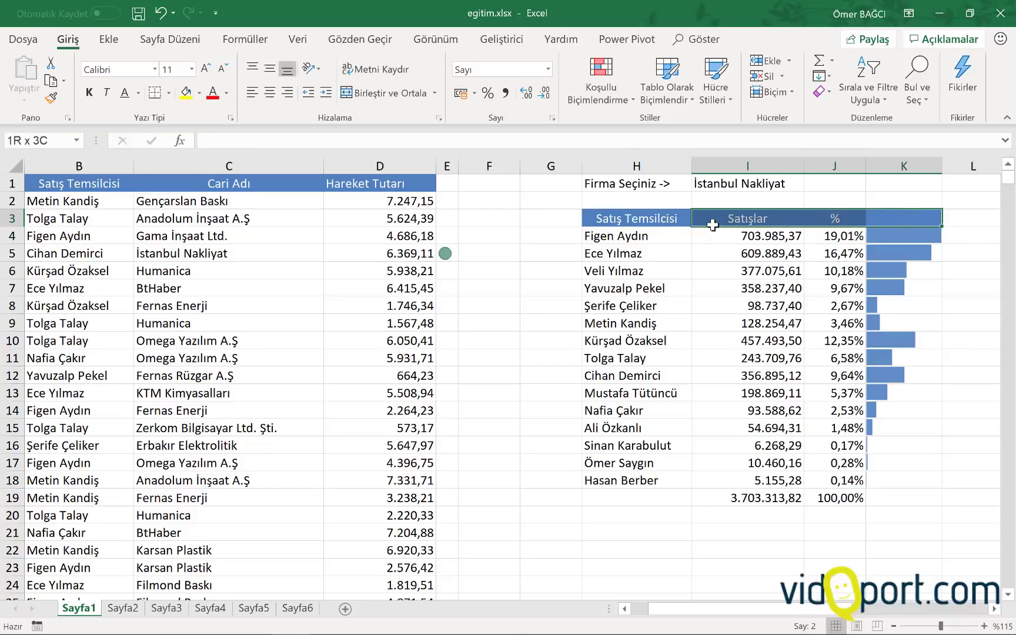
{"action": "left_click", "coordinate": [715, 80]}
{"action": "left_click", "coordinate": [635, 341]}
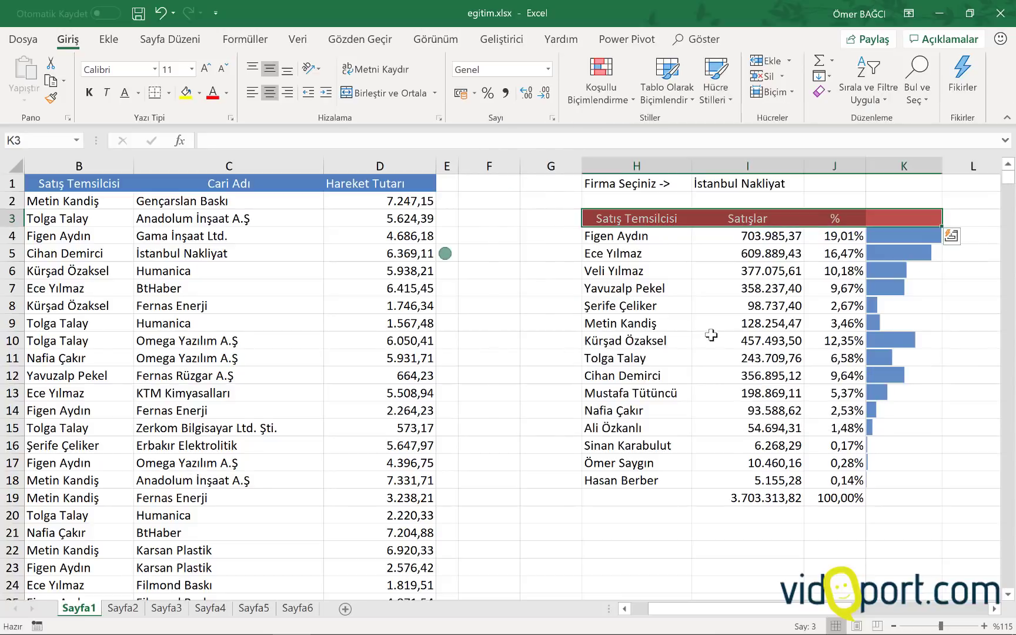
{"action": "left_click", "coordinate": [765, 305]}
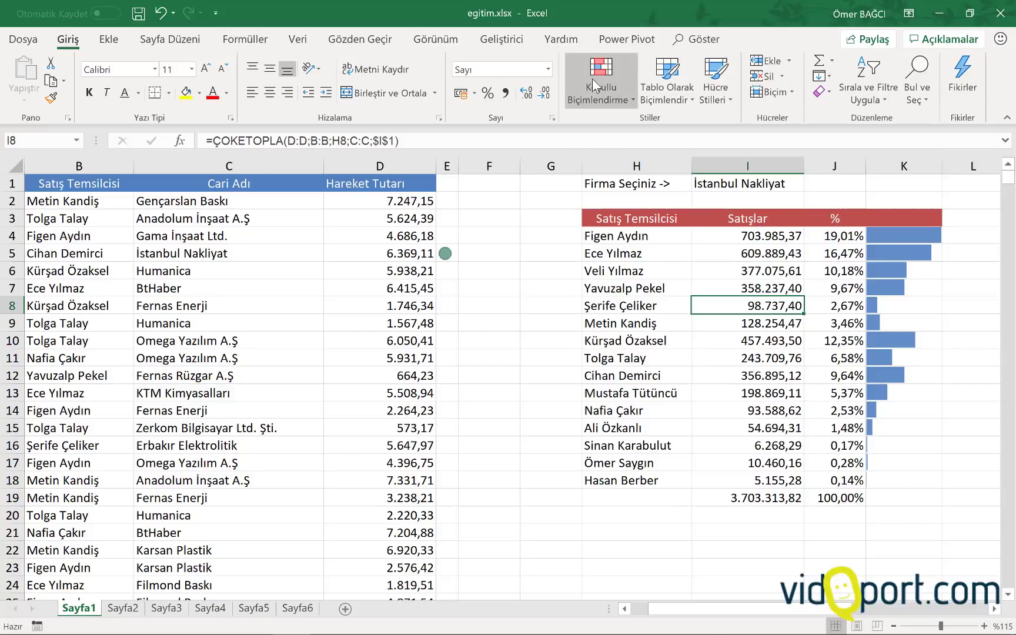
{"action": "left_click", "coordinate": [751, 268]}
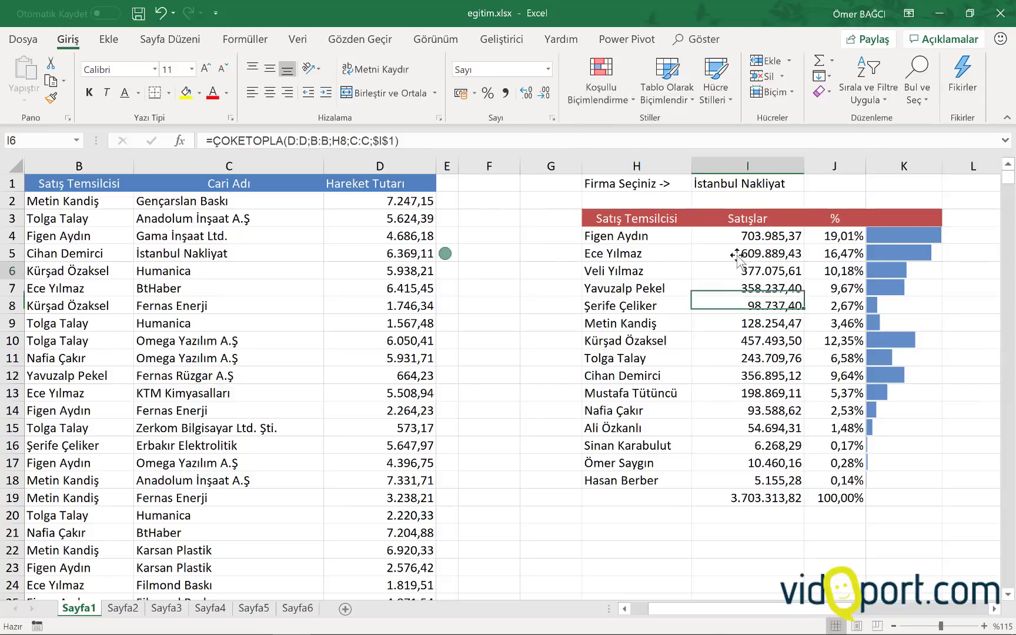
Pick BtHaber from the firm dropdown in I1
{"action": "left_click", "coordinate": [777, 182]}
{"action": "left_click", "coordinate": [811, 184]}
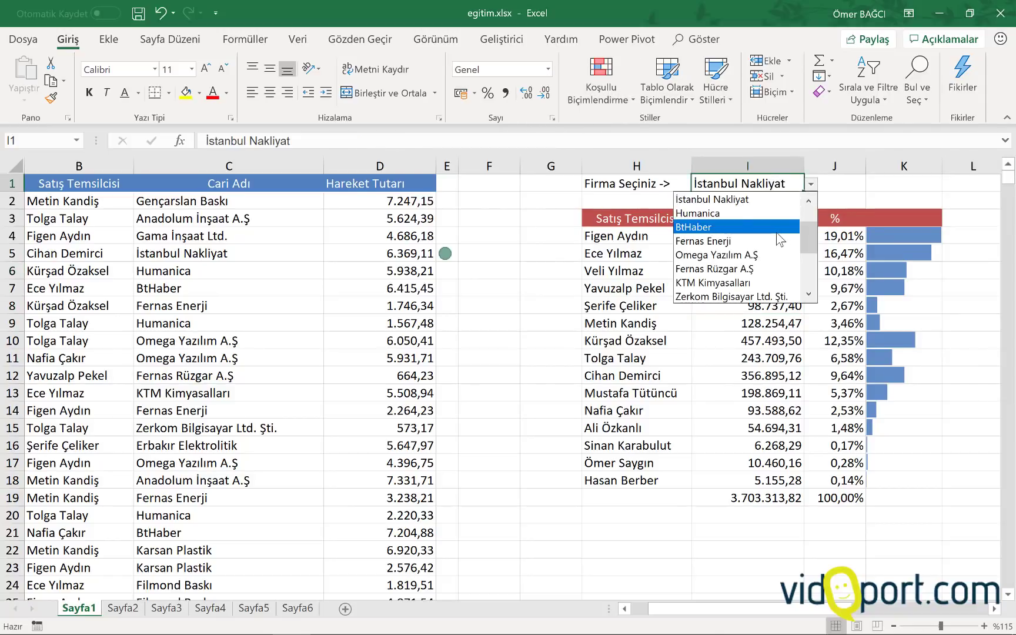
{"action": "left_click", "coordinate": [776, 230]}
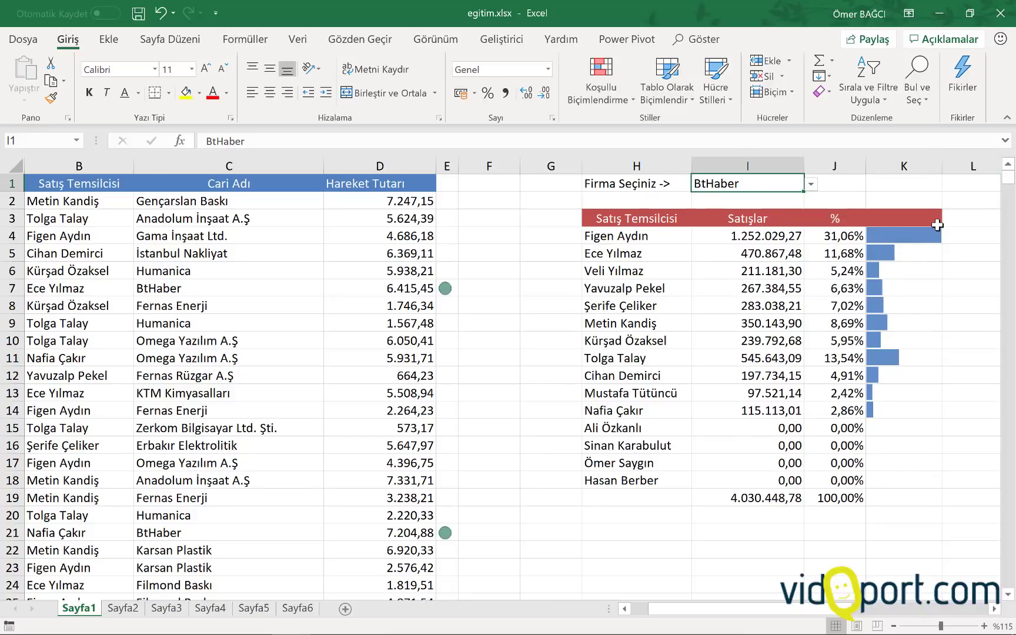
Check the recalculated rep totals in I4:I18, which sum to 4.030.448,78
{"action": "left_click", "coordinate": [785, 439]}
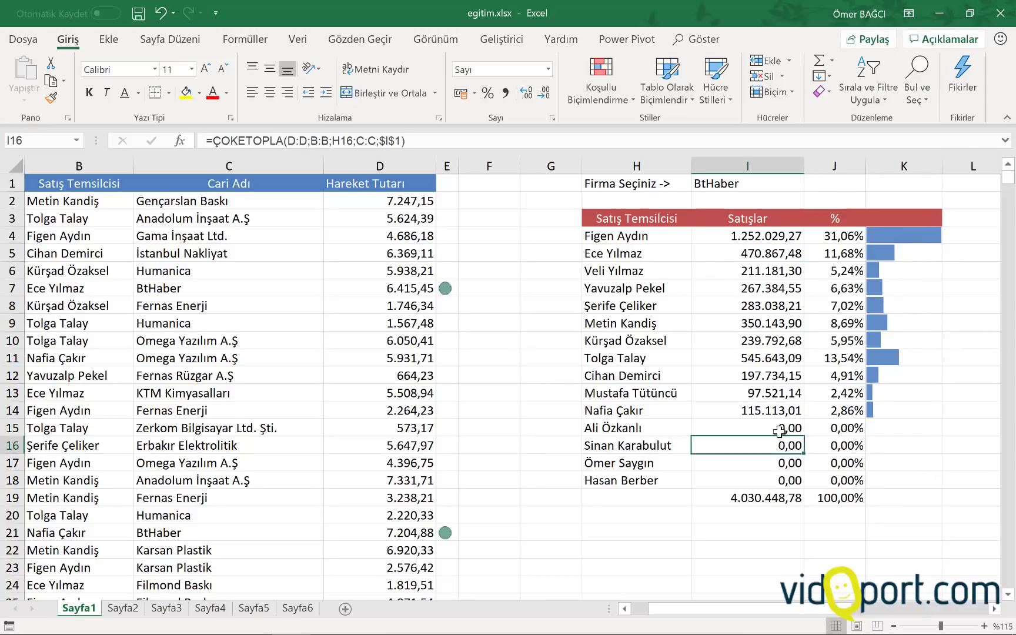
{"action": "left_click", "coordinate": [759, 238]}
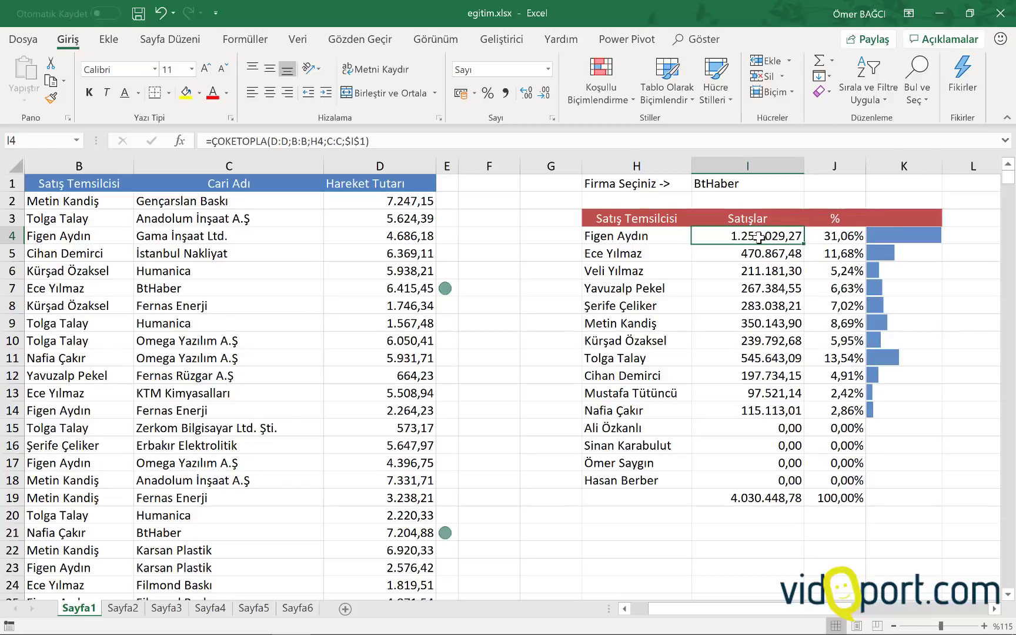
{"action": "left_click_drag", "start_coordinate": [759, 237], "coordinate": [766, 474]}
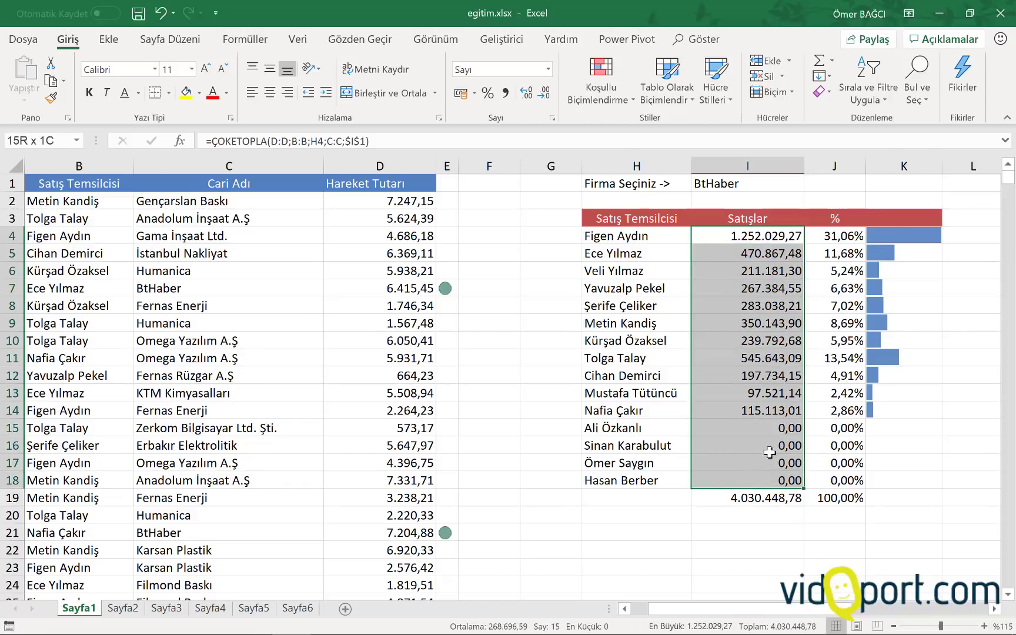
{"action": "left_click", "coordinate": [773, 308]}
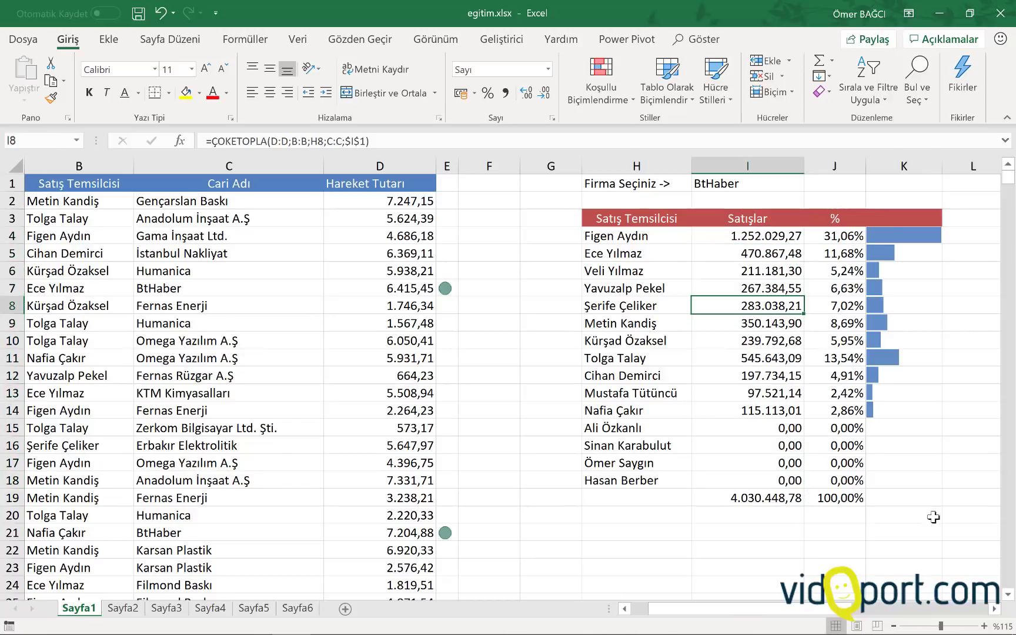
{"action": "left_click", "coordinate": [994, 610]}
{"action": "left_click", "coordinate": [994, 609]}
{"action": "left_click", "coordinate": [994, 610]}
{"action": "left_click", "coordinate": [995, 610]}
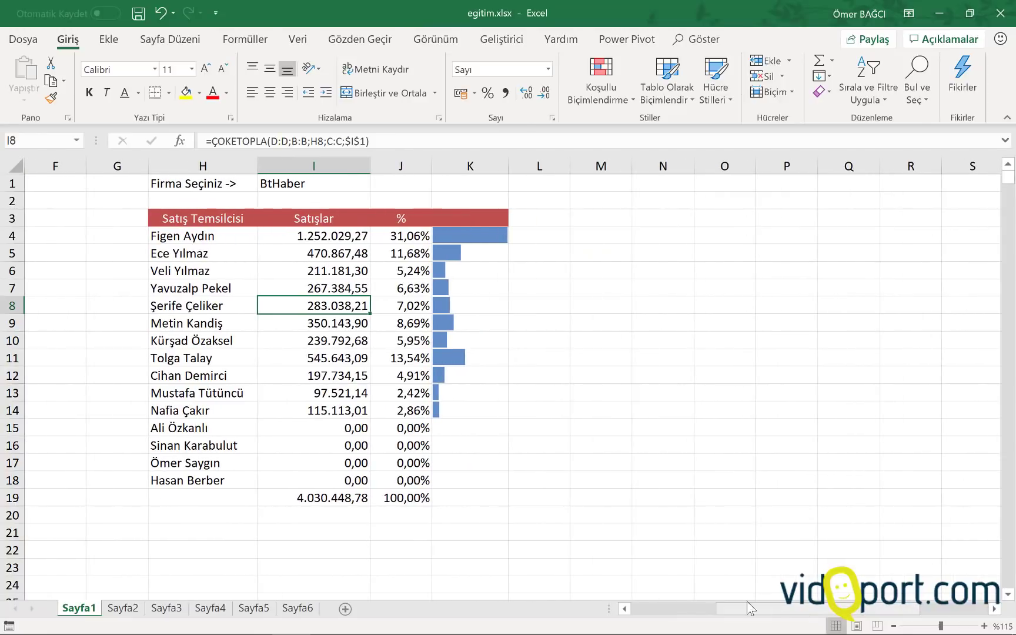
{"action": "left_click", "coordinate": [624, 610]}
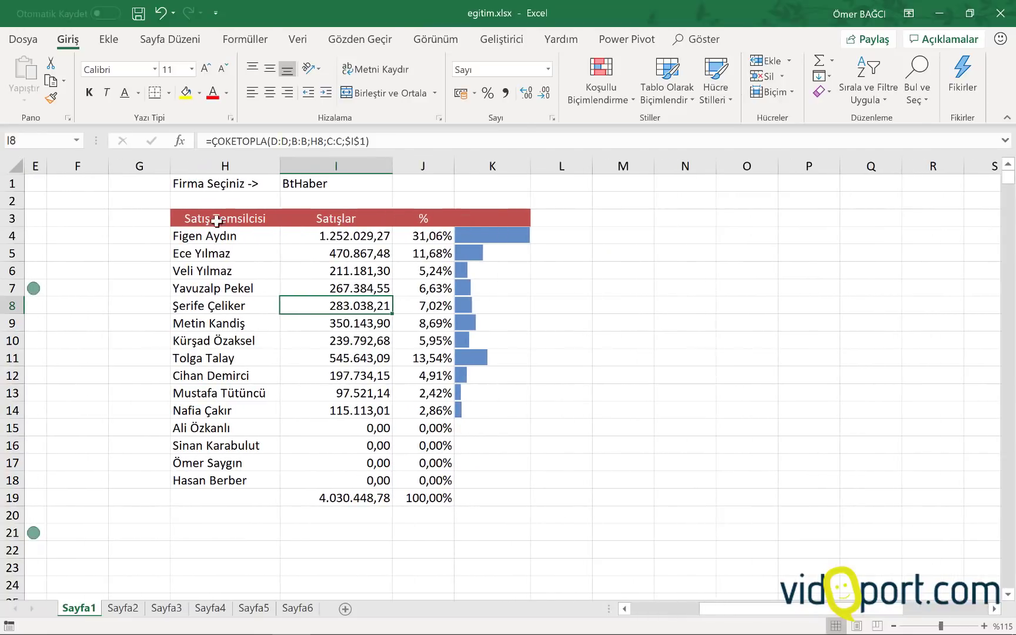
Insert a clustered column chart of H3:I18 beside the table and add value labels to its columns
{"action": "left_click_drag", "start_coordinate": [216, 221], "coordinate": [345, 480]}
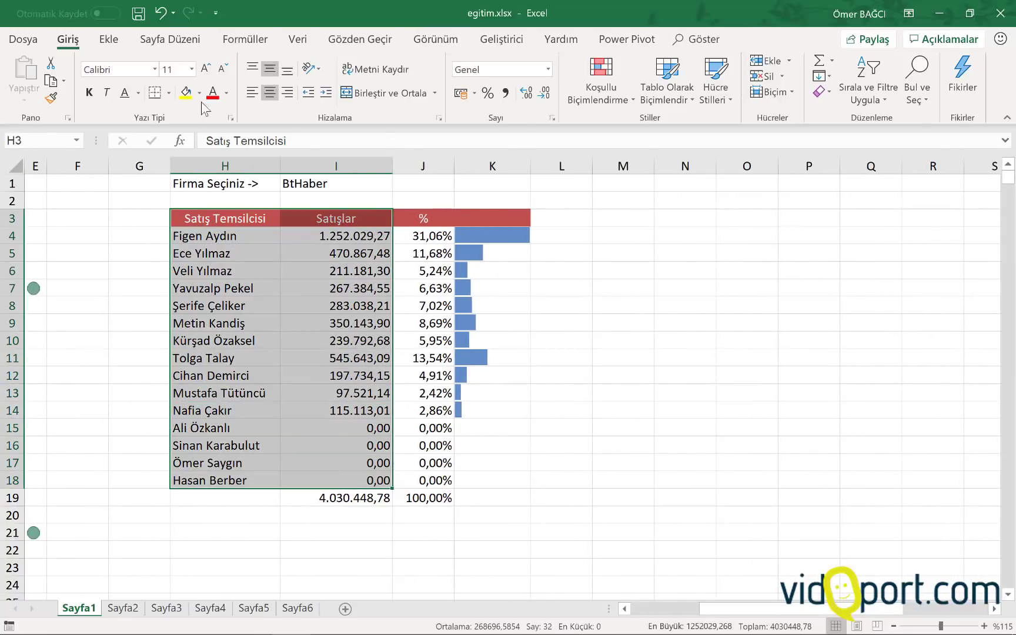
{"action": "left_click", "coordinate": [108, 39]}
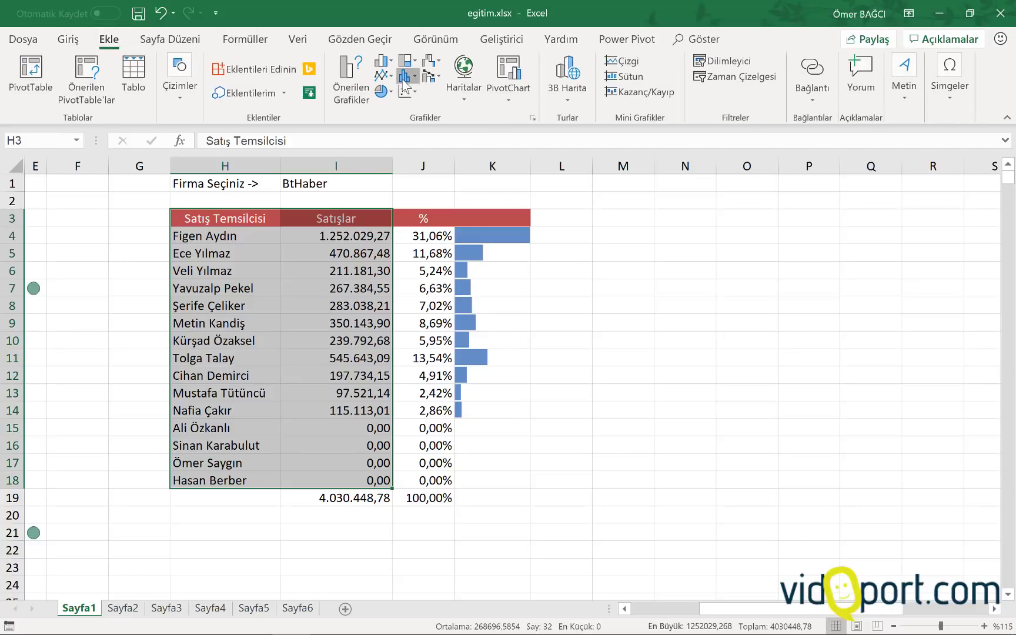
{"action": "left_click", "coordinate": [404, 78]}
{"action": "left_click", "coordinate": [382, 61]}
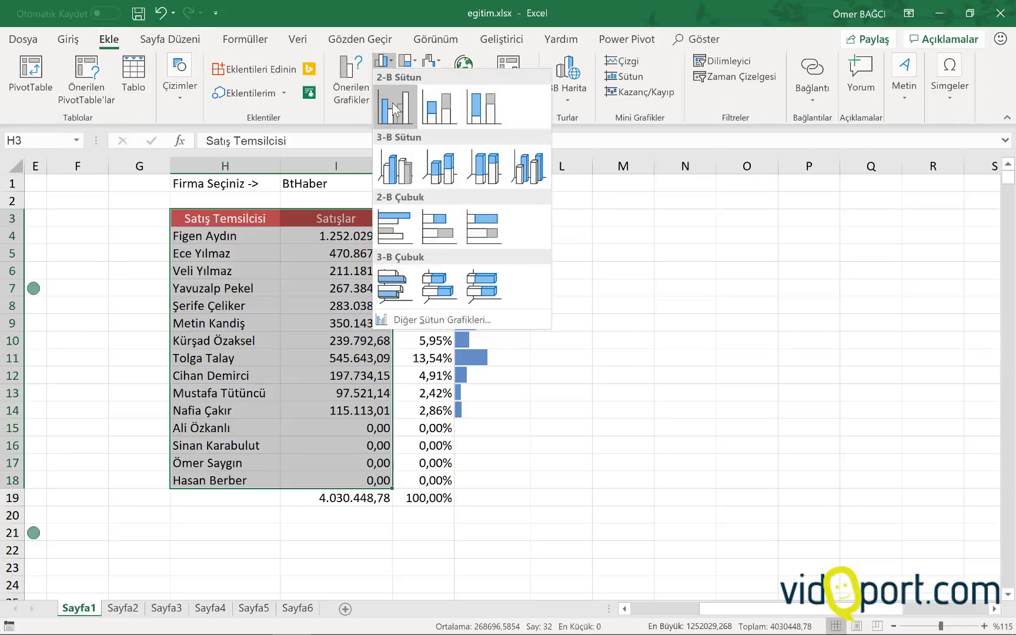
{"action": "left_click", "coordinate": [395, 105]}
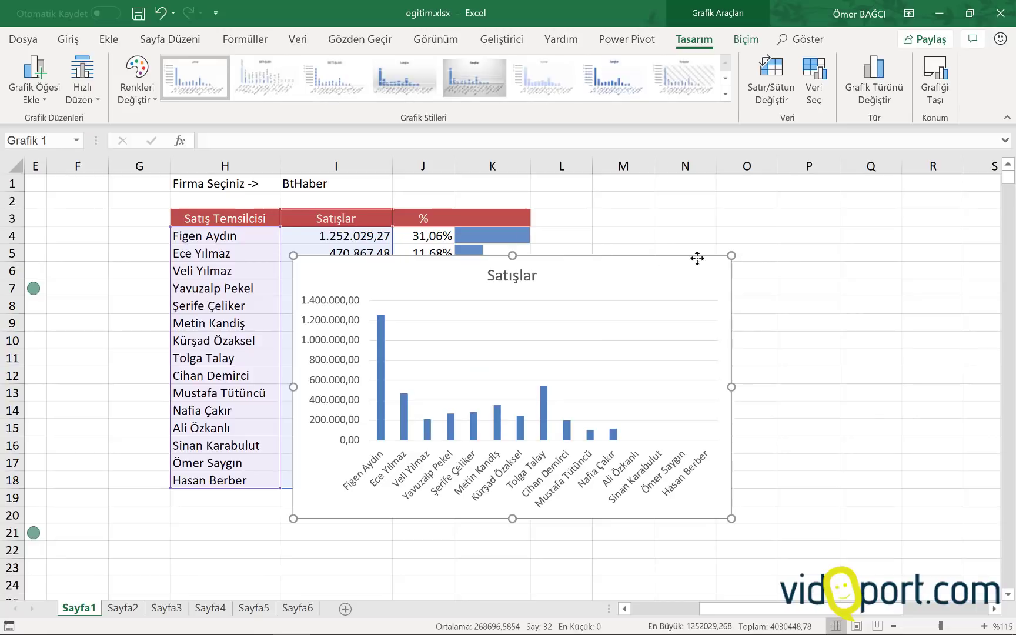
{"action": "left_click_drag", "start_coordinate": [600, 257], "coordinate": [856, 217]}
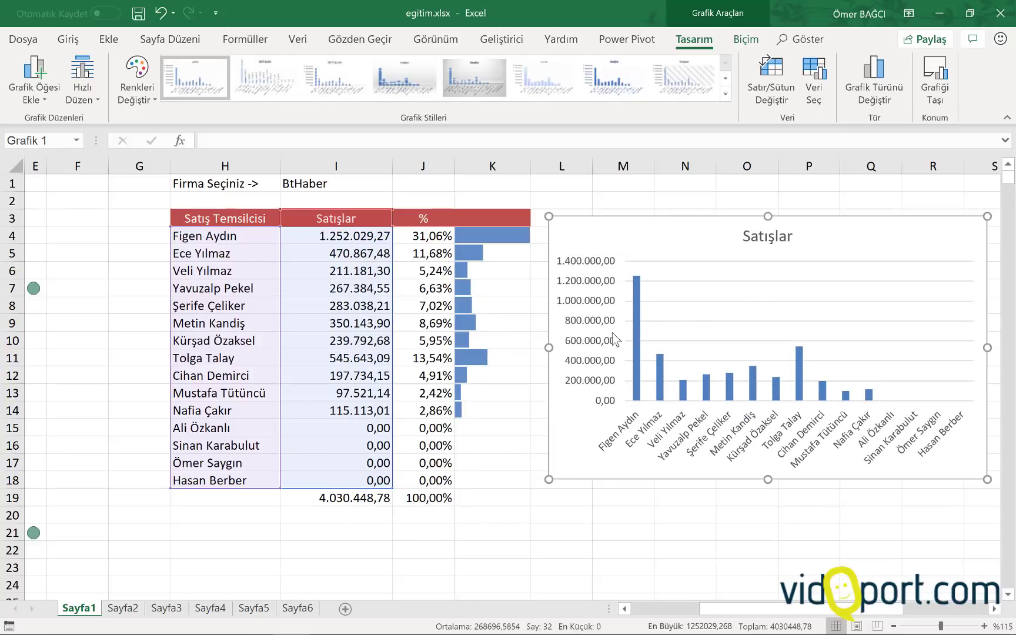
{"action": "right_click", "coordinate": [660, 373]}
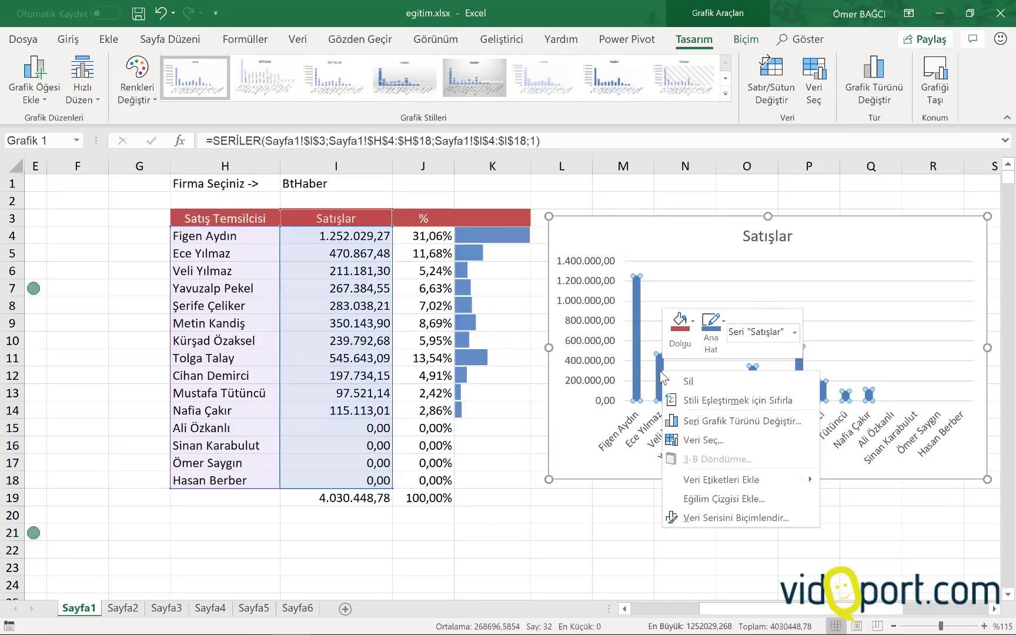
{"action": "left_click", "coordinate": [714, 480]}
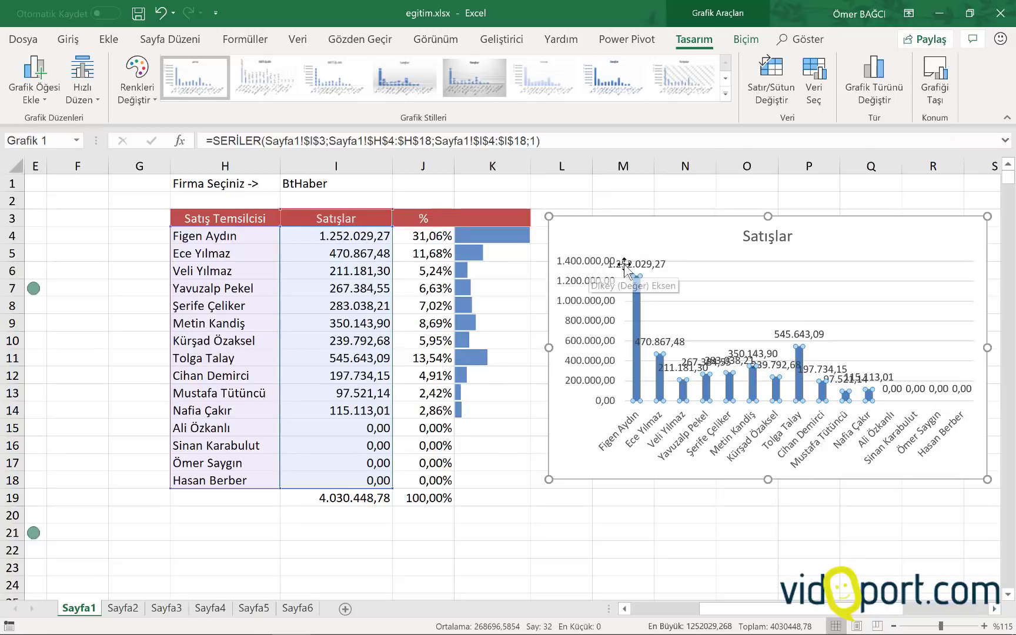
Delete the chart and rename the I3 header to 'Satışlar (Bin)'
{"action": "key", "text": "Delete"}
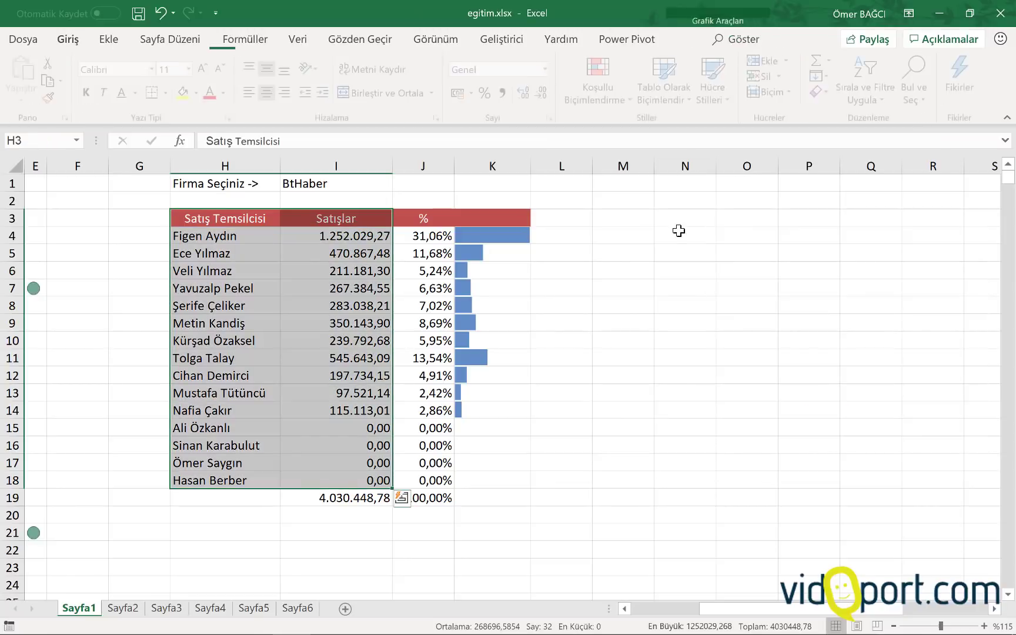
{"action": "left_click", "coordinate": [336, 254]}
{"action": "left_click", "coordinate": [348, 215]}
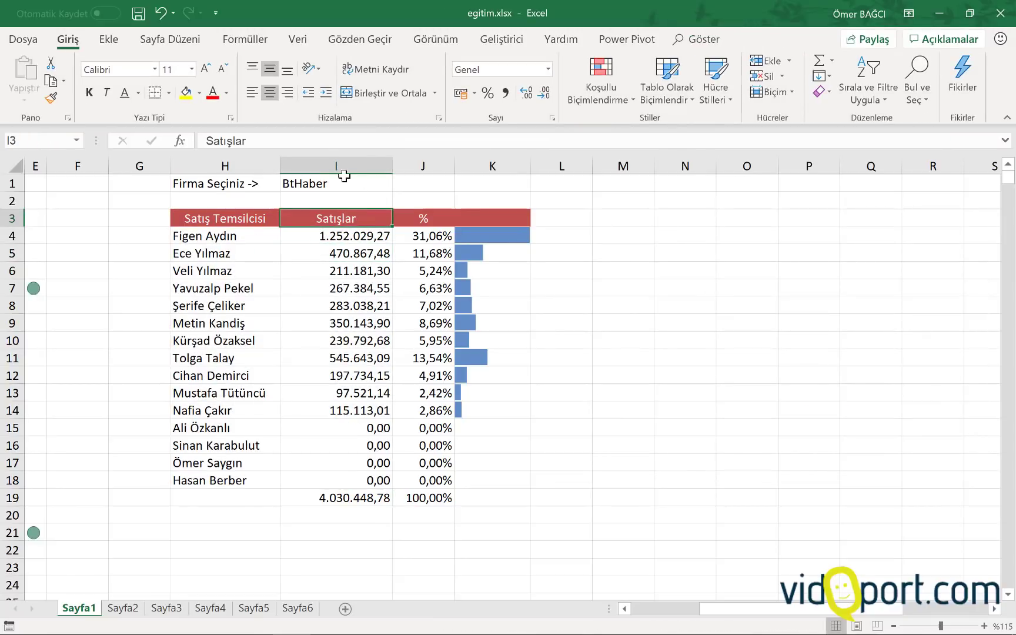
{"action": "left_click", "coordinate": [323, 142]}
{"action": "type", "text": "(Bin)"}
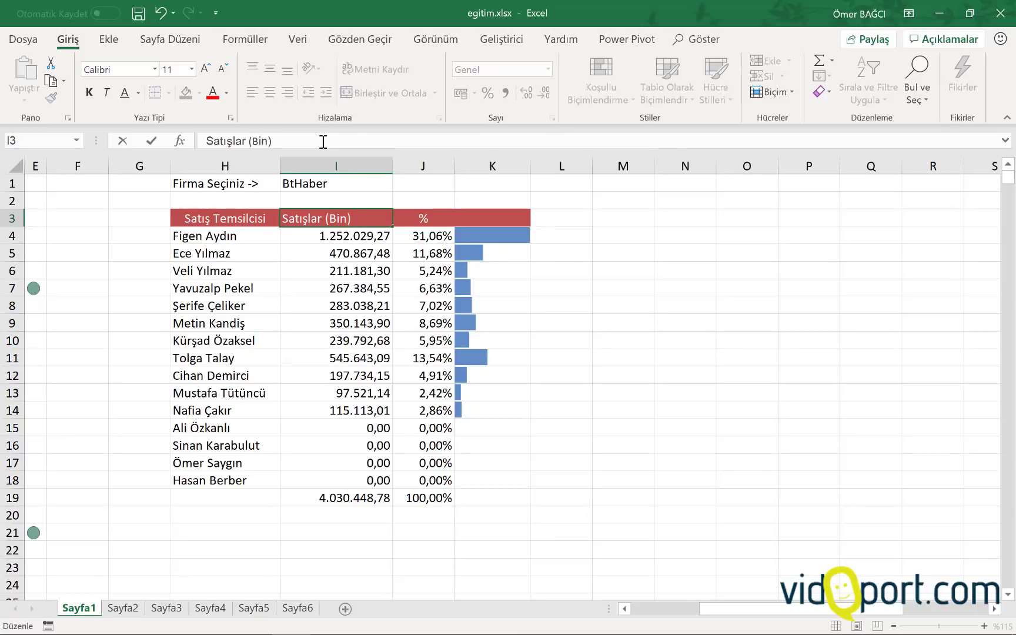
{"action": "key", "text": "Return"}
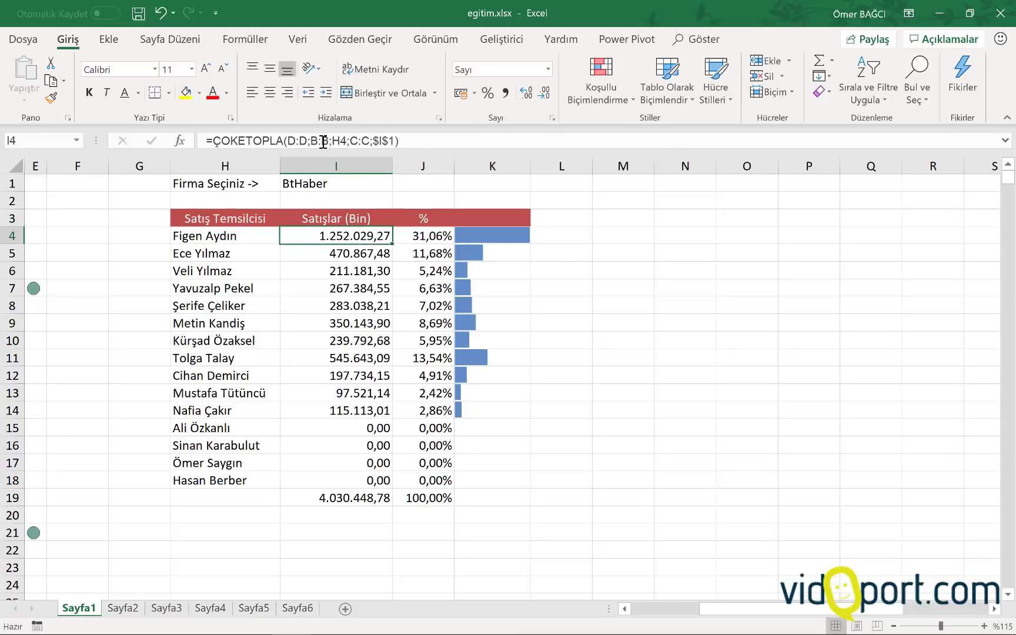
Enter 1000 in N4 and copy it as the divisor
{"action": "left_click", "coordinate": [670, 238]}
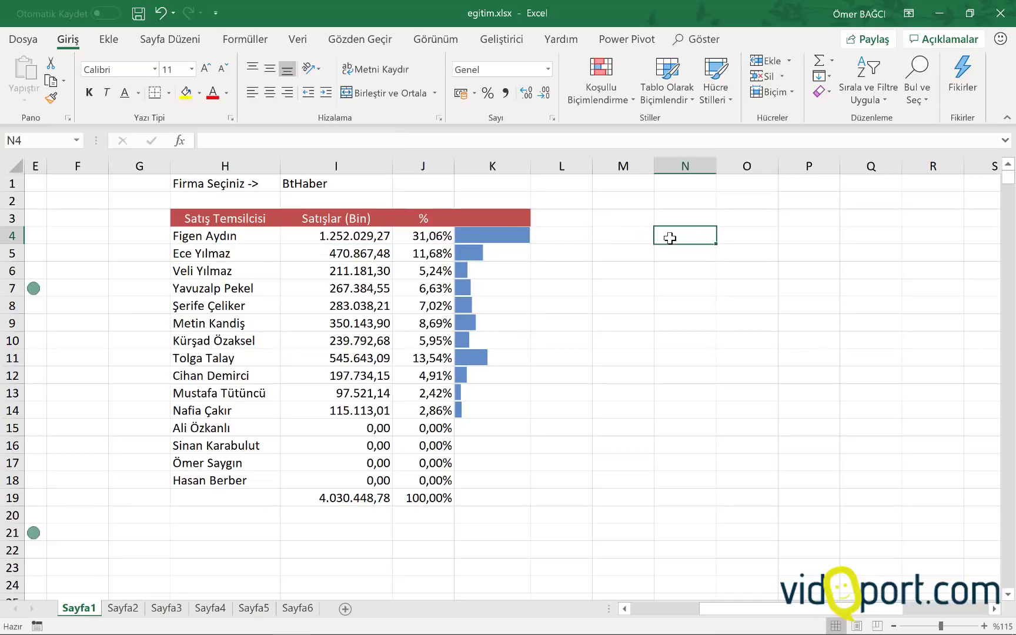
{"action": "type", "text": "1000"}
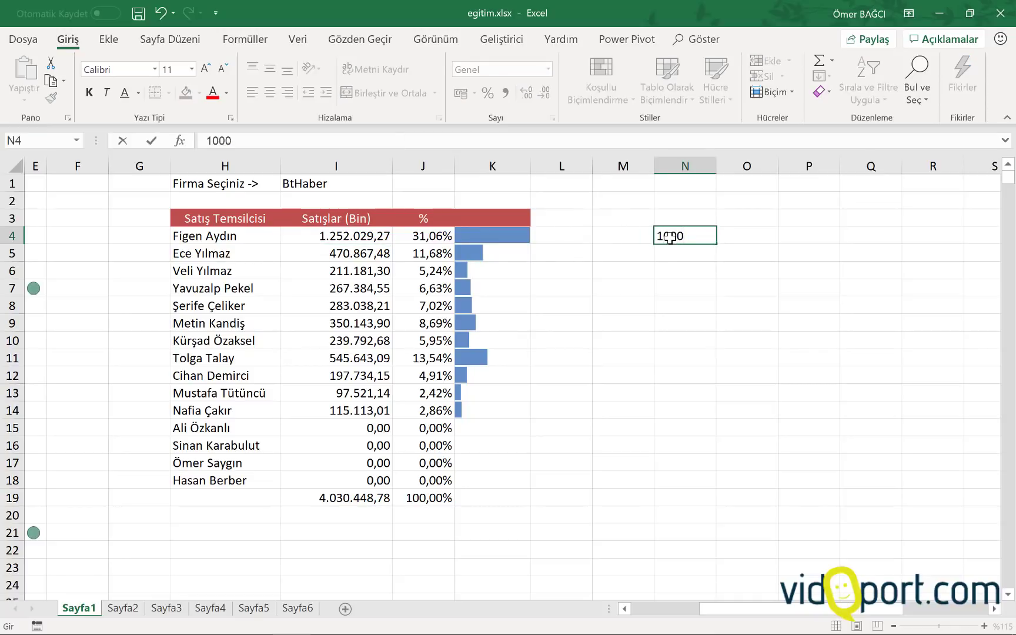
{"action": "key", "text": "Return"}
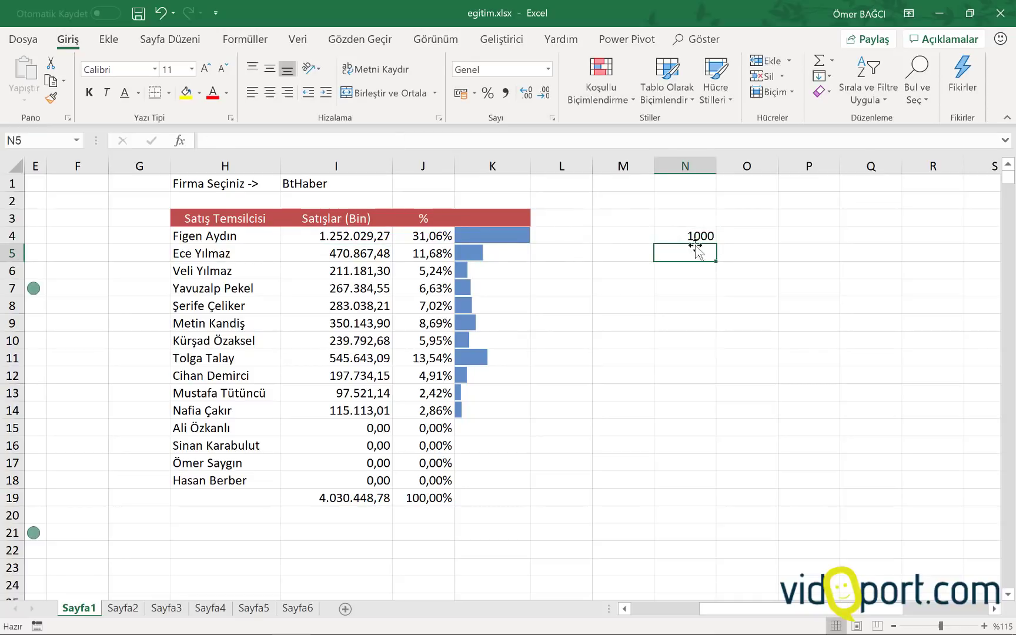
{"action": "left_click", "coordinate": [697, 238]}
{"action": "right_click", "coordinate": [696, 238]}
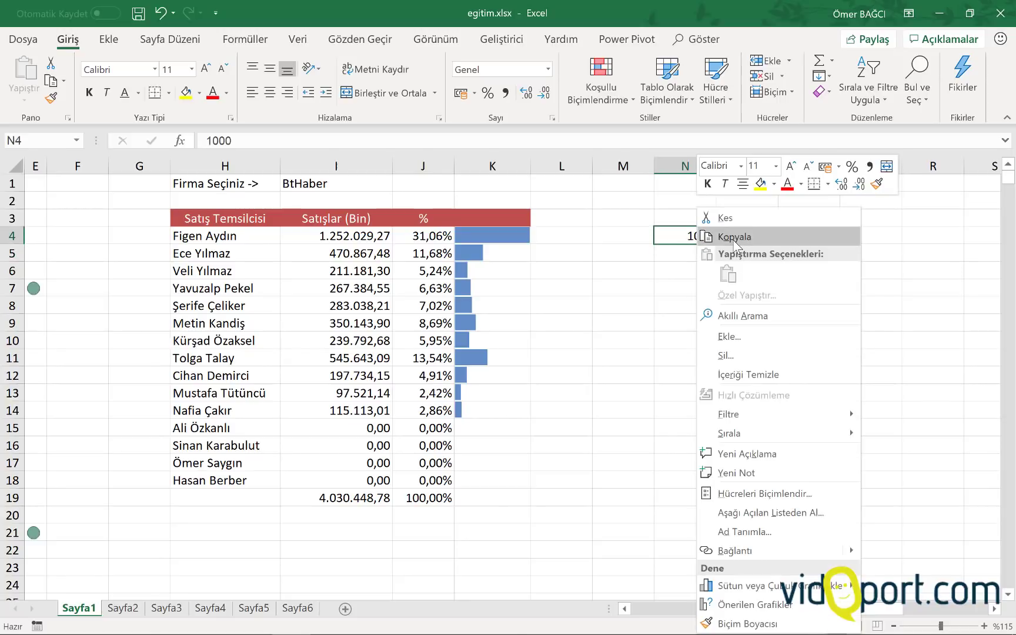
{"action": "left_click", "coordinate": [735, 233]}
Paste Special the 1000 onto I4:I18 with Values and Divide, giving totals in thousands
{"action": "left_click_drag", "start_coordinate": [327, 237], "coordinate": [333, 481]}
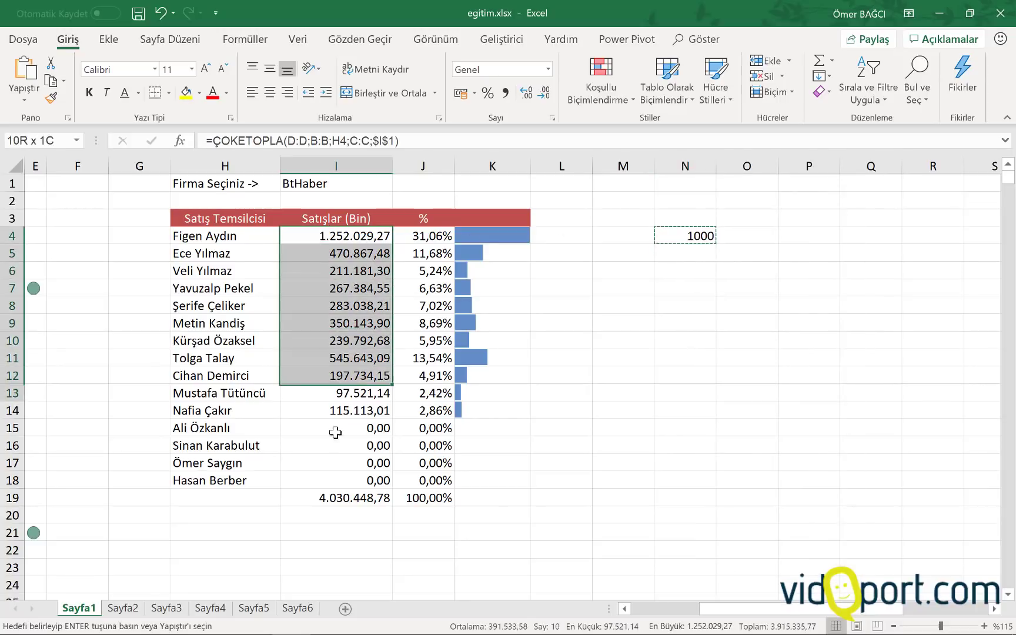
{"action": "right_click", "coordinate": [339, 329]}
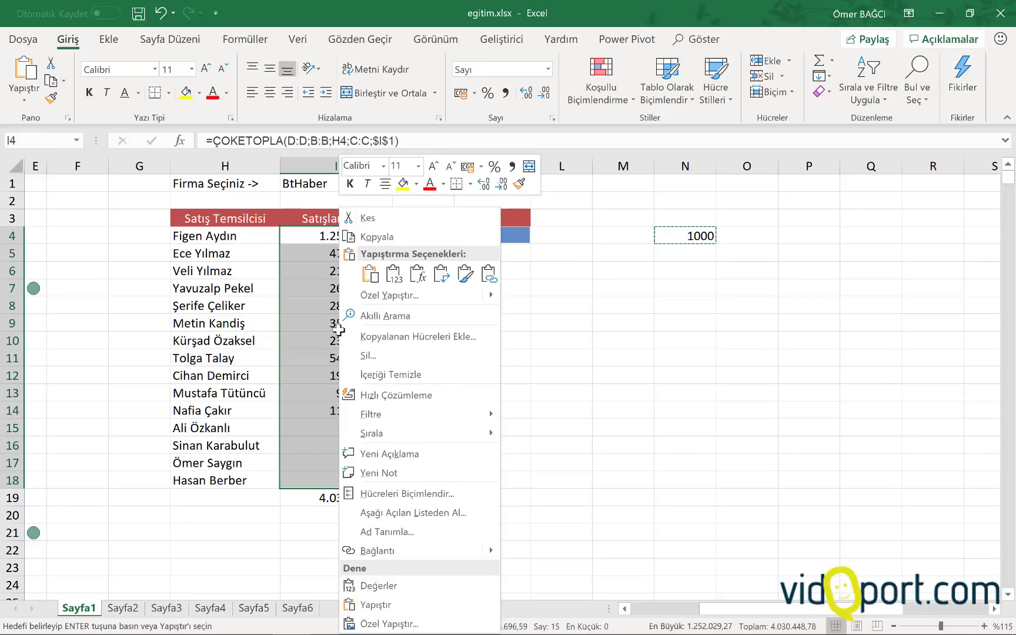
{"action": "left_click", "coordinate": [386, 295]}
{"action": "left_click_drag", "start_coordinate": [493, 158], "coordinate": [657, 110]}
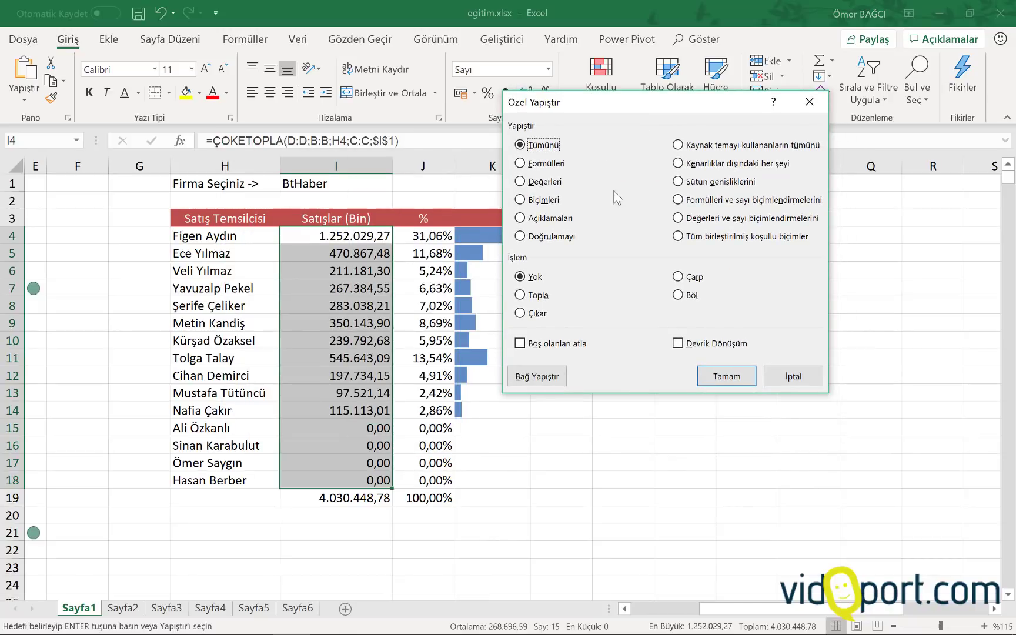
{"action": "left_click", "coordinate": [550, 182]}
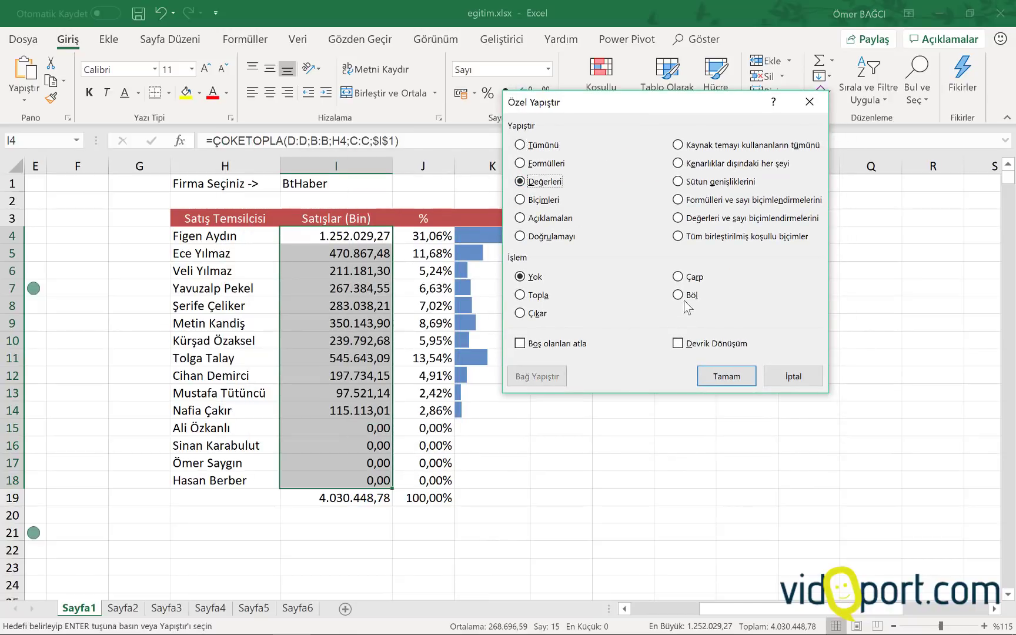
{"action": "left_click", "coordinate": [737, 377]}
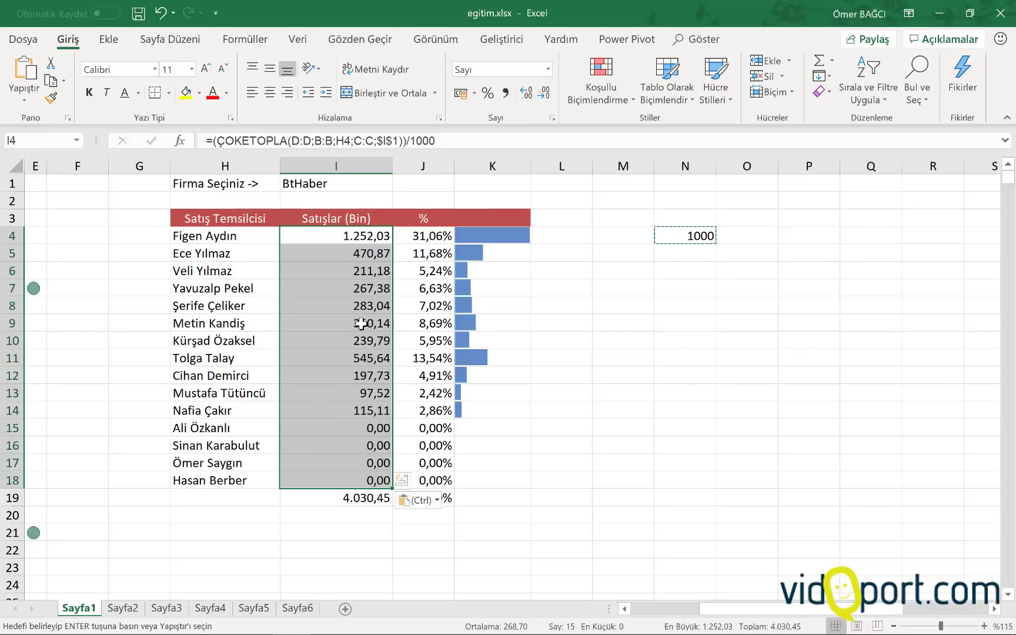
{"action": "left_click_drag", "start_coordinate": [357, 200], "coordinate": [359, 187]}
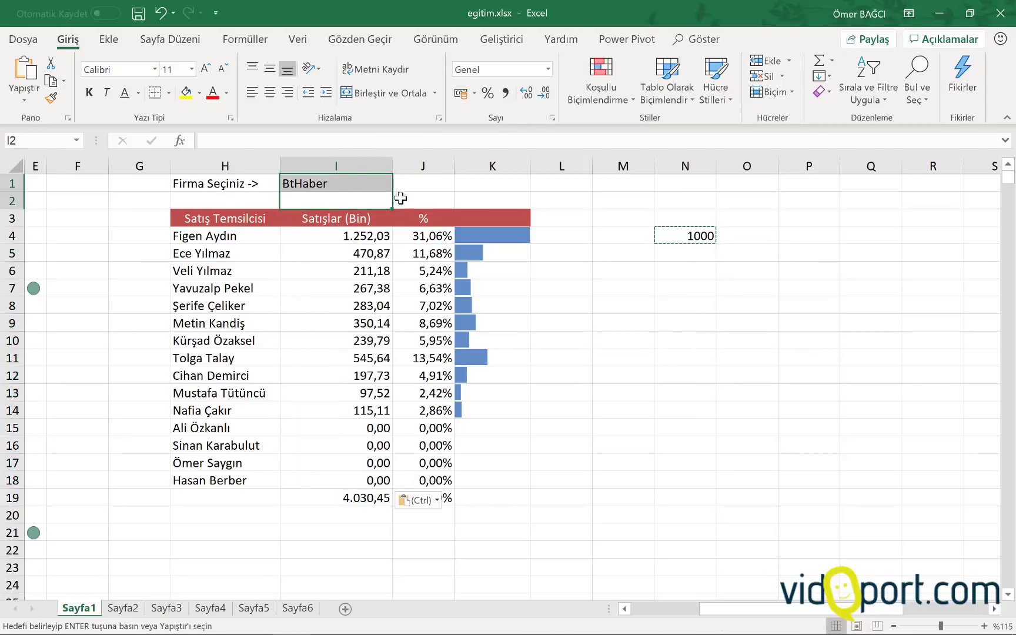
Pick Omega Yazılım A.Ş from the company dropdown in I1
{"action": "left_click", "coordinate": [382, 183]}
{"action": "left_click", "coordinate": [399, 184]}
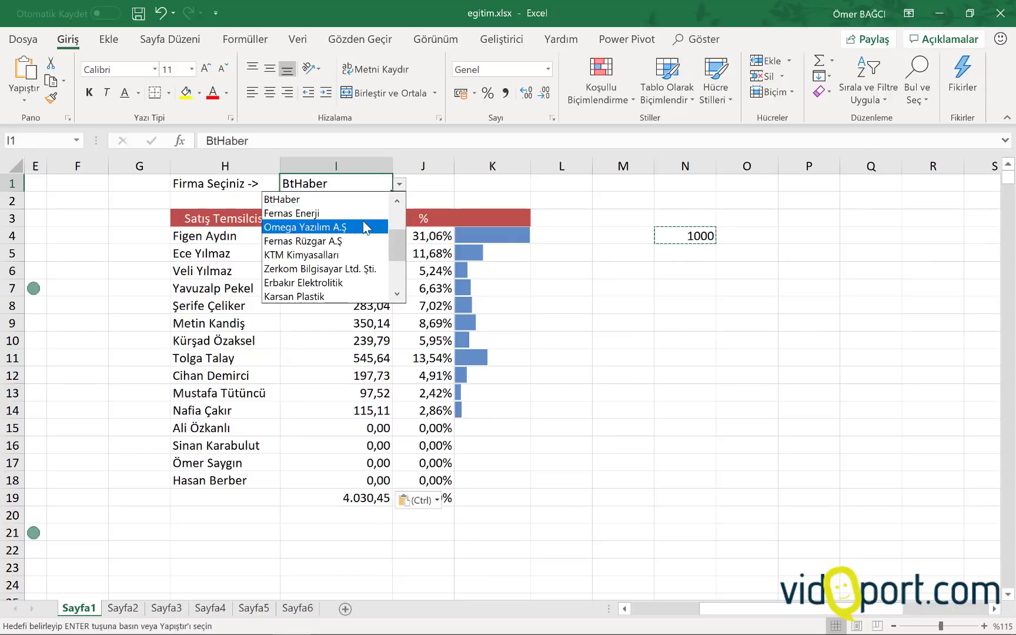
{"action": "left_click", "coordinate": [364, 226]}
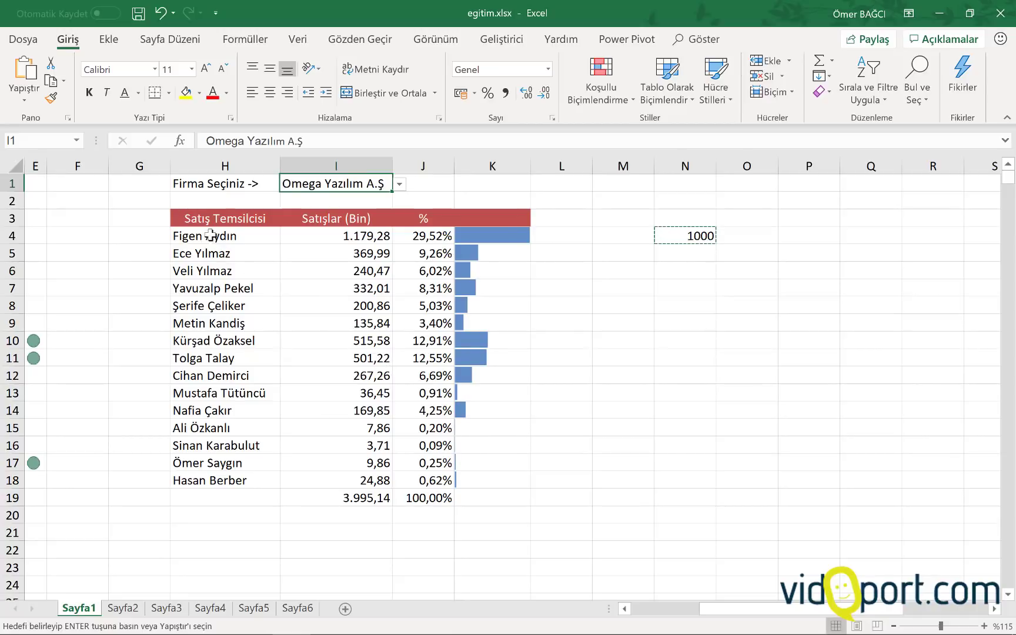
Insert a clustered column chart of H3:I18 and place it beside the table
{"action": "left_click_drag", "start_coordinate": [212, 219], "coordinate": [340, 477]}
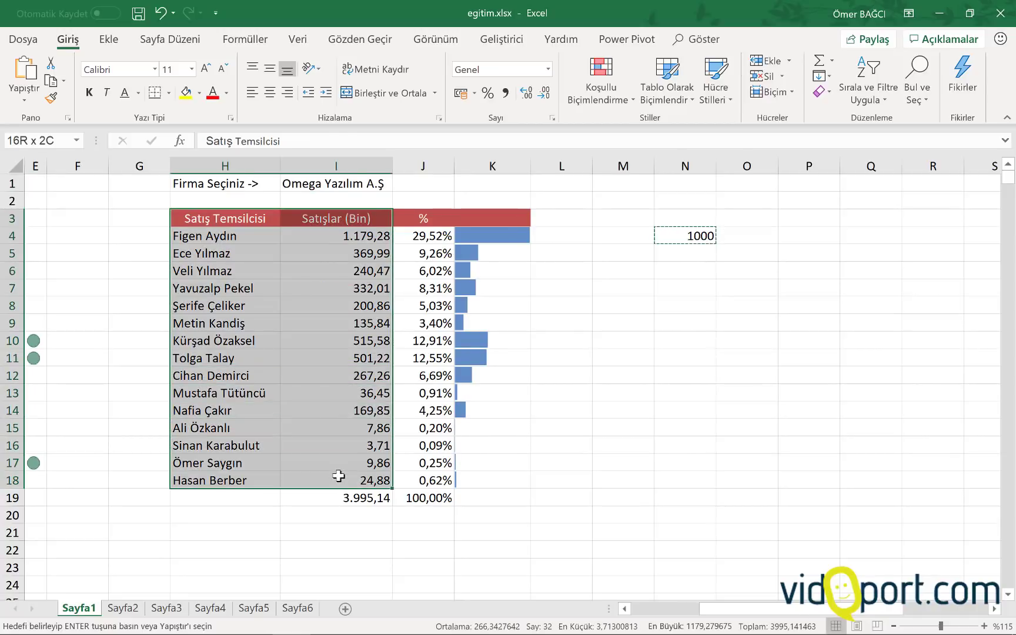
{"action": "left_click", "coordinate": [111, 45]}
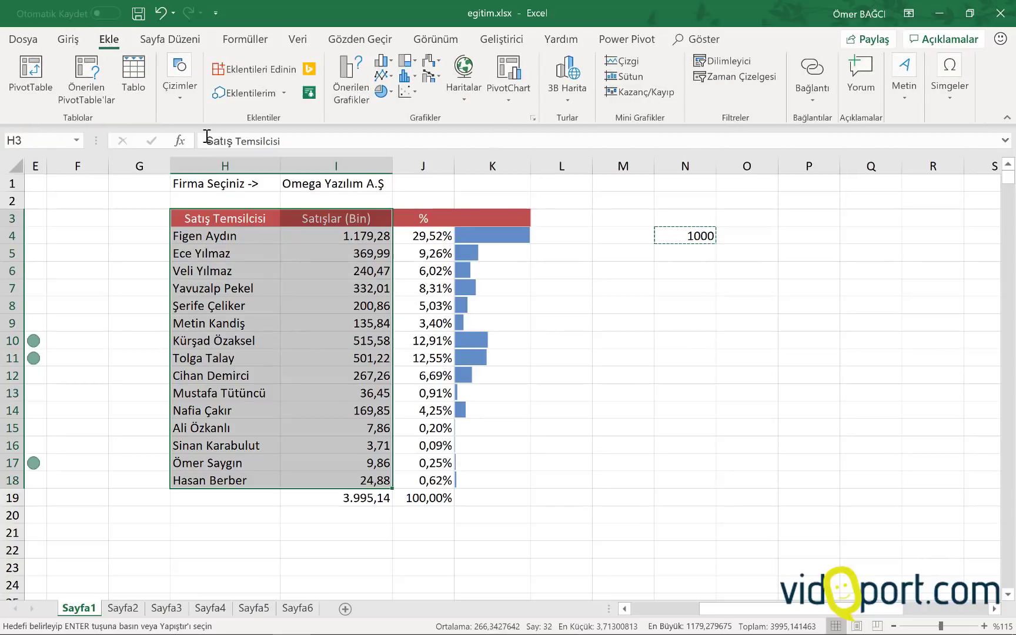
{"action": "left_click", "coordinate": [384, 60]}
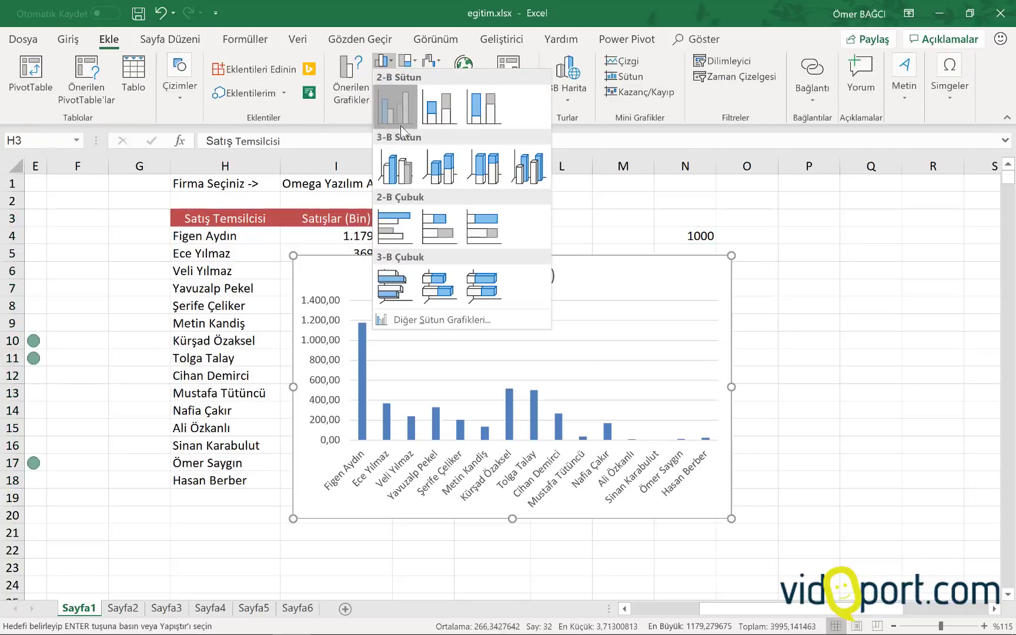
{"action": "left_click", "coordinate": [390, 109]}
{"action": "mouse_move", "coordinate": [616, 261]}
{"action": "left_mouse_down"}
{"action": "mouse_move", "coordinate": [801, 268]}
{"action": "mouse_move", "coordinate": [862, 234]}
{"action": "left_mouse_up"}
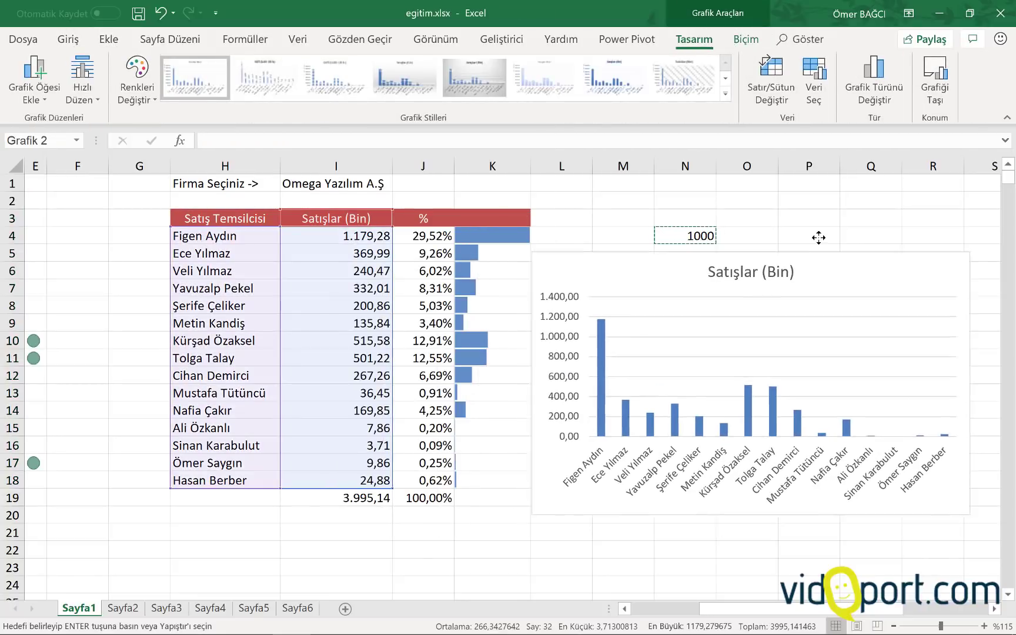
Delete the chart's vertical value axis, gridlines and title
{"action": "left_click", "coordinate": [570, 332]}
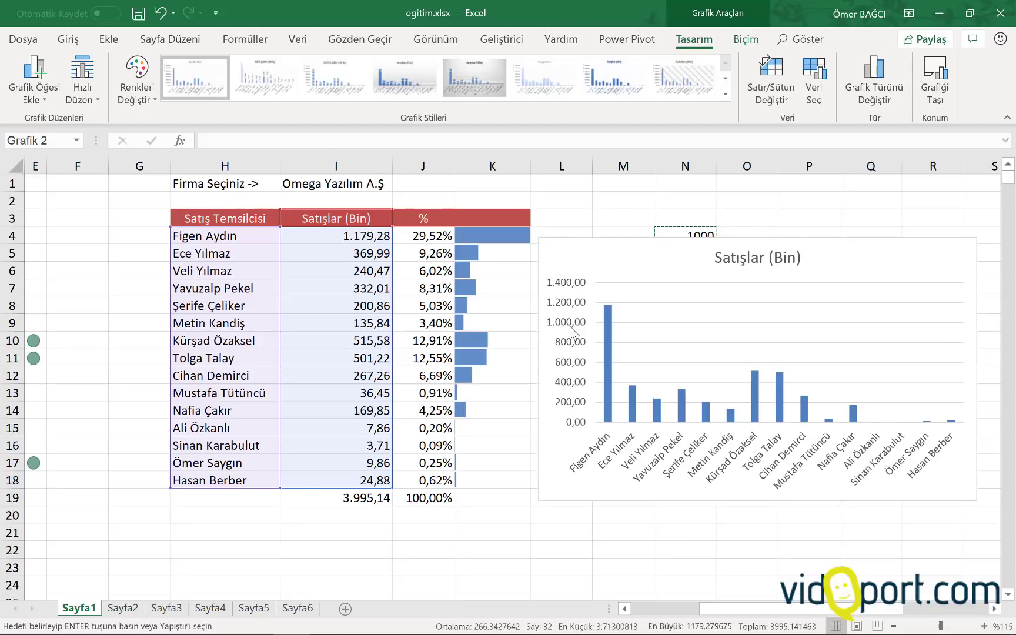
{"action": "key", "text": "Delete"}
{"action": "right_click", "coordinate": [588, 379]}
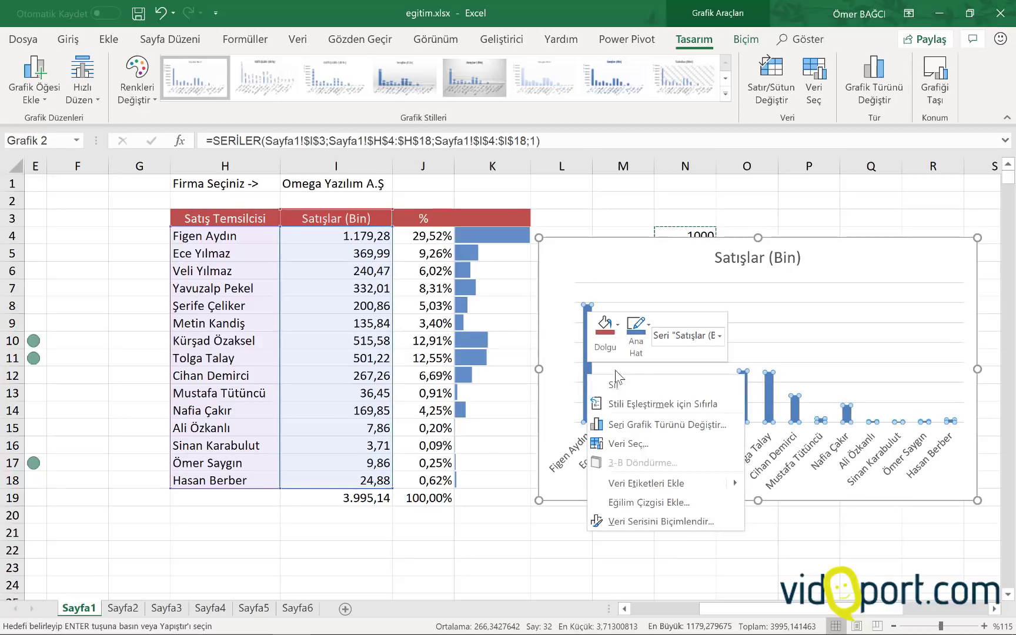
{"action": "left_click", "coordinate": [826, 348]}
{"action": "left_click", "coordinate": [827, 349]}
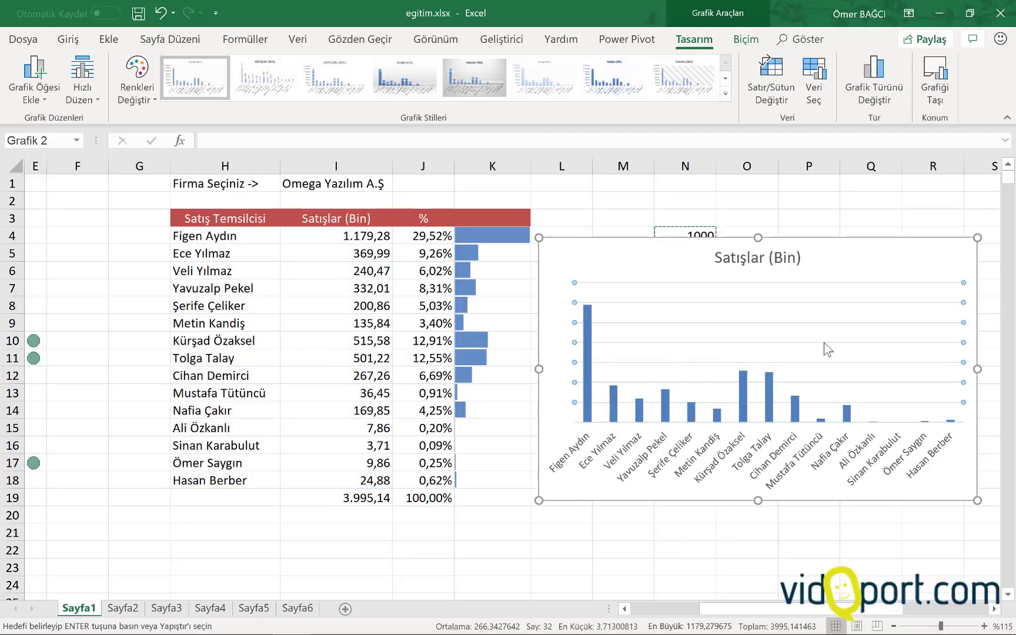
{"action": "key", "text": "Delete"}
{"action": "left_click", "coordinate": [772, 259]}
{"action": "key", "text": "Delete"}
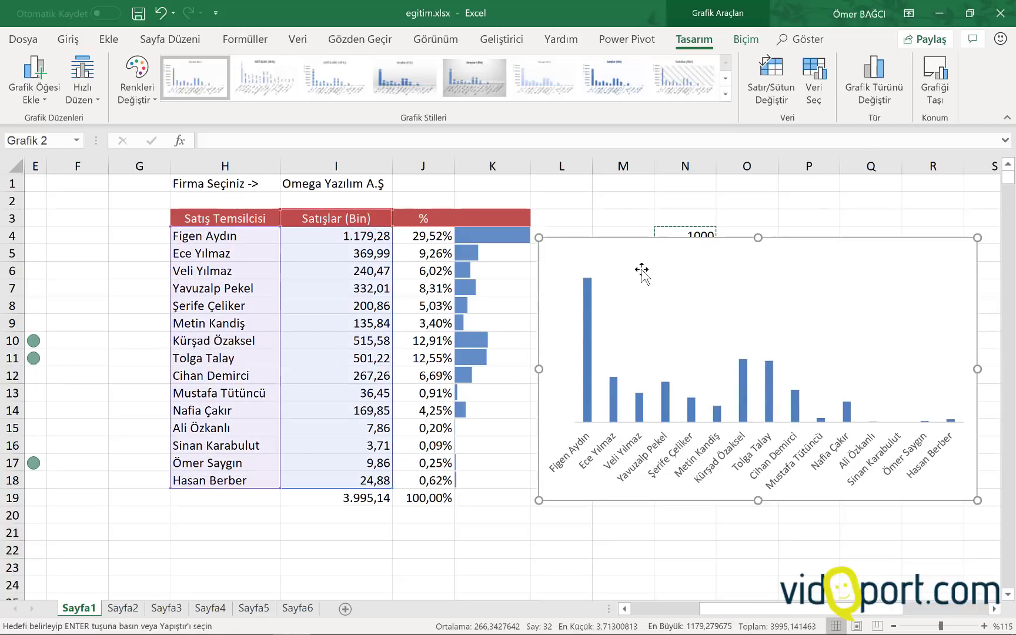
{"action": "left_click", "coordinate": [994, 609]}
{"action": "left_click", "coordinate": [994, 609]}
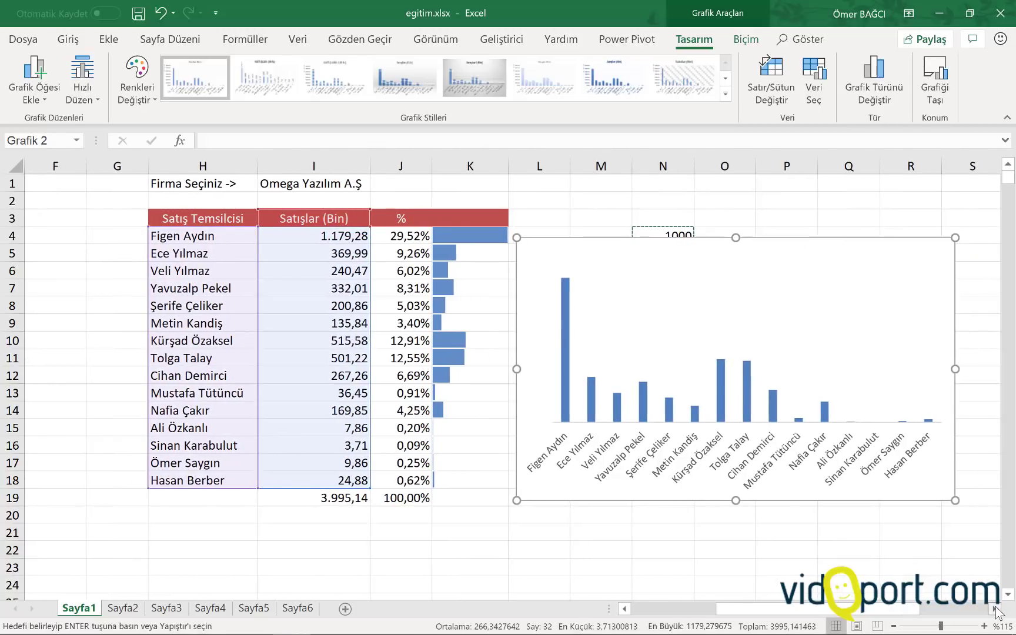
{"action": "left_click", "coordinate": [994, 610]}
{"action": "left_click", "coordinate": [993, 609]}
{"action": "left_click", "coordinate": [993, 609]}
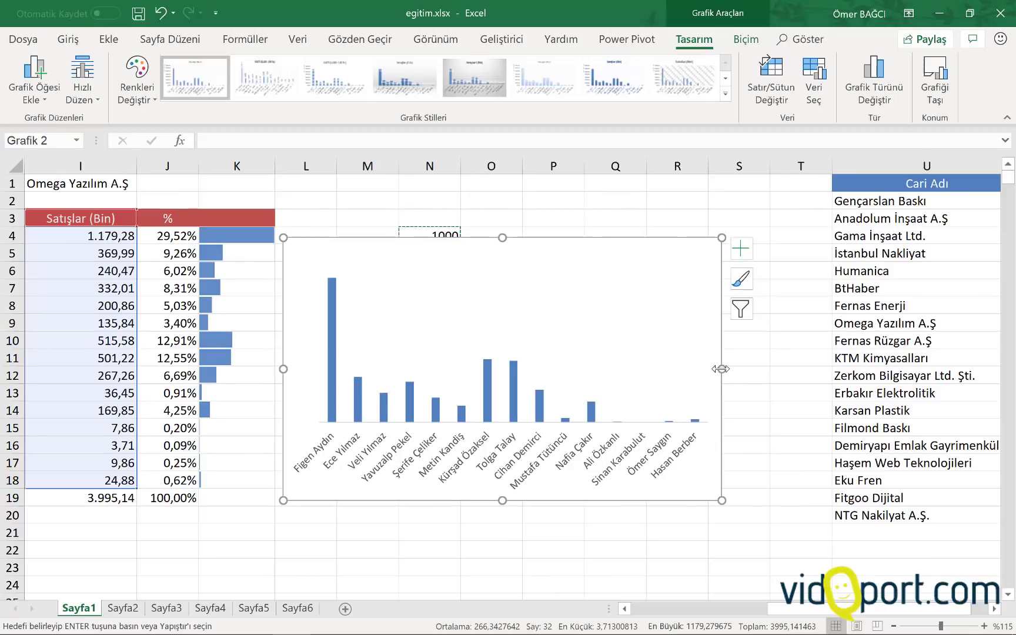
Hide column U with the Cari Adı list and move the chart up next to the table
{"action": "left_click_drag", "start_coordinate": [722, 368], "coordinate": [782, 368]}
{"action": "right_click", "coordinate": [874, 165]}
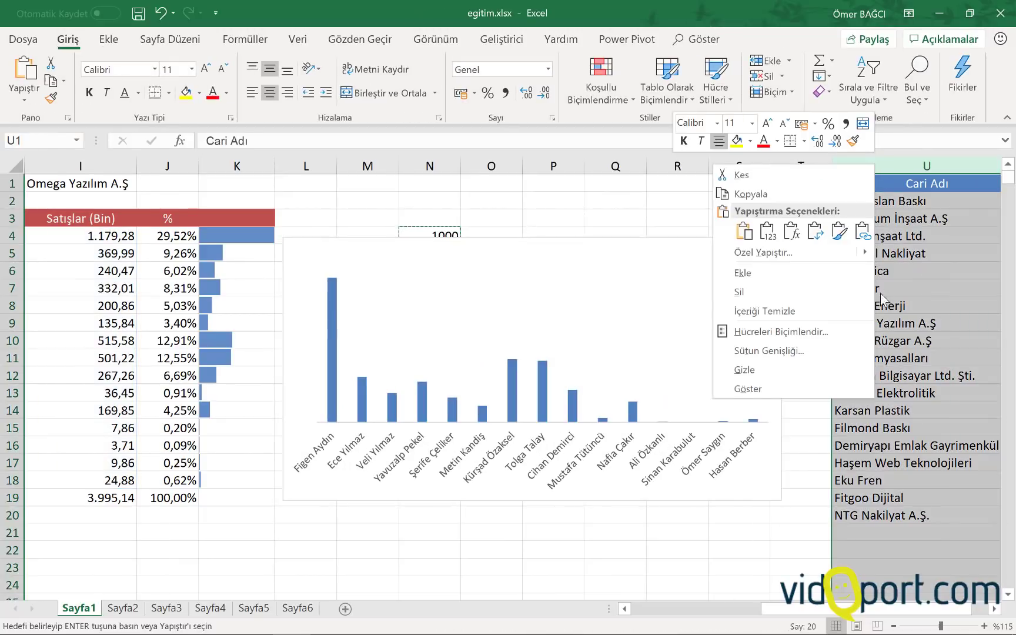
{"action": "left_click", "coordinate": [800, 371]}
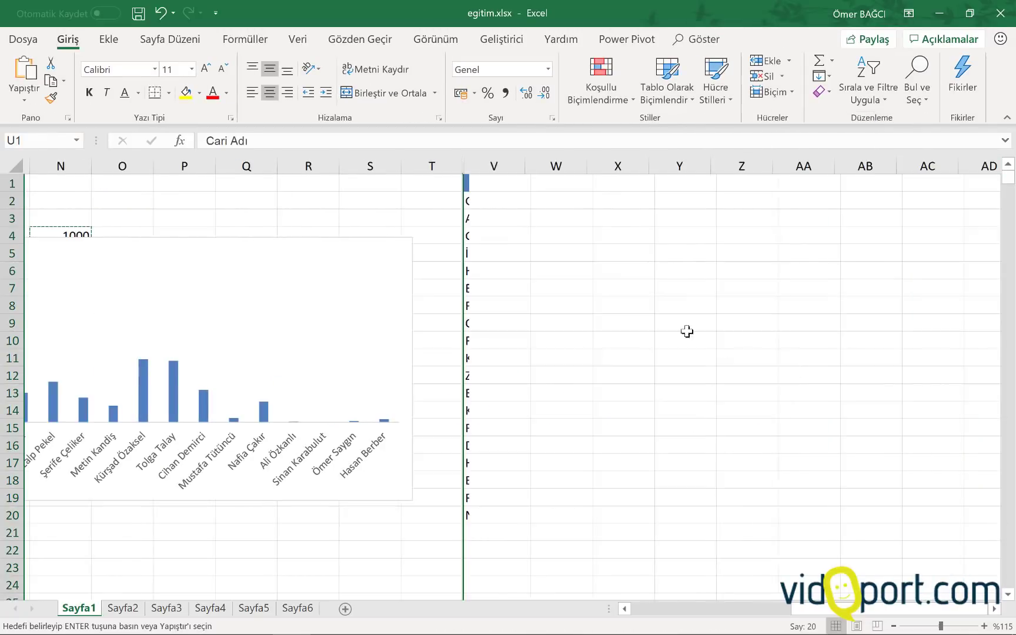
{"action": "left_click", "coordinate": [375, 276]}
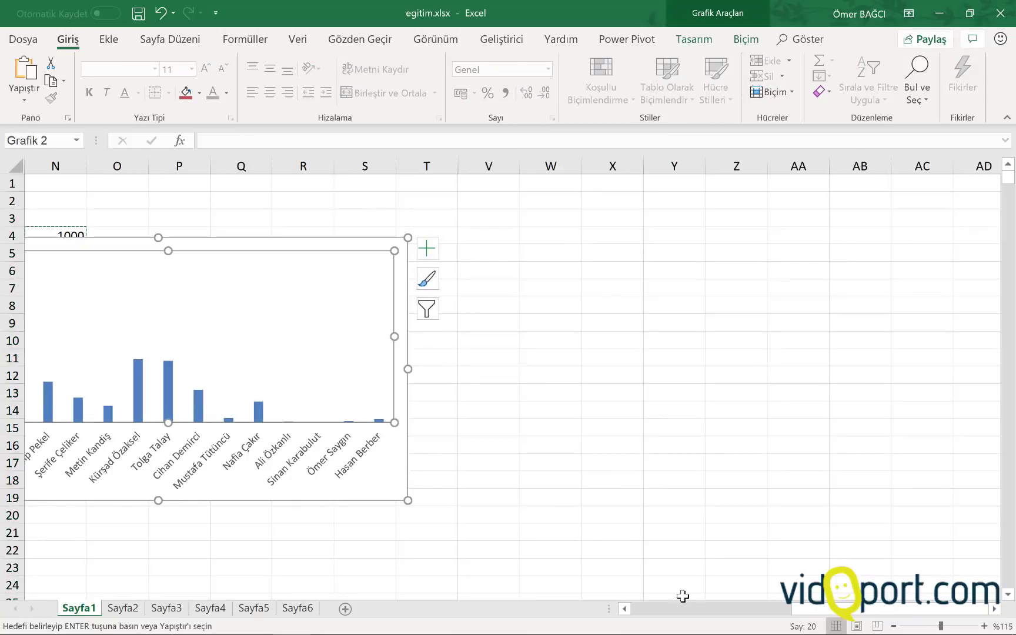
{"action": "left_click", "coordinate": [626, 608]}
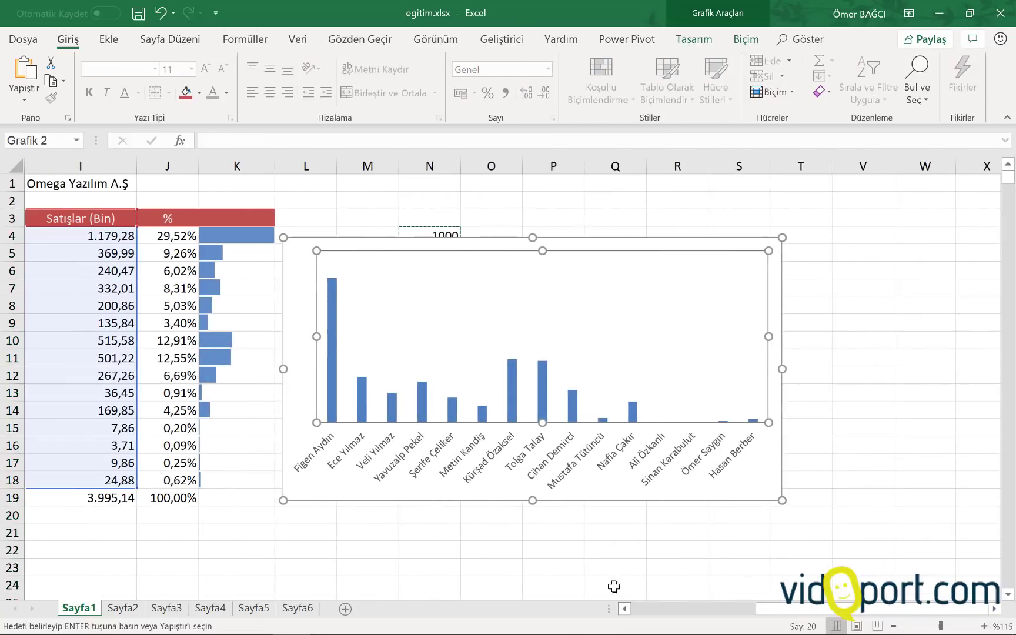
{"action": "mouse_move", "coordinate": [560, 501]}
{"action": "left_mouse_down"}
{"action": "mouse_move", "coordinate": [561, 469]}
{"action": "mouse_move", "coordinate": [530, 503]}
{"action": "mouse_move", "coordinate": [490, 503]}
{"action": "left_mouse_up"}
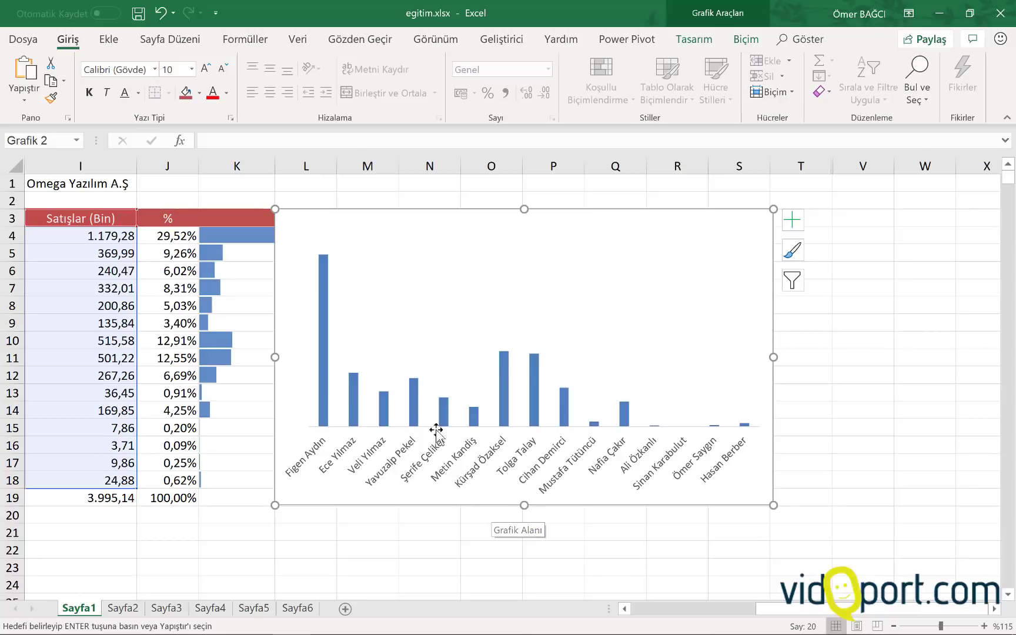
Add value labels to the sales columns and set their number format to Sayı with 2 decimals
{"action": "right_click", "coordinate": [413, 396]}
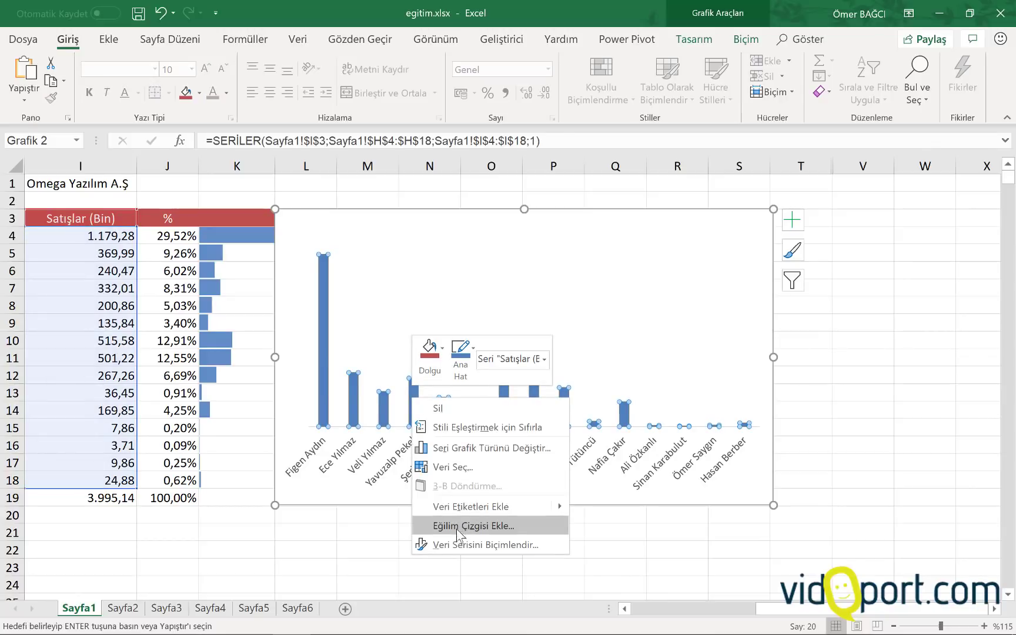
{"action": "left_click", "coordinate": [464, 507]}
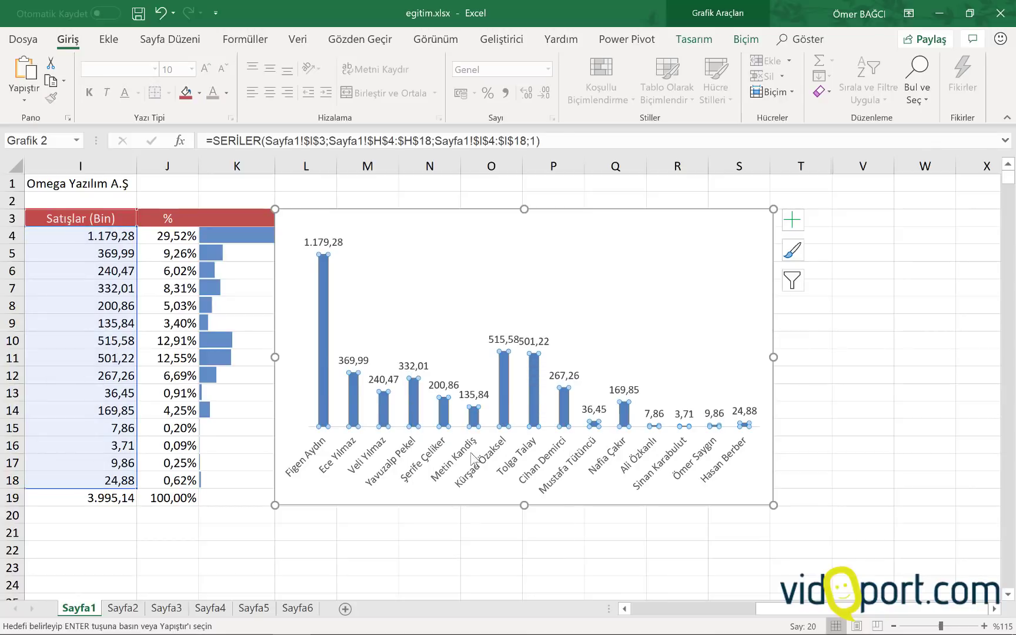
{"action": "right_click", "coordinate": [504, 344]}
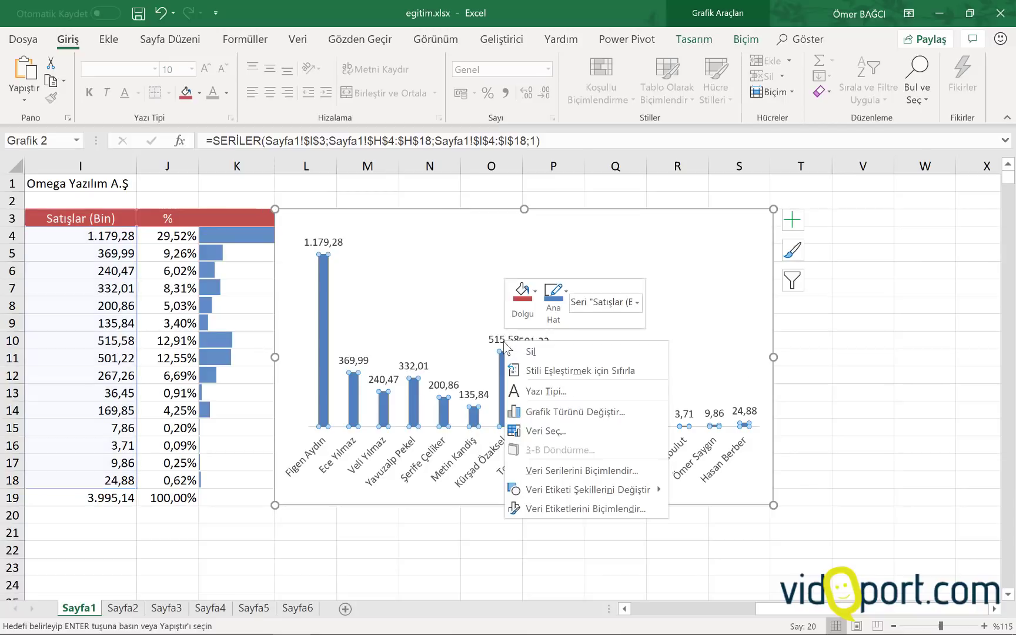
{"action": "left_click", "coordinate": [564, 510]}
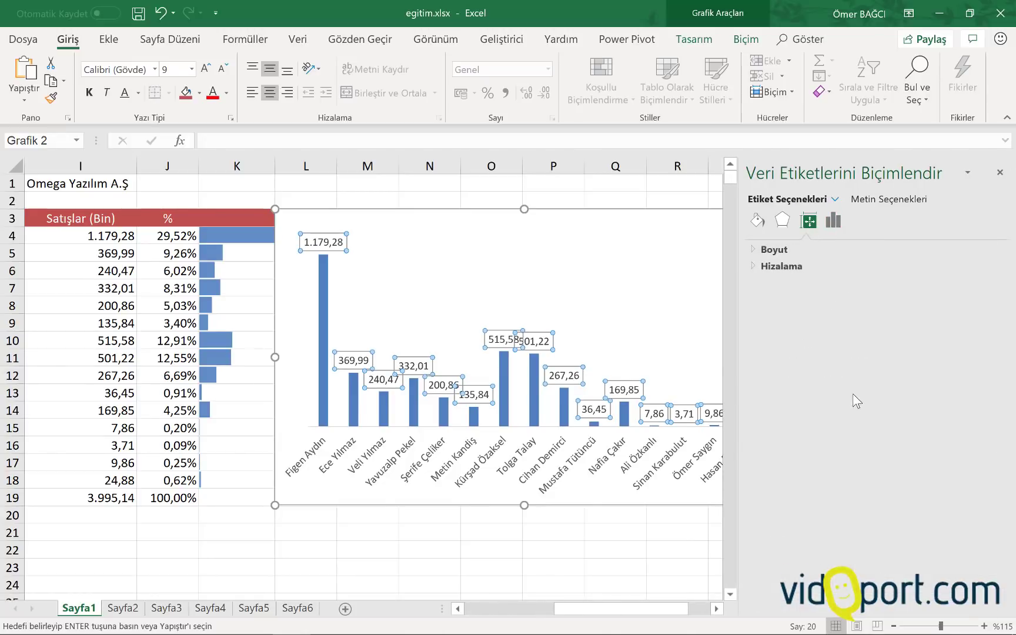
{"action": "left_click", "coordinate": [834, 220]}
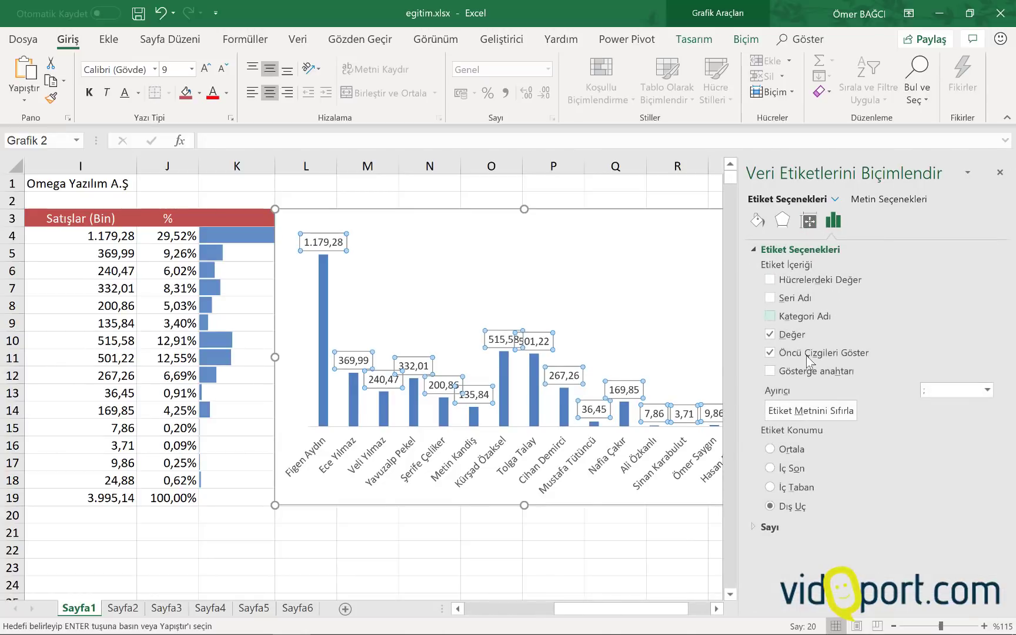
{"action": "left_click", "coordinate": [770, 527]}
{"action": "scroll", "coordinate": [805, 534], "scroll_direction": "down", "scroll_amount": 1}
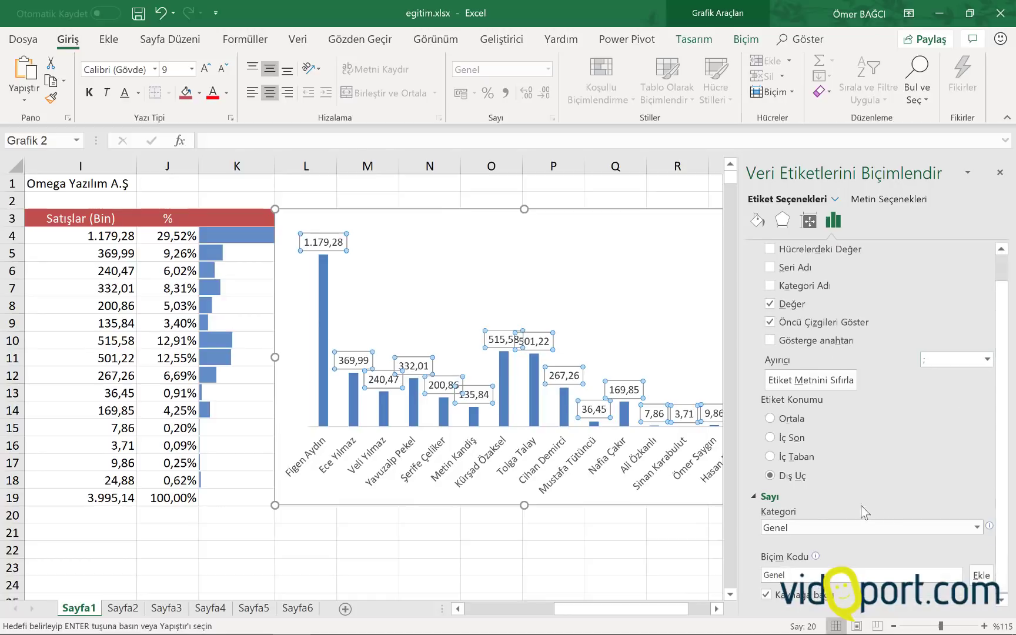
{"action": "left_click", "coordinate": [804, 532]}
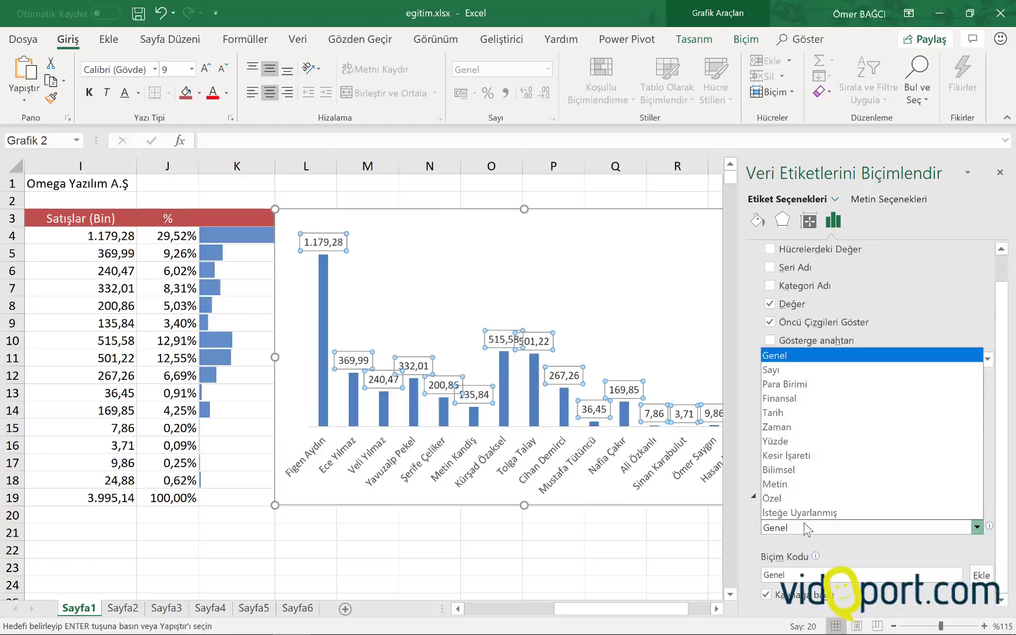
{"action": "left_click", "coordinate": [828, 377]}
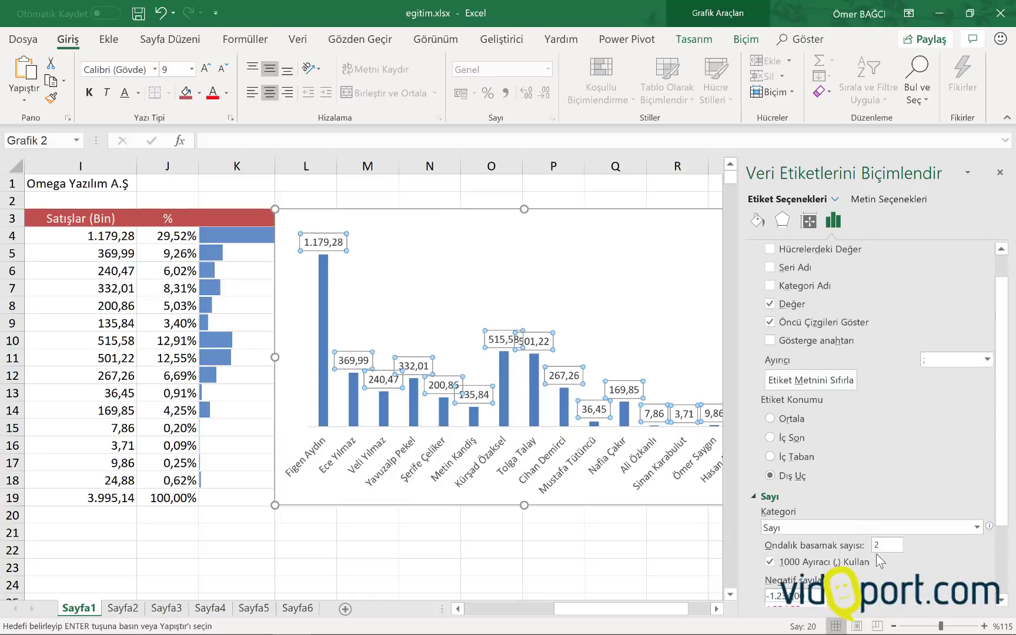
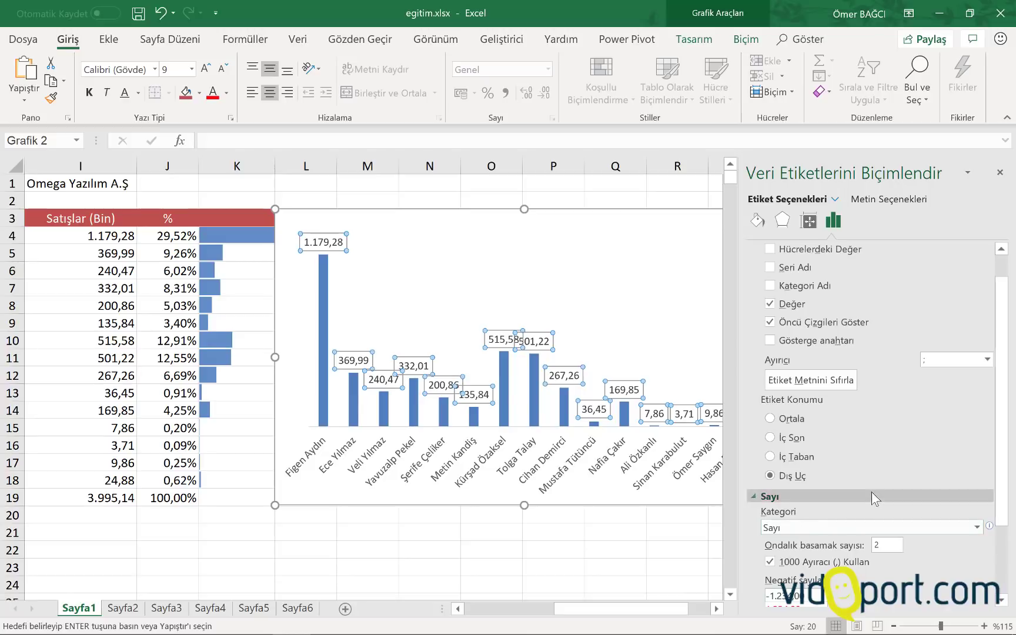
Select the chart's sales data labels and reopen their formatting options
{"action": "scroll", "coordinate": [871, 491], "scroll_direction": "down", "scroll_amount": 3}
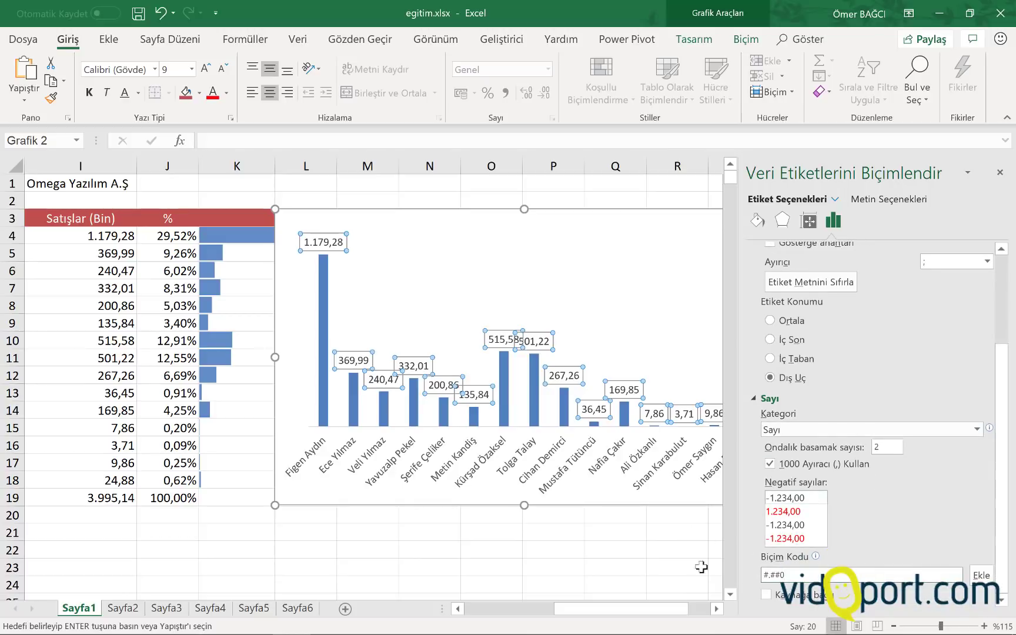
{"action": "left_click", "coordinate": [676, 548]}
{"action": "left_click", "coordinate": [633, 391]}
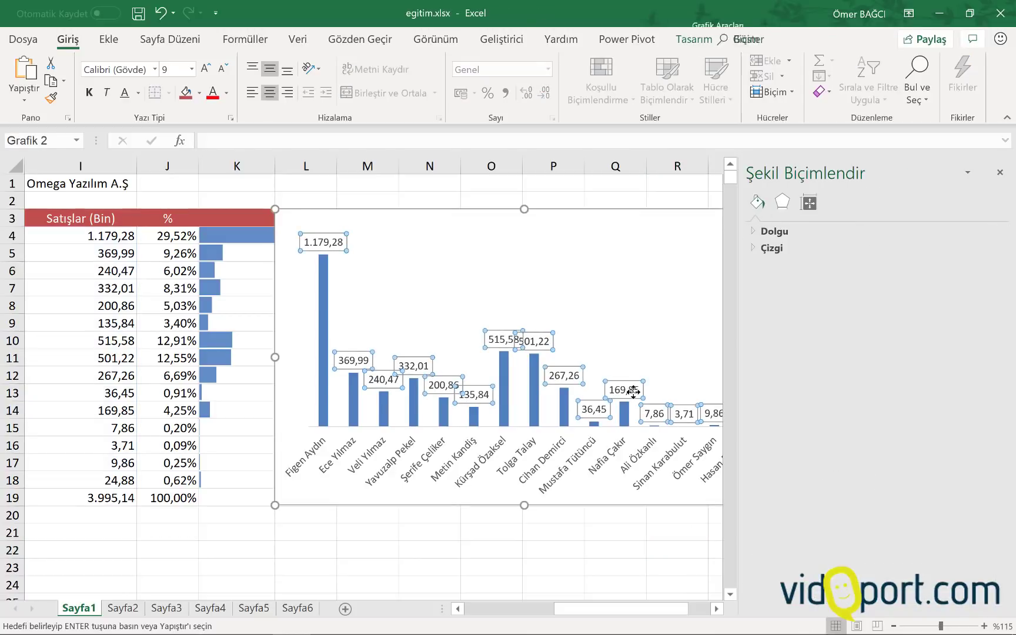
{"action": "right_click", "coordinate": [633, 391]}
{"action": "left_click", "coordinate": [943, 493]}
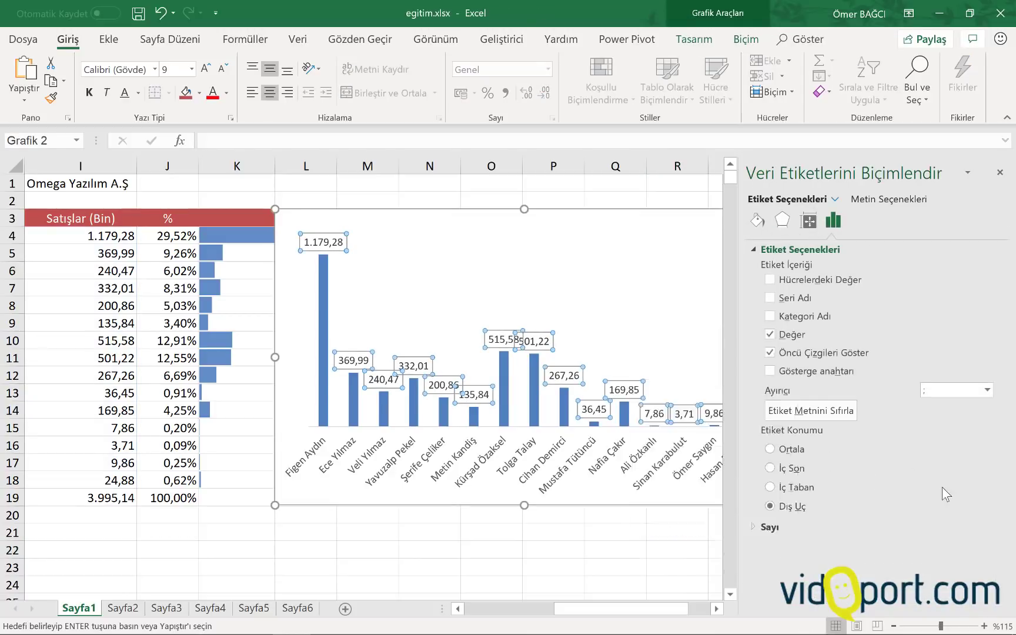
Format the labels as Number (Sayı) with 0 decimal places and a 1000 separator
{"action": "left_click", "coordinate": [771, 527]}
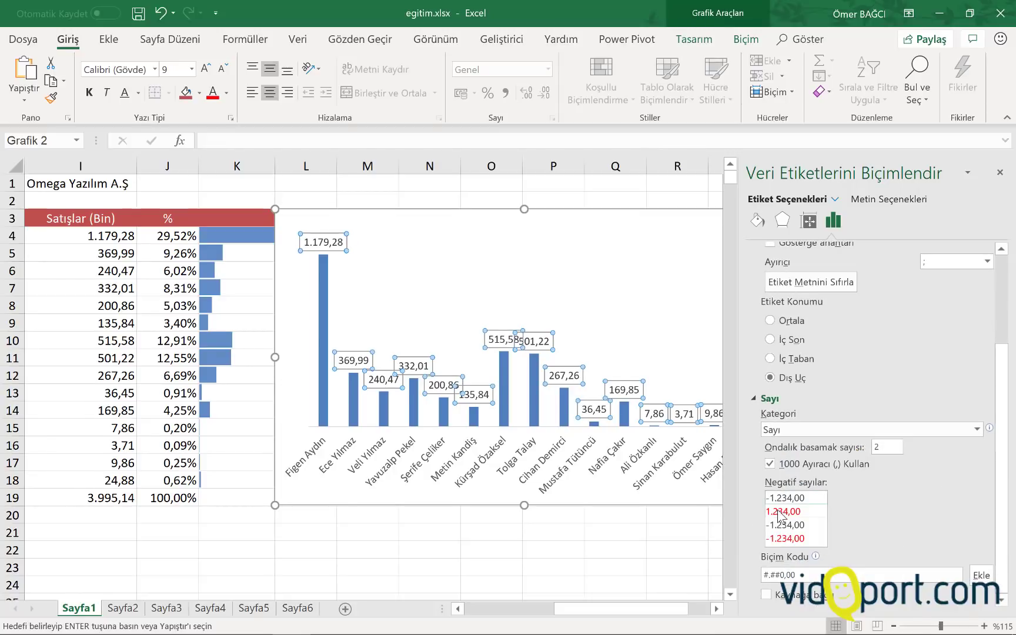
{"action": "left_click", "coordinate": [887, 444]}
{"action": "left_click", "coordinate": [883, 435]}
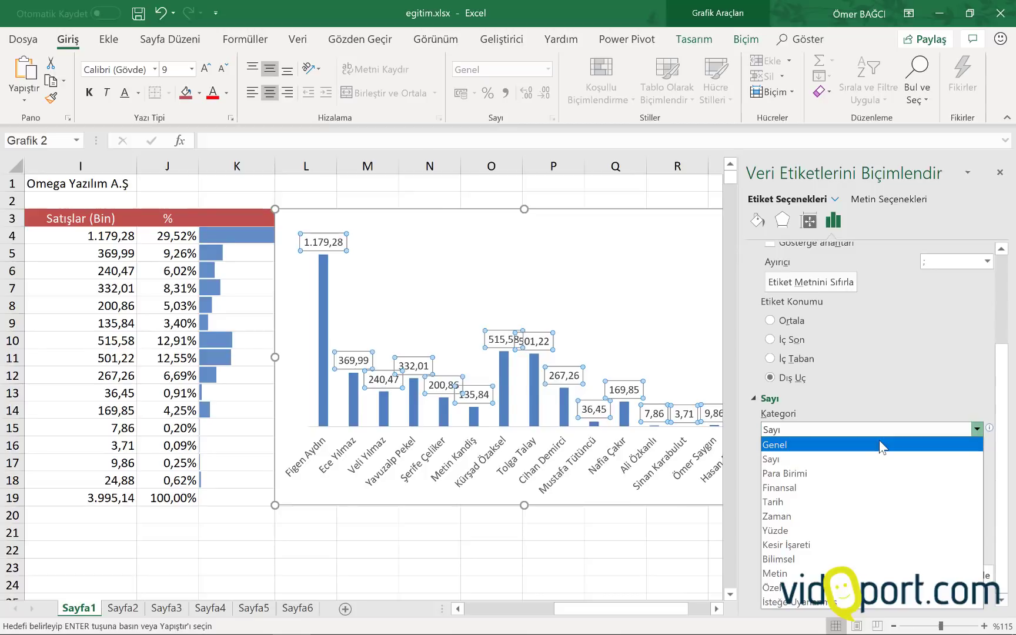
{"action": "left_click", "coordinate": [884, 445]}
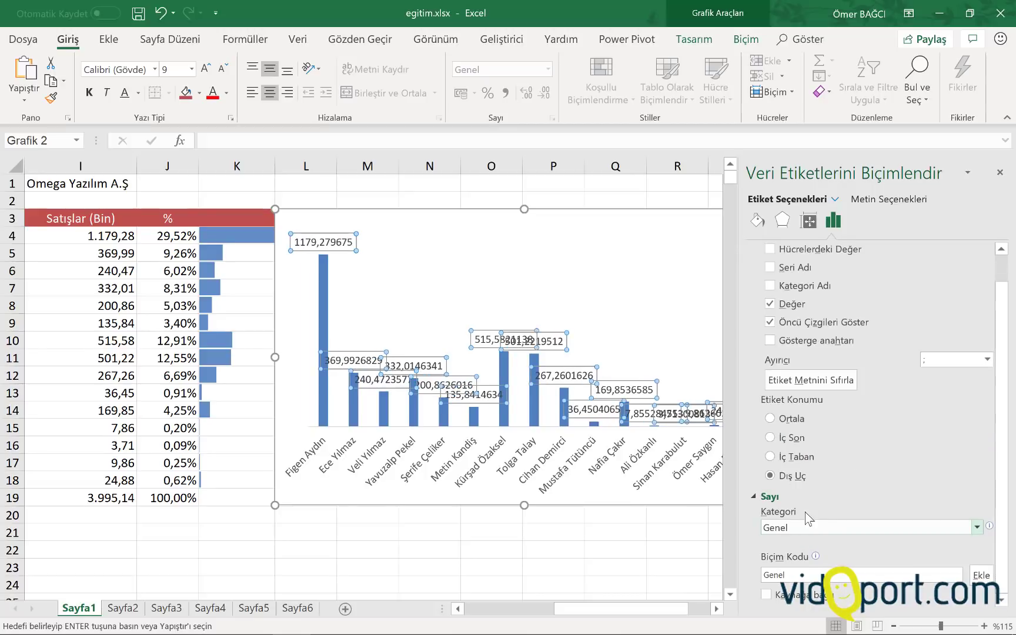
{"action": "left_click", "coordinate": [795, 527]}
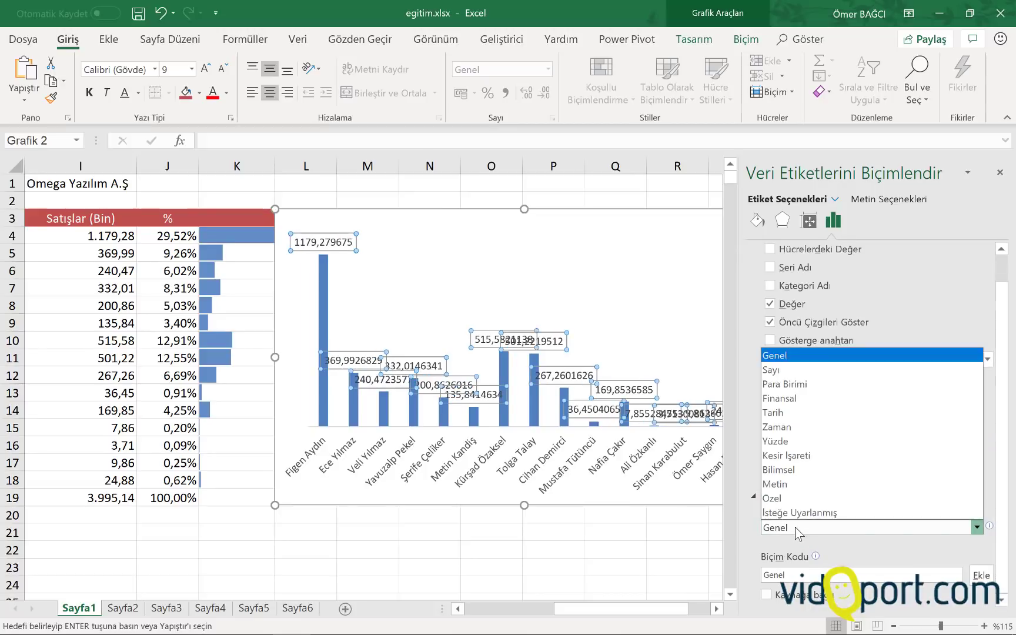
{"action": "left_click", "coordinate": [800, 367]}
{"action": "left_click", "coordinate": [890, 546]}
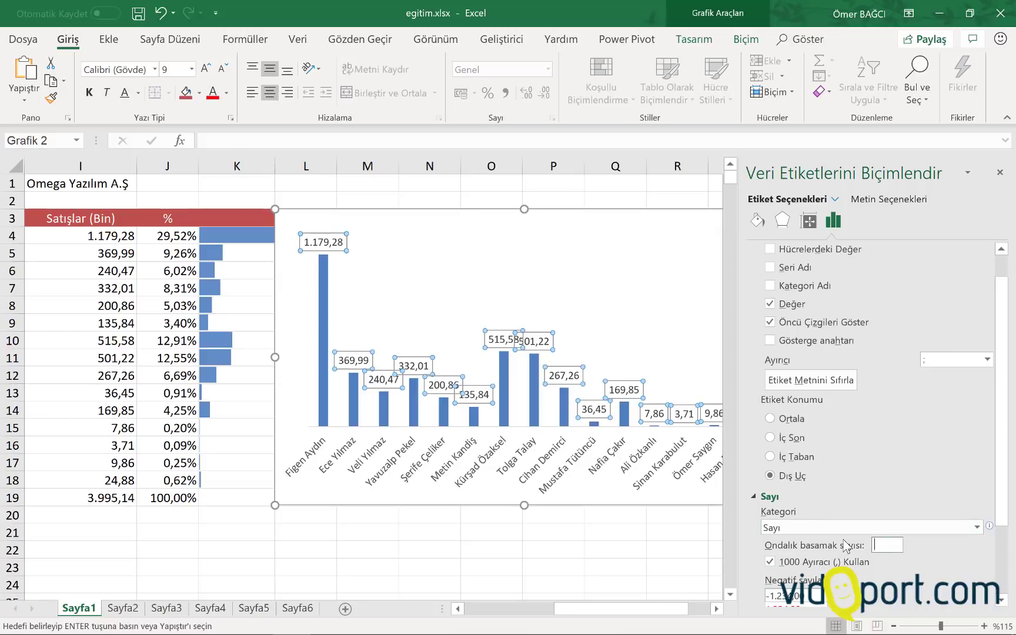
{"action": "type", "text": "0"}
{"action": "key", "text": "Return"}
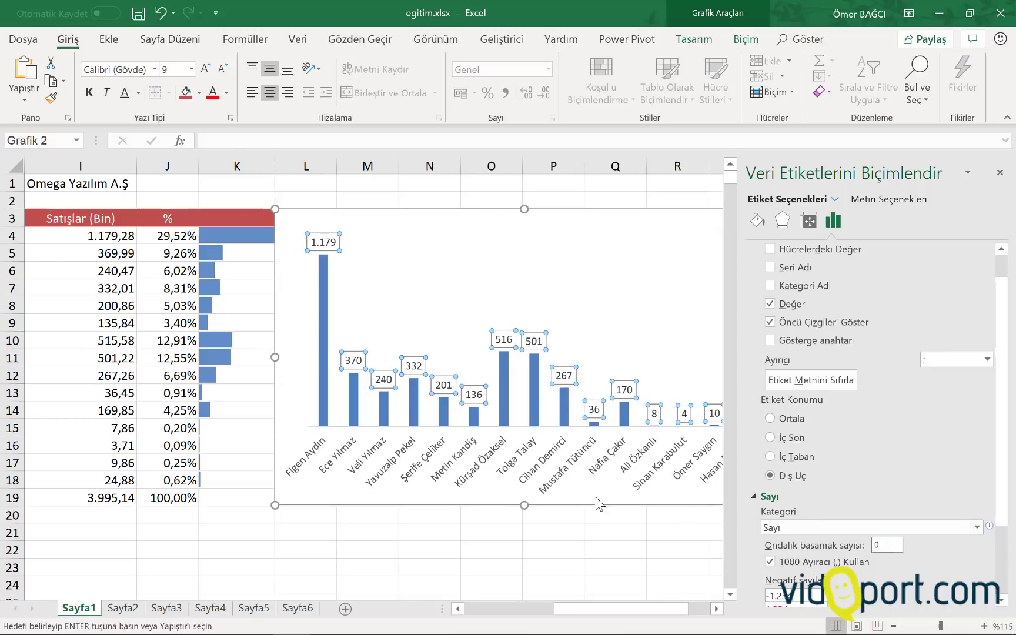
{"action": "left_click", "coordinate": [598, 541]}
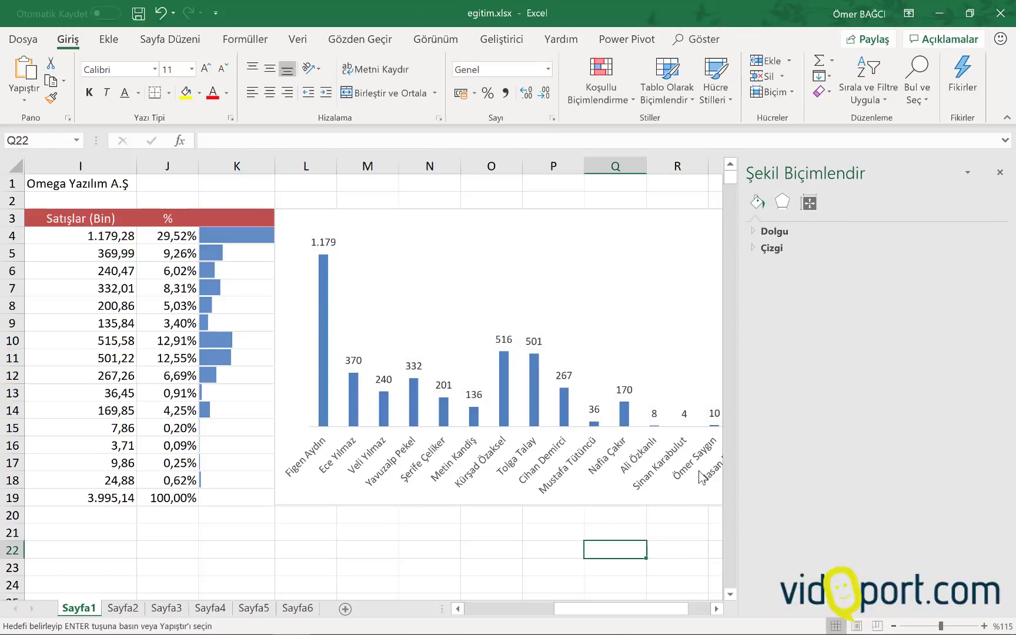
Set the horizontal axis text direction to Rotate all text 270° so representatives' names stand upright
{"action": "left_click", "coordinate": [472, 538]}
{"action": "left_click", "coordinate": [999, 173]}
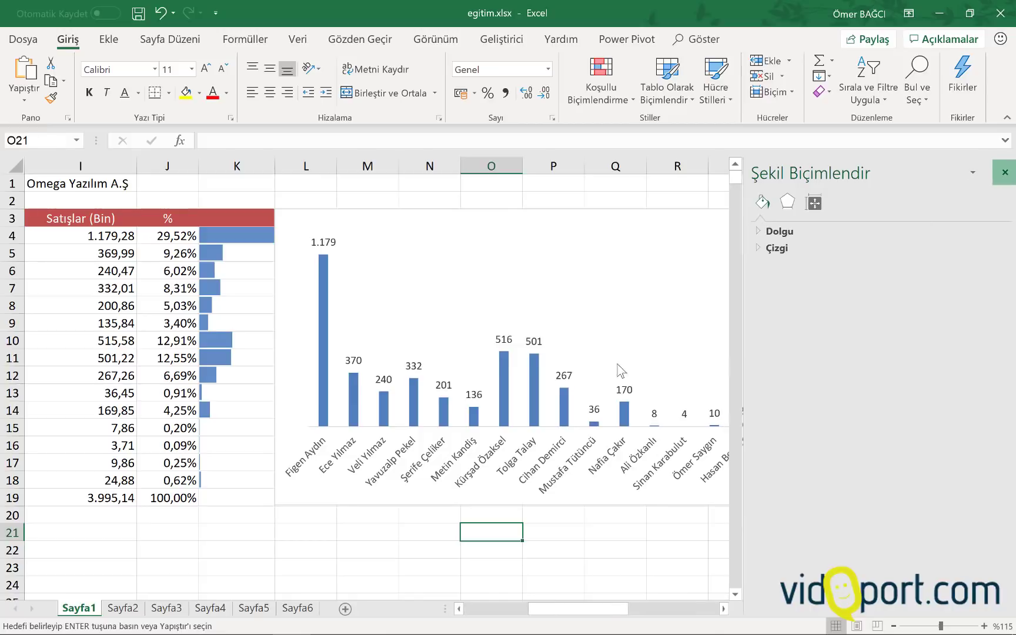
{"action": "left_click", "coordinate": [626, 609]}
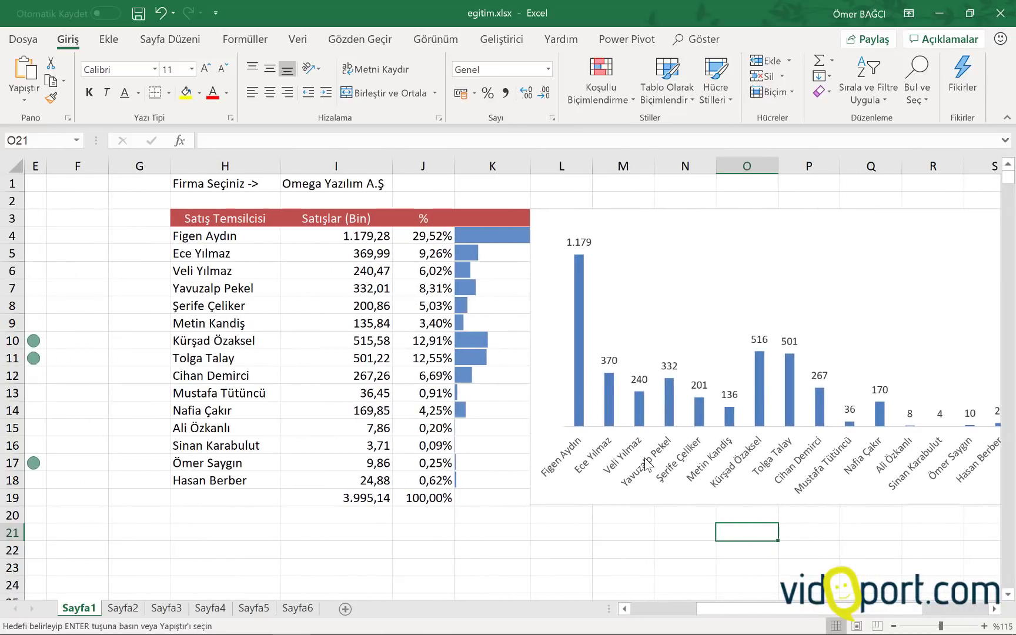
{"action": "right_click", "coordinate": [646, 462]}
{"action": "left_click", "coordinate": [701, 449]}
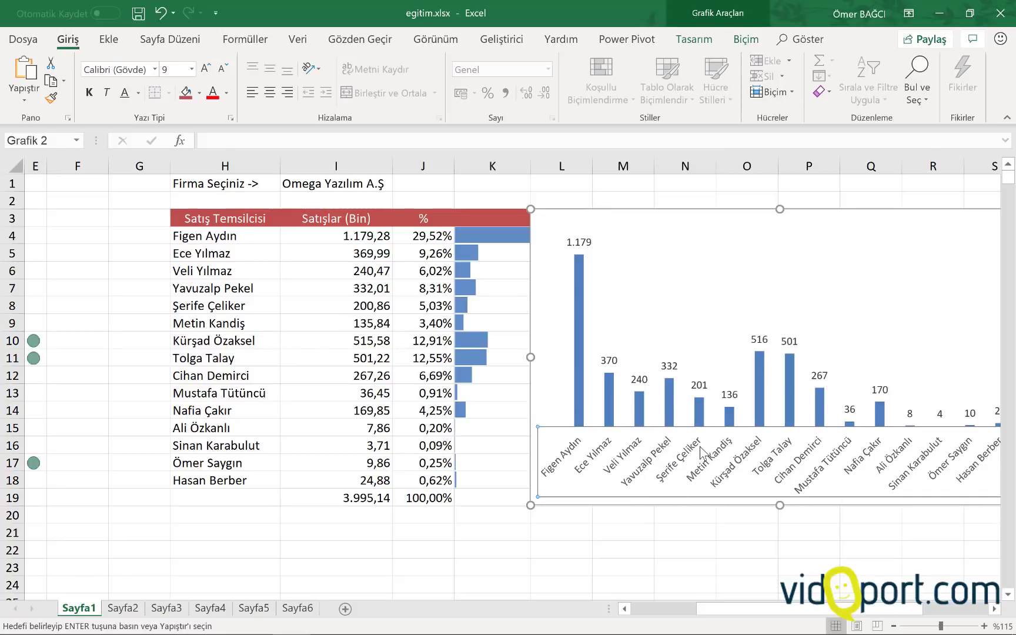
{"action": "left_click", "coordinate": [808, 223]}
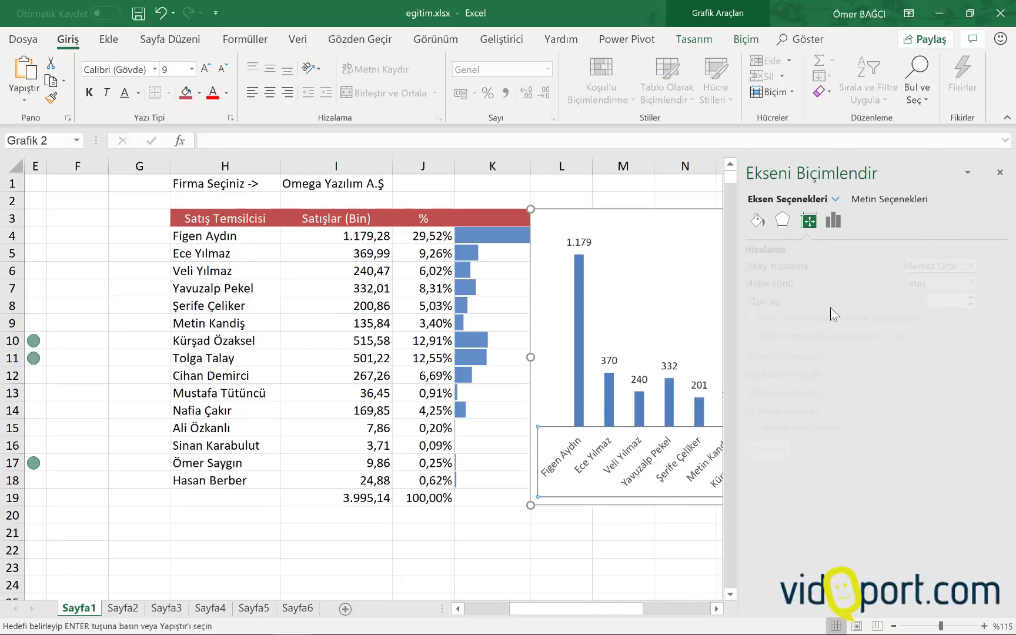
{"action": "left_click", "coordinate": [953, 280]}
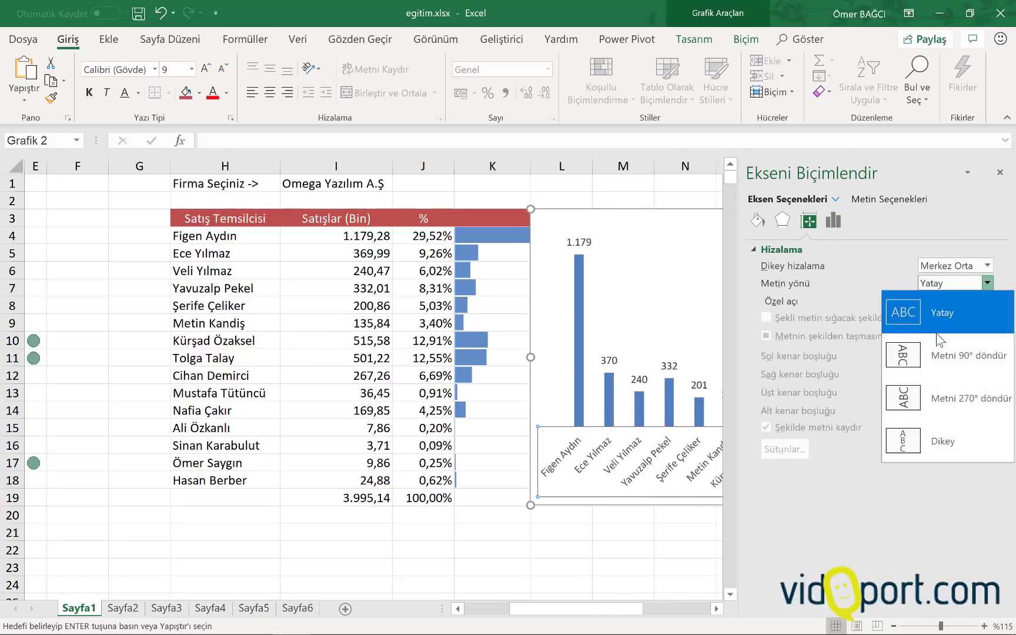
{"action": "left_click", "coordinate": [935, 389]}
{"action": "left_click", "coordinate": [650, 536]}
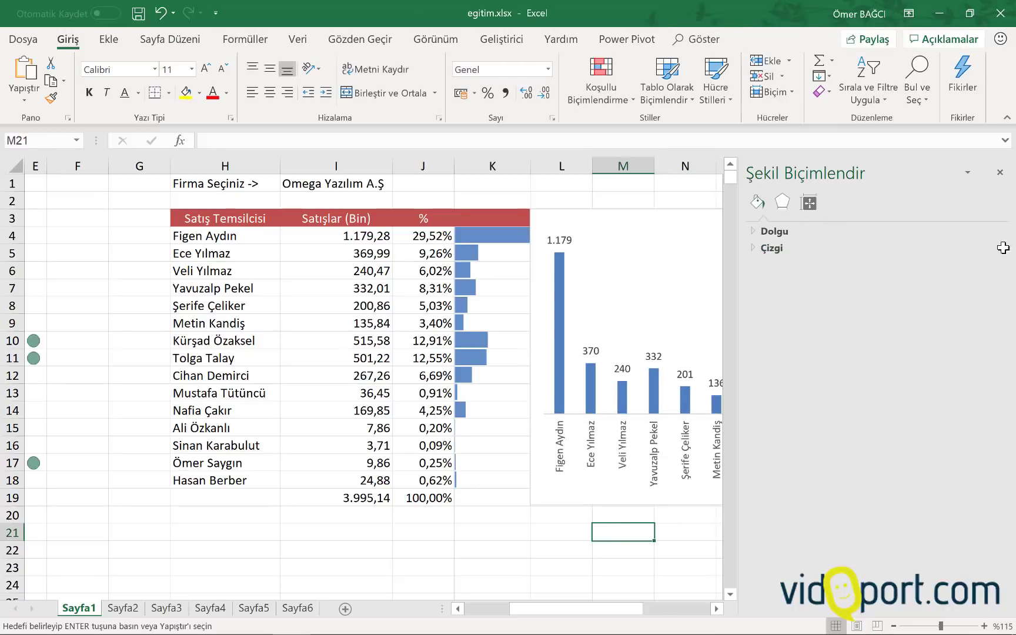
{"action": "left_click", "coordinate": [998, 174]}
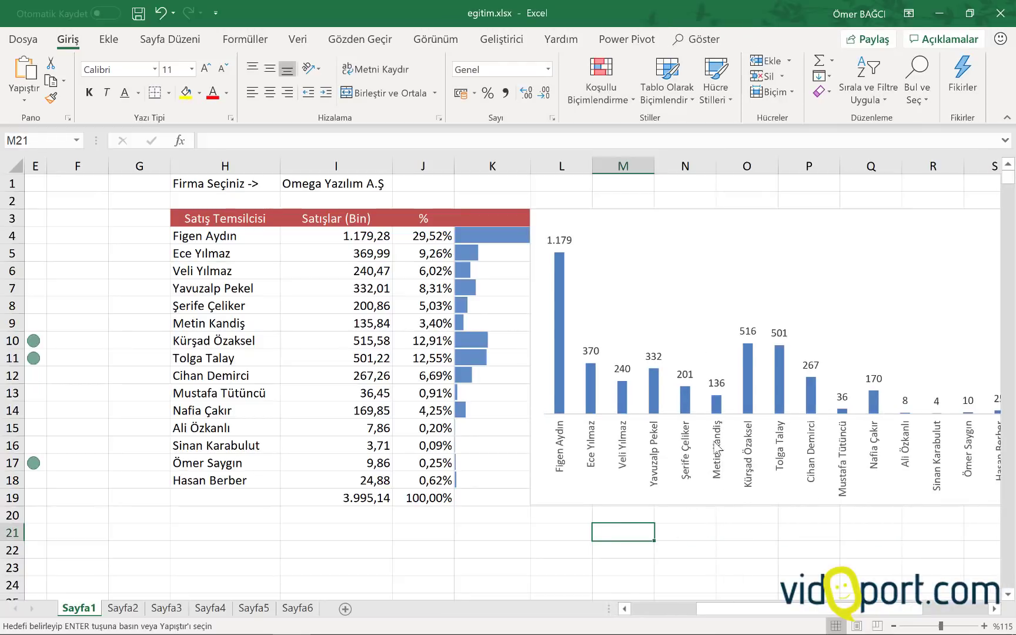
{"action": "left_click_drag", "start_coordinate": [806, 609], "coordinate": [870, 612]}
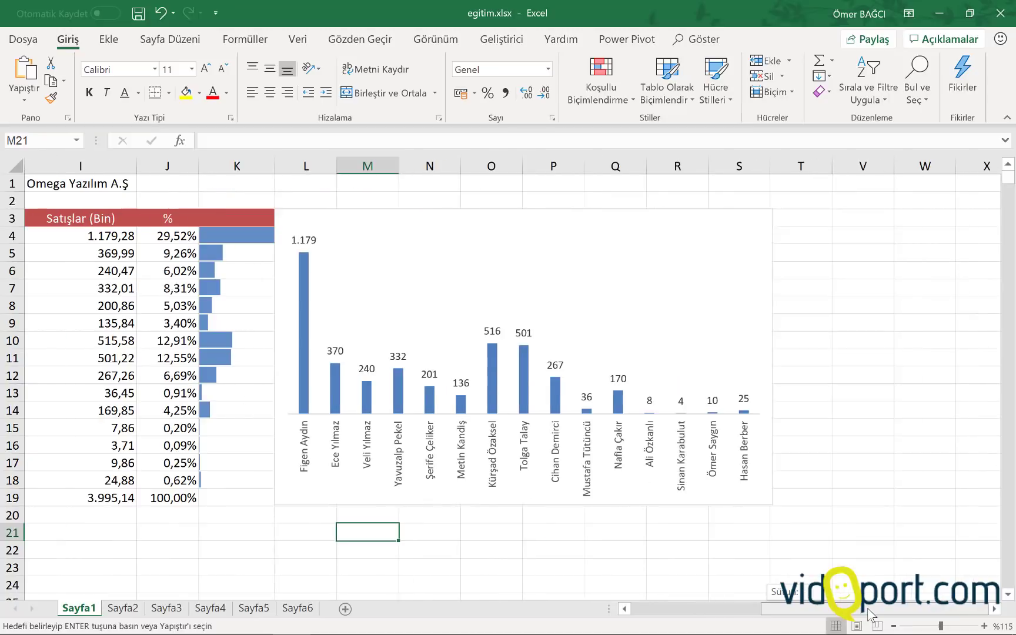
Widen the sales chart, keeping Omega Yazılım A.Ş selected in I1
{"action": "left_click", "coordinate": [758, 337]}
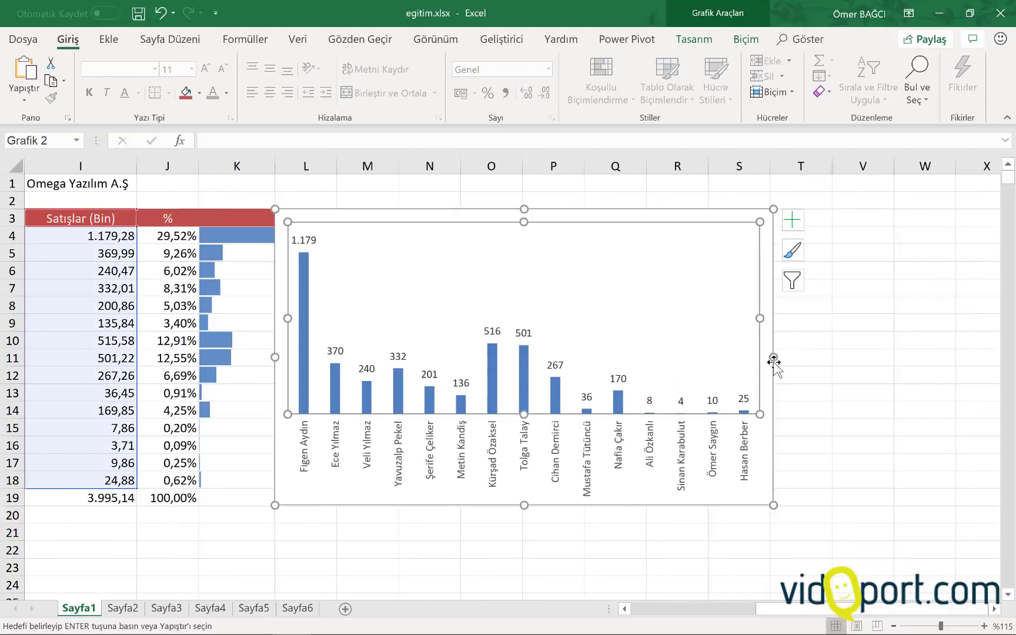
{"action": "left_click_drag", "start_coordinate": [820, 355], "coordinate": [864, 355]}
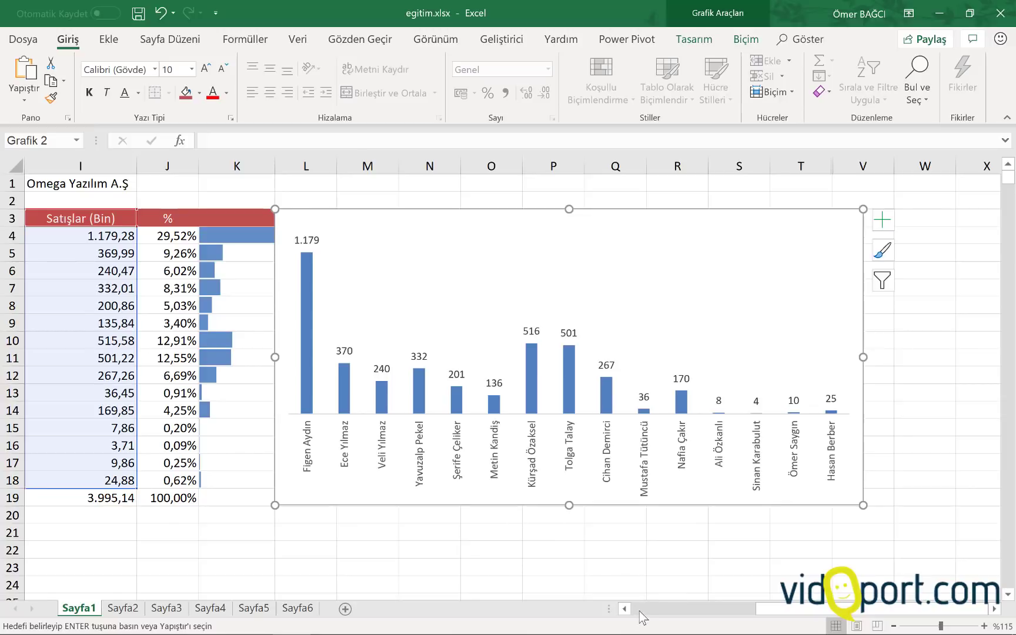
{"action": "scroll", "coordinate": [640, 612], "scroll_direction": "left", "scroll_amount": 3}
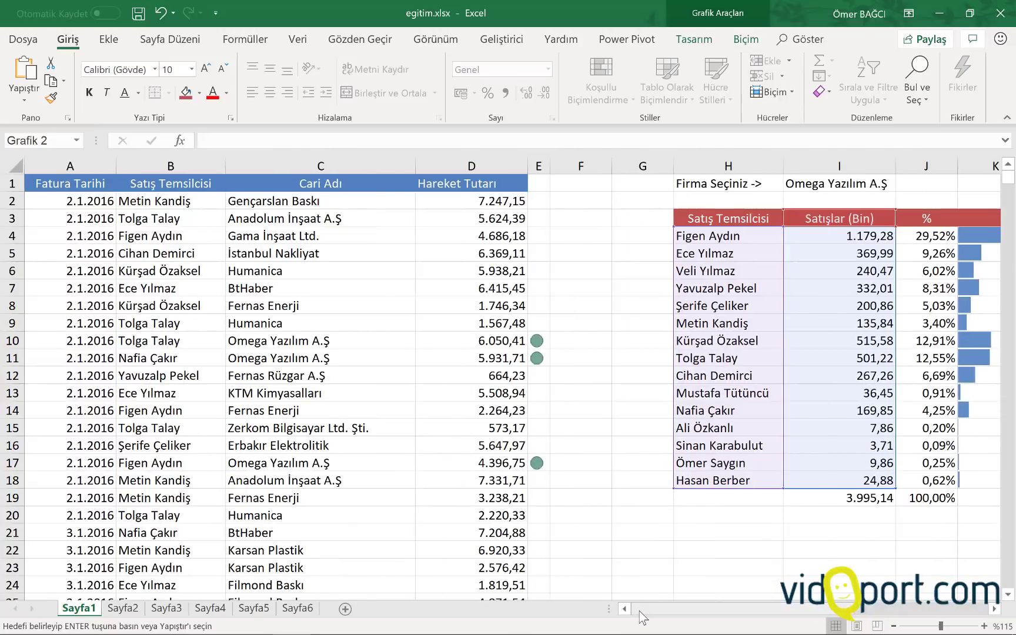
{"action": "left_click", "coordinate": [824, 186]}
{"action": "left_click", "coordinate": [903, 185]}
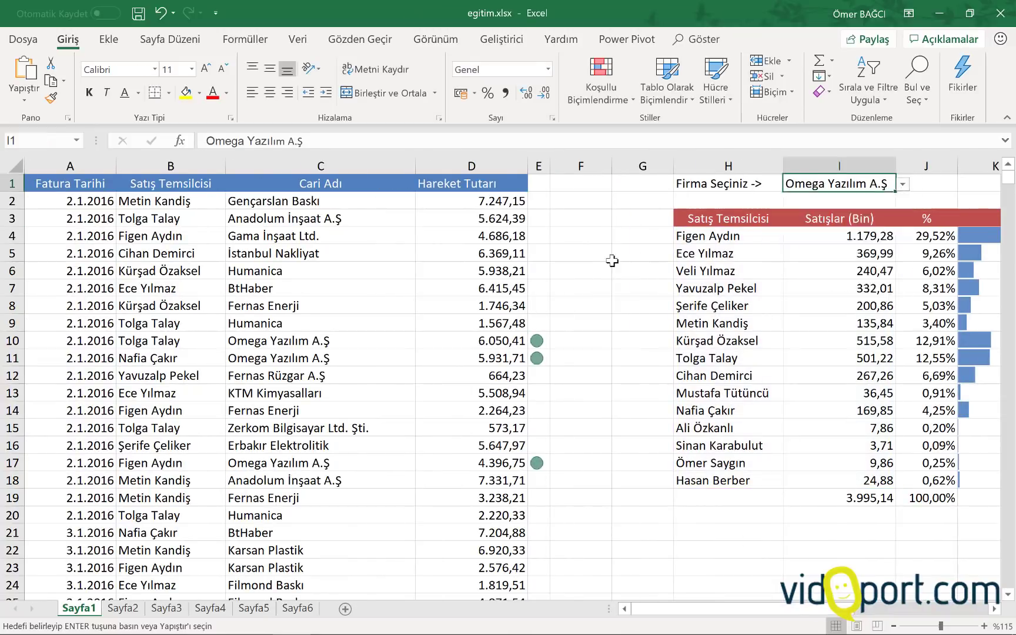
Narrow the empty spacer columns F and G and shift the view right to the chart
{"action": "scroll", "coordinate": [492, 253], "scroll_direction": "down", "scroll_amount": 1}
{"action": "scroll", "coordinate": [492, 253], "scroll_direction": "down", "scroll_amount": 1}
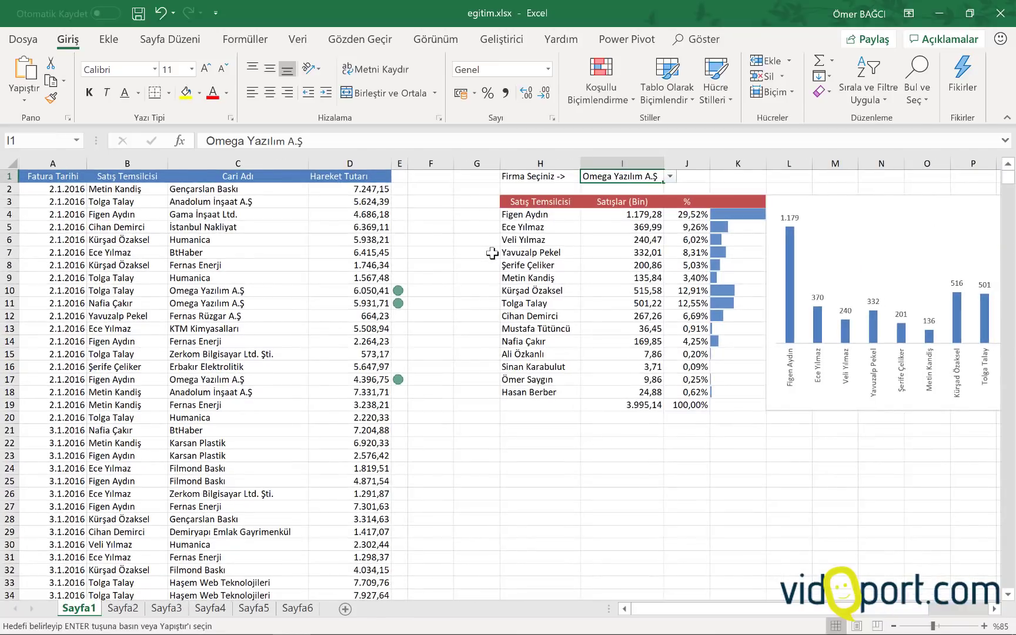
{"action": "left_click_drag", "start_coordinate": [459, 167], "coordinate": [423, 167]}
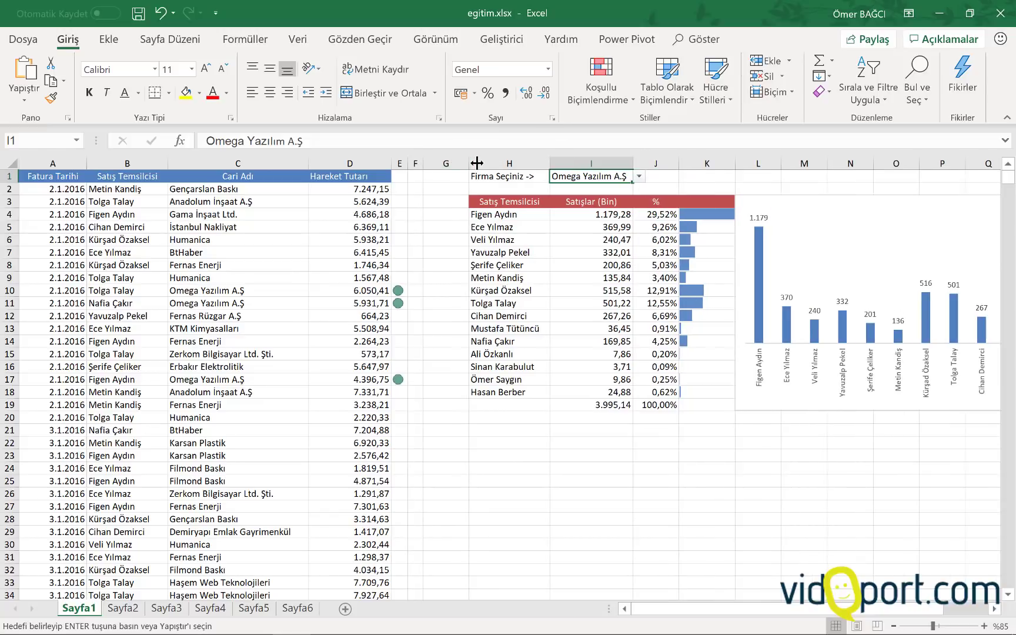
{"action": "left_click_drag", "start_coordinate": [469, 163], "coordinate": [438, 164]}
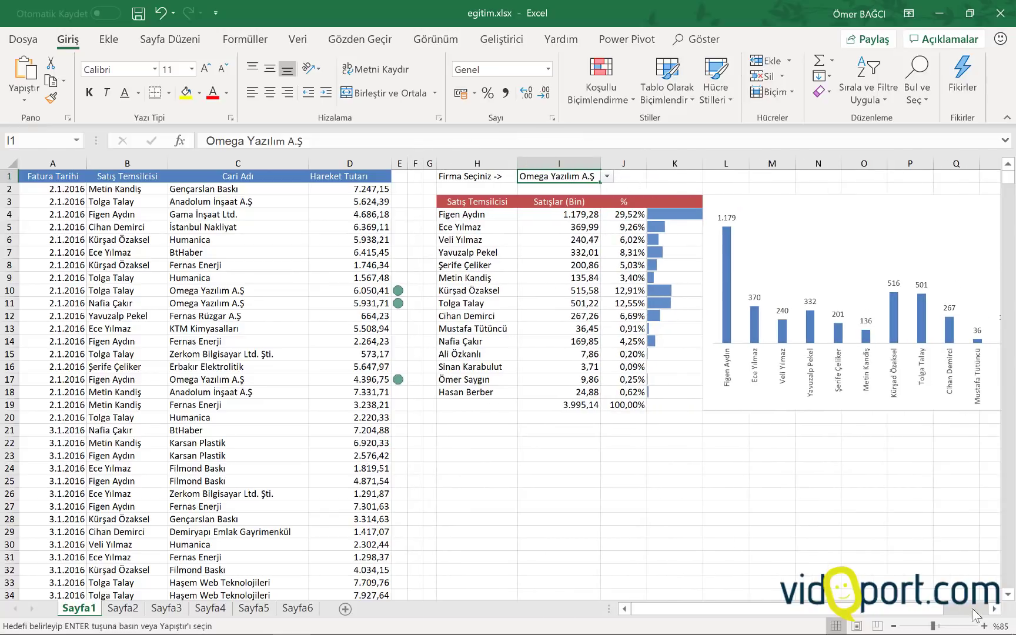
{"action": "left_click", "coordinate": [993, 609]}
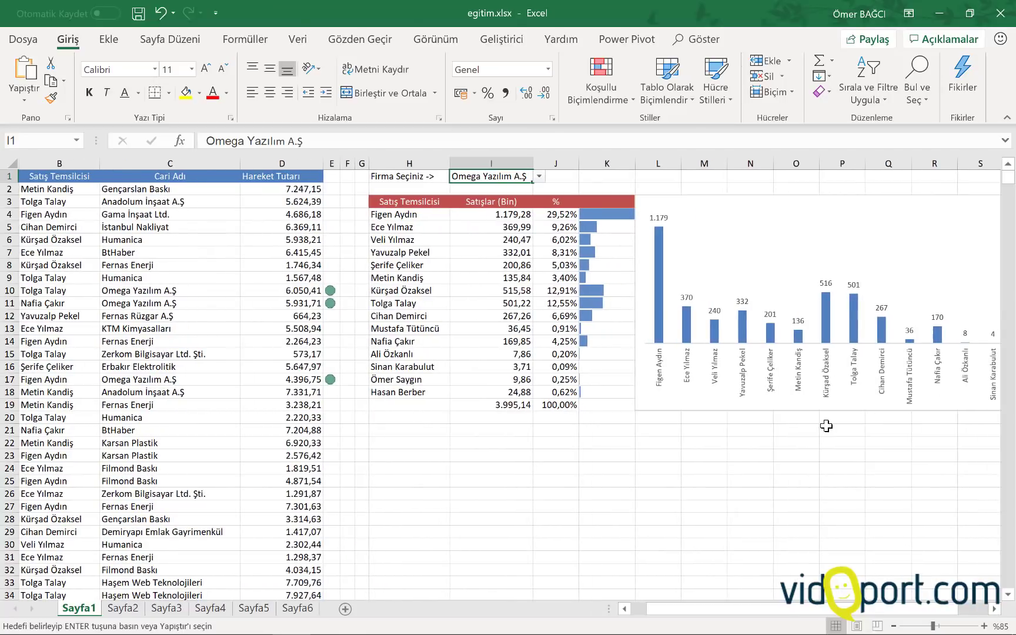
Test the I1 dropdown with Zerkom Bilgisayar Ltd. Şti. and then Karsan Plastik
{"action": "left_click", "coordinate": [995, 610]}
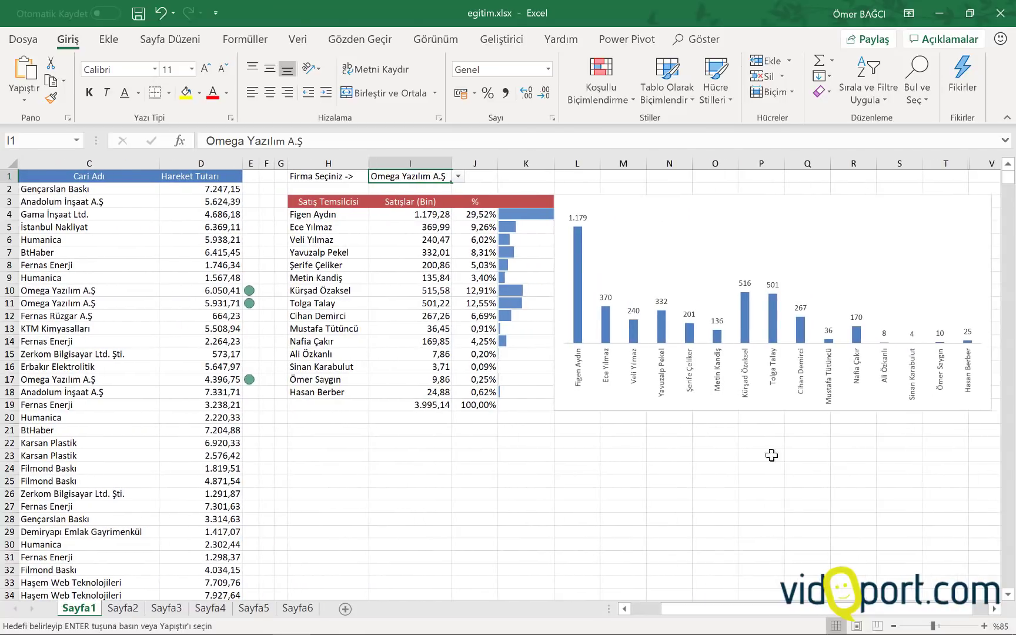
{"action": "left_click", "coordinate": [459, 176]}
{"action": "left_click", "coordinate": [400, 219]}
{"action": "left_click", "coordinate": [458, 176]}
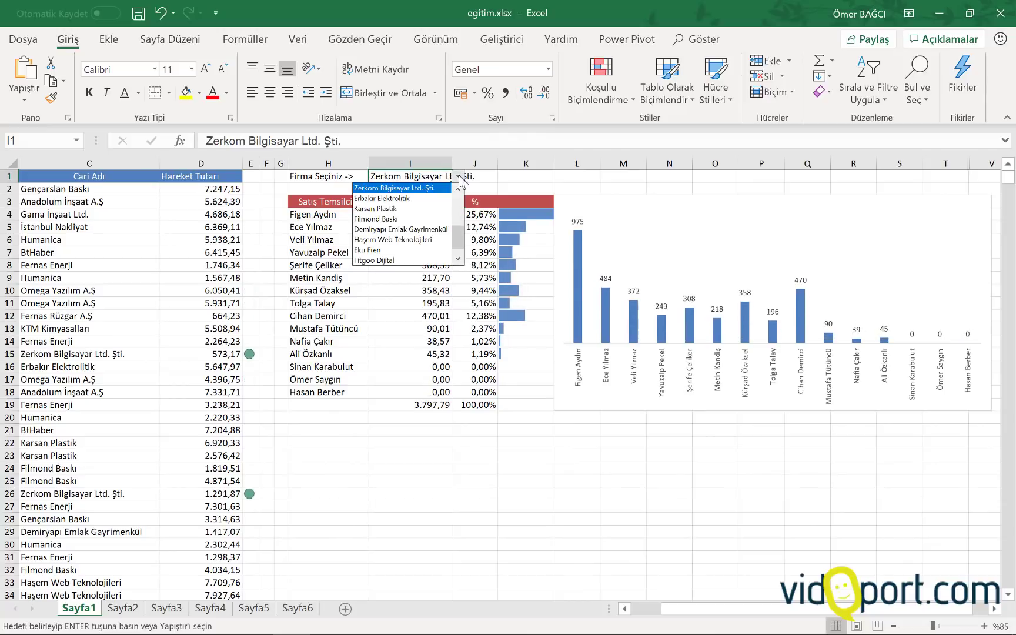
{"action": "left_click", "coordinate": [423, 214]}
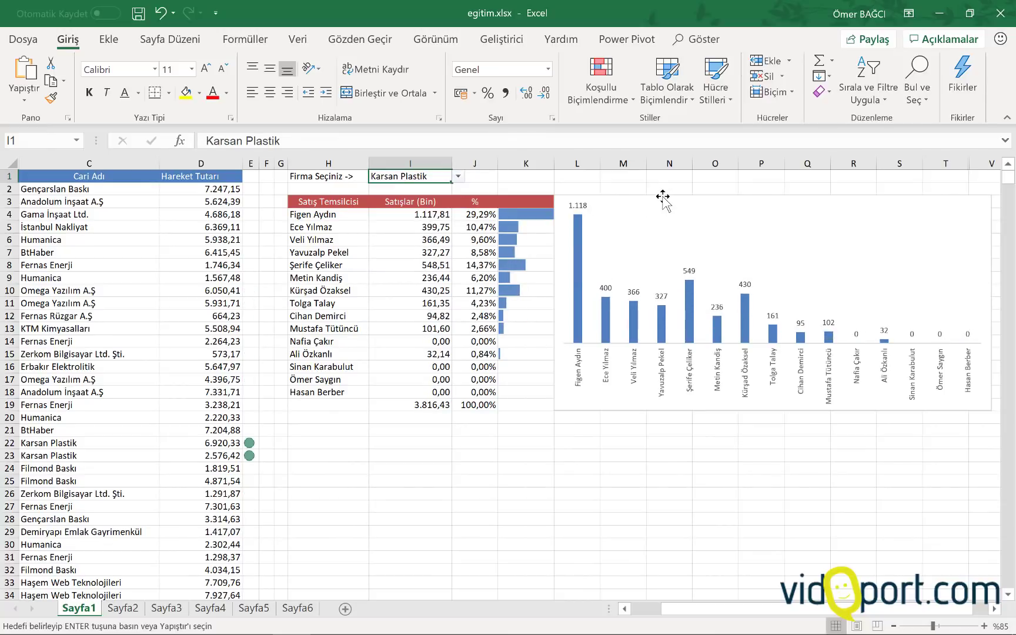
Move the chart beside the sales table and make it narrower
{"action": "mouse_move", "coordinate": [663, 196]}
{"action": "left_mouse_down"}
{"action": "mouse_move", "coordinate": [404, 421]}
{"action": "mouse_move", "coordinate": [393, 409]}
{"action": "left_mouse_up"}
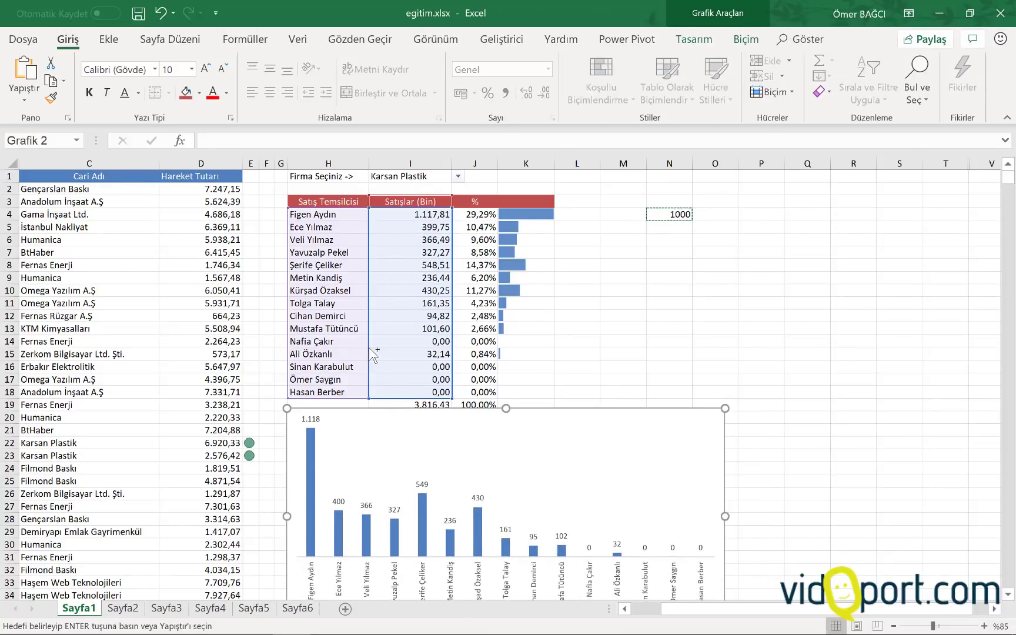
{"action": "scroll", "coordinate": [373, 355], "scroll_direction": "up", "scroll_amount": 1, "text": "ctrl"}
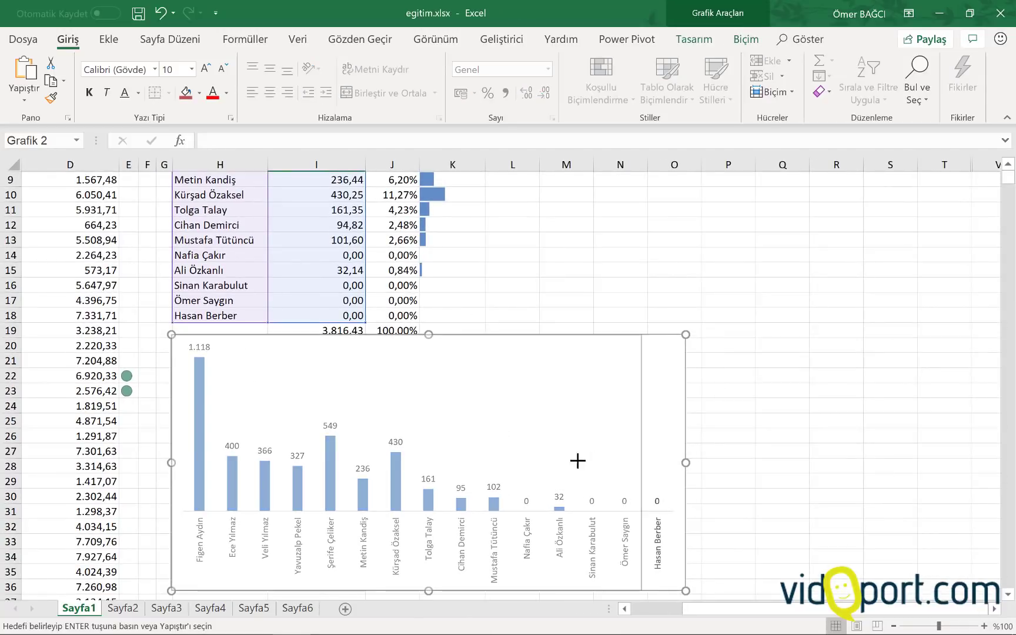
{"action": "left_click_drag", "start_coordinate": [686, 462], "coordinate": [520, 462]}
{"action": "scroll", "coordinate": [478, 386], "scroll_direction": "up", "scroll_amount": 1}
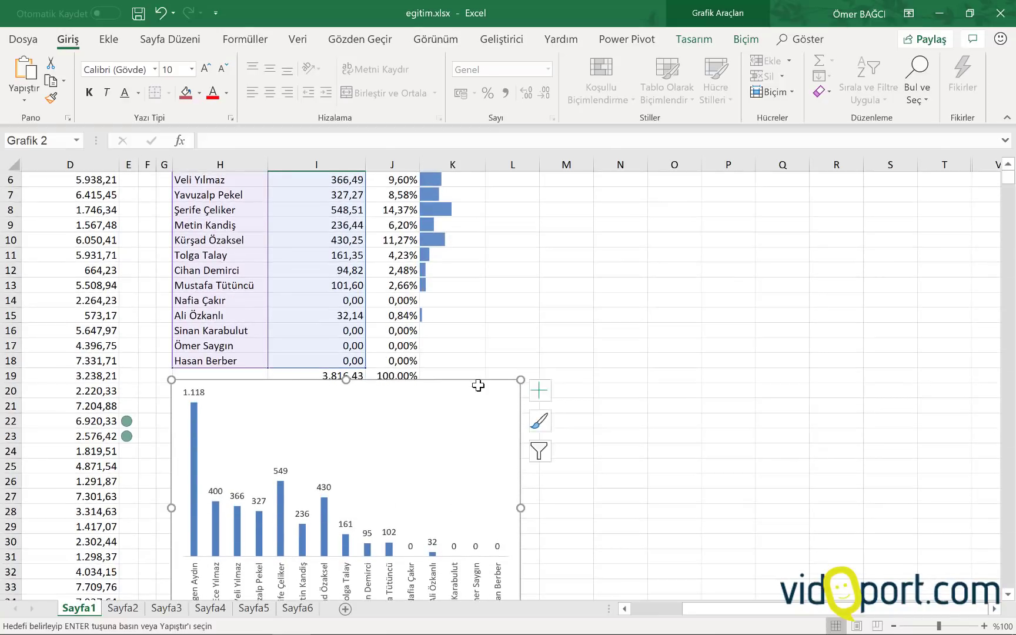
{"action": "scroll", "coordinate": [479, 386], "scroll_direction": "up", "scroll_amount": 2}
{"action": "mouse_move", "coordinate": [447, 453]}
{"action": "left_mouse_down"}
{"action": "mouse_move", "coordinate": [695, 383]}
{"action": "mouse_move", "coordinate": [765, 205]}
{"action": "left_mouse_up"}
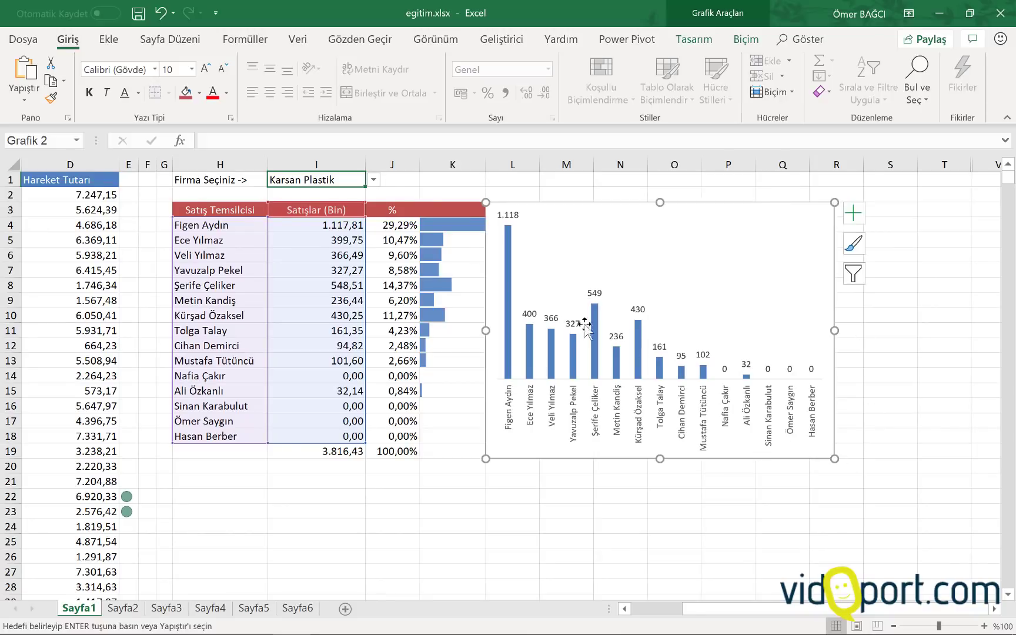
Try another company in I1, then settle on Omega Yazılım A.Ş
{"action": "left_click", "coordinate": [375, 182]}
{"action": "left_click", "coordinate": [325, 244]}
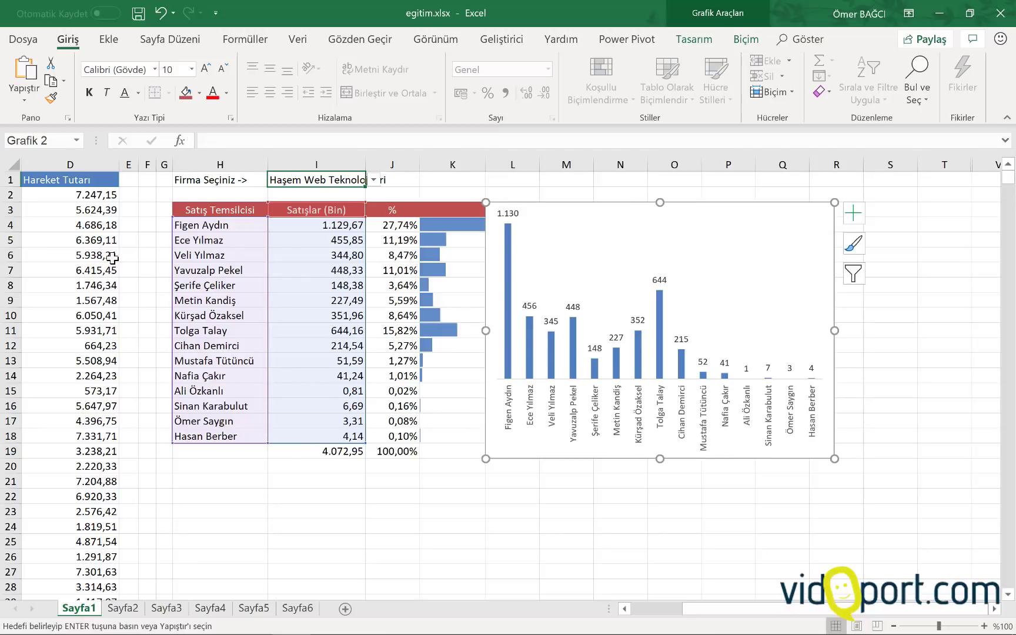
{"action": "scroll", "coordinate": [627, 606], "scroll_direction": "left", "scroll_amount": 3}
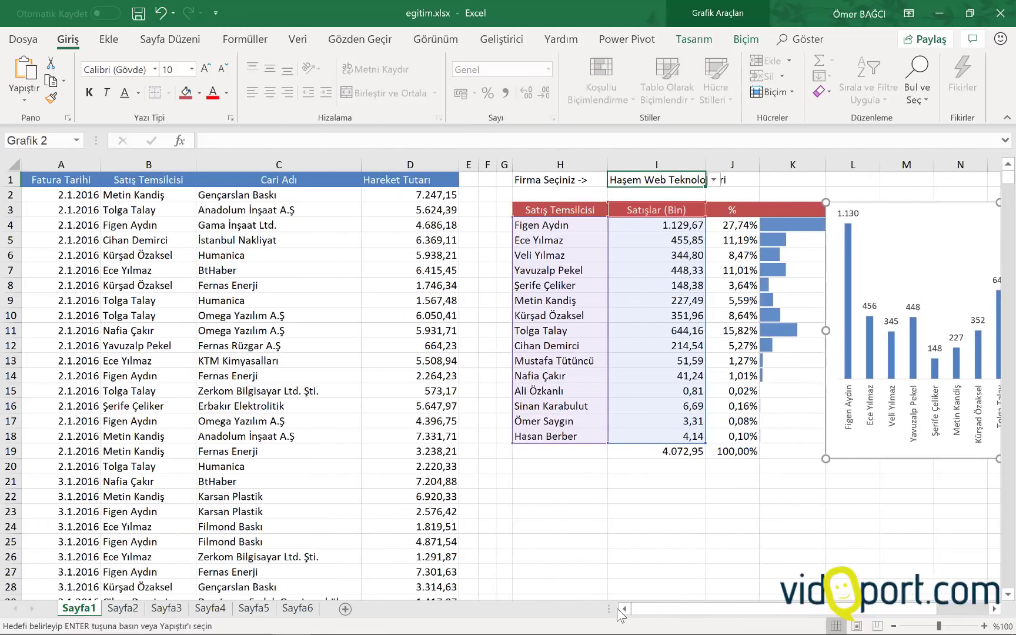
{"action": "left_click", "coordinate": [714, 181]}
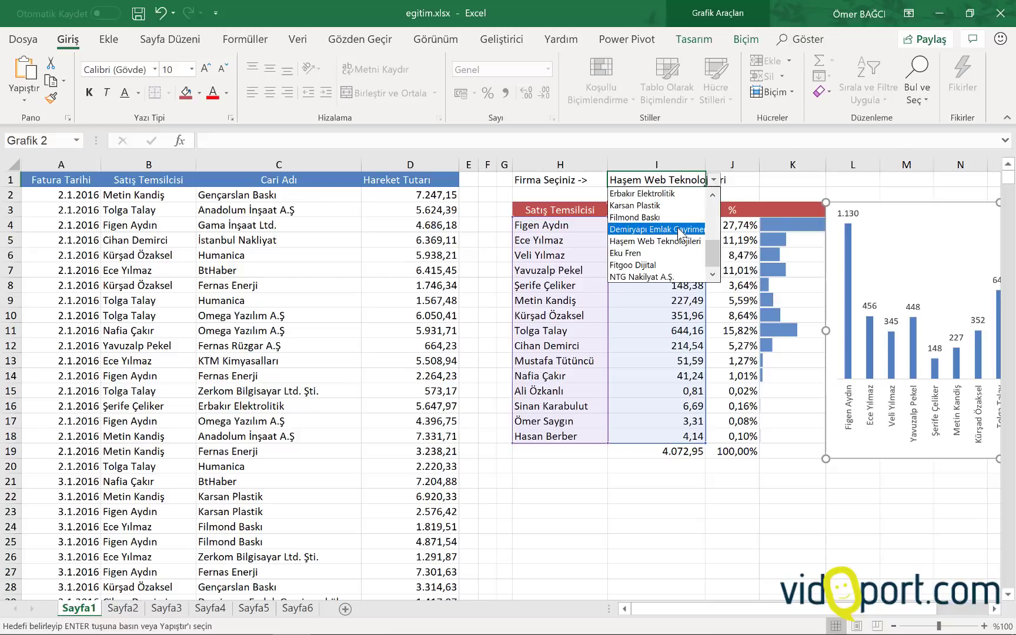
{"action": "scroll", "coordinate": [680, 243], "scroll_direction": "up", "scroll_amount": 1}
{"action": "scroll", "coordinate": [680, 243], "scroll_direction": "up", "scroll_amount": 3}
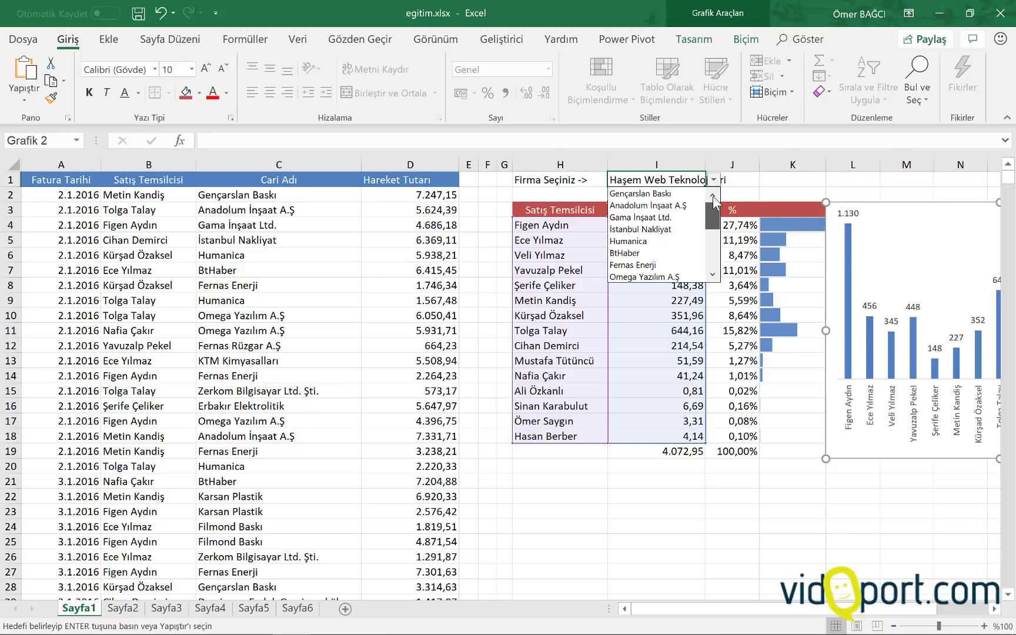
{"action": "left_click", "coordinate": [677, 277]}
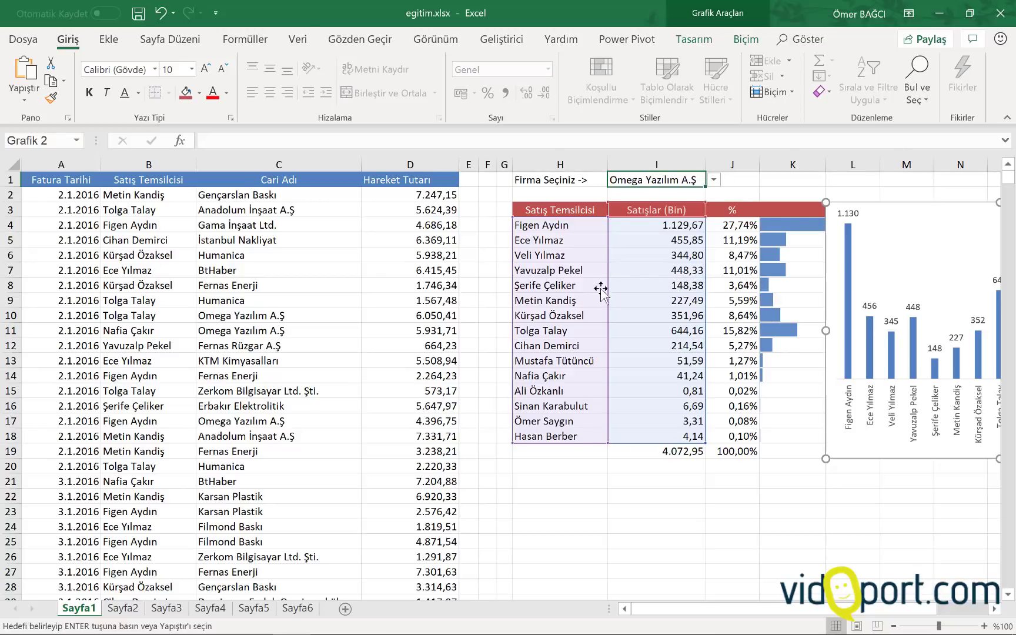
{"action": "left_click", "coordinate": [633, 183]}
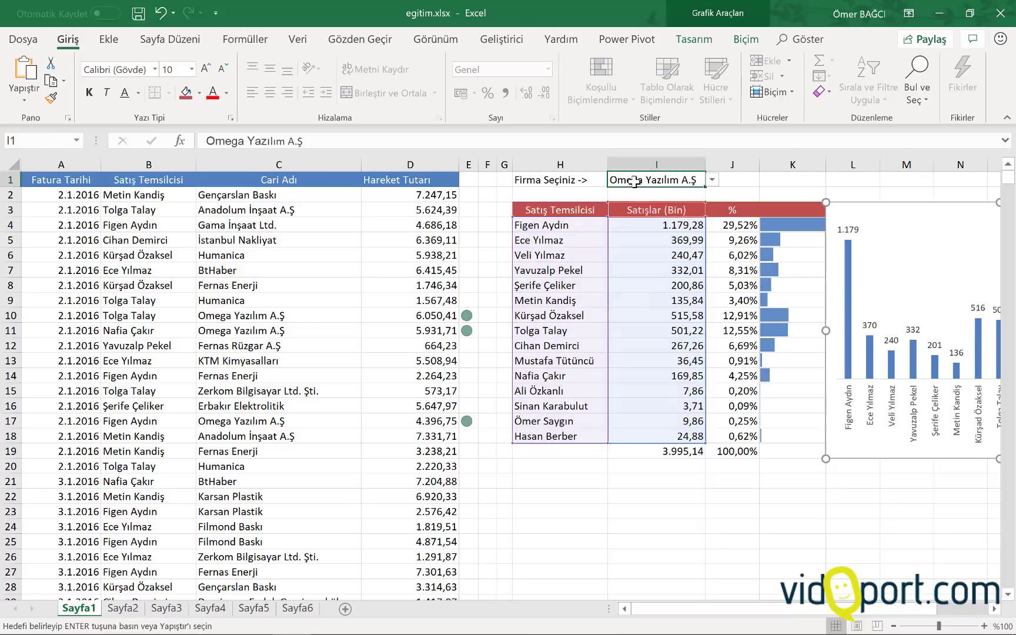
{"action": "left_click_drag", "start_coordinate": [794, 225], "coordinate": [799, 436]}
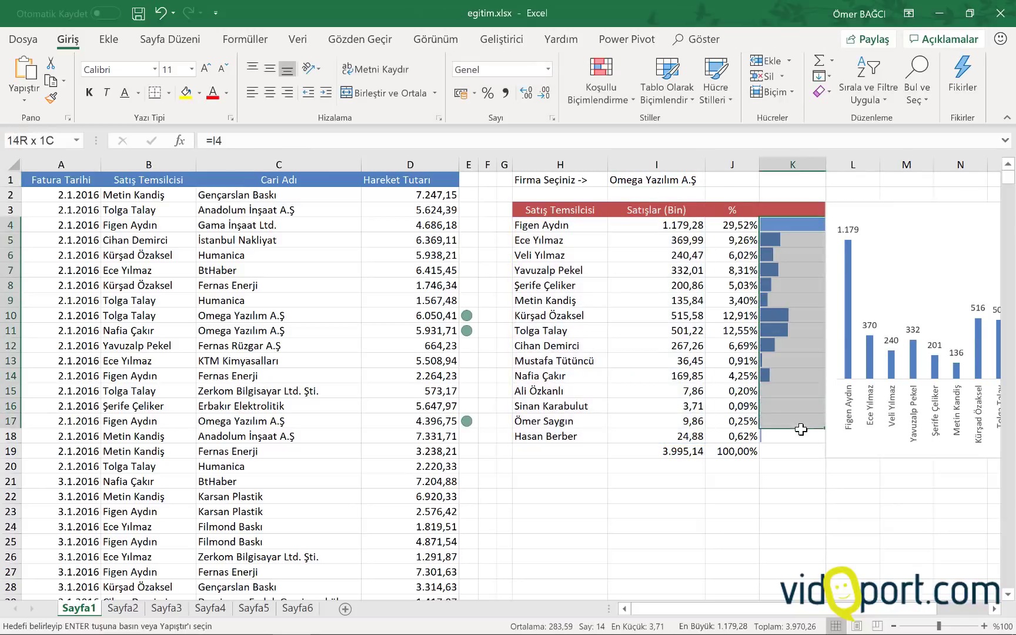
{"action": "left_click_drag", "start_coordinate": [729, 225], "coordinate": [735, 418]}
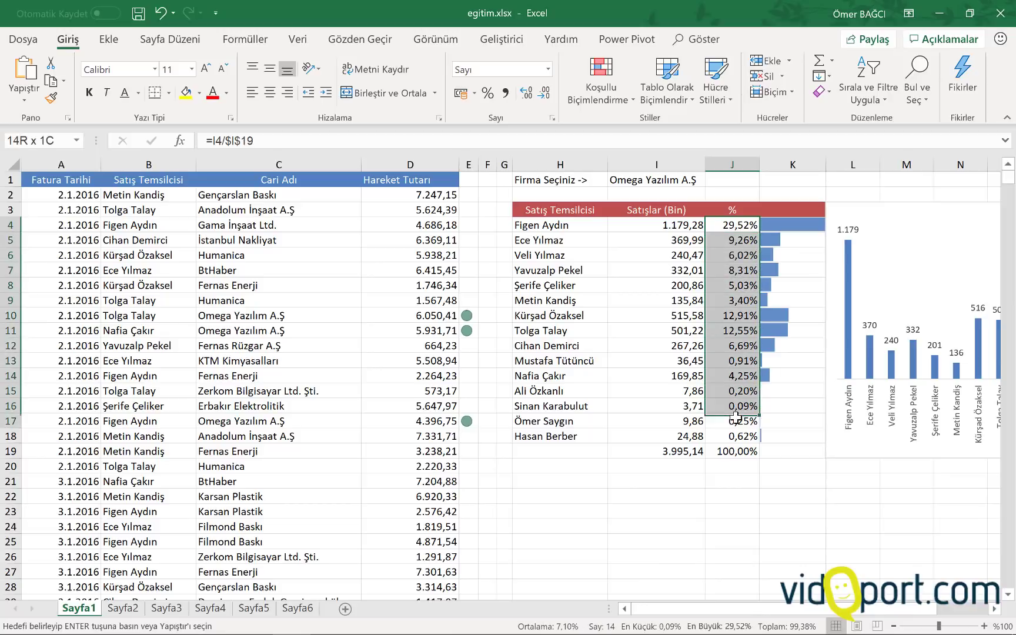
{"action": "left_click_drag", "start_coordinate": [658, 240], "coordinate": [659, 360]}
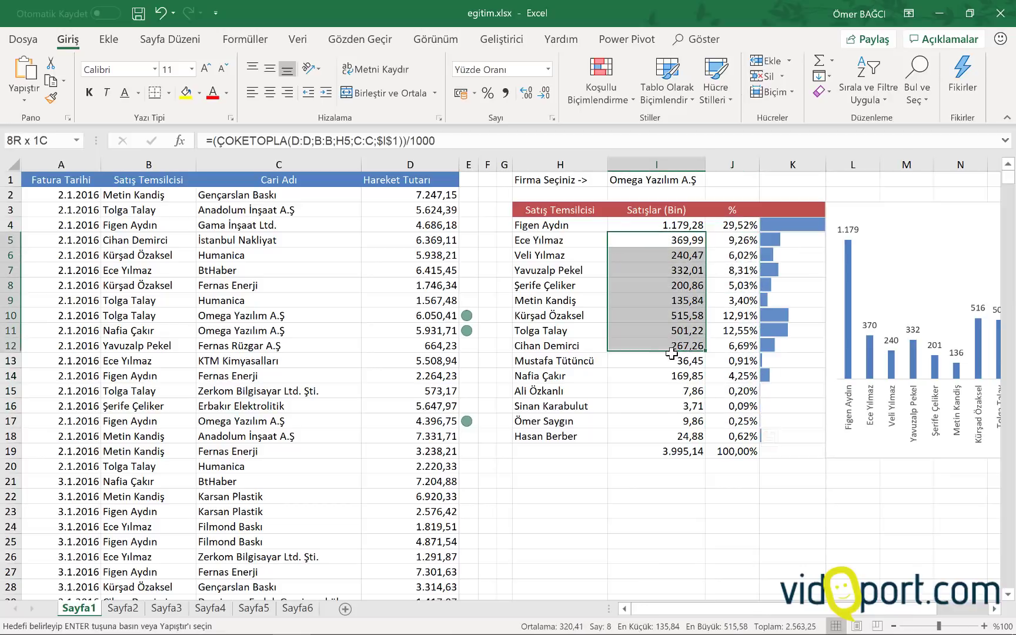
{"action": "left_click_drag", "start_coordinate": [469, 255], "coordinate": [468, 436]}
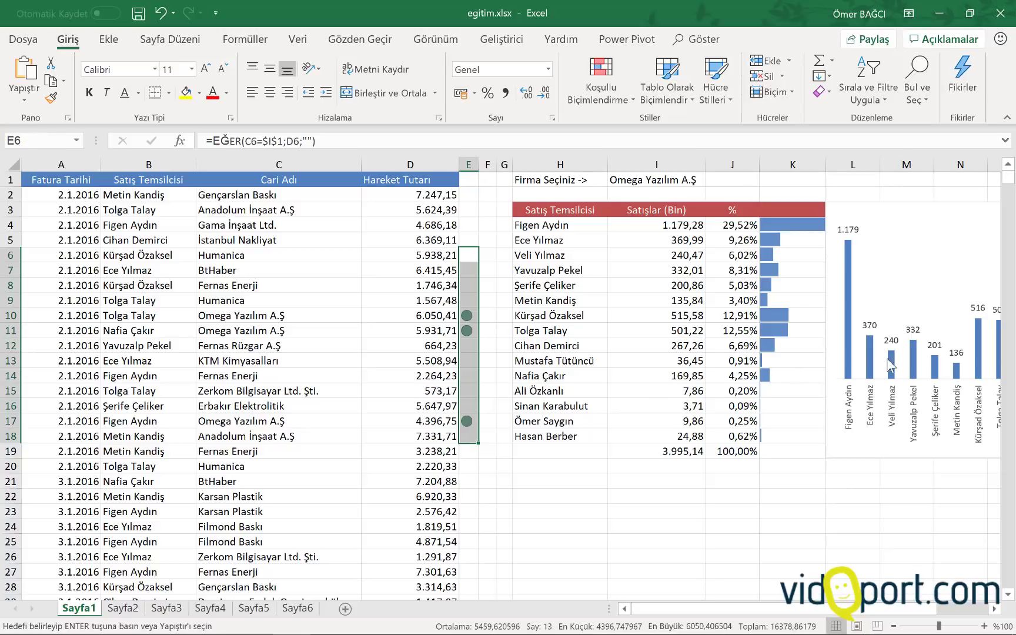
{"action": "left_click", "coordinate": [834, 309]}
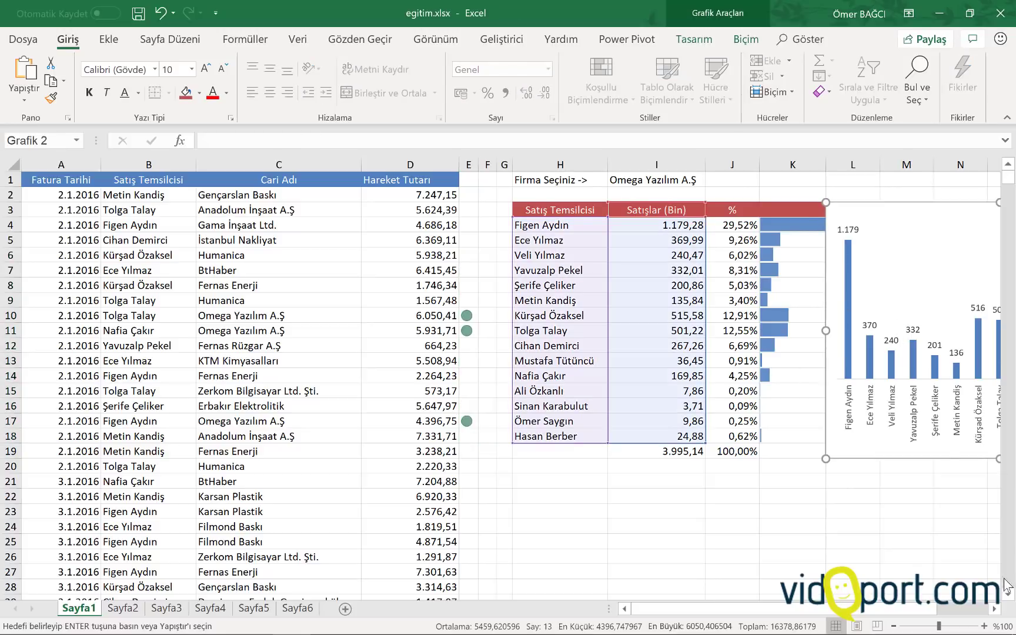
{"action": "left_click", "coordinate": [994, 612]}
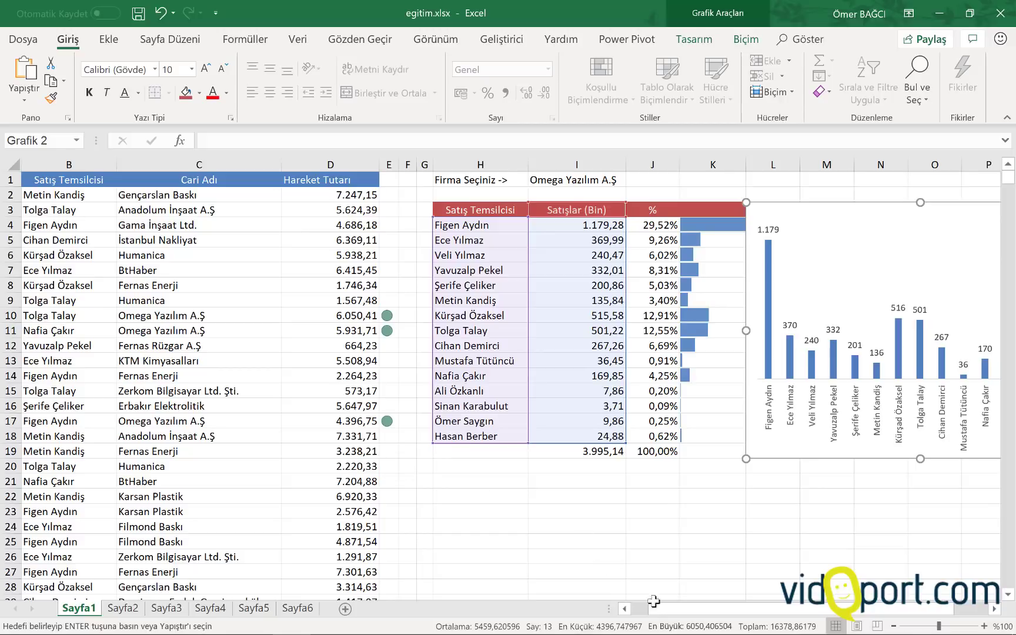
{"action": "left_click_drag", "start_coordinate": [653, 609], "coordinate": [647, 608]}
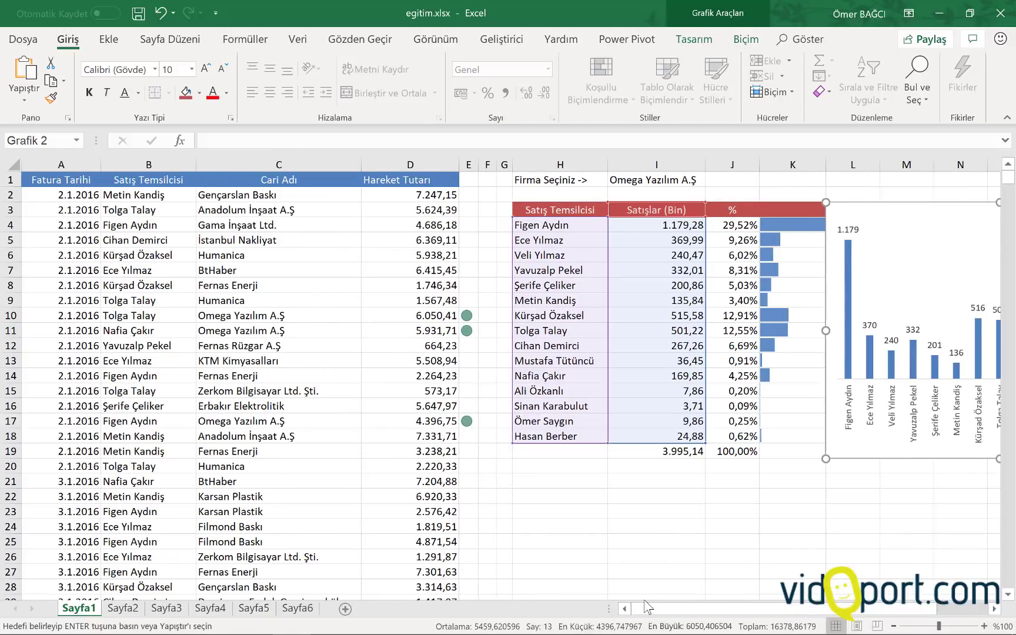